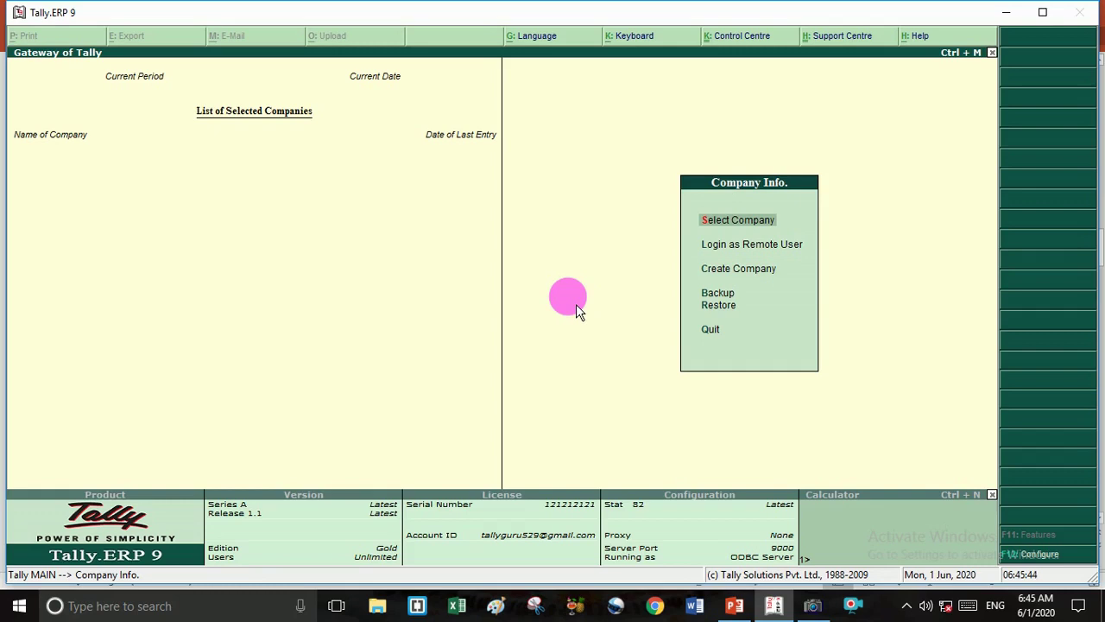
Choose Create Company in Company Info. to open a blank Company Creation form.
{"action": "key", "text": "Down"}
{"action": "key", "text": "Down"}
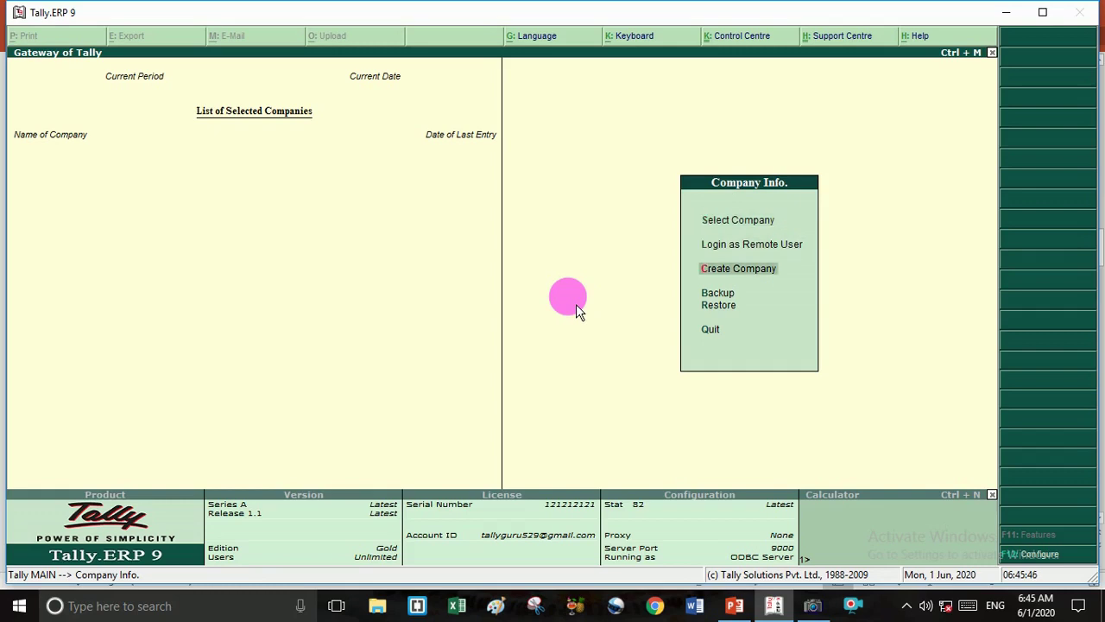
{"action": "key", "text": "Return"}
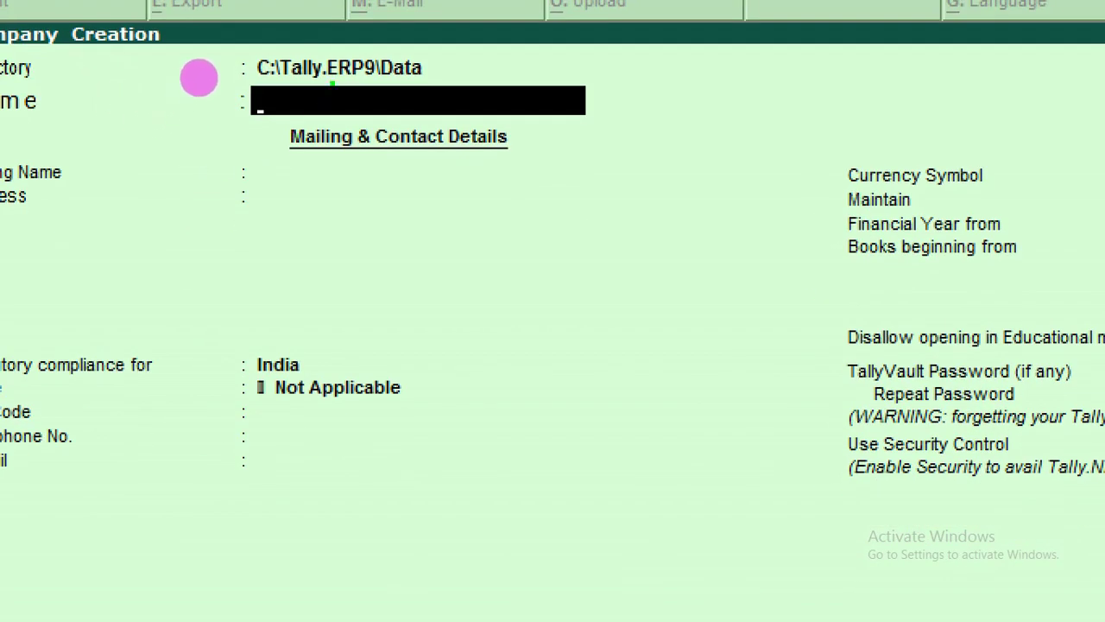
{"action": "left_click_drag", "start_coordinate": [353, 120], "coordinate": [440, 87]}
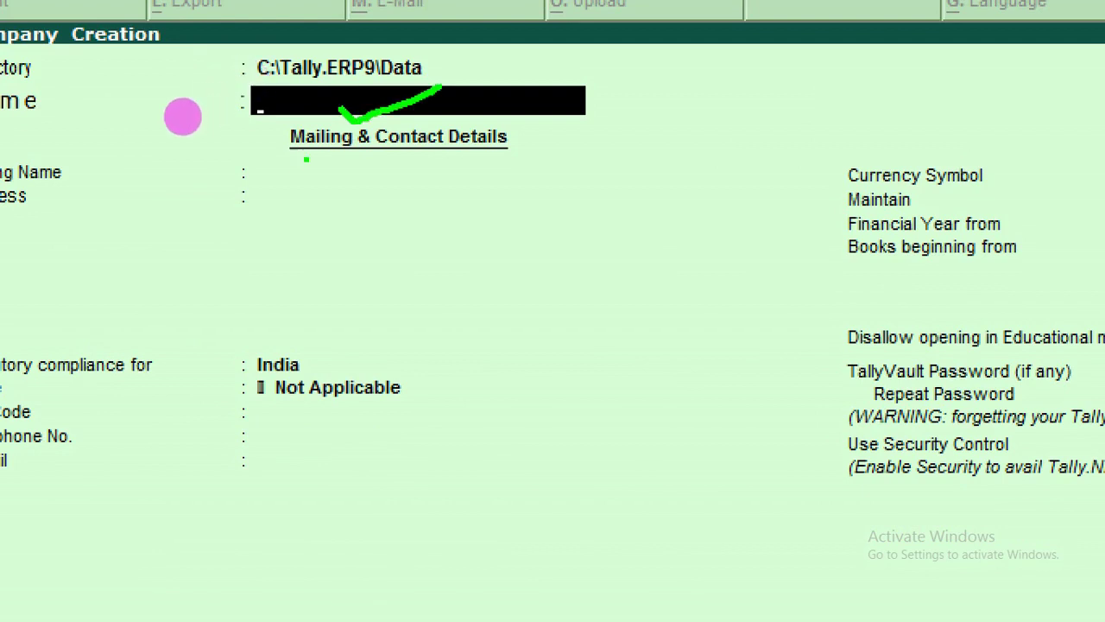
{"action": "left_click_drag", "start_coordinate": [274, 186], "coordinate": [403, 164]}
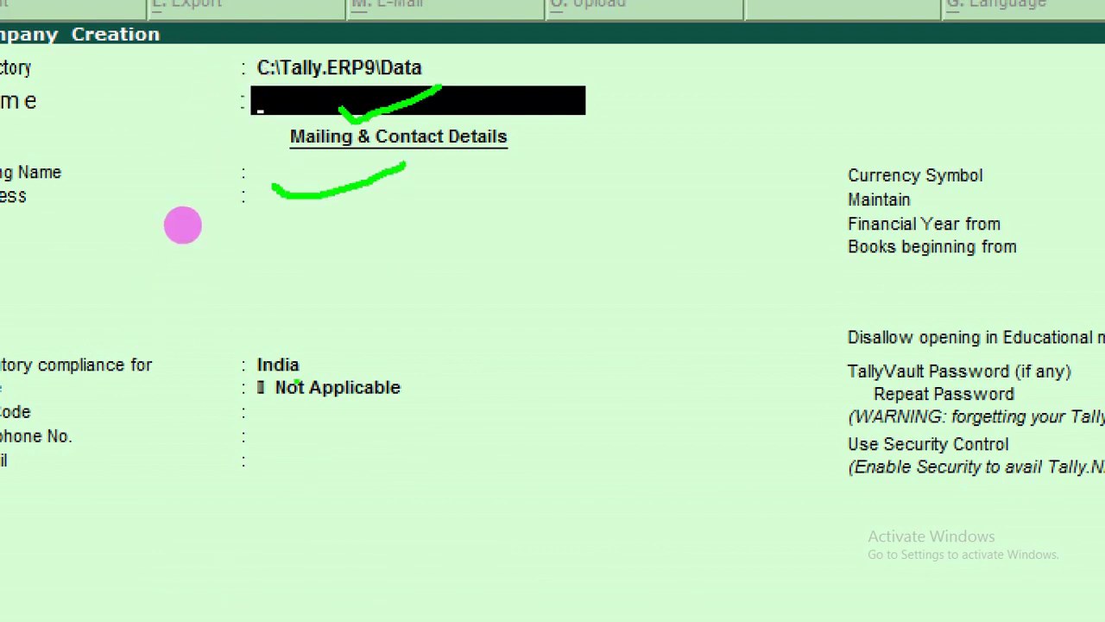
{"action": "left_click_drag", "start_coordinate": [308, 357], "coordinate": [367, 339]}
{"action": "left_click_drag", "start_coordinate": [389, 491], "coordinate": [425, 463]}
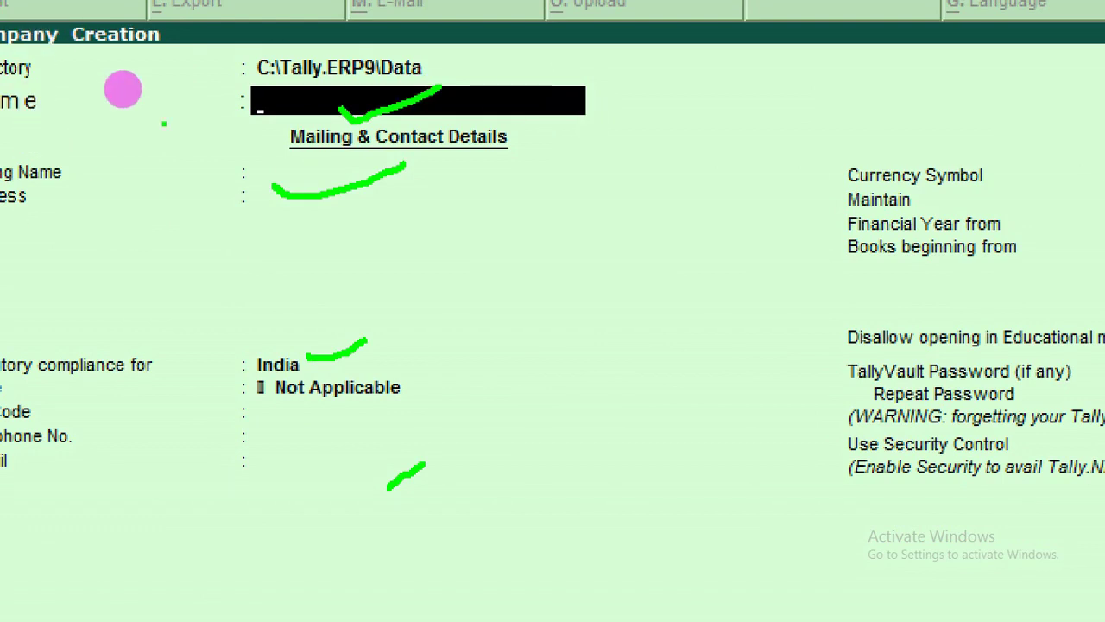
{"action": "left_click", "coordinate": [255, 164]}
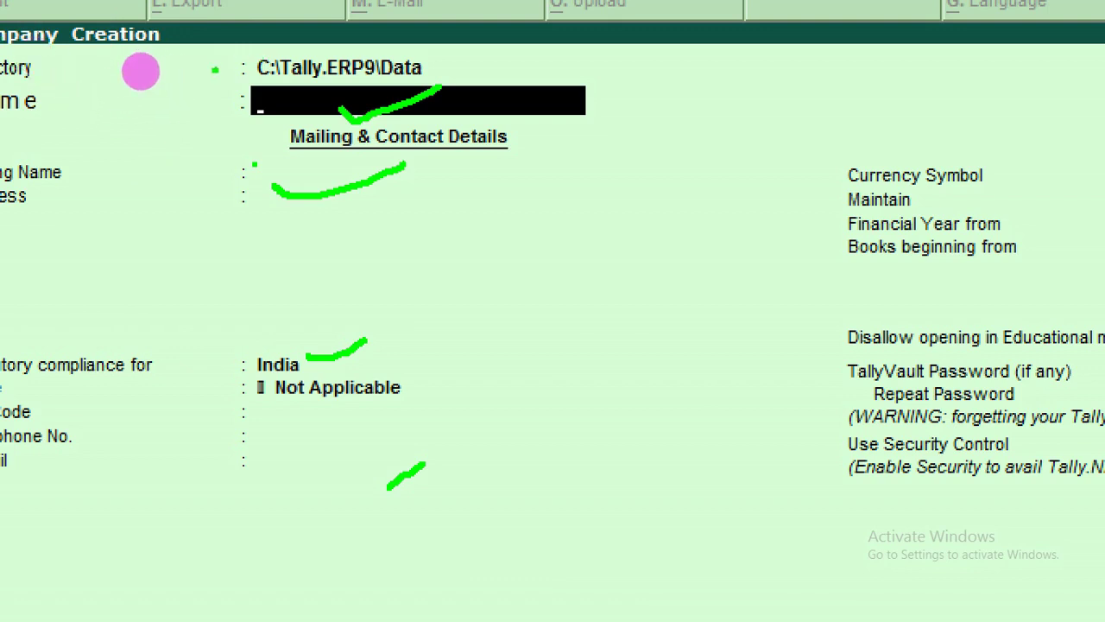
{"action": "left_click_drag", "start_coordinate": [212, 70], "coordinate": [281, 77]}
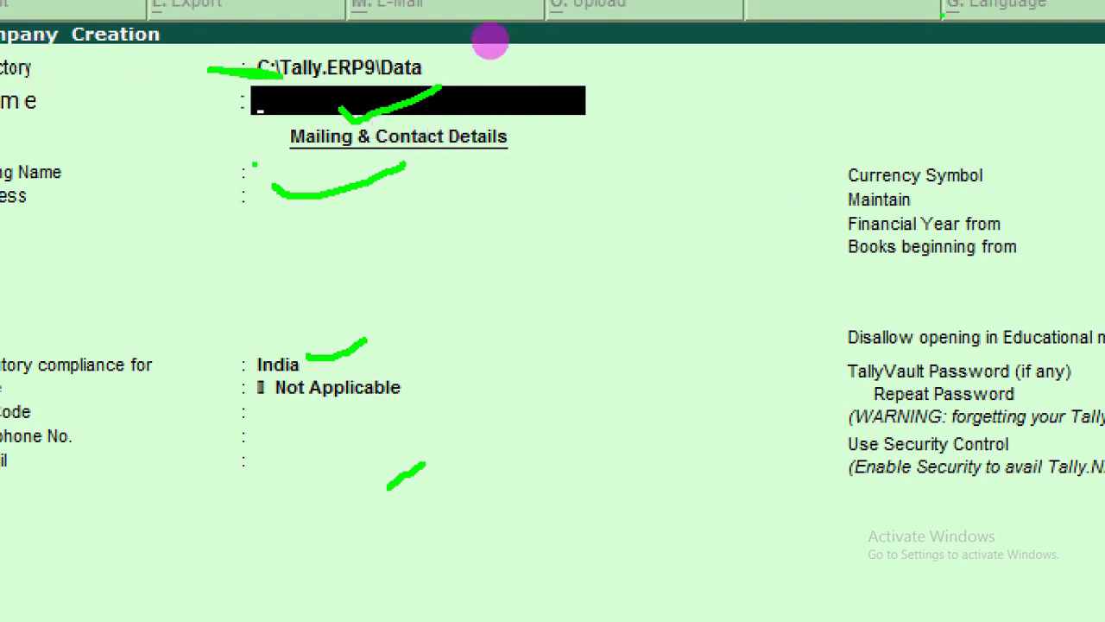
{"action": "mouse_move", "coordinate": [602, 174]}
{"action": "left_mouse_down"}
{"action": "mouse_move", "coordinate": [603, 235]}
{"action": "mouse_move", "coordinate": [654, 164]}
{"action": "left_mouse_up"}
{"action": "left_click_drag", "start_coordinate": [598, 206], "coordinate": [643, 197]}
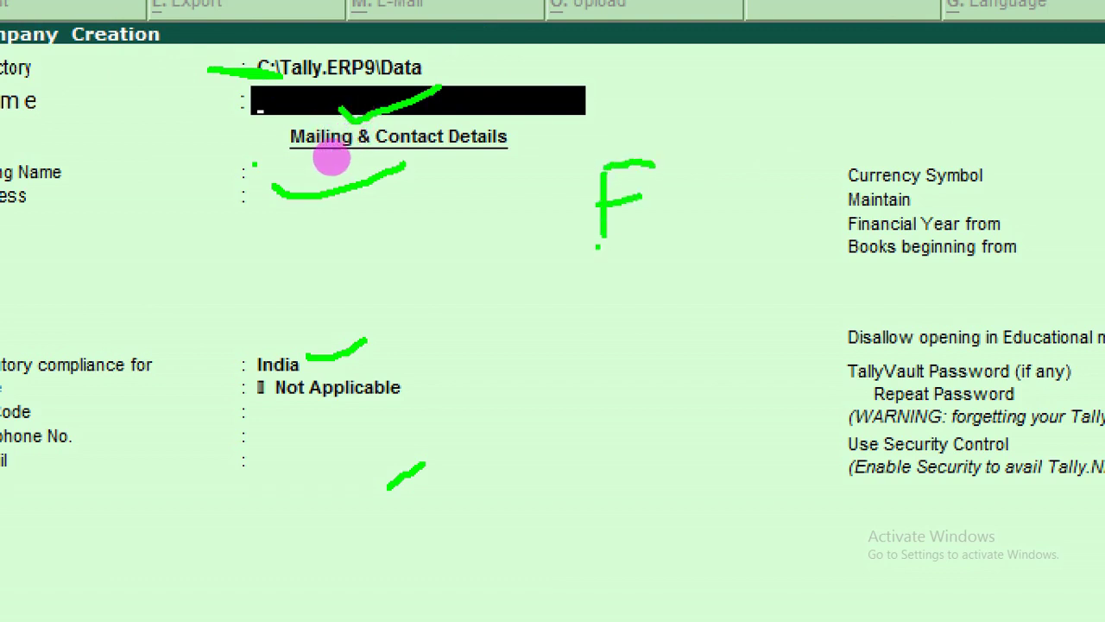
{"action": "left_click_drag", "start_coordinate": [599, 235], "coordinate": [678, 225]}
{"action": "left_click", "coordinate": [702, 153]}
{"action": "left_click", "coordinate": [701, 222]}
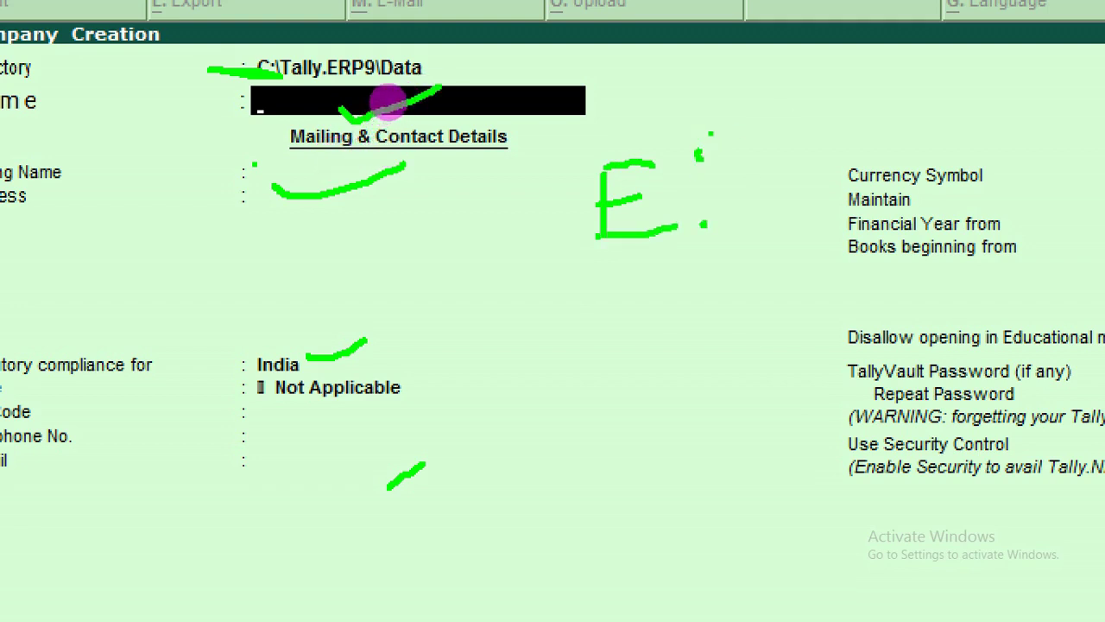
{"action": "left_click_drag", "start_coordinate": [710, 131], "coordinate": [739, 257]}
{"action": "left_click_drag", "start_coordinate": [748, 136], "coordinate": [748, 206]}
{"action": "left_click_drag", "start_coordinate": [748, 139], "coordinate": [791, 180]}
{"action": "left_click_drag", "start_coordinate": [785, 126], "coordinate": [799, 181]}
{"action": "mouse_move", "coordinate": [822, 105]}
{"action": "left_mouse_down"}
{"action": "mouse_move", "coordinate": [822, 125]}
{"action": "mouse_move", "coordinate": [853, 152]}
{"action": "left_mouse_up"}
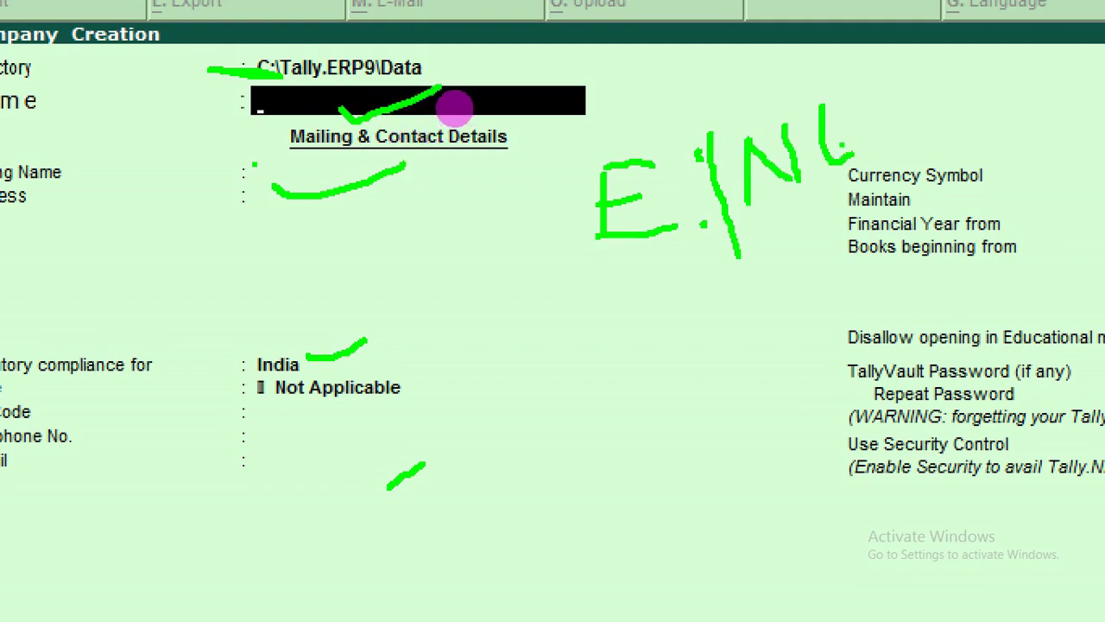
{"action": "mouse_move", "coordinate": [821, 104]}
{"action": "left_mouse_down"}
{"action": "mouse_move", "coordinate": [850, 93]}
{"action": "mouse_move", "coordinate": [910, 142]}
{"action": "left_mouse_up"}
{"action": "left_click", "coordinate": [895, 89]}
{"action": "left_click", "coordinate": [777, 298]}
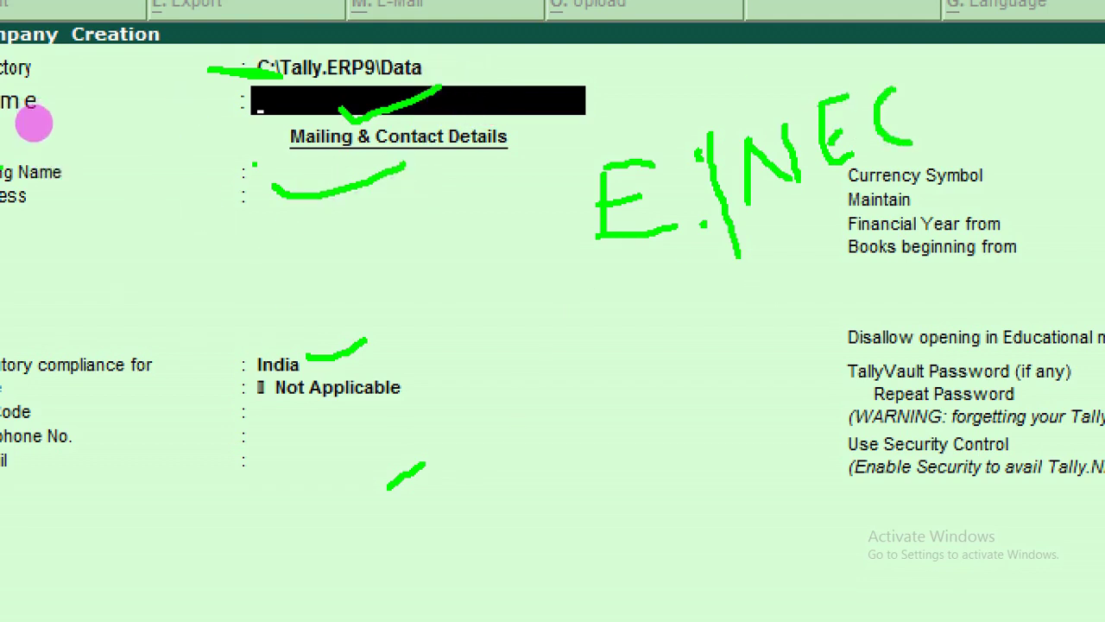
{"action": "left_click", "coordinate": [59, 216]}
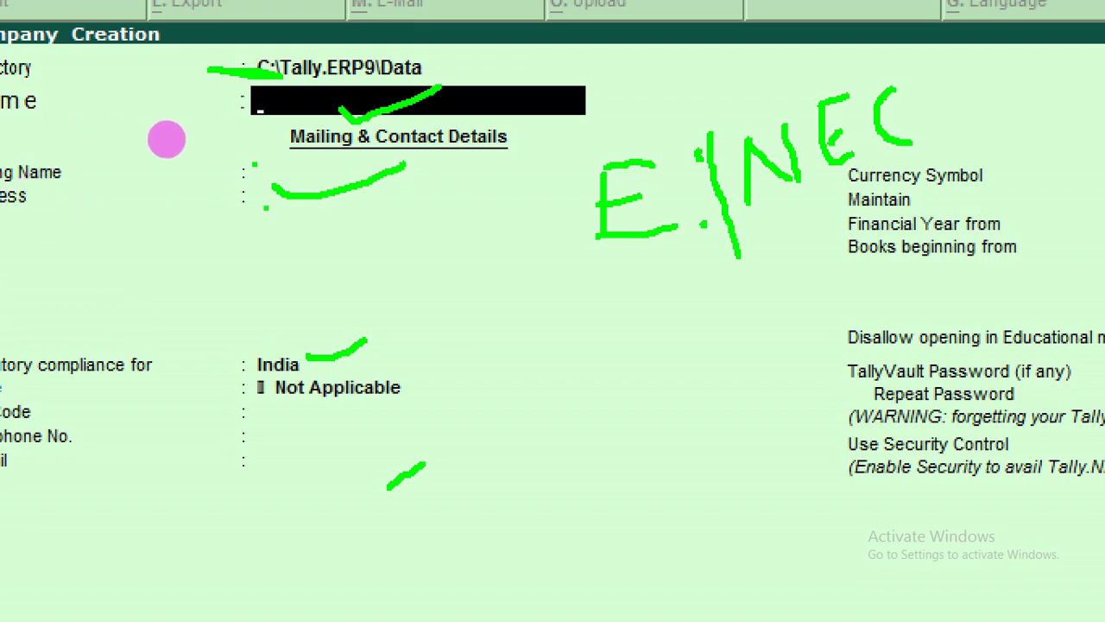
{"action": "key", "text": "Escape"}
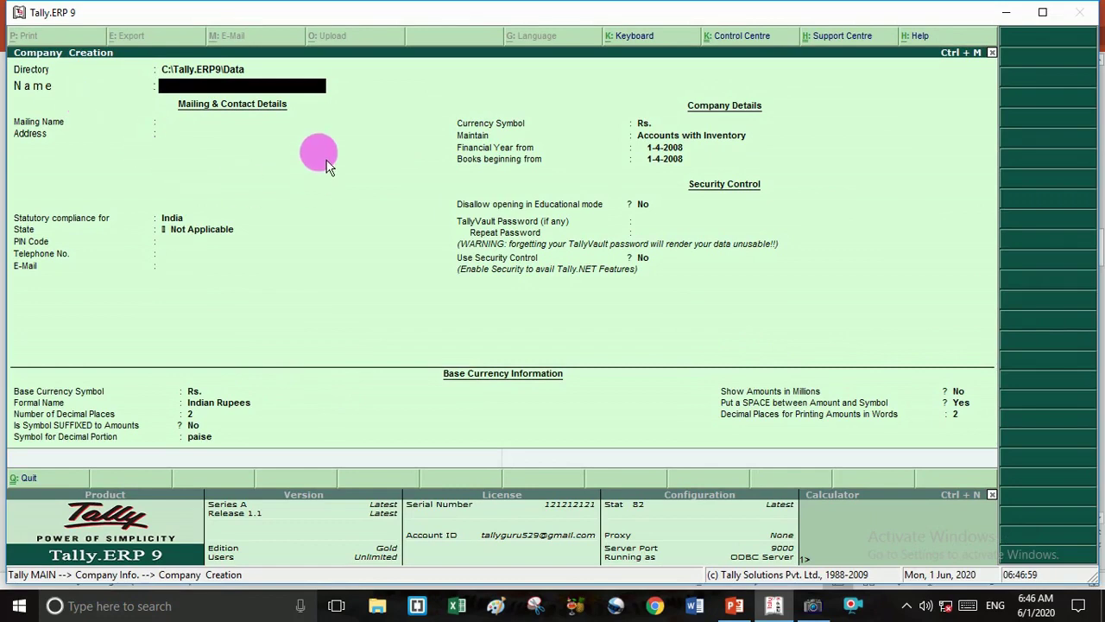
Replace the default data directory with e:\NEC.
{"action": "key", "text": "BackSpace"}
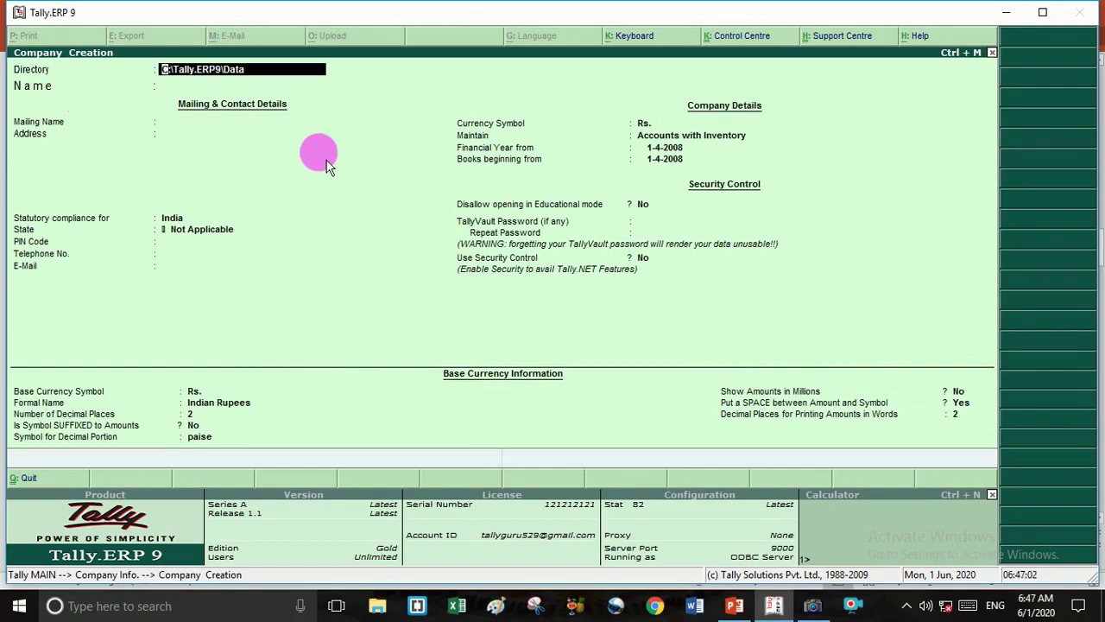
{"action": "key", "text": "BackSpace"}
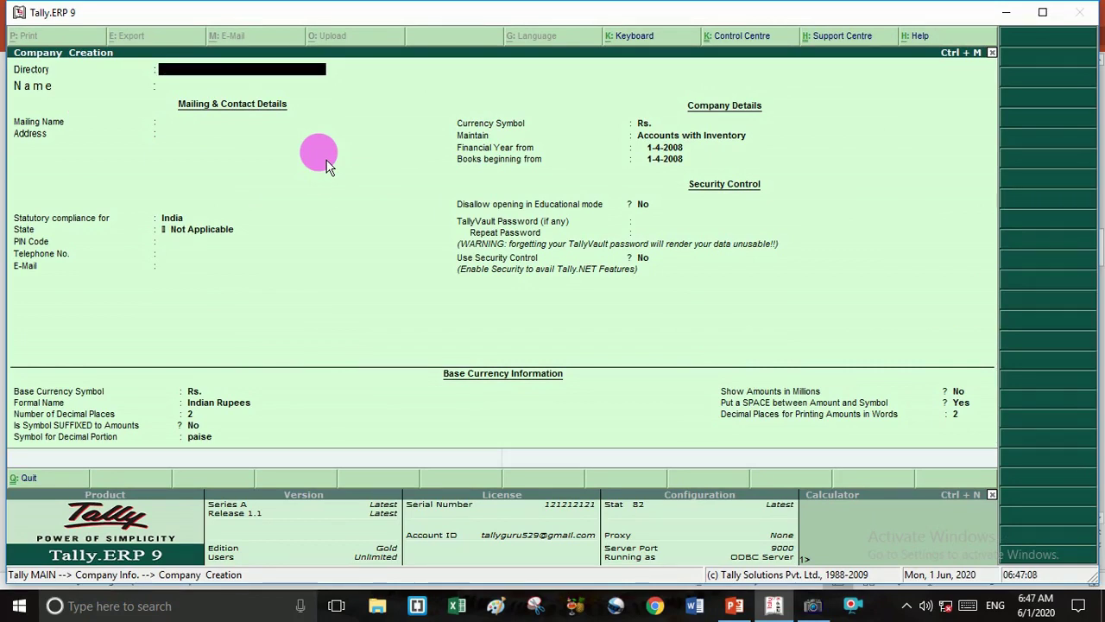
{"action": "type", "text": "e:\\"}
{"action": "type", "text": "NEC"}
{"action": "key", "text": "Return"}
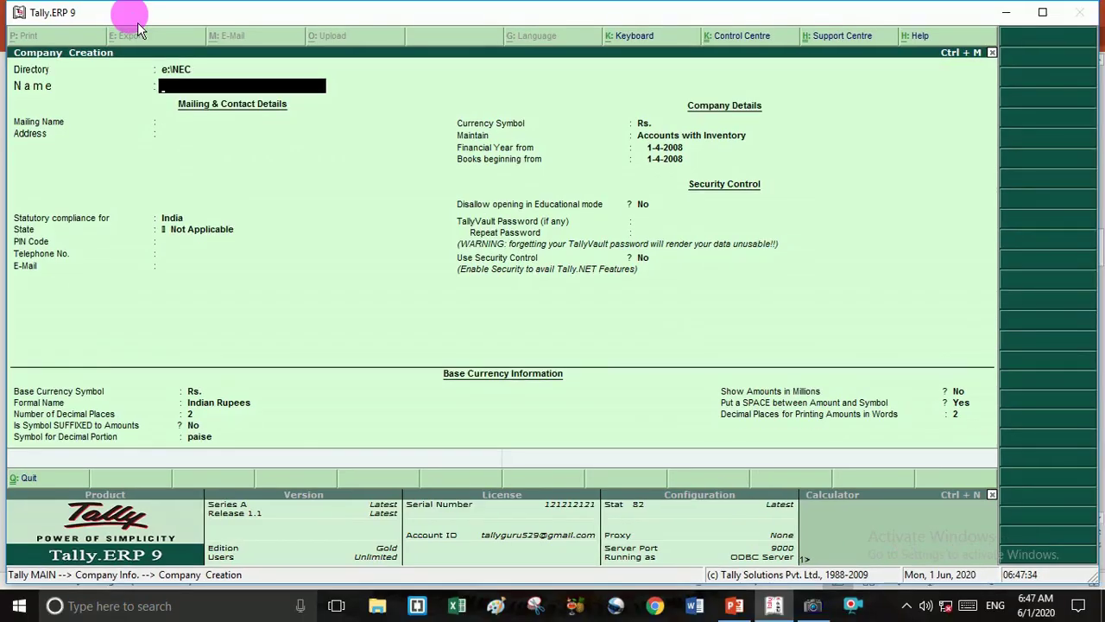
Name the company NEC TALLY GURU 123.
{"action": "type", "text": "N"}
{"action": "key", "text": "BackSpace"}
{"action": "type", "text": "NEC TALLY GURU"}
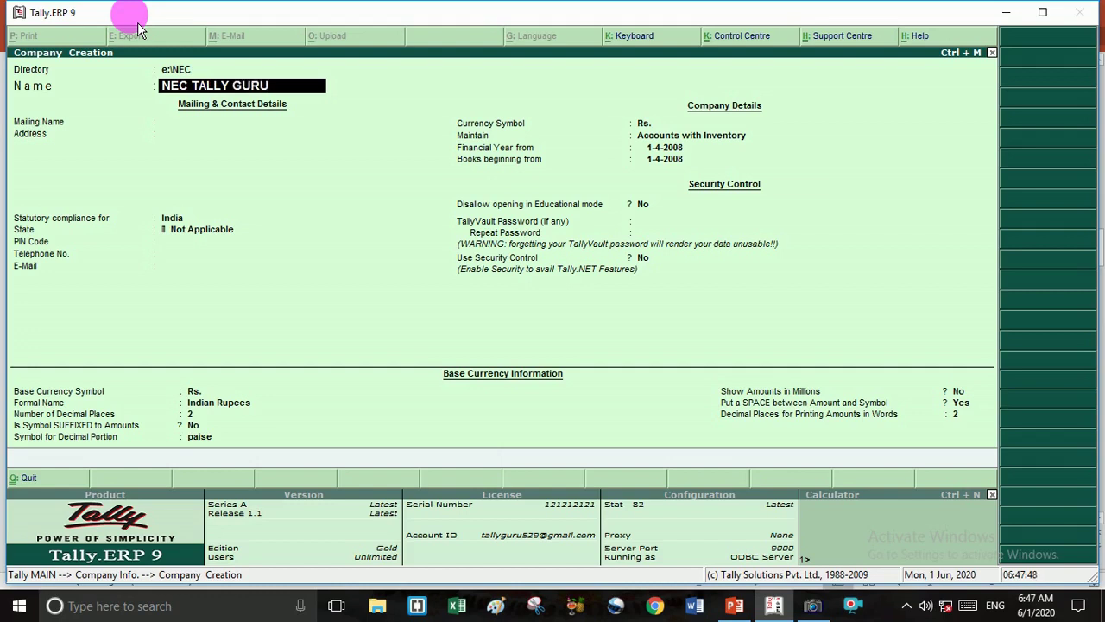
{"action": "type", "text": " 123"}
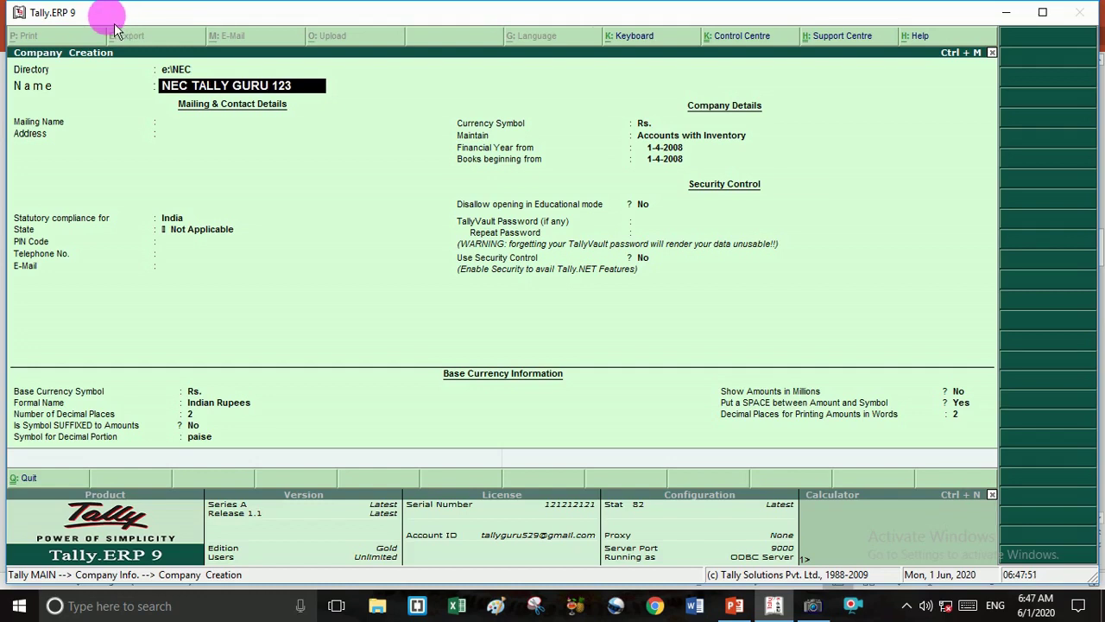
{"action": "key", "text": "Return"}
Enter address DUMRAON, country India, state Bihar and PIN code 802119.
{"action": "key", "text": "Return"}
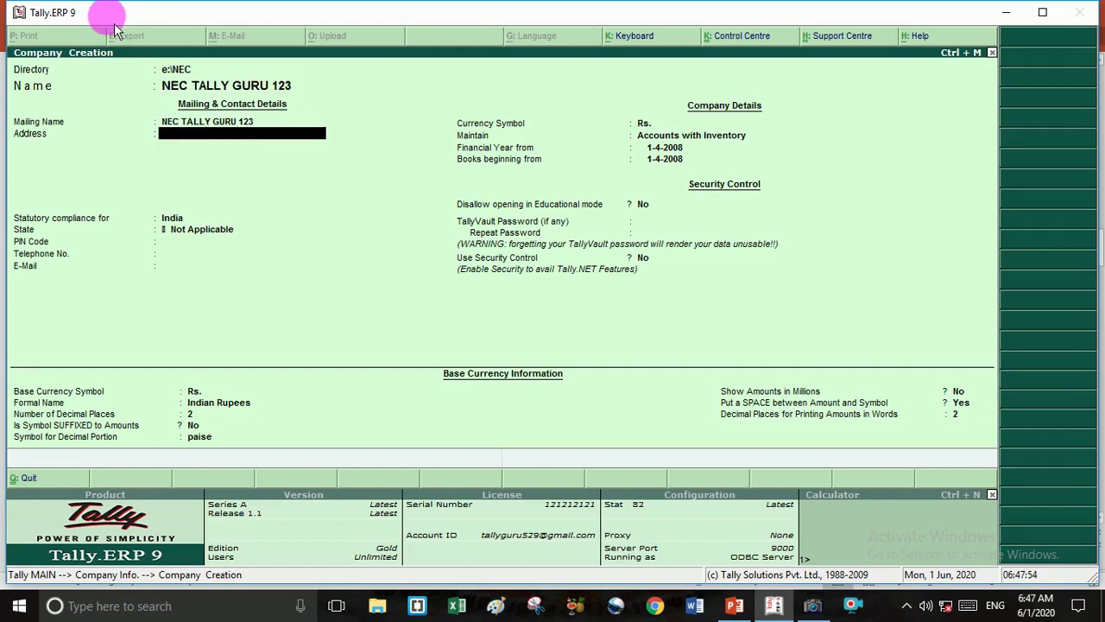
{"action": "type", "text": "DUMRAON"}
{"action": "key", "text": "Return"}
{"action": "key", "text": "Return"}
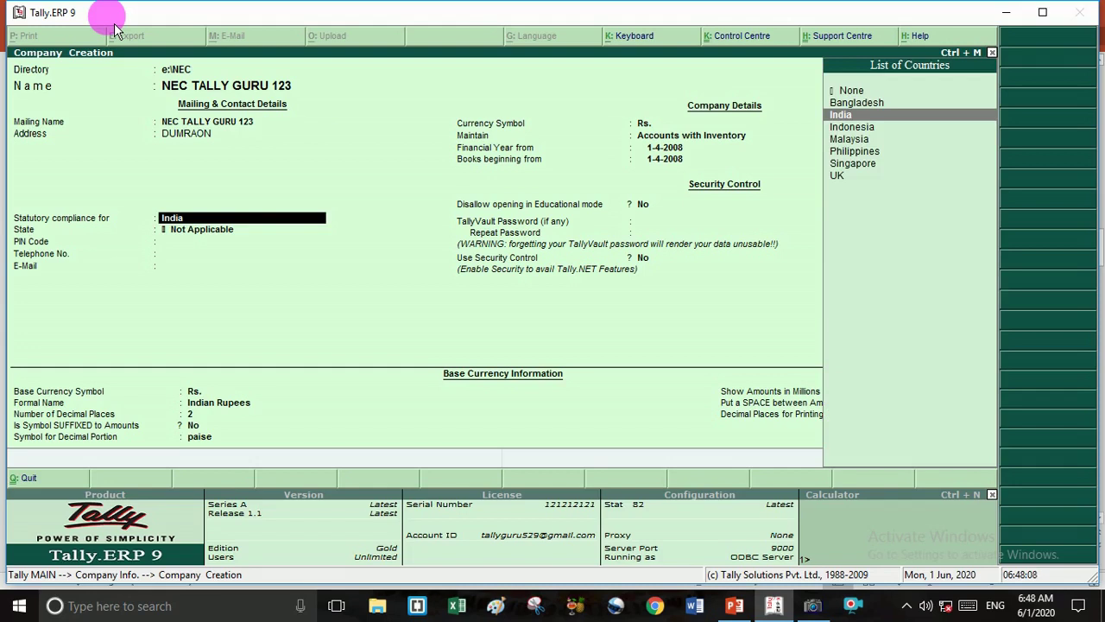
{"action": "key", "text": "Return"}
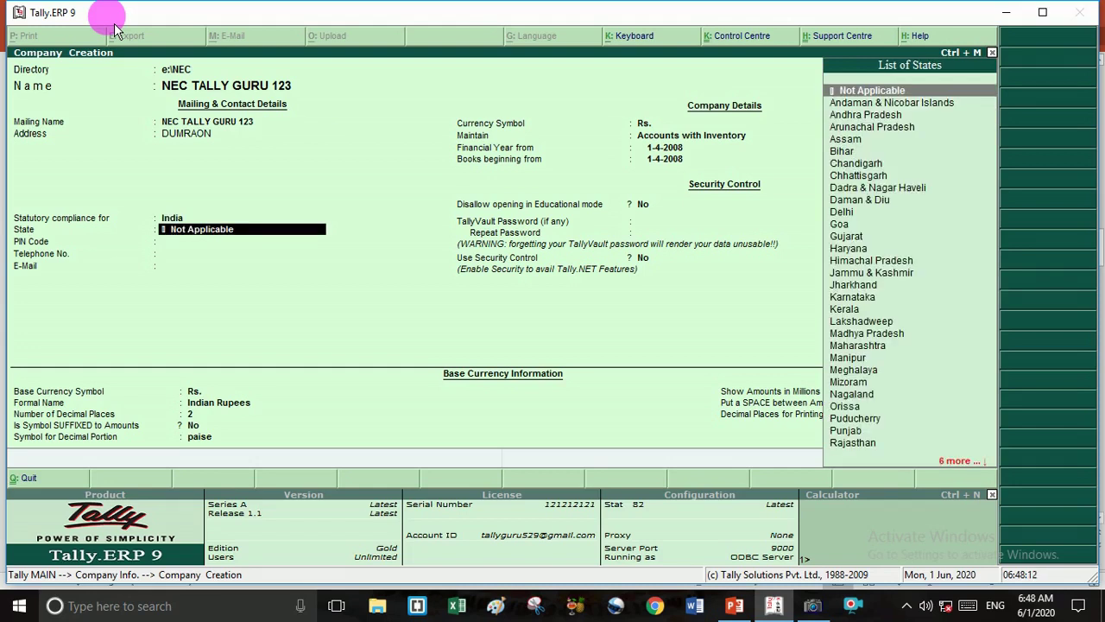
{"action": "type", "text": "B"}
{"action": "key", "text": "Return"}
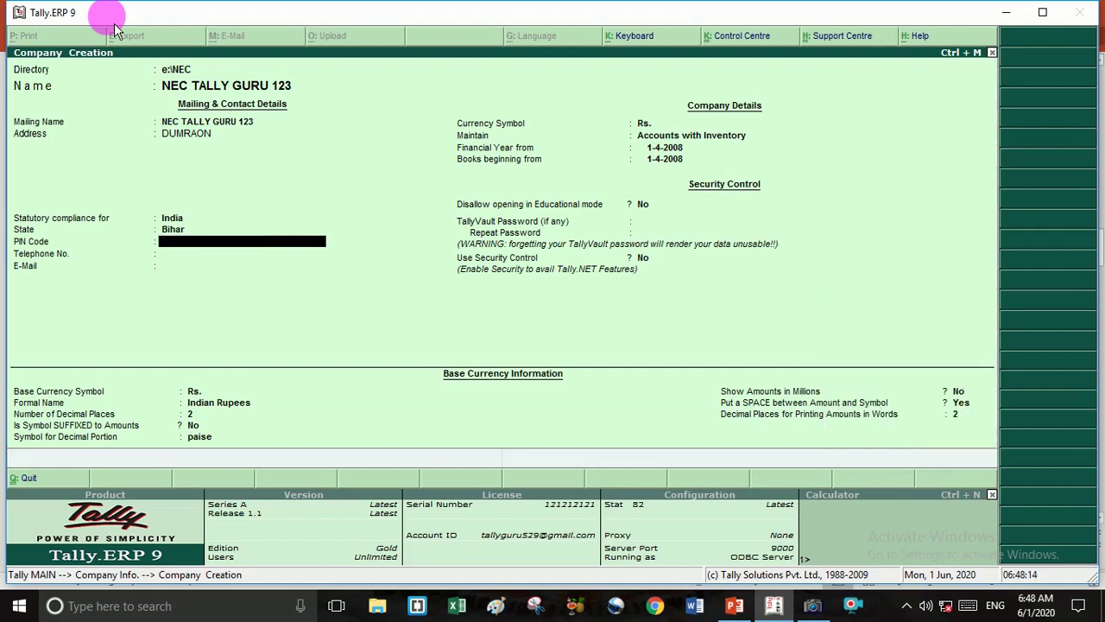
{"action": "type", "text": "802119"}
{"action": "key", "text": "Return"}
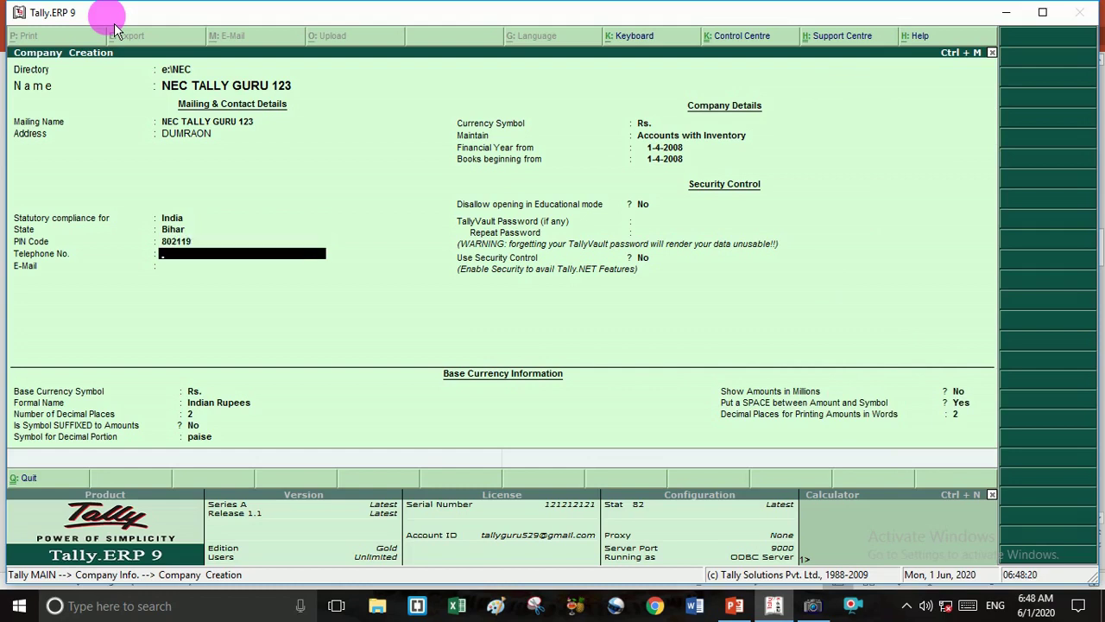
Set the financial year to begin 1-4-2020 and save the company.
{"action": "key", "text": "Return"}
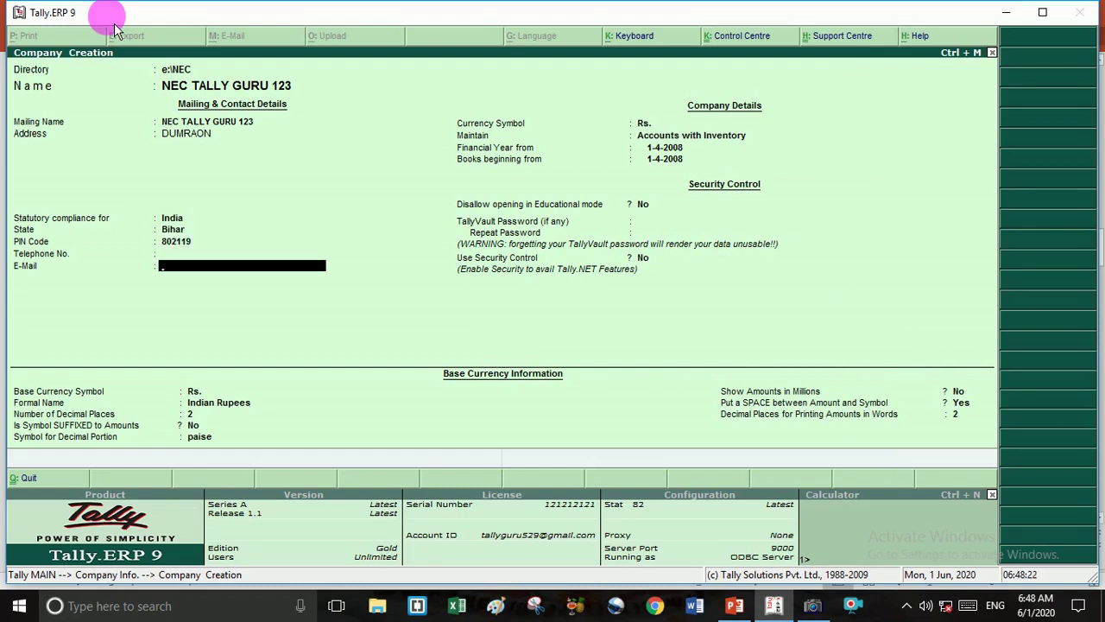
{"action": "key", "text": "Return"}
{"action": "key", "text": "Return"}
{"action": "key", "text": "Return"}
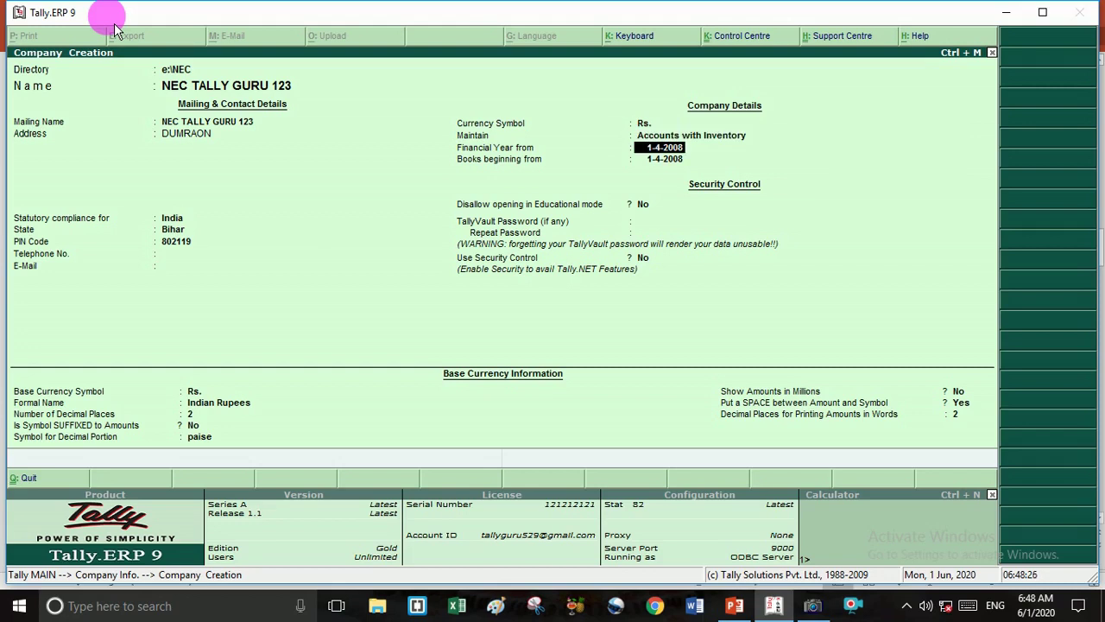
{"action": "type", "text": "1-4-2020"}
{"action": "key", "text": "Return"}
{"action": "key", "text": "Return"}
{"action": "key", "text": "Return"}
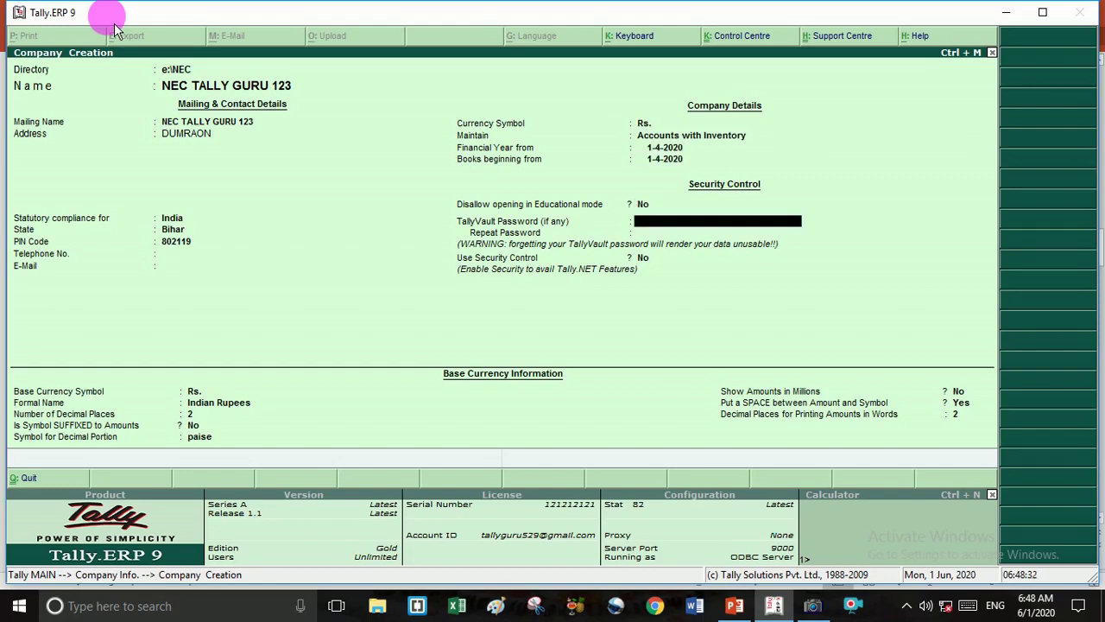
{"action": "key", "text": "Return"}
{"action": "key", "text": "Return"}
{"action": "key", "text": "Return"}
{"action": "key", "text": "Return"}
{"action": "key", "text": "Return"}
{"action": "key", "text": "Return"}
{"action": "key", "text": "Return"}
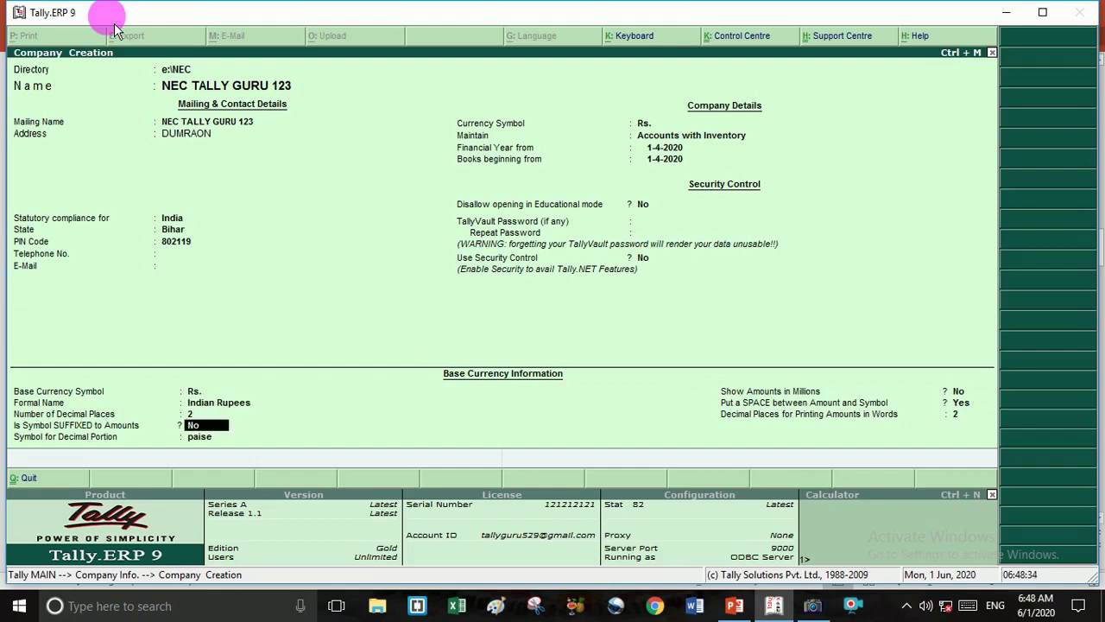
{"action": "key", "text": "Return"}
{"action": "key", "text": "Return"}
{"action": "key", "text": "Return"}
{"action": "key", "text": "Return"}
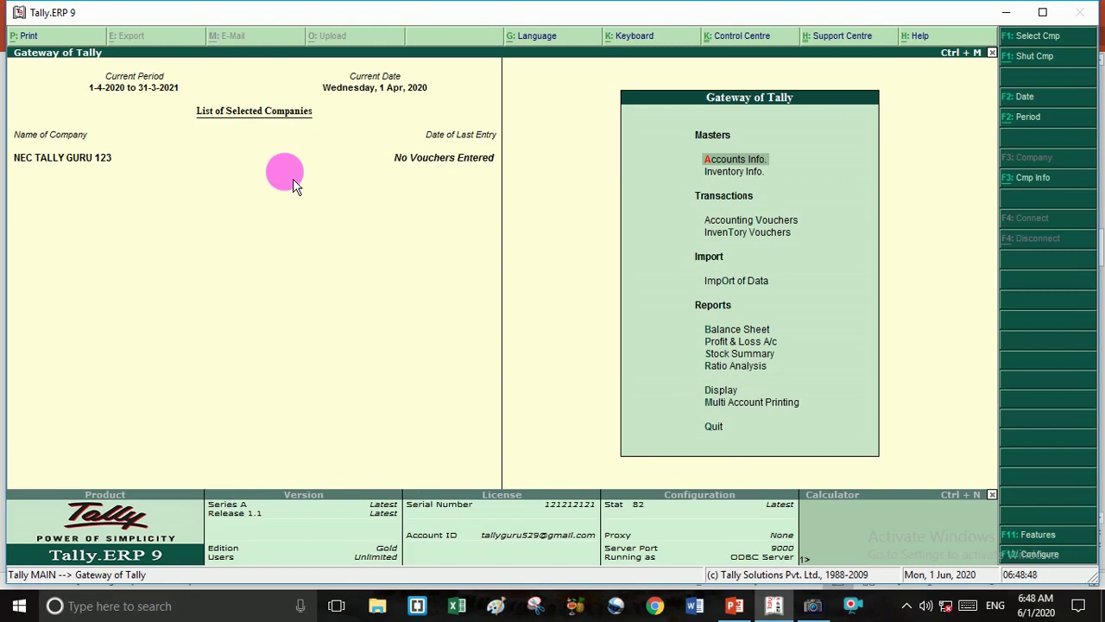
Open a second blank Company Creation form via Alt+F3 Company Info.
{"action": "key", "text": "alt+F3"}
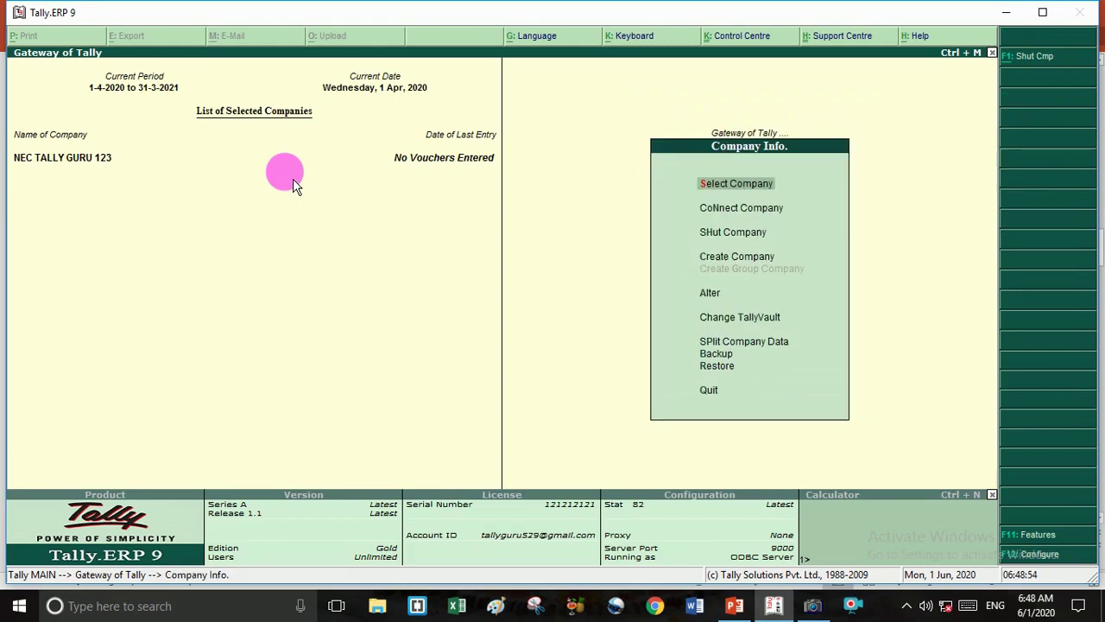
{"action": "key", "text": "Down"}
{"action": "key", "text": "Down"}
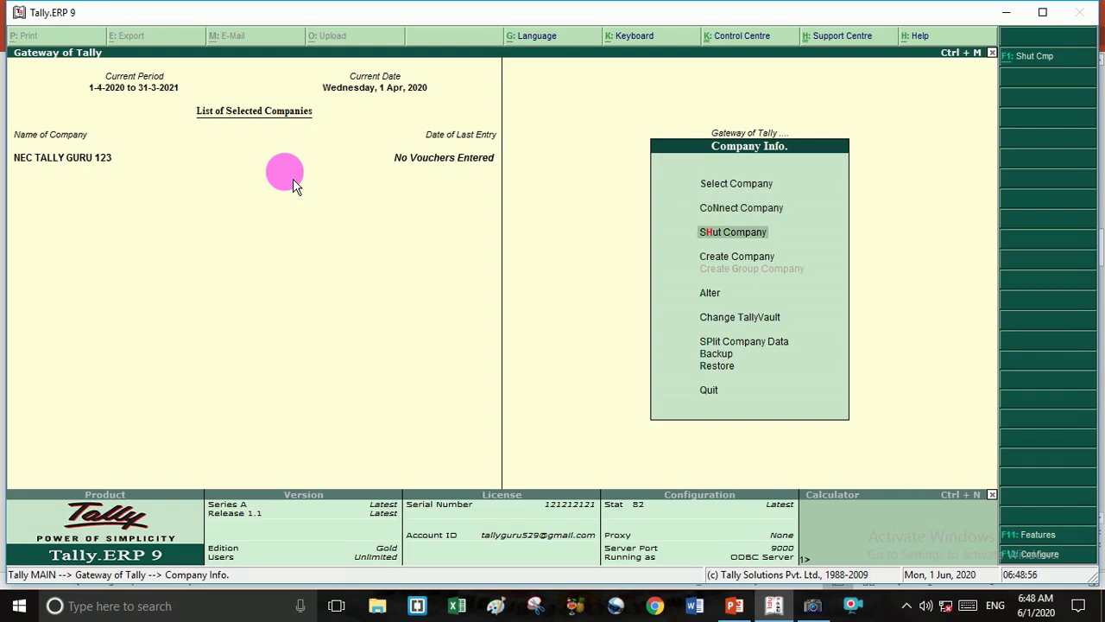
{"action": "key", "text": "Down"}
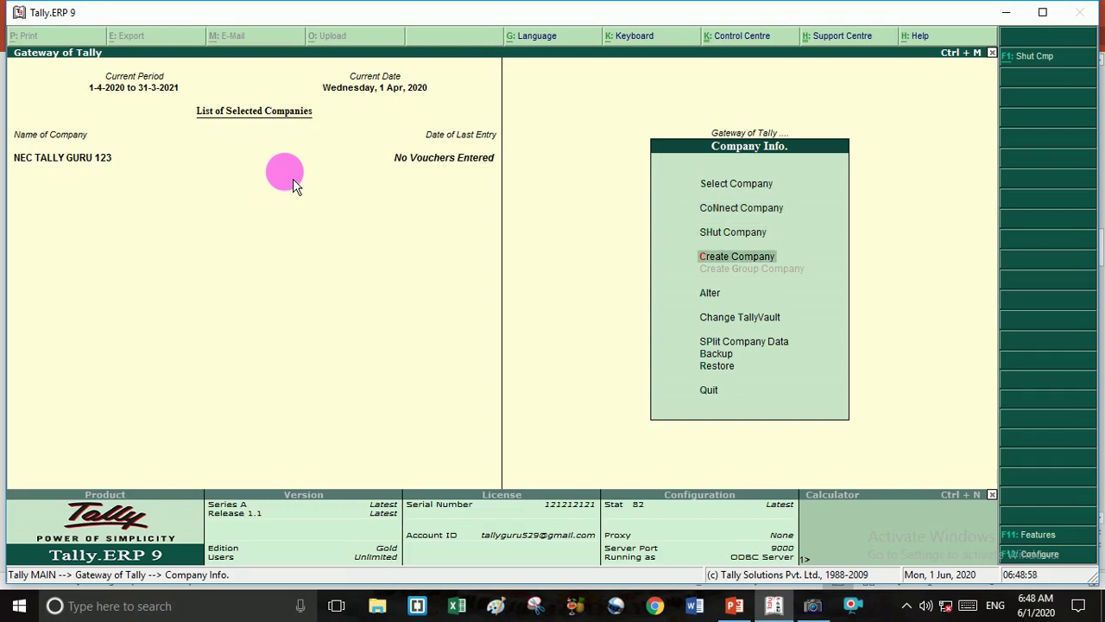
{"action": "key", "text": "Return"}
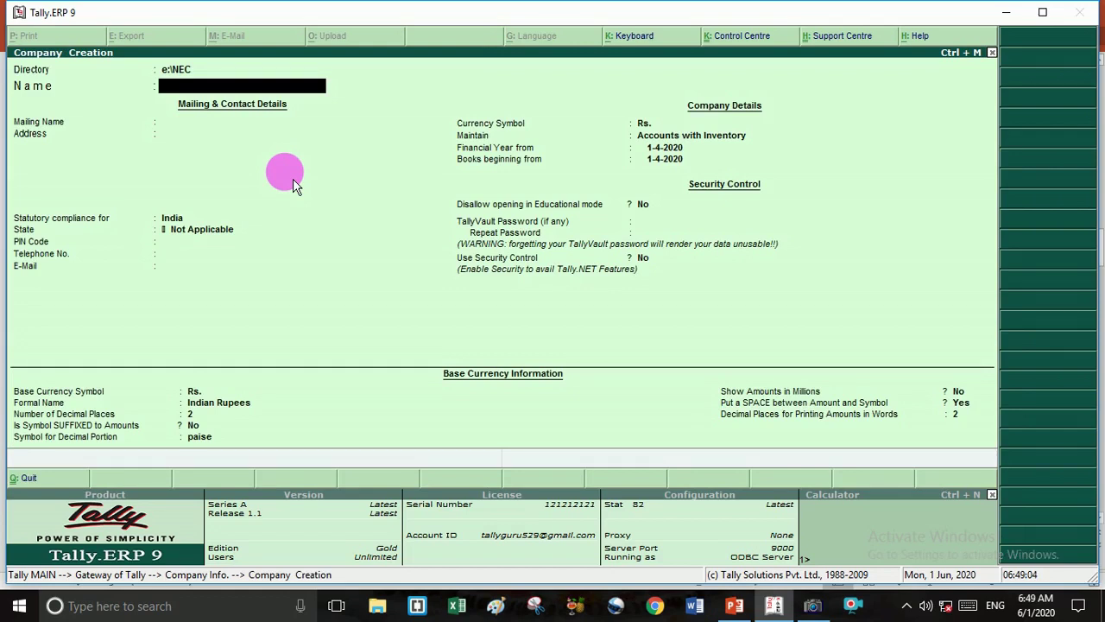
Enter company name MUSHKAN CO LTD, address BUXAR and state Bihar.
{"action": "type", "text": "MUSHKAN CO LTD."}
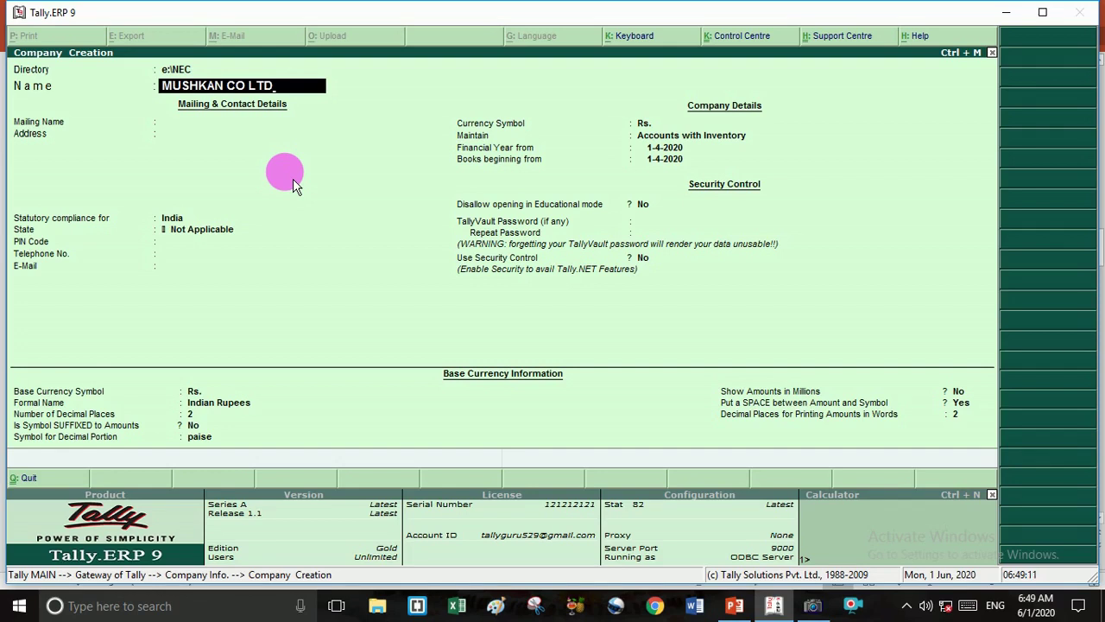
{"action": "key", "text": "Return"}
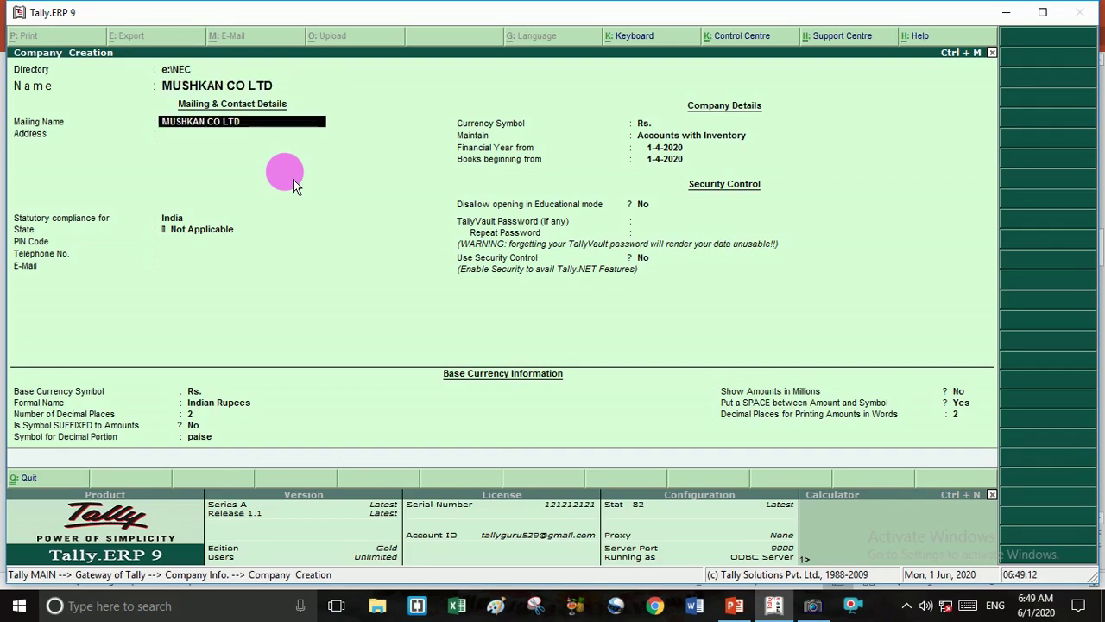
{"action": "key", "text": "Return"}
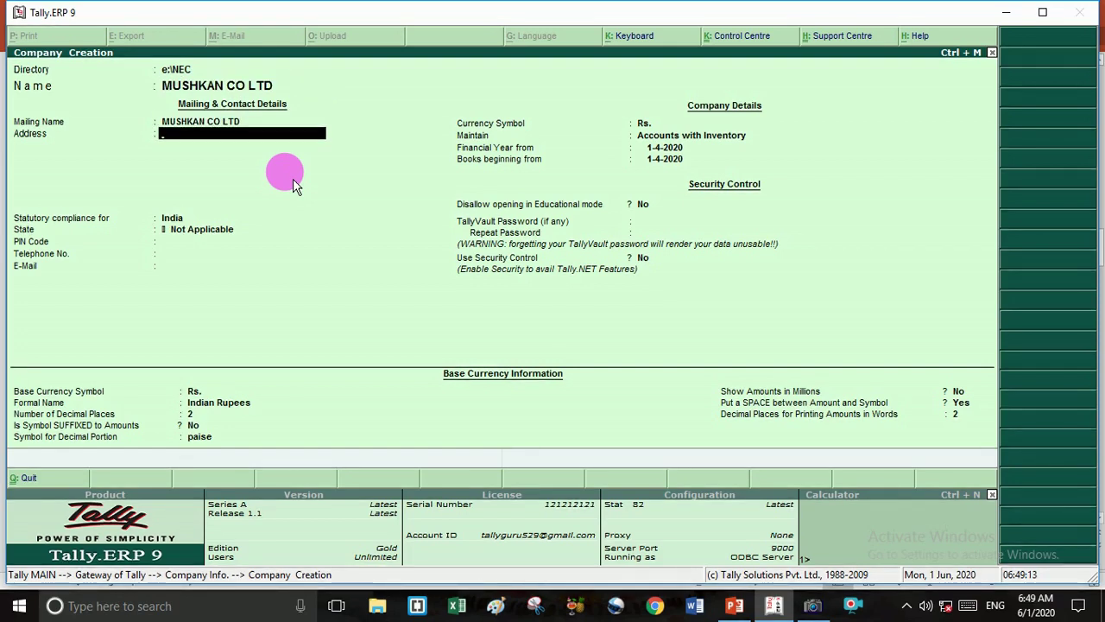
{"action": "type", "text": "BUXAR"}
{"action": "key", "text": "Return"}
{"action": "key", "text": "Return"}
{"action": "key", "text": "Return"}
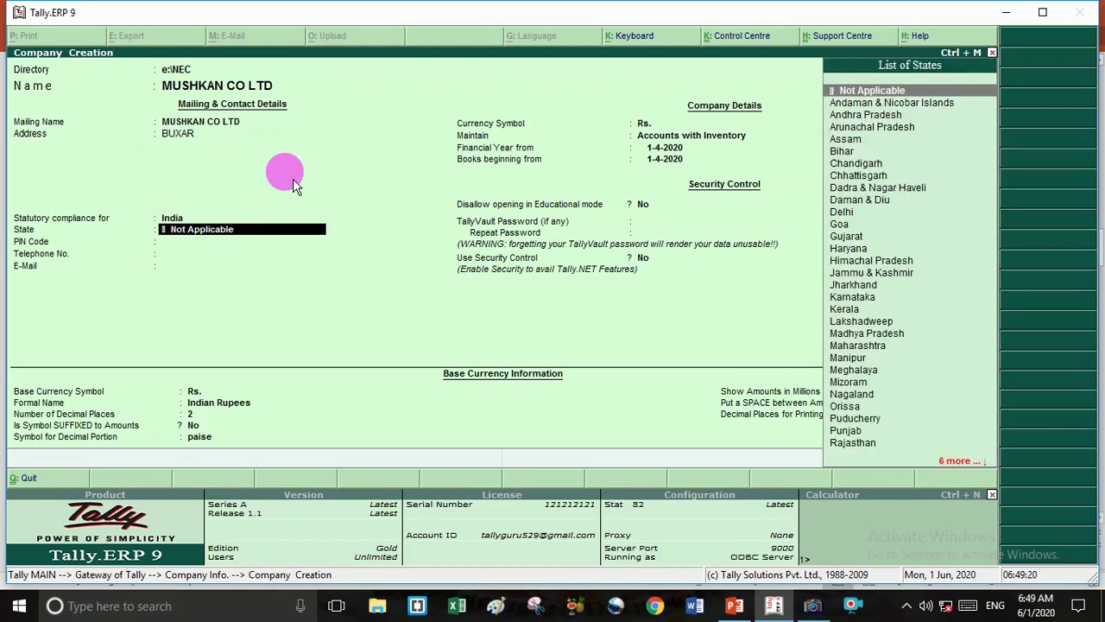
{"action": "type", "text": "B"}
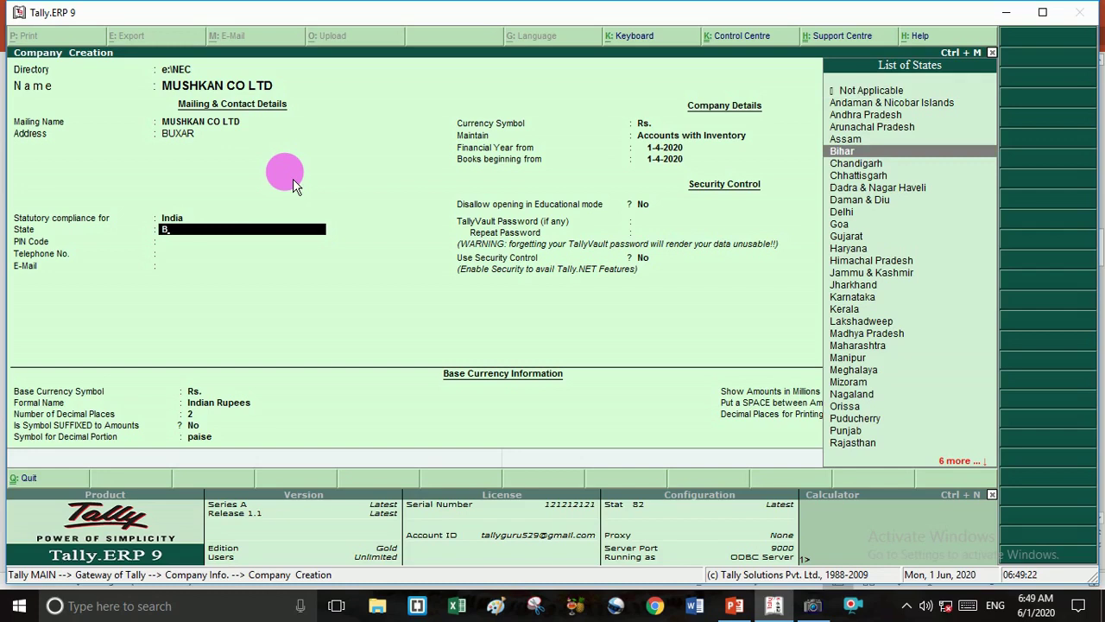
{"action": "key", "text": "Return"}
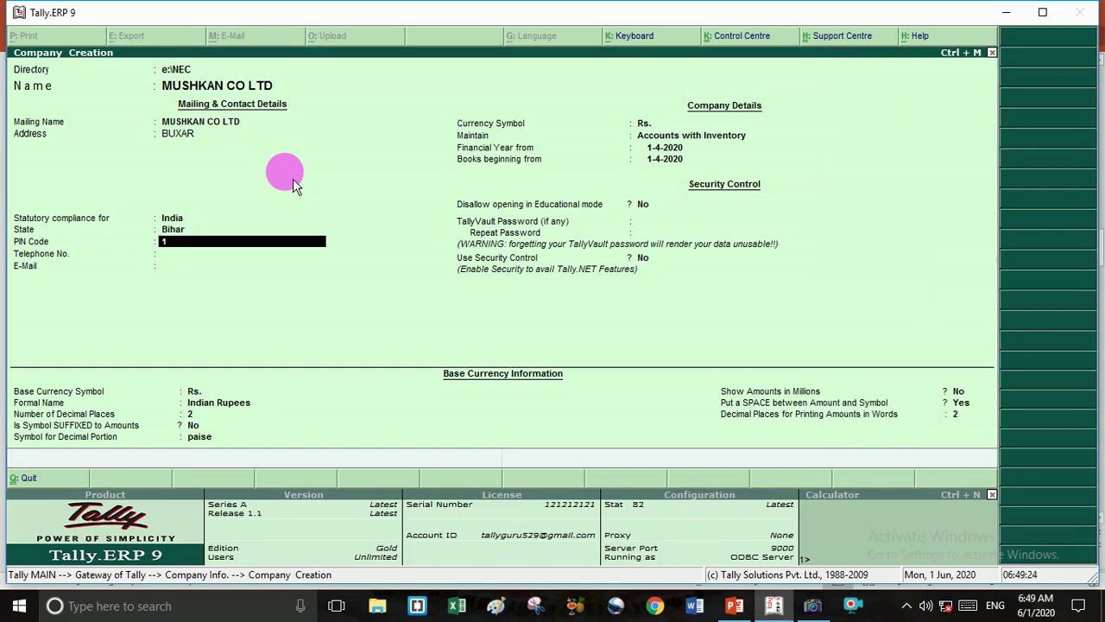
{"action": "type", "text": "1254789"}
{"action": "key", "text": "Return"}
{"action": "key", "text": "Return"}
{"action": "key", "text": "Return"}
{"action": "key", "text": "Return"}
{"action": "key", "text": "Return"}
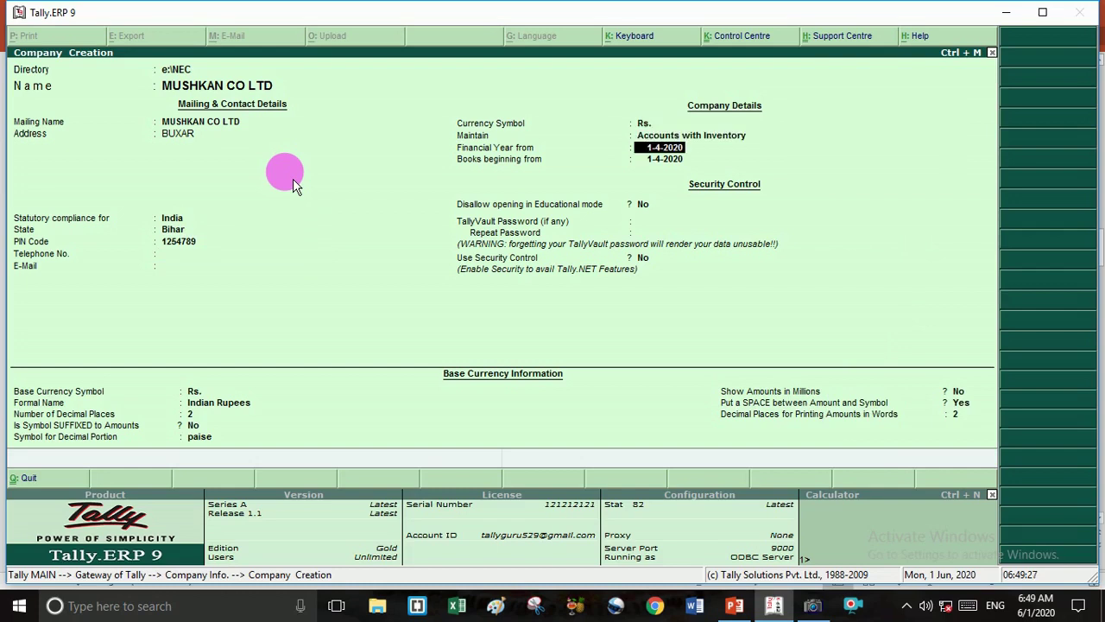
{"action": "type", "text": "1-4-18"}
{"action": "key", "text": "Return"}
{"action": "key", "text": "Return"}
{"action": "key", "text": "Return"}
{"action": "key", "text": "Return"}
{"action": "key", "text": "Return"}
{"action": "key", "text": "Return"}
{"action": "key", "text": "Return"}
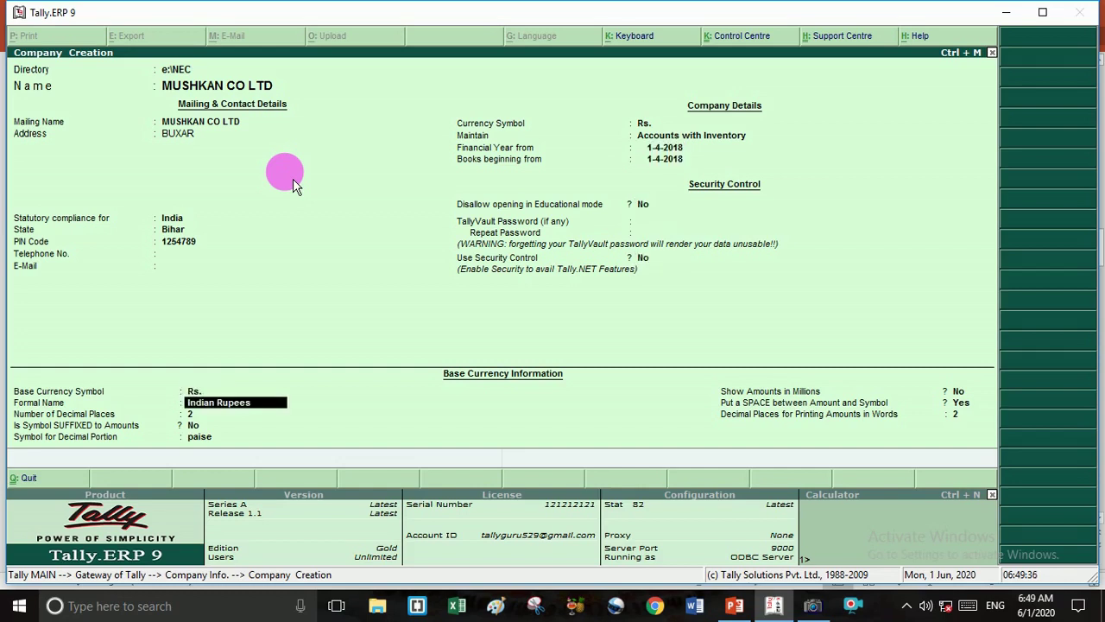
{"action": "key", "text": "Return"}
{"action": "key", "text": "Return"}
{"action": "key", "text": "Return"}
{"action": "key", "text": "Return"}
{"action": "key", "text": "Return"}
{"action": "key", "text": "Return"}
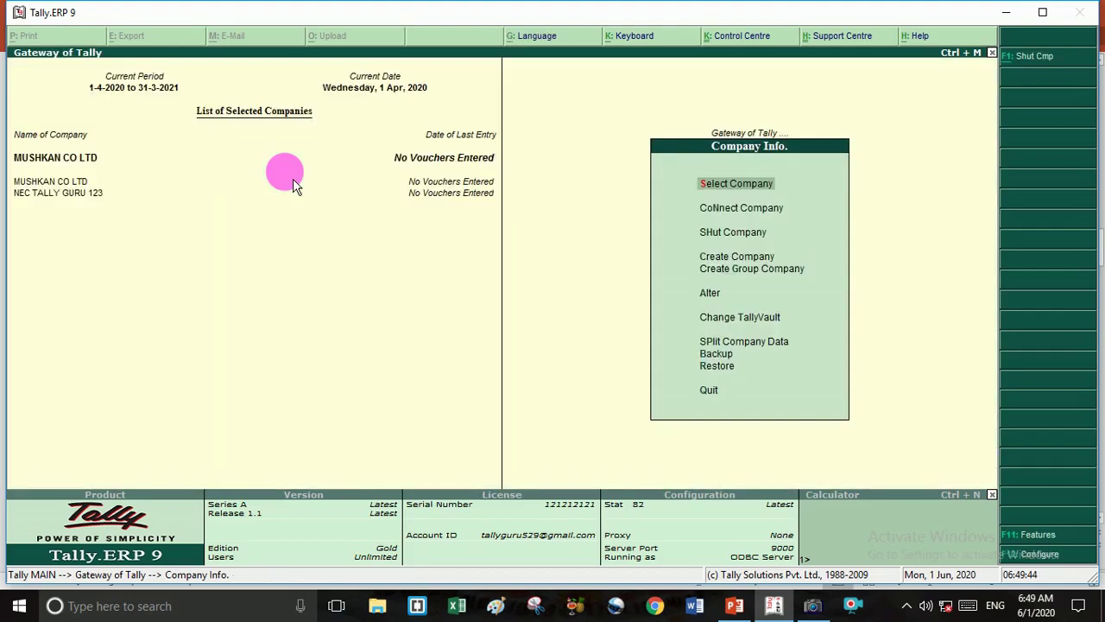
Open a new Company Creation form and name it MR.APPLE CO LTD.
{"action": "key", "text": "Down"}
{"action": "key", "text": "Down"}
{"action": "key", "text": "Down"}
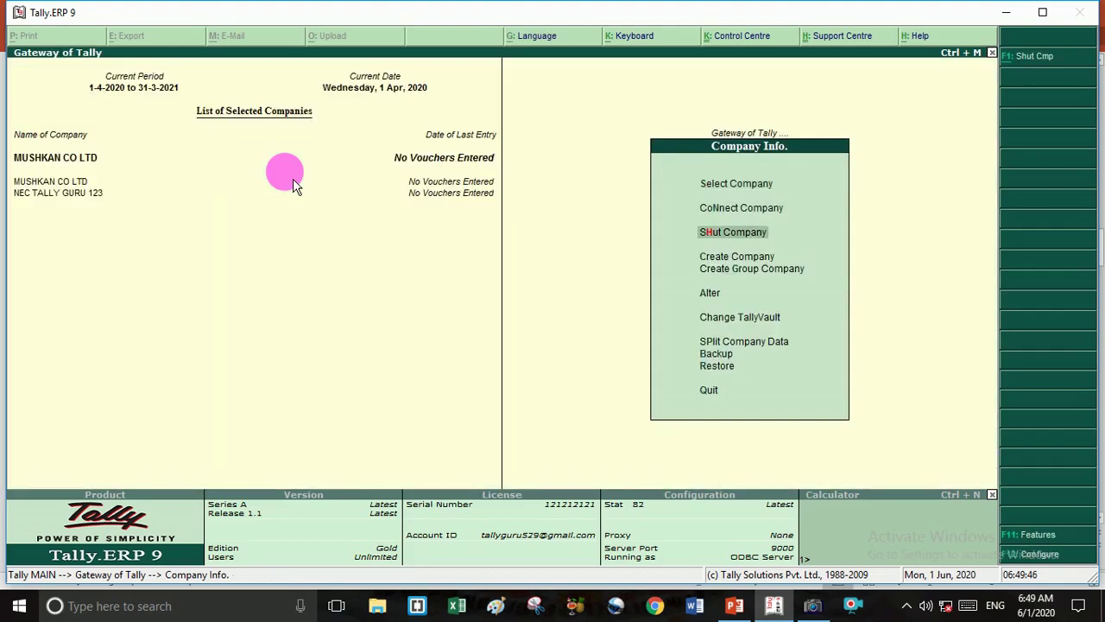
{"action": "key", "text": "Return"}
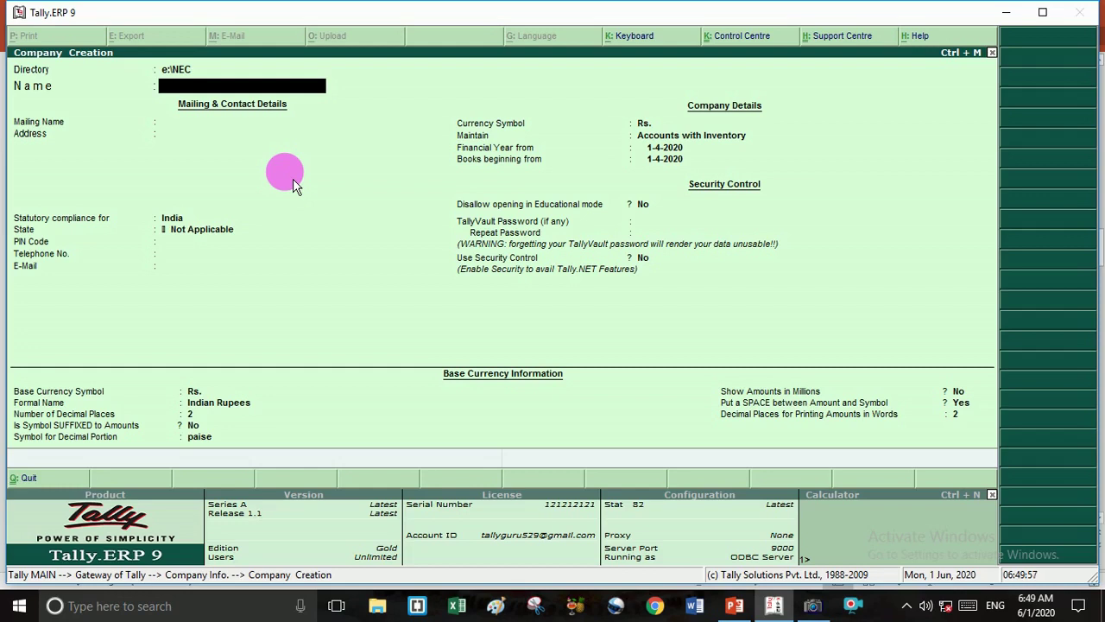
{"action": "type", "text": "MR"}
{"action": "type", "text": "TD"}
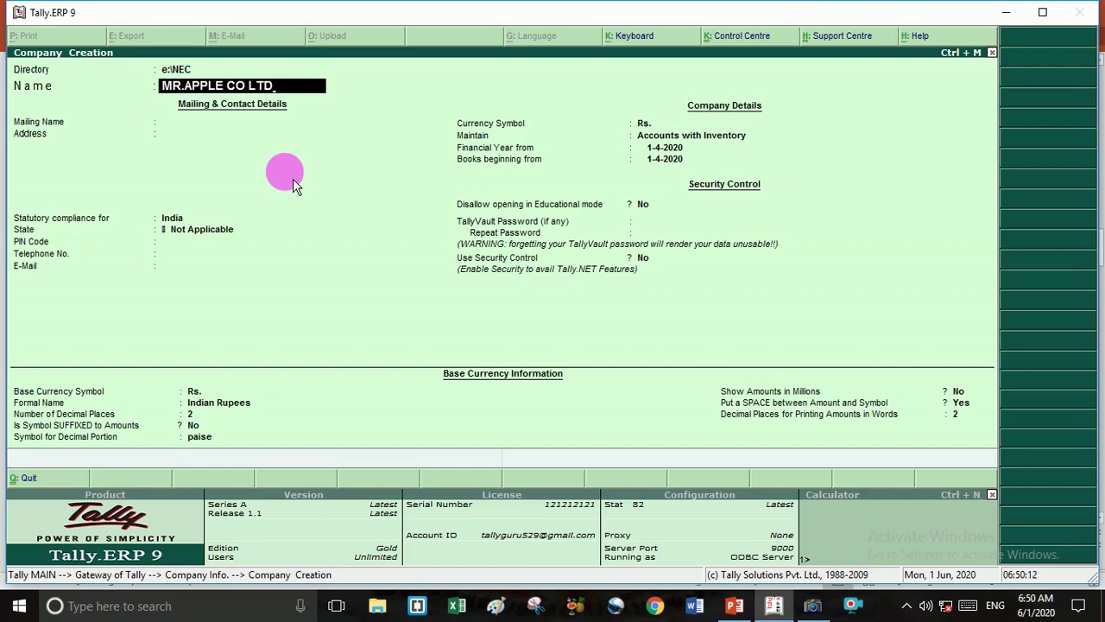
{"action": "key", "text": "Return"}
{"action": "key", "text": "Return"}
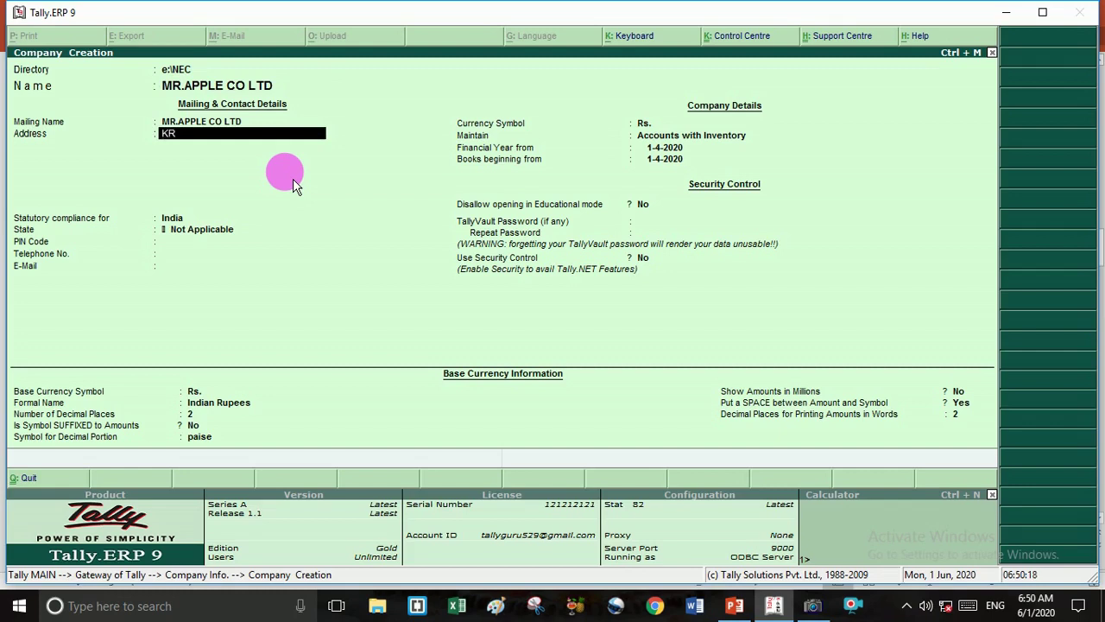
Enter address KRISHNA BRAHM, India, state Bihar, keeping Accounts with Inventory.
{"action": "type", "text": "KRISHNA BRAHM"}
{"action": "key", "text": "Return"}
{"action": "key", "text": "Return"}
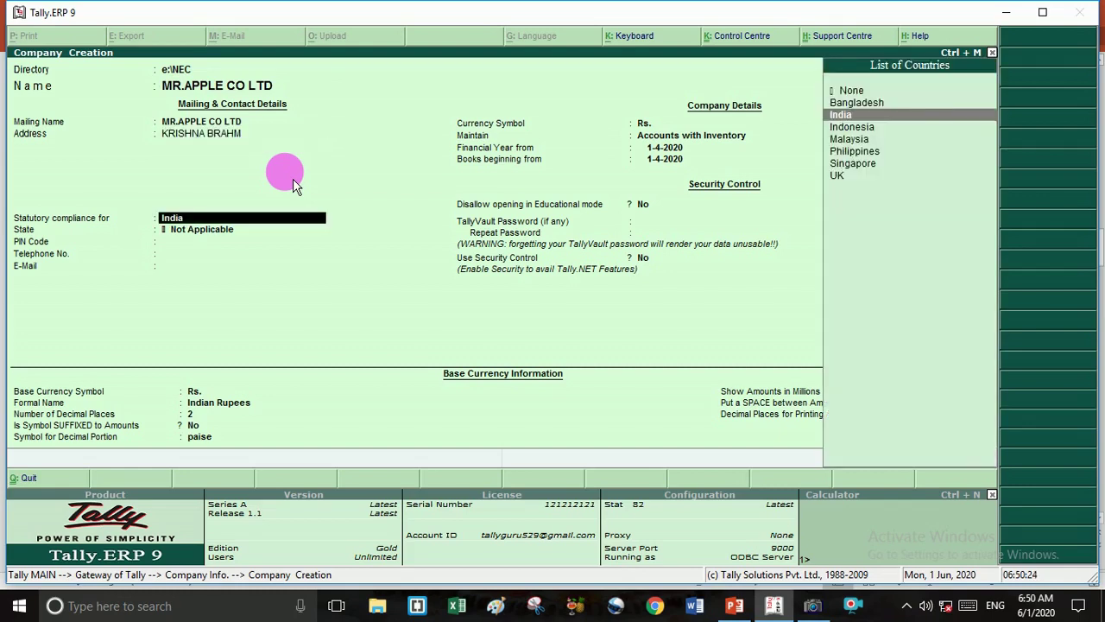
{"action": "key", "text": "Return"}
{"action": "type", "text": "B"}
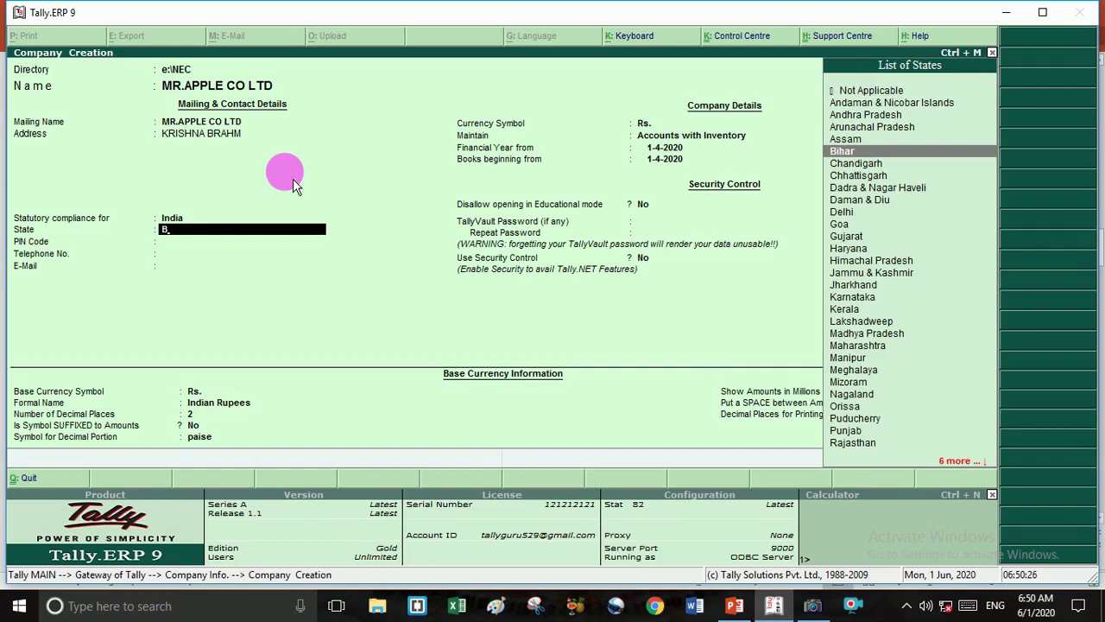
{"action": "key", "text": "Return"}
{"action": "key", "text": "Return"}
{"action": "key", "text": "Return"}
{"action": "key", "text": "Return"}
{"action": "key", "text": "Return"}
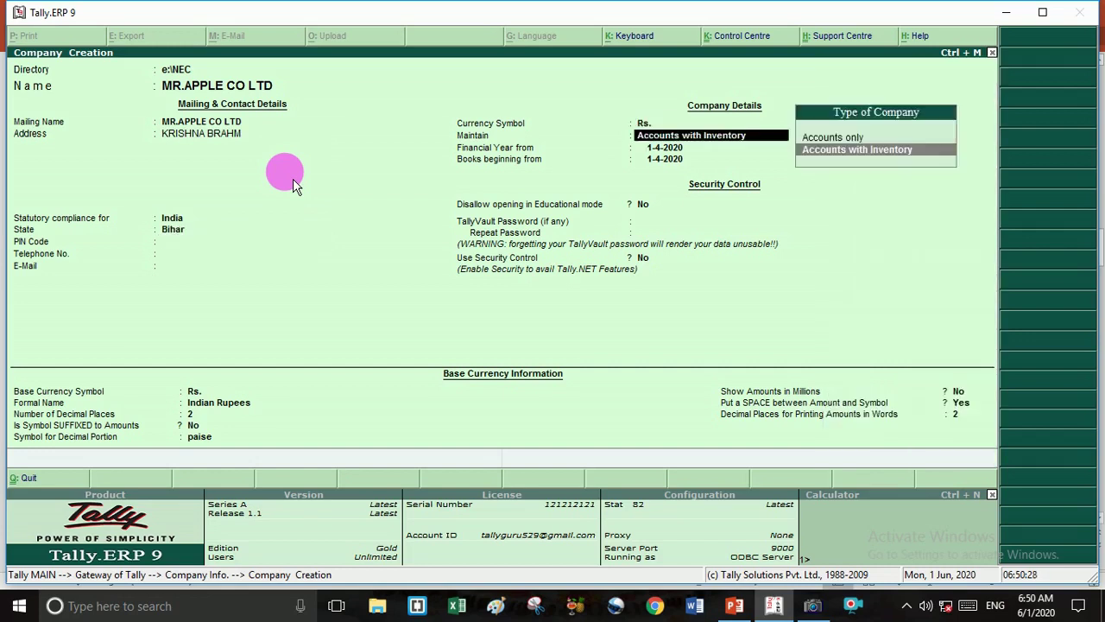
{"action": "key", "text": "Return"}
Set the financial year from 1-4-2015 and save MR.APPLE CO LTD.
{"action": "type", "text": "1"}
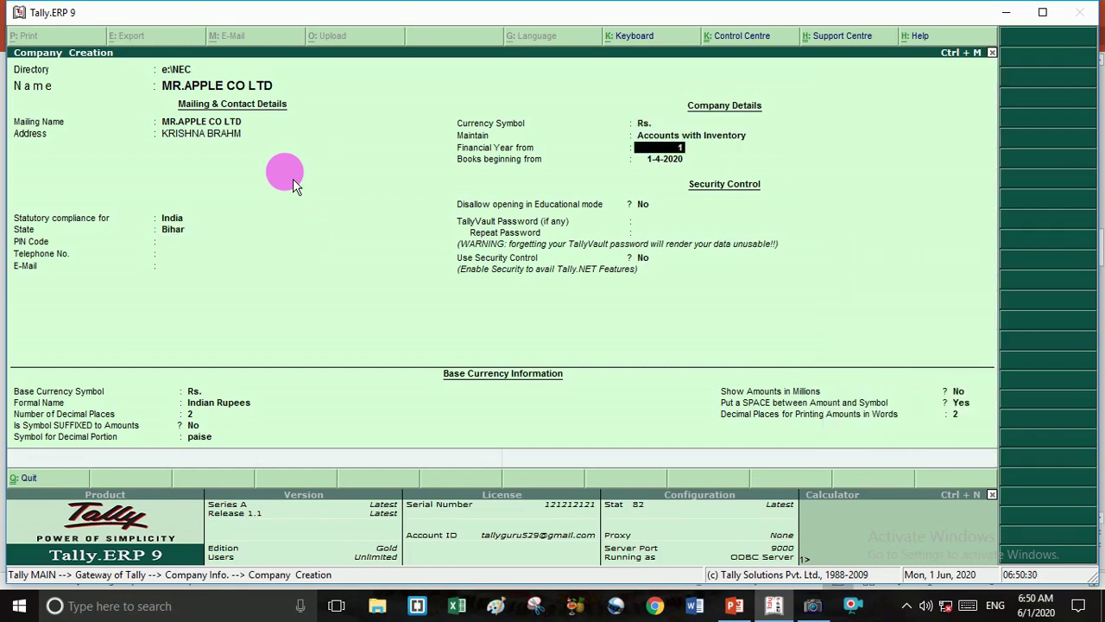
{"action": "type", "text": "-4-2015"}
{"action": "key", "text": "Return"}
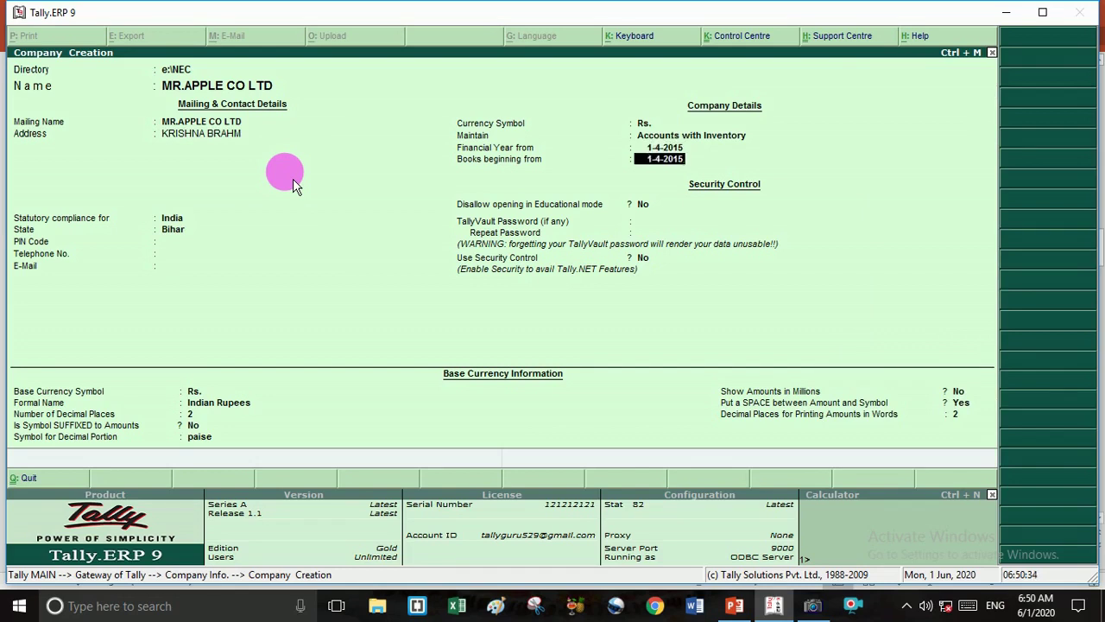
{"action": "key", "text": "Return"}
{"action": "key", "text": "Return"}
{"action": "key", "text": "Return"}
{"action": "key", "text": "Return"}
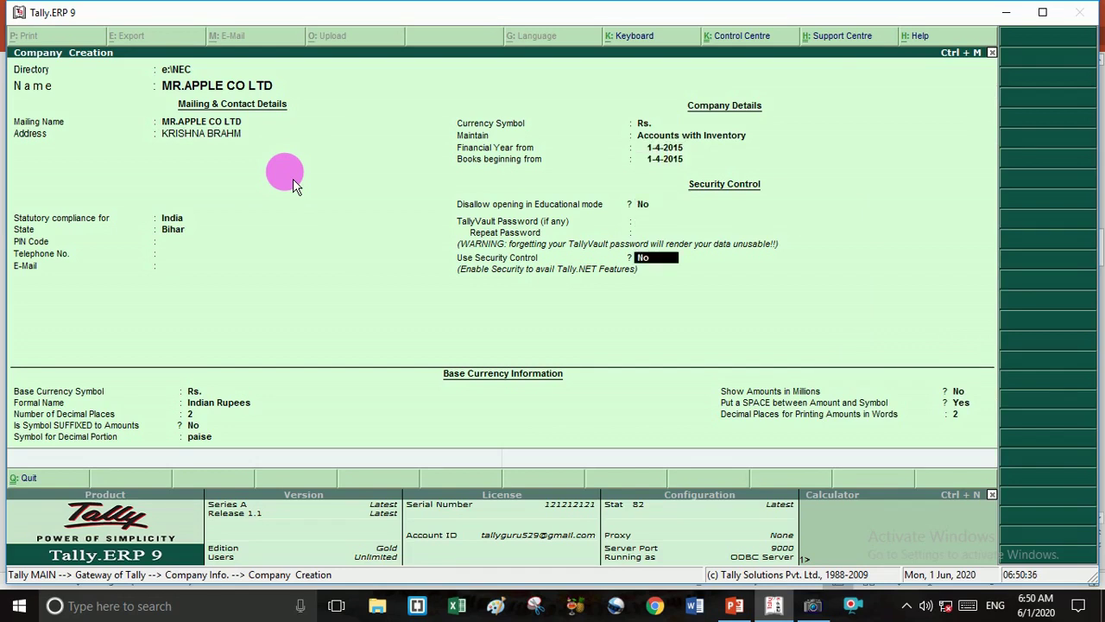
{"action": "key", "text": "Return"}
{"action": "key", "text": "Return"}
{"action": "key", "text": "Return"}
{"action": "key", "text": "Return"}
{"action": "key", "text": "Return"}
{"action": "key", "text": "Return"}
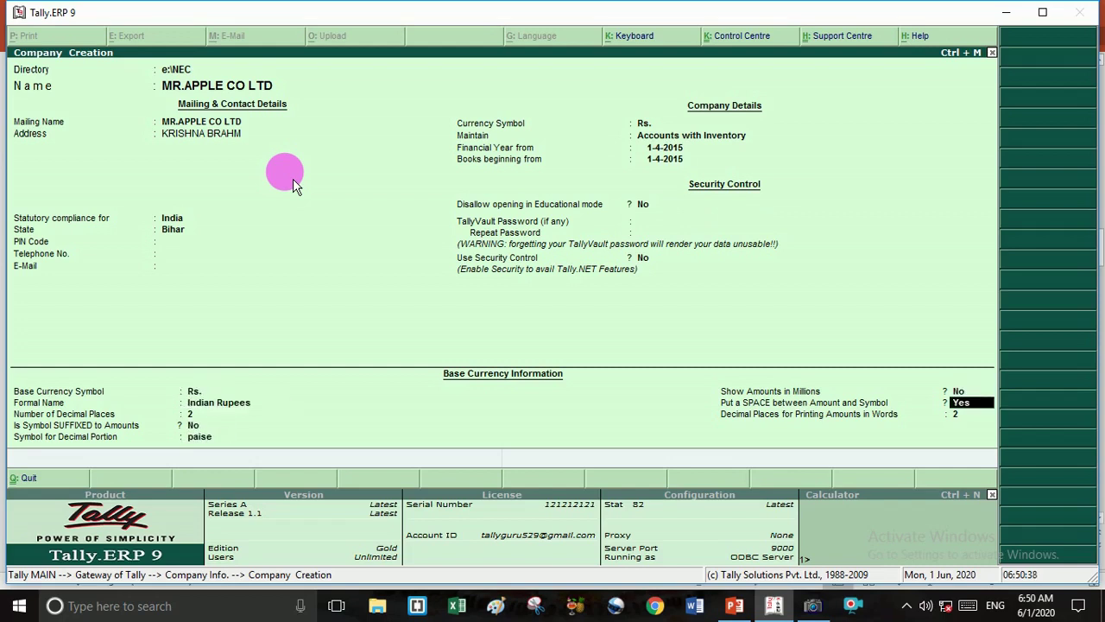
{"action": "key", "text": "Return"}
{"action": "key", "text": "Return"}
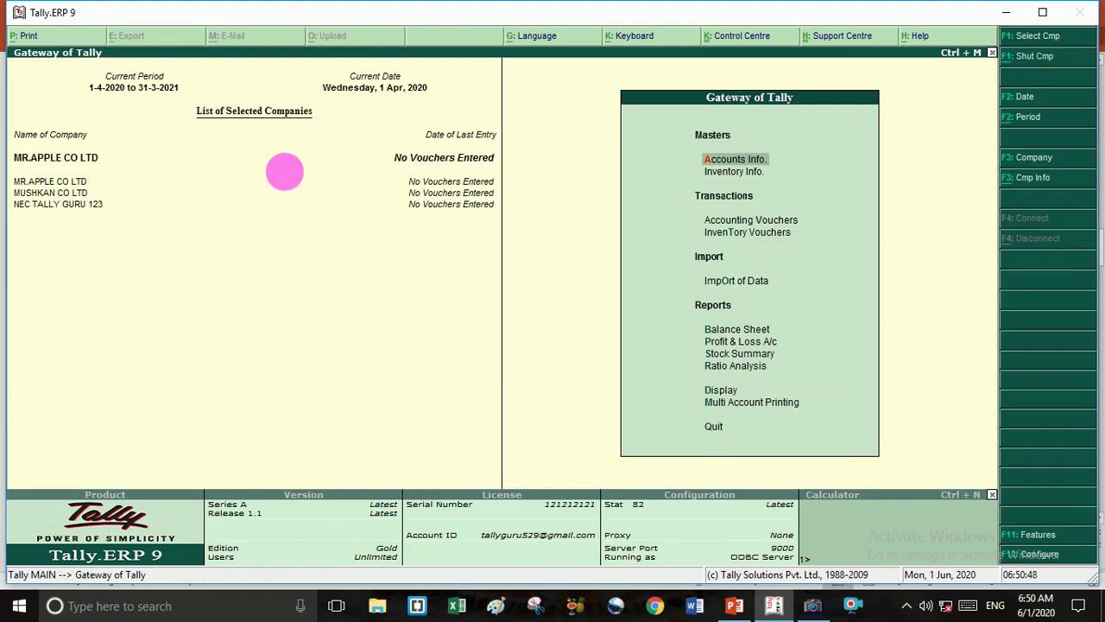
Show the Select Company list with companies 10000, 10001 and 10002.
{"action": "key", "text": "F1"}
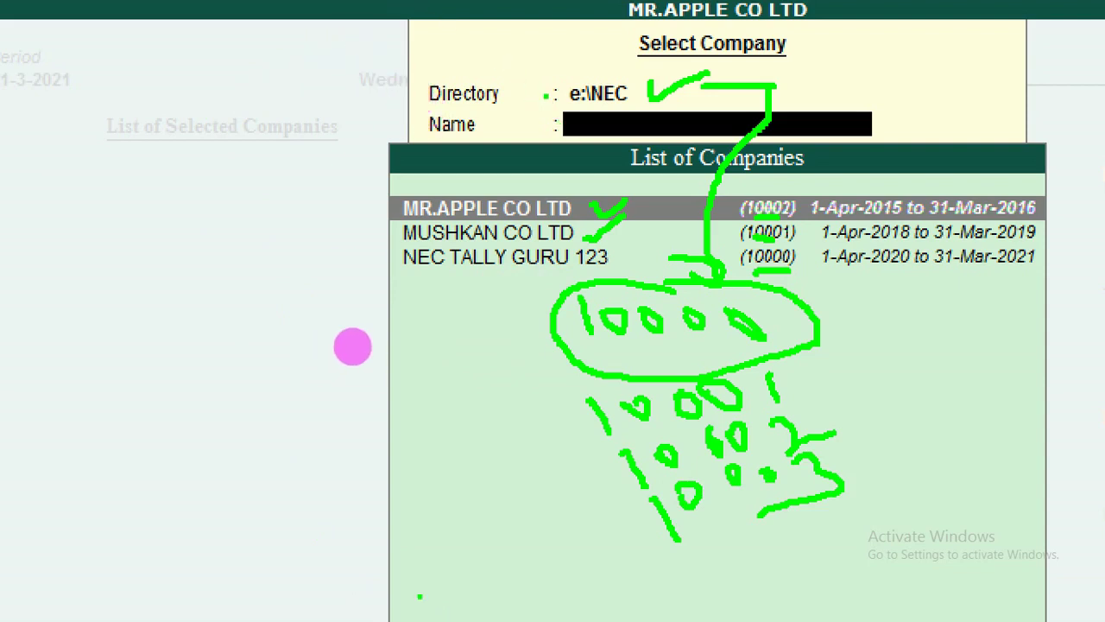
Handwrite a data path note in green pen below the company list and underline it.
{"action": "left_click_drag", "start_coordinate": [459, 562], "coordinate": [469, 587]}
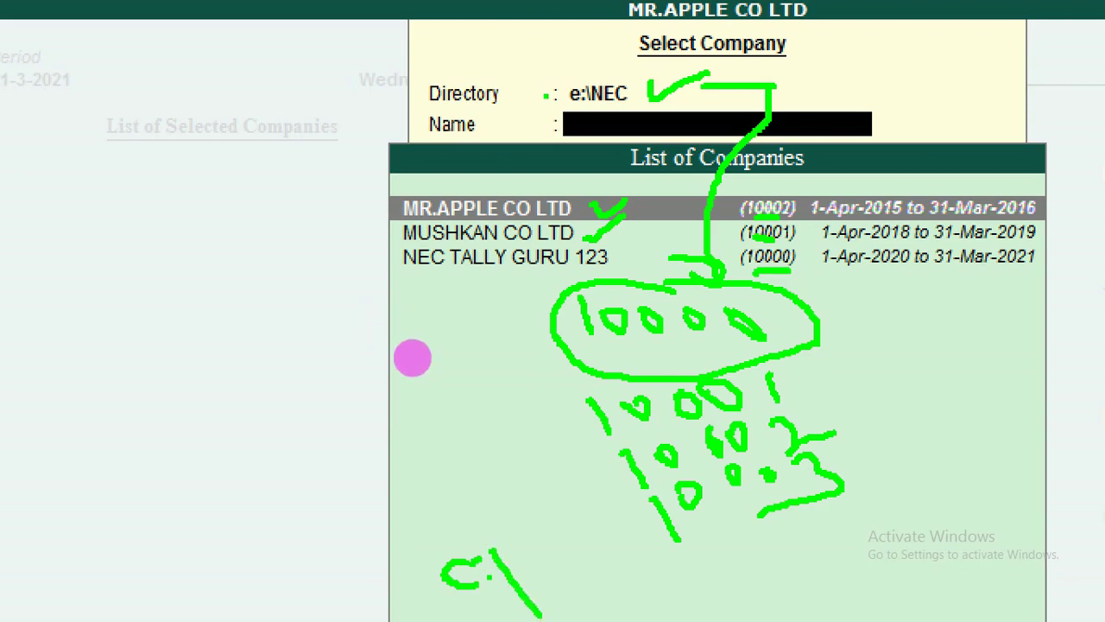
{"action": "left_click_drag", "start_coordinate": [490, 550], "coordinate": [542, 618]}
{"action": "mouse_move", "coordinate": [531, 577]}
{"action": "left_mouse_down"}
{"action": "mouse_move", "coordinate": [580, 557]}
{"action": "mouse_move", "coordinate": [584, 596]}
{"action": "mouse_move", "coordinate": [590, 510]}
{"action": "mouse_move", "coordinate": [650, 578]}
{"action": "left_mouse_up"}
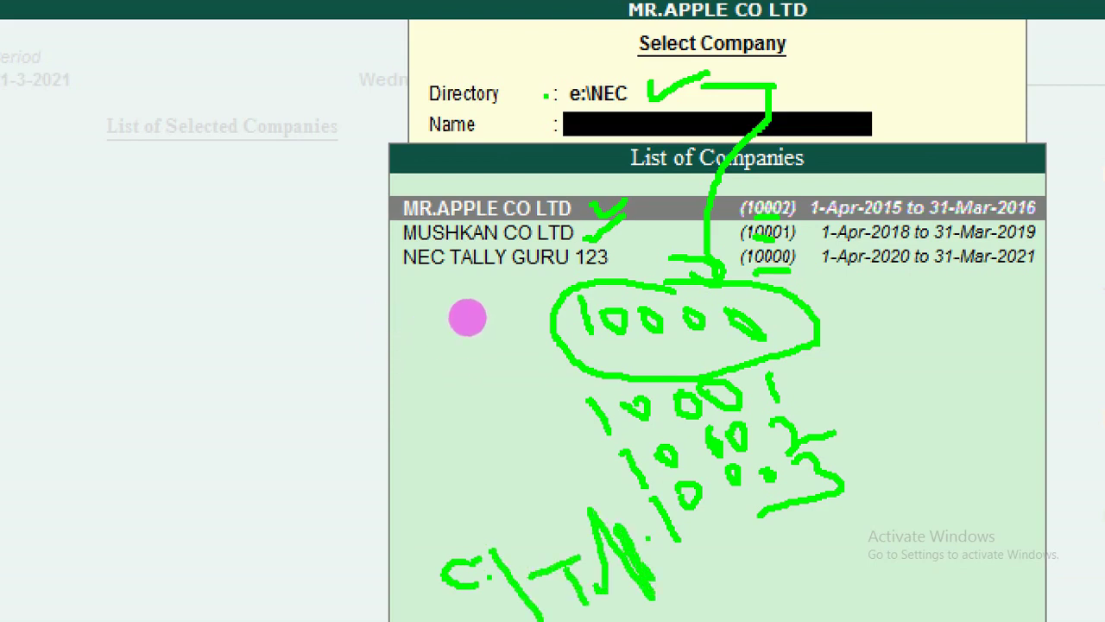
{"action": "left_click_drag", "start_coordinate": [649, 538], "coordinate": [715, 610]}
{"action": "mouse_move", "coordinate": [720, 577]}
{"action": "left_mouse_down"}
{"action": "mouse_move", "coordinate": [763, 573]}
{"action": "mouse_move", "coordinate": [734, 604]}
{"action": "left_mouse_up"}
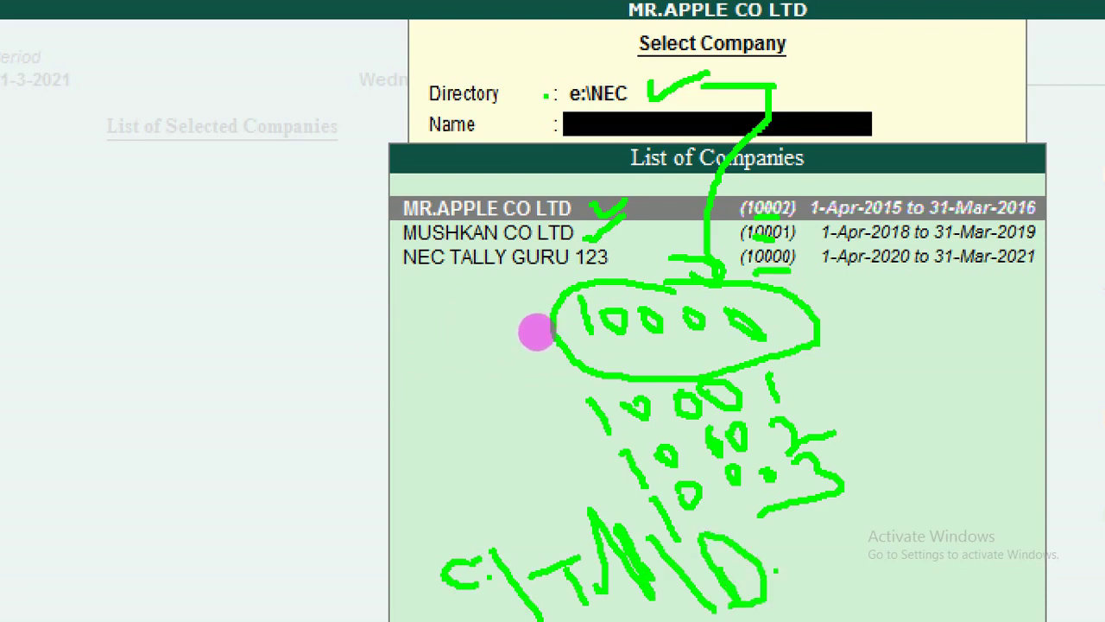
{"action": "left_click_drag", "start_coordinate": [780, 554], "coordinate": [775, 569]}
{"action": "mouse_move", "coordinate": [800, 505]}
{"action": "left_mouse_down"}
{"action": "mouse_move", "coordinate": [846, 598]}
{"action": "mouse_move", "coordinate": [818, 544]}
{"action": "mouse_move", "coordinate": [847, 523]}
{"action": "mouse_move", "coordinate": [880, 523]}
{"action": "mouse_move", "coordinate": [900, 552]}
{"action": "left_mouse_up"}
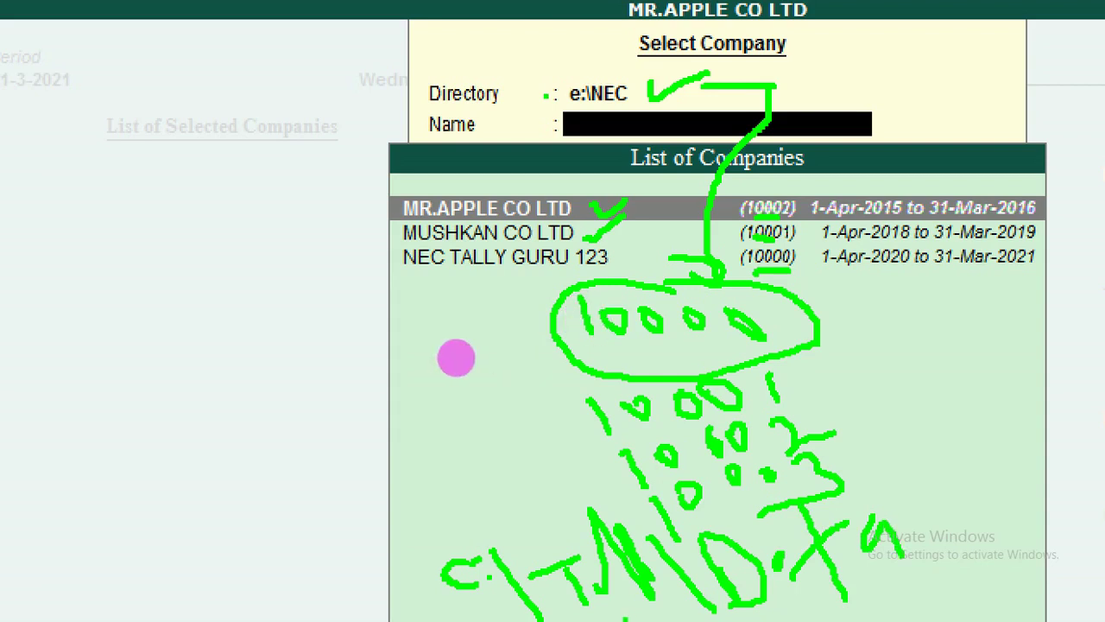
{"action": "left_click_drag", "start_coordinate": [597, 619], "coordinate": [1104, 447]}
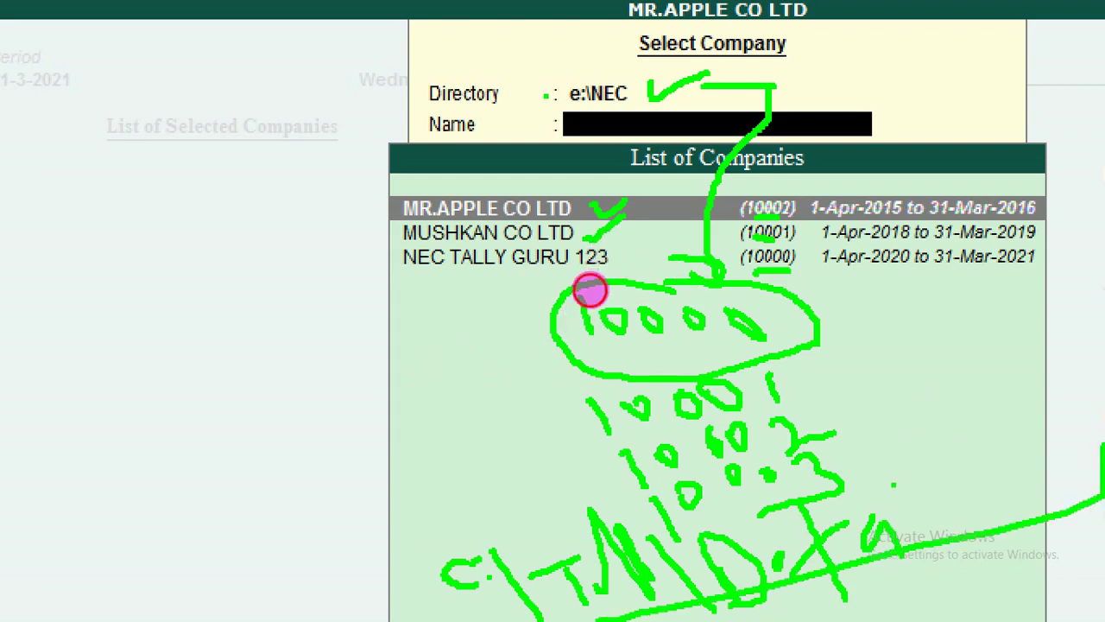
{"action": "left_click_drag", "start_coordinate": [894, 485], "coordinate": [905, 447]}
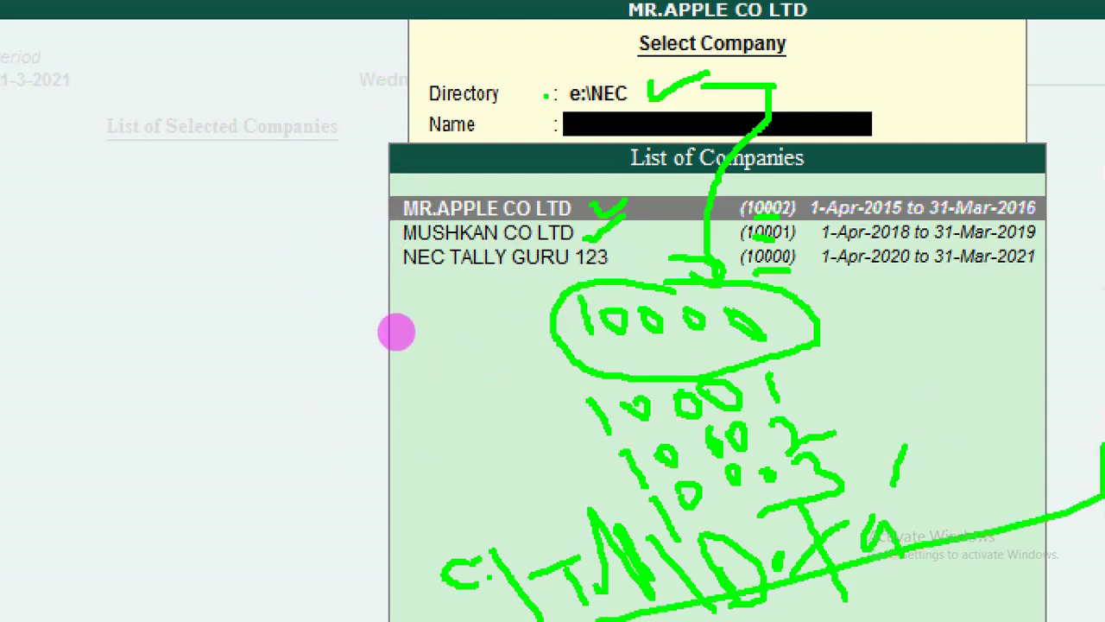
Cross out the C:\T path, mark the Directory entry, and tick the folder numbers 10000–10003.
{"action": "left_click_drag", "start_coordinate": [449, 508], "coordinate": [657, 594]}
{"action": "mouse_move", "coordinate": [575, 498]}
{"action": "left_mouse_down"}
{"action": "mouse_move", "coordinate": [566, 595]}
{"action": "mouse_move", "coordinate": [595, 552]}
{"action": "left_mouse_up"}
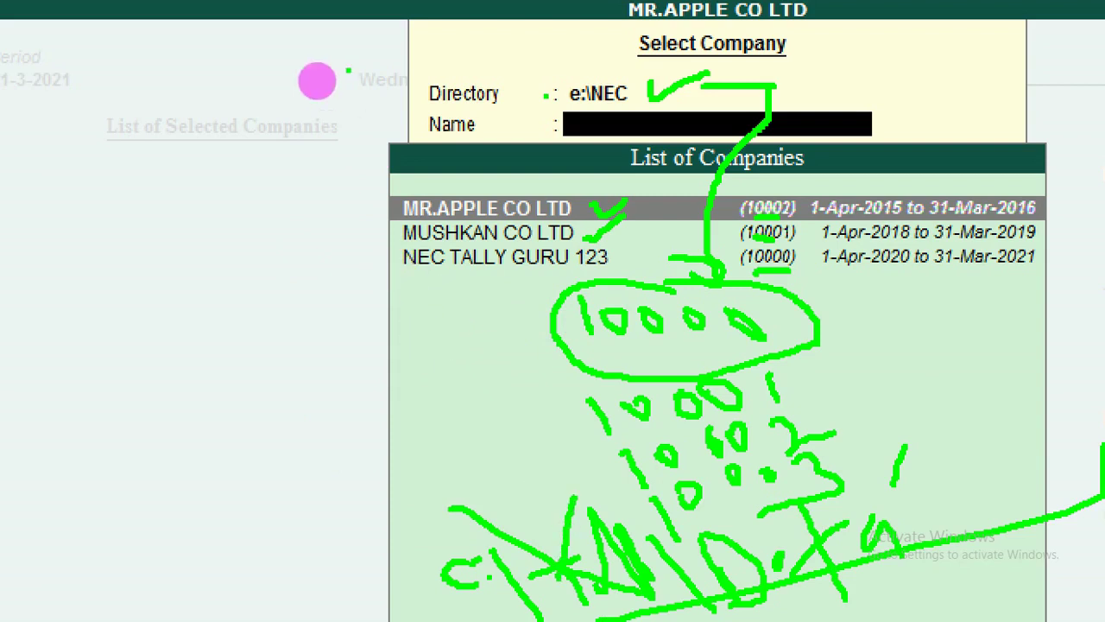
{"action": "left_click_drag", "start_coordinate": [529, 76], "coordinate": [572, 111]}
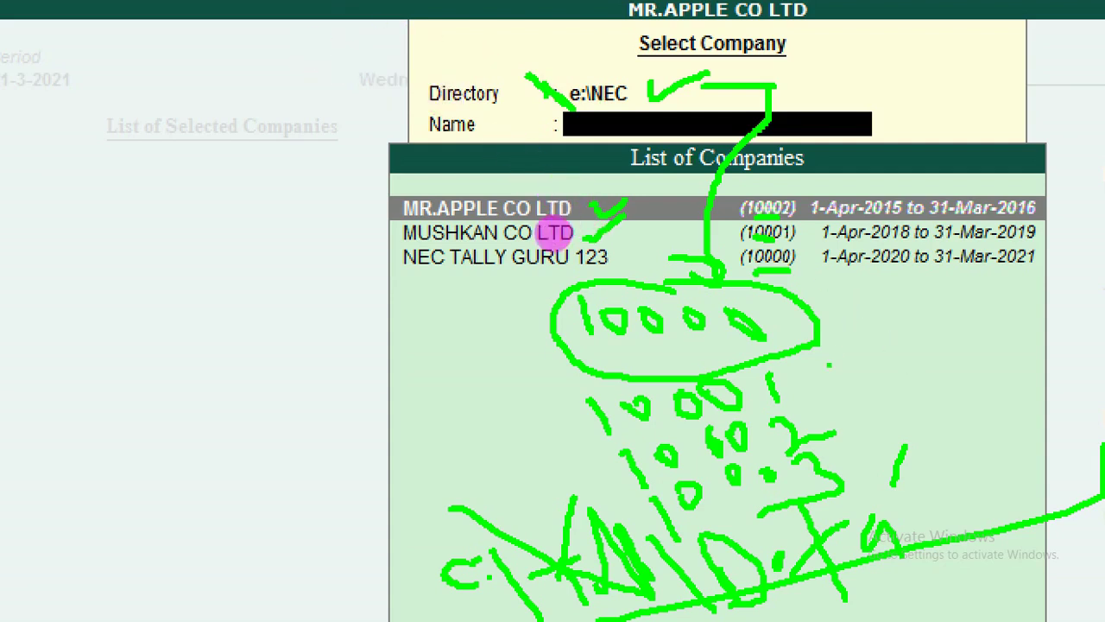
{"action": "mouse_move", "coordinate": [757, 299]}
{"action": "left_mouse_down"}
{"action": "mouse_move", "coordinate": [794, 311]}
{"action": "mouse_move", "coordinate": [820, 283]}
{"action": "left_mouse_up"}
{"action": "left_click_drag", "start_coordinate": [814, 381], "coordinate": [831, 362]}
{"action": "left_click", "coordinate": [824, 411]}
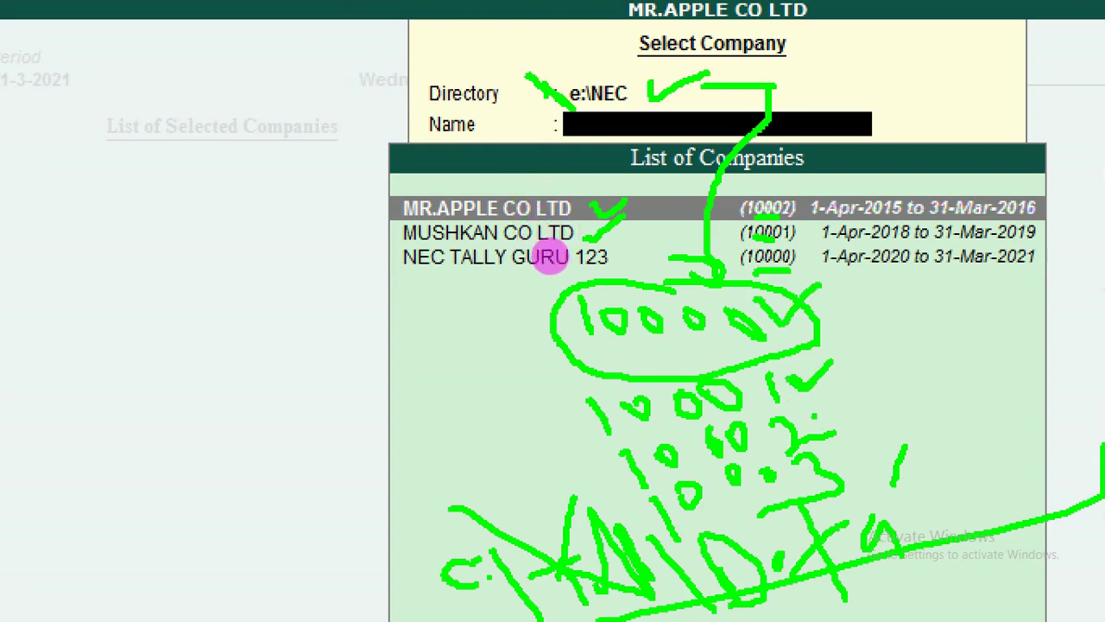
{"action": "left_click_drag", "start_coordinate": [815, 416], "coordinate": [853, 389]}
{"action": "mouse_move", "coordinate": [842, 450]}
{"action": "left_mouse_down"}
{"action": "mouse_move", "coordinate": [867, 432]}
{"action": "mouse_move", "coordinate": [907, 456]}
{"action": "mouse_move", "coordinate": [904, 505]}
{"action": "left_mouse_up"}
{"action": "left_click", "coordinate": [880, 473]}
Clear the pen annotations and load MR.APPLE CO LTD as the current company.
{"action": "left_click_drag", "start_coordinate": [984, 497], "coordinate": [969, 532]}
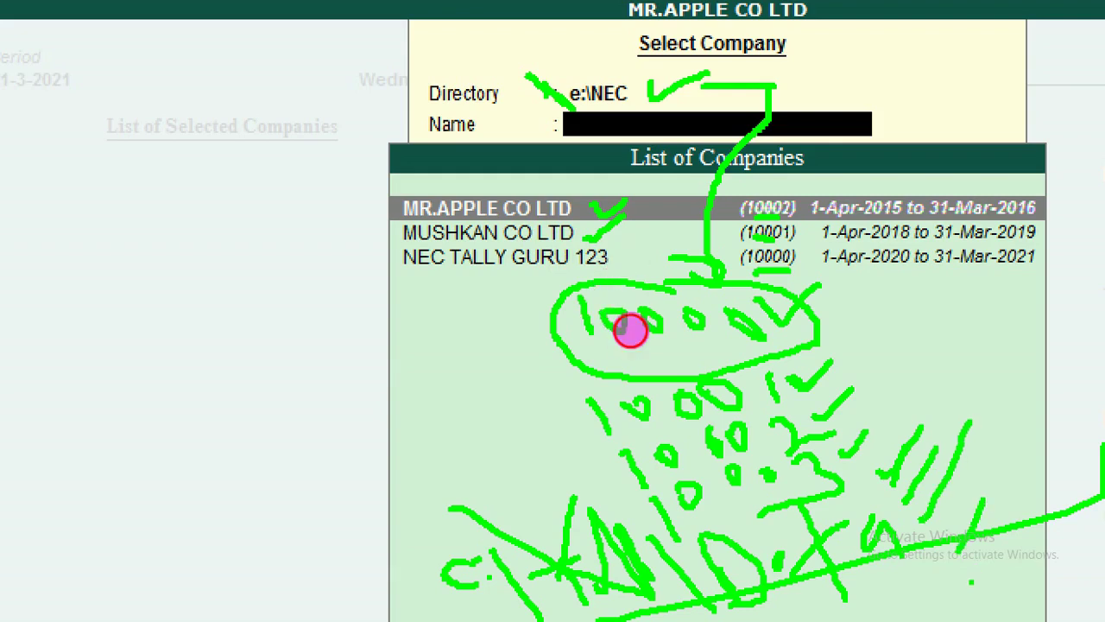
{"action": "left_click_drag", "start_coordinate": [972, 576], "coordinate": [982, 536]}
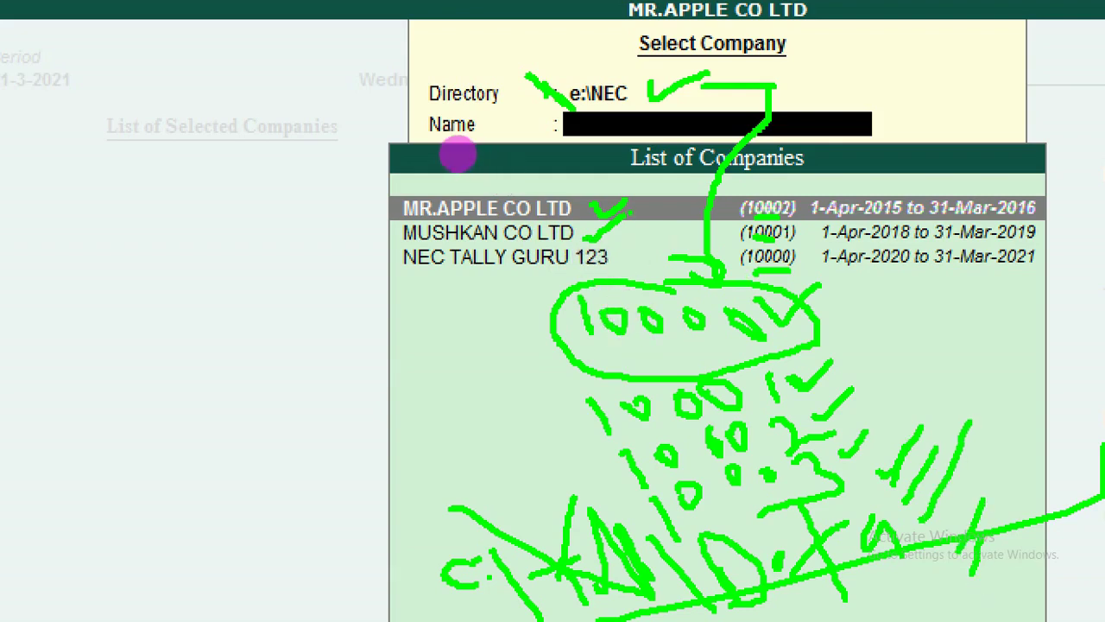
{"action": "key", "text": "Escape"}
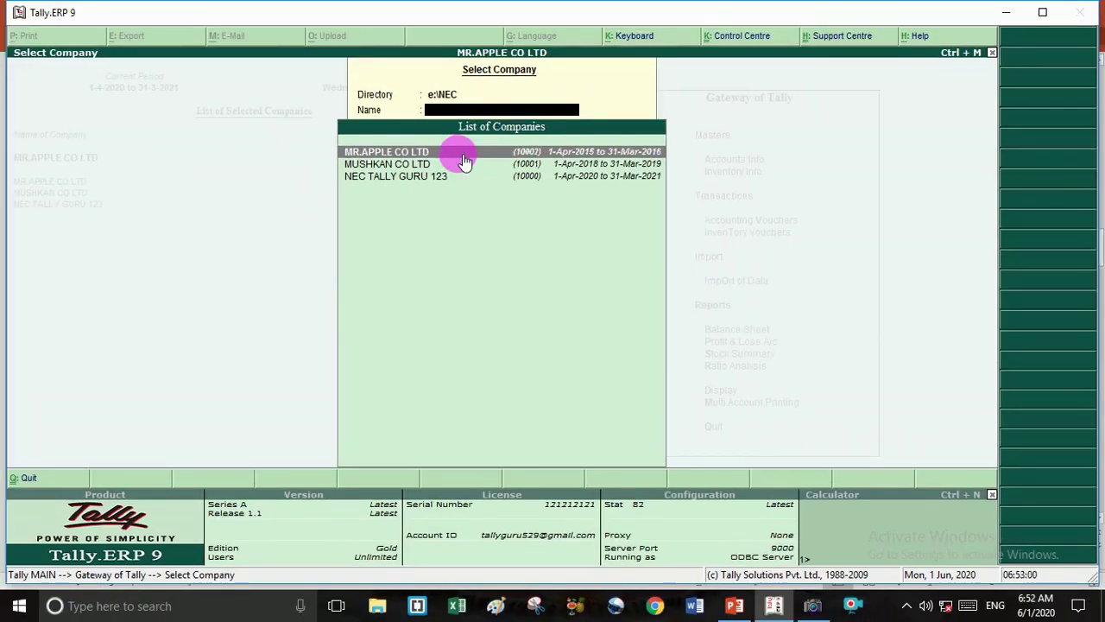
{"action": "left_click", "coordinate": [464, 155]}
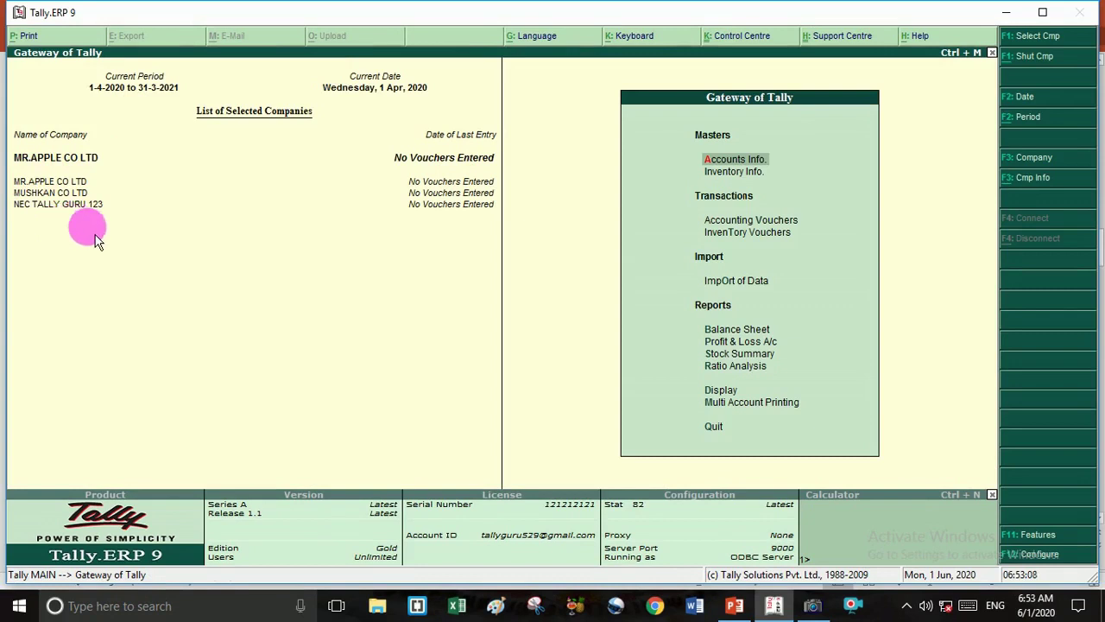
Browse the NEC and data folders on Local Disk (E:), ending at the drive root.
{"action": "key", "text": "super+d"}
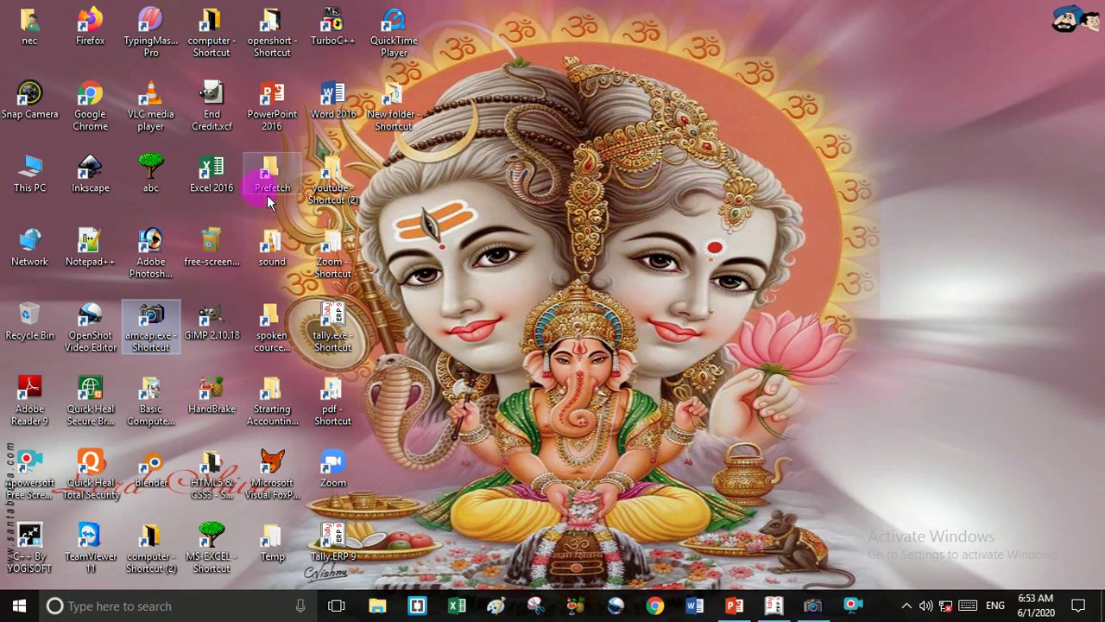
{"action": "double_click", "coordinate": [47, 189]}
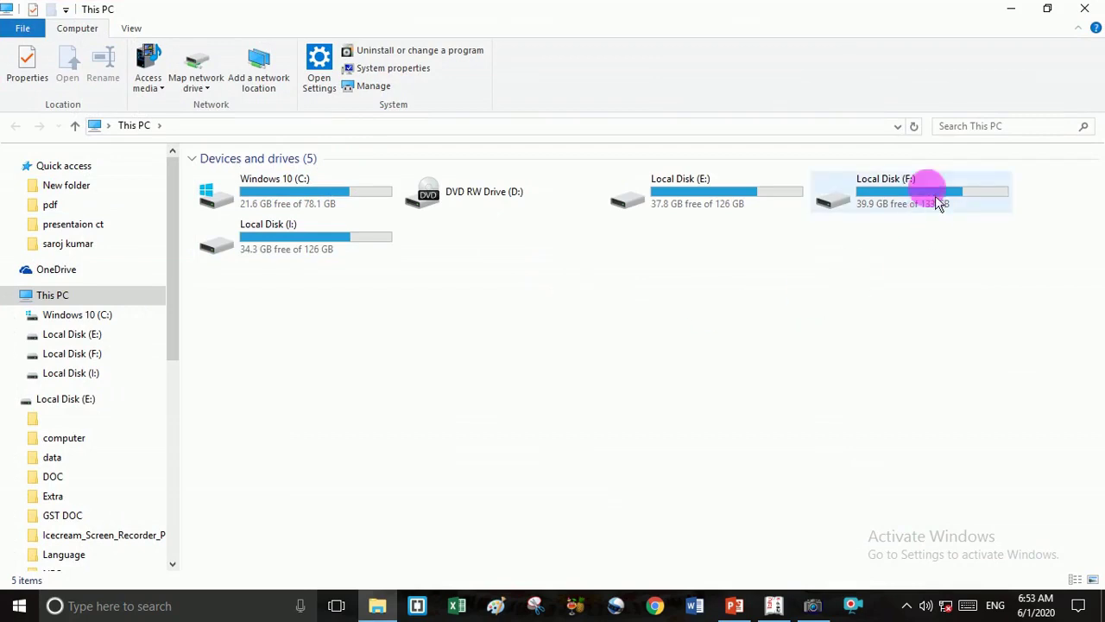
{"action": "left_click", "coordinate": [731, 200]}
{"action": "double_click", "coordinate": [731, 201]}
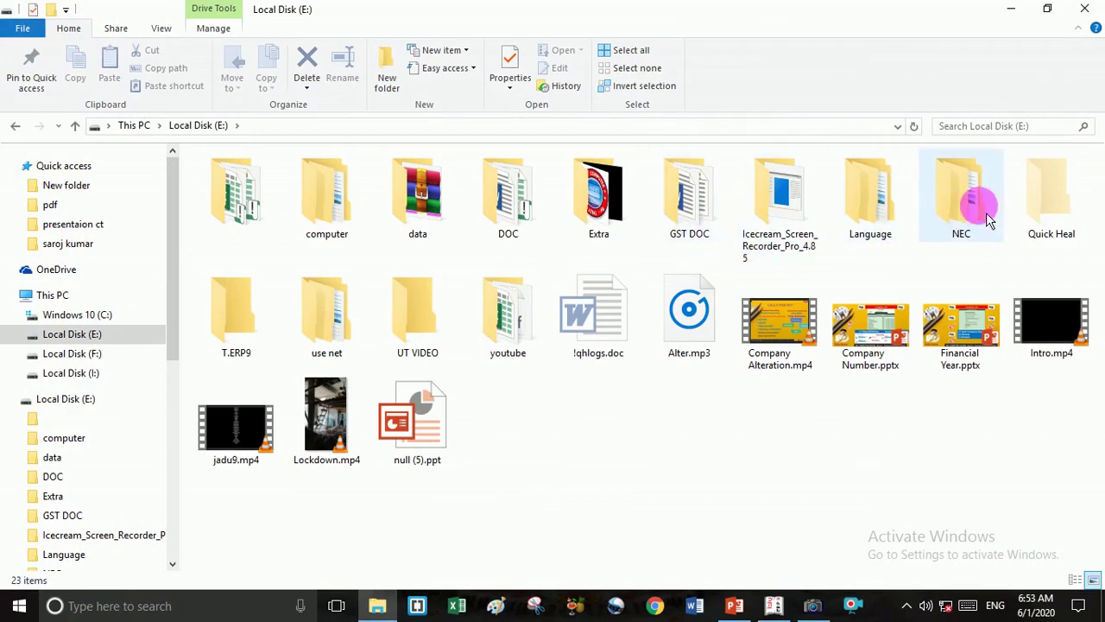
{"action": "double_click", "coordinate": [961, 208]}
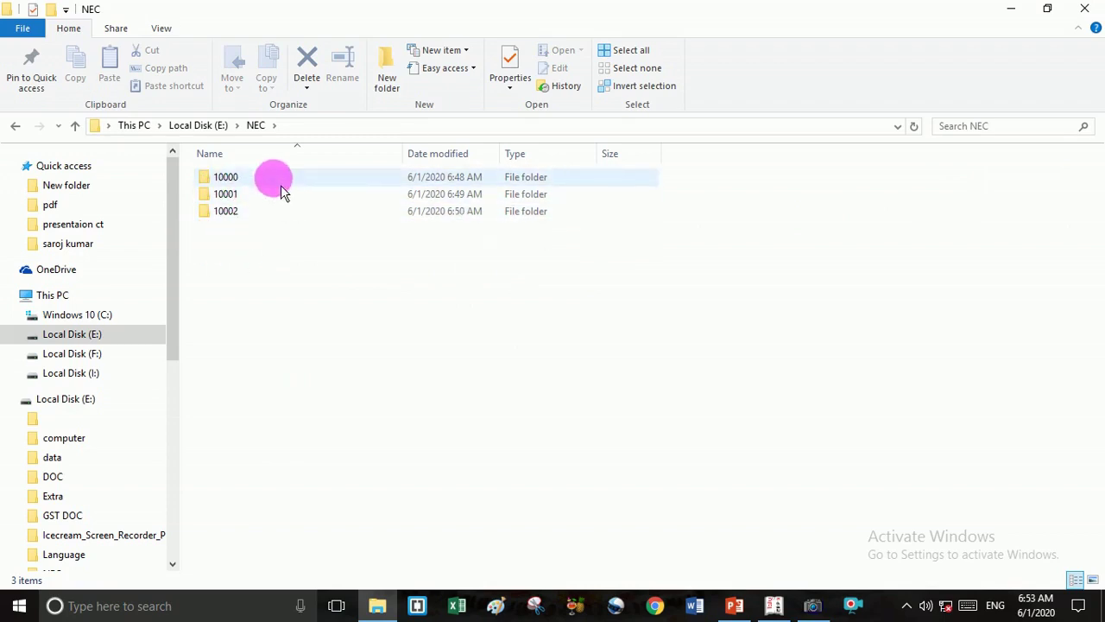
{"action": "left_click", "coordinate": [75, 125]}
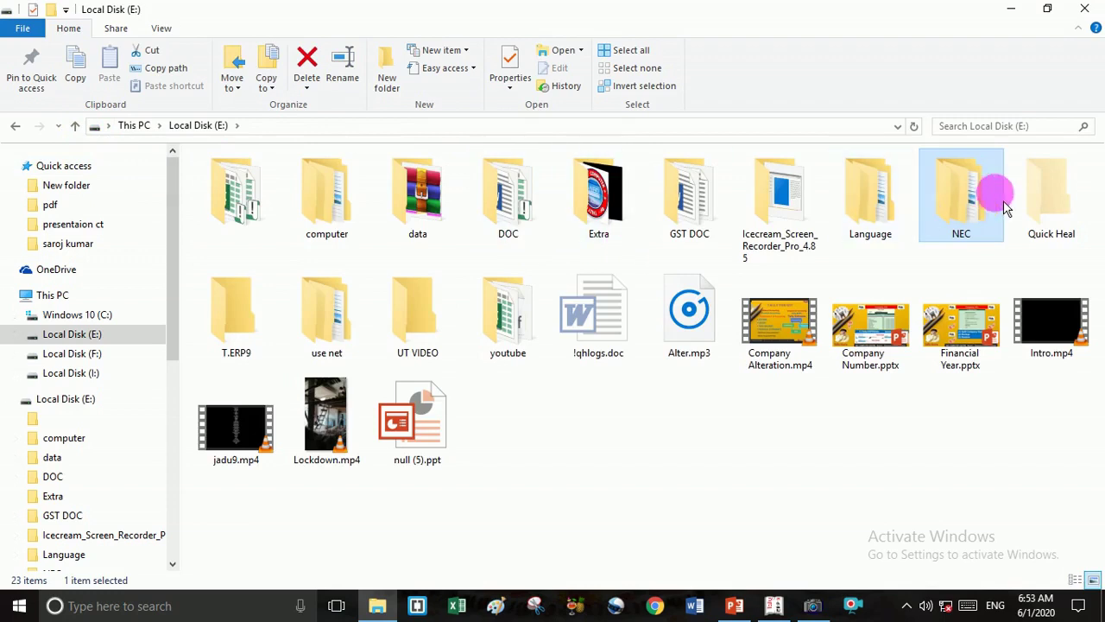
{"action": "double_click", "coordinate": [423, 203]}
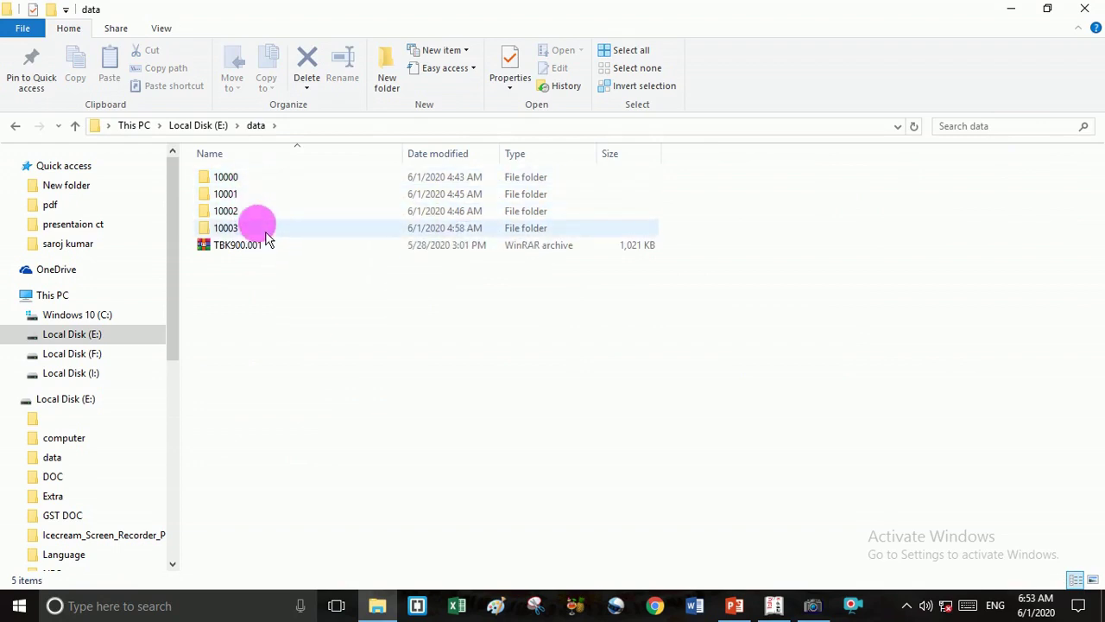
{"action": "left_click", "coordinate": [75, 126]}
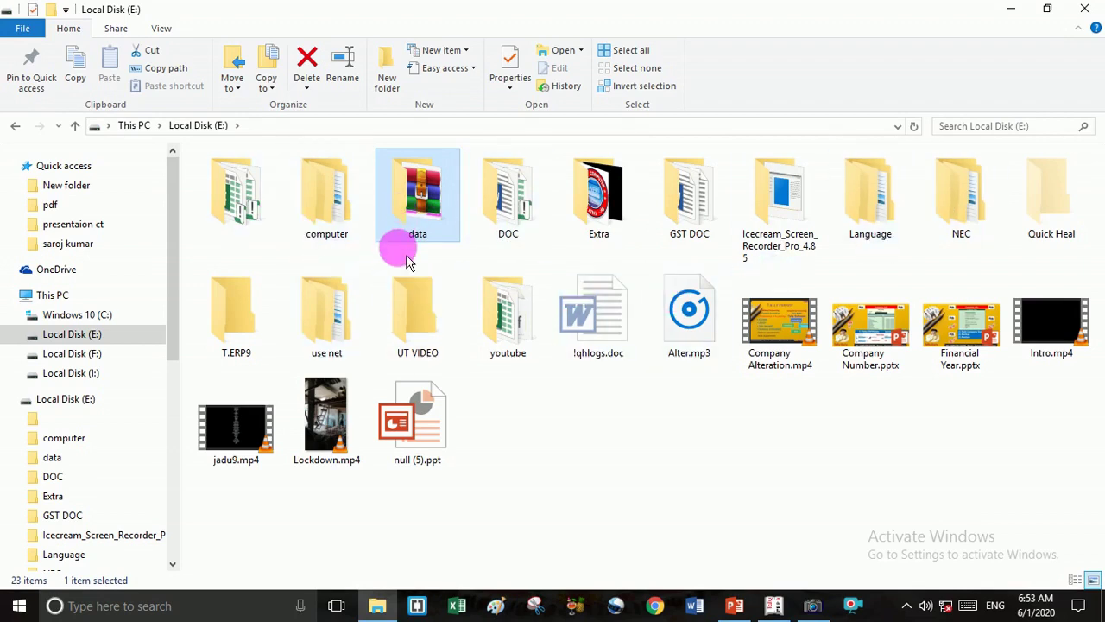
{"action": "double_click", "coordinate": [403, 227]}
{"action": "left_click", "coordinate": [260, 180]}
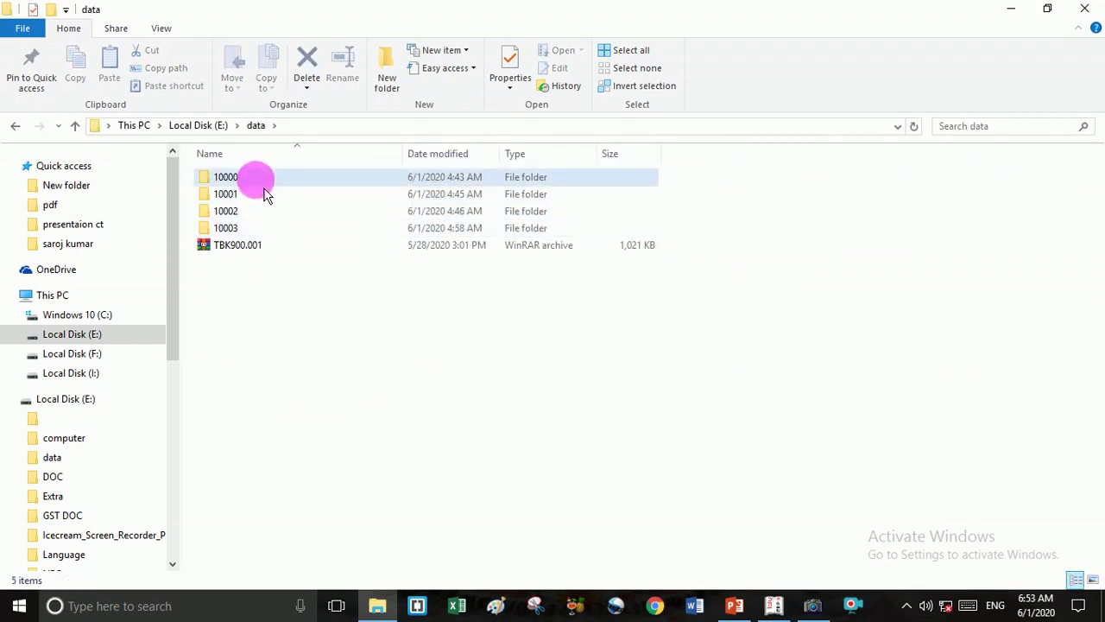
{"action": "left_click", "coordinate": [265, 185]}
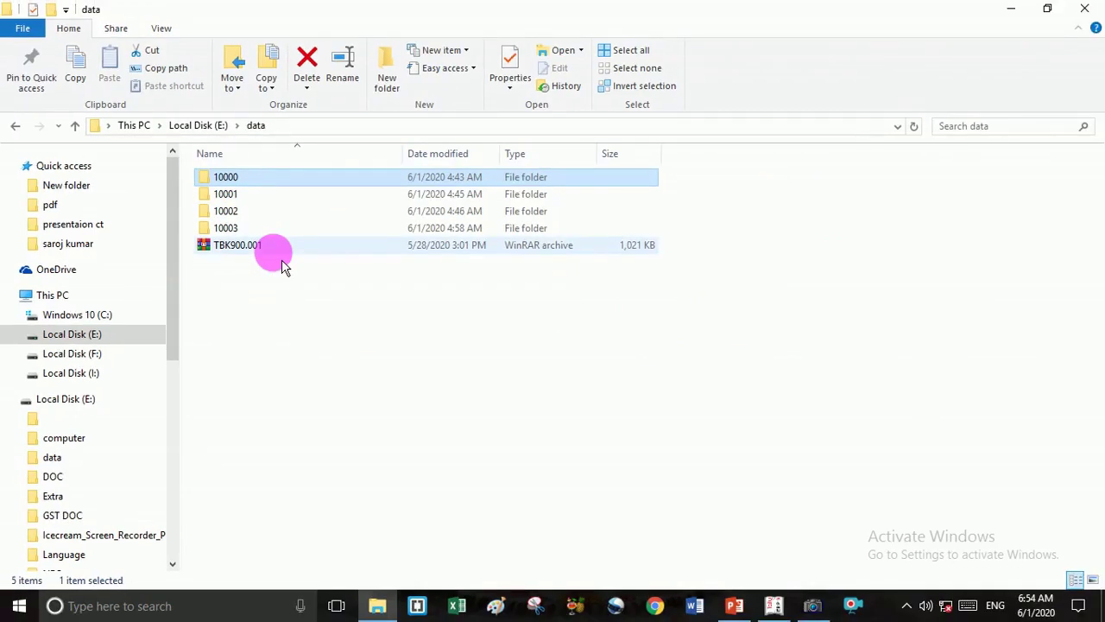
{"action": "left_click", "coordinate": [16, 126]}
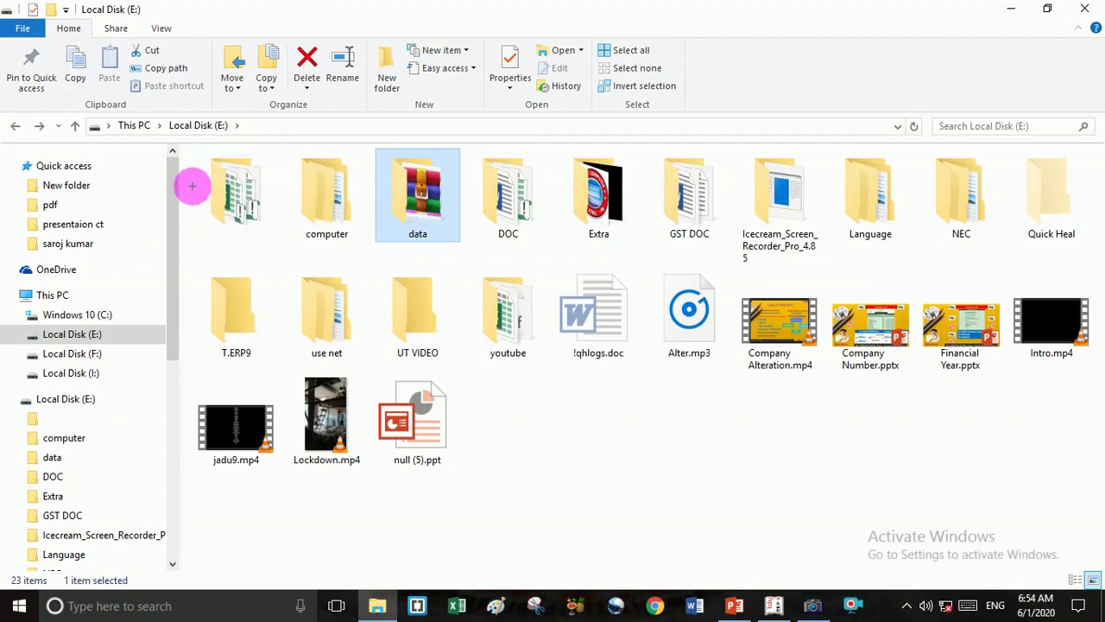
{"action": "mouse_move", "coordinate": [196, 172]}
{"action": "left_mouse_down"}
{"action": "mouse_move", "coordinate": [202, 277]}
{"action": "mouse_move", "coordinate": [271, 357]}
{"action": "mouse_move", "coordinate": [569, 385]}
{"action": "mouse_move", "coordinate": [964, 382]}
{"action": "mouse_move", "coordinate": [1085, 267]}
{"action": "mouse_move", "coordinate": [1028, 158]}
{"action": "mouse_move", "coordinate": [590, 155]}
{"action": "mouse_move", "coordinate": [230, 172]}
{"action": "left_mouse_up"}
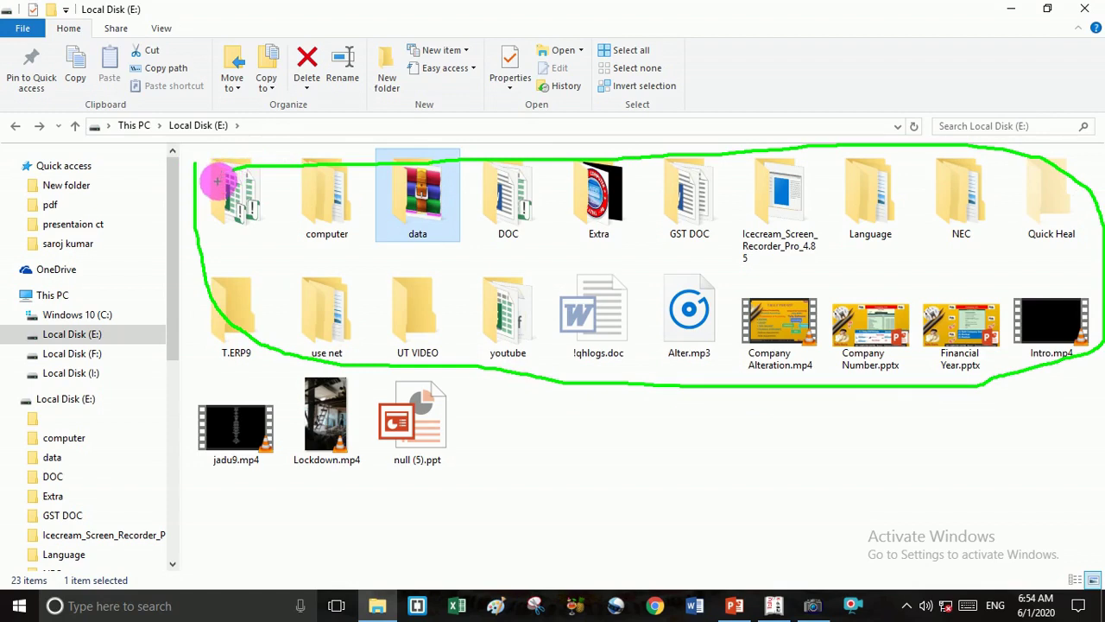
{"action": "key", "text": "Escape"}
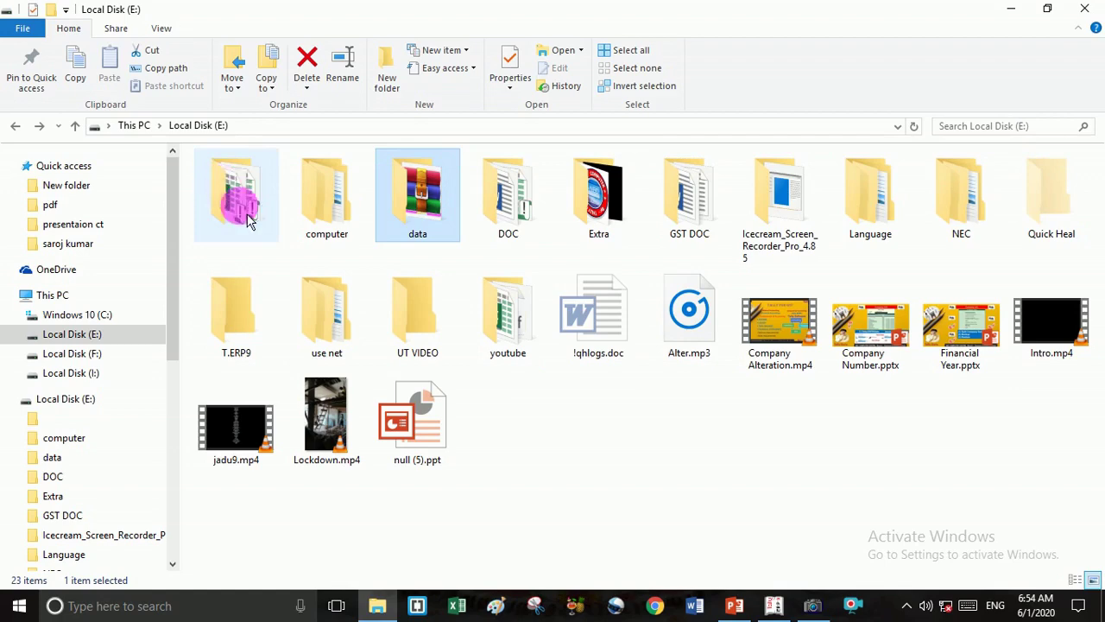
Return to Tally and sketch an underlined C:\T\D path note with the pen.
{"action": "left_click", "coordinate": [775, 607]}
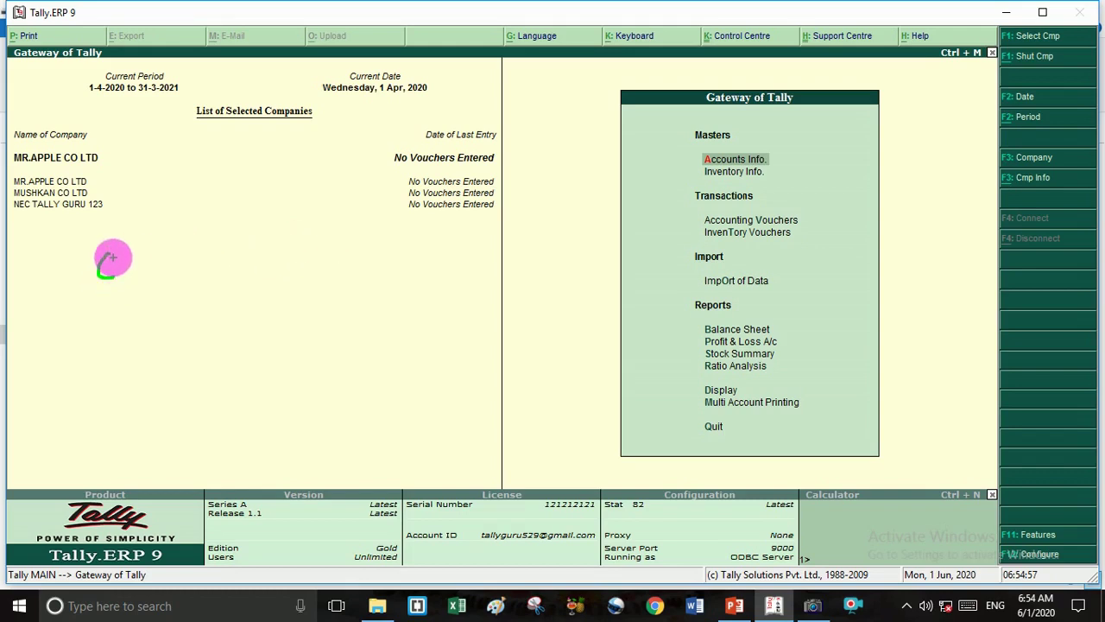
{"action": "mouse_move", "coordinate": [117, 253]}
{"action": "left_mouse_down"}
{"action": "mouse_move", "coordinate": [138, 277]}
{"action": "mouse_move", "coordinate": [134, 254]}
{"action": "mouse_move", "coordinate": [163, 244]}
{"action": "mouse_move", "coordinate": [178, 274]}
{"action": "mouse_move", "coordinate": [178, 245]}
{"action": "mouse_move", "coordinate": [197, 266]}
{"action": "mouse_move", "coordinate": [207, 242]}
{"action": "mouse_move", "coordinate": [199, 271]}
{"action": "left_mouse_up"}
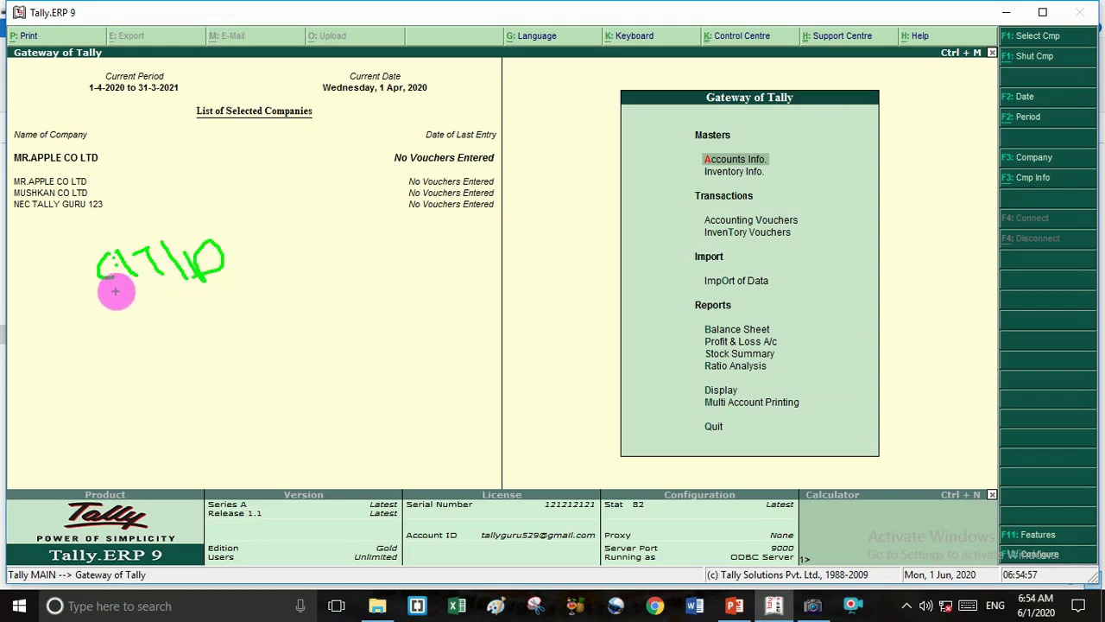
{"action": "left_click_drag", "start_coordinate": [115, 292], "coordinate": [257, 266]}
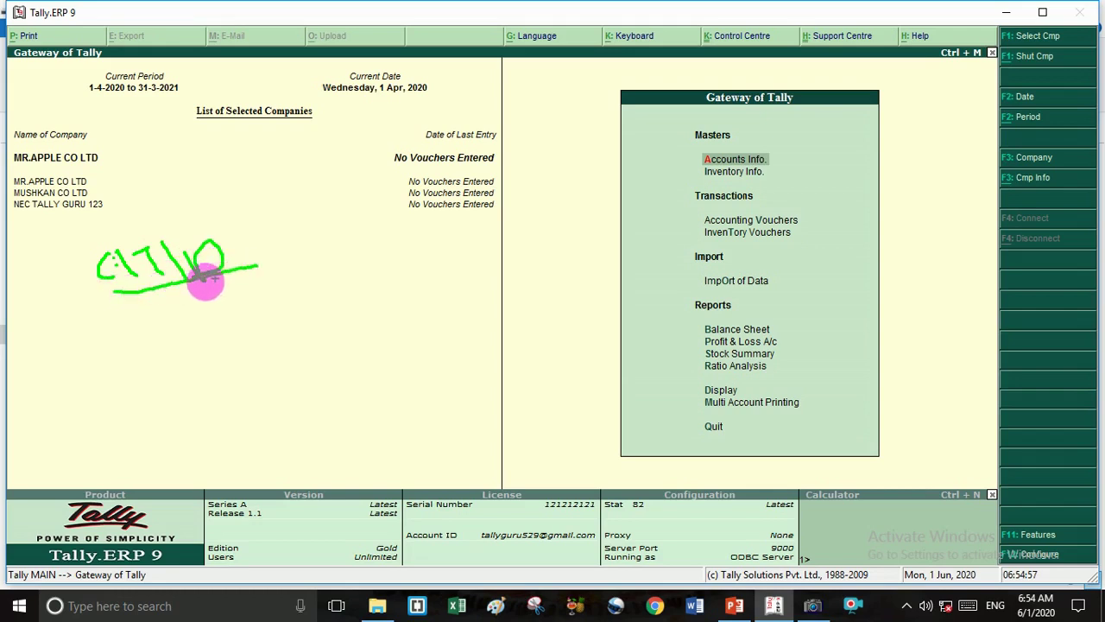
{"action": "left_click_drag", "start_coordinate": [116, 323], "coordinate": [195, 304]}
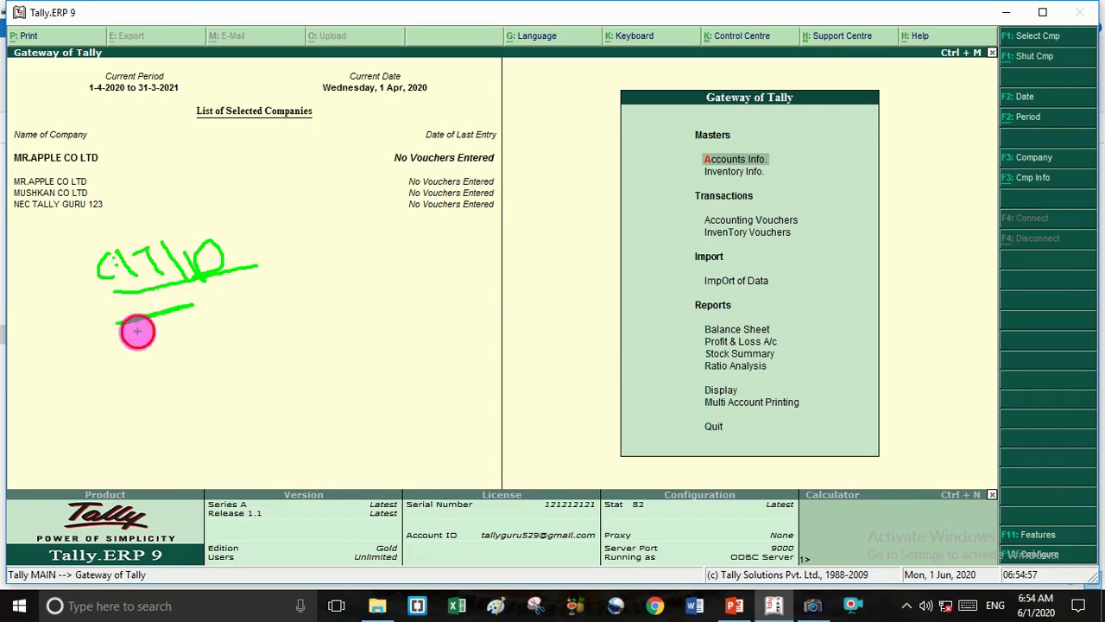
{"action": "left_click_drag", "start_coordinate": [138, 328], "coordinate": [180, 322]}
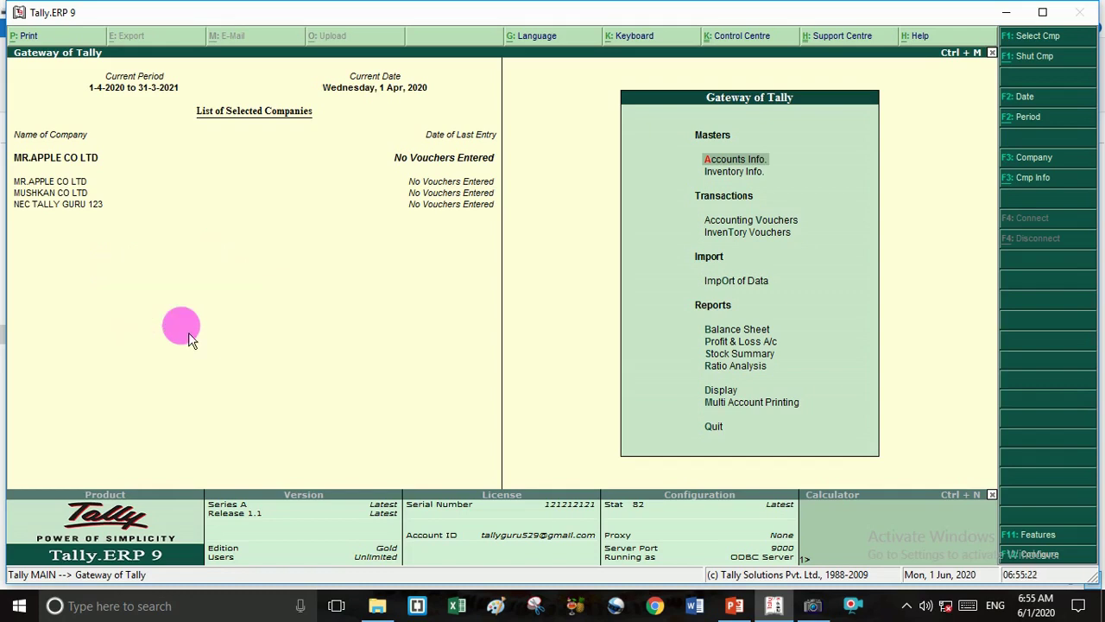
{"action": "key", "text": "F1"}
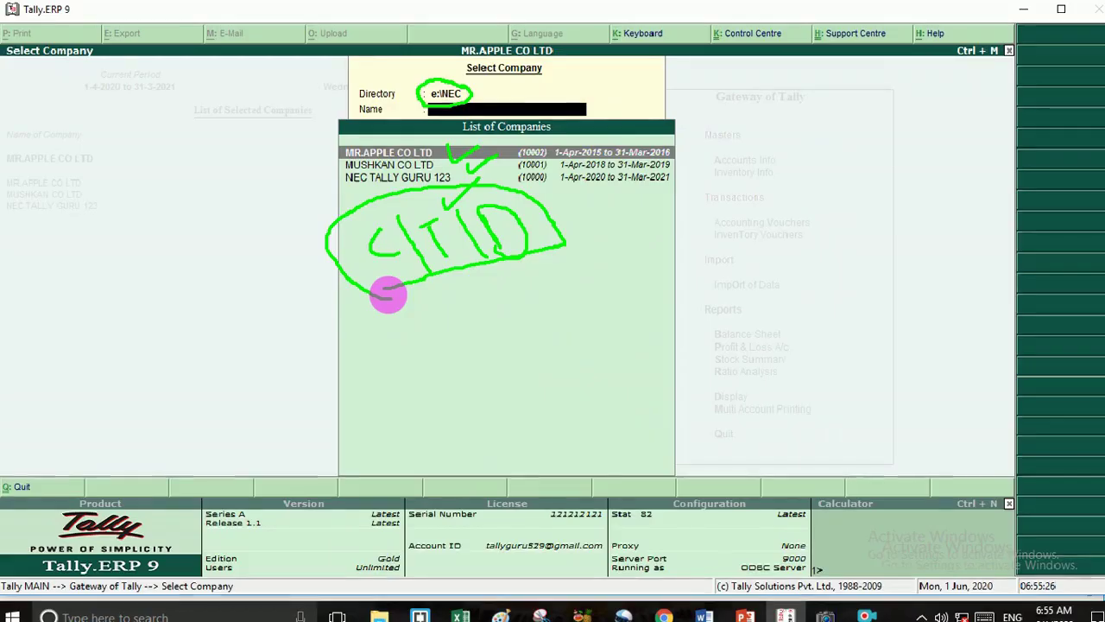
{"action": "key", "text": "Return"}
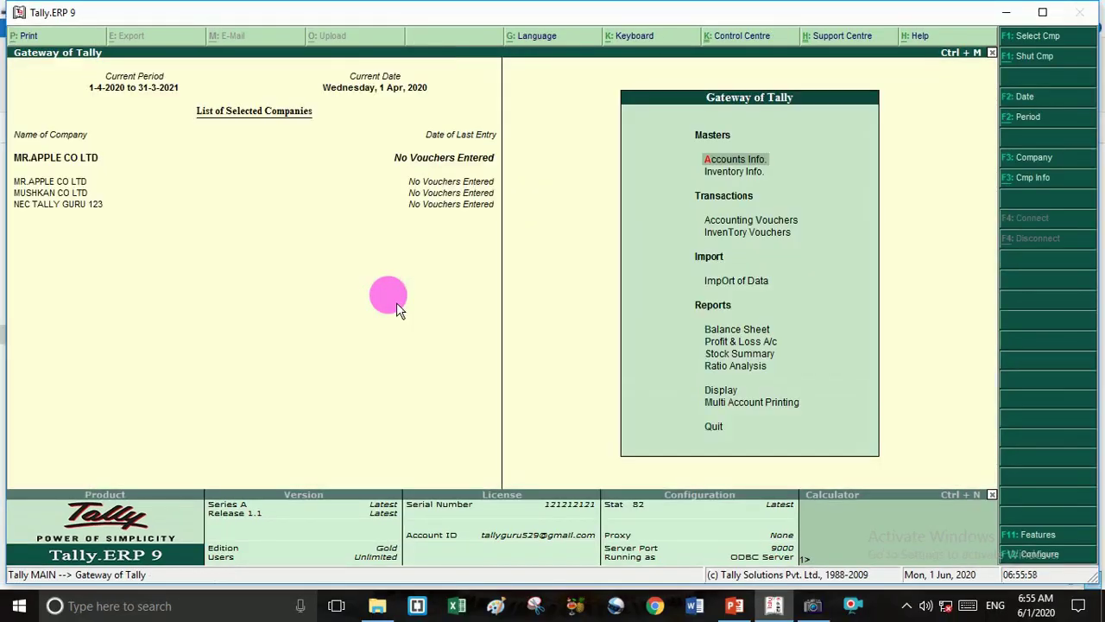
{"action": "key", "text": "F1"}
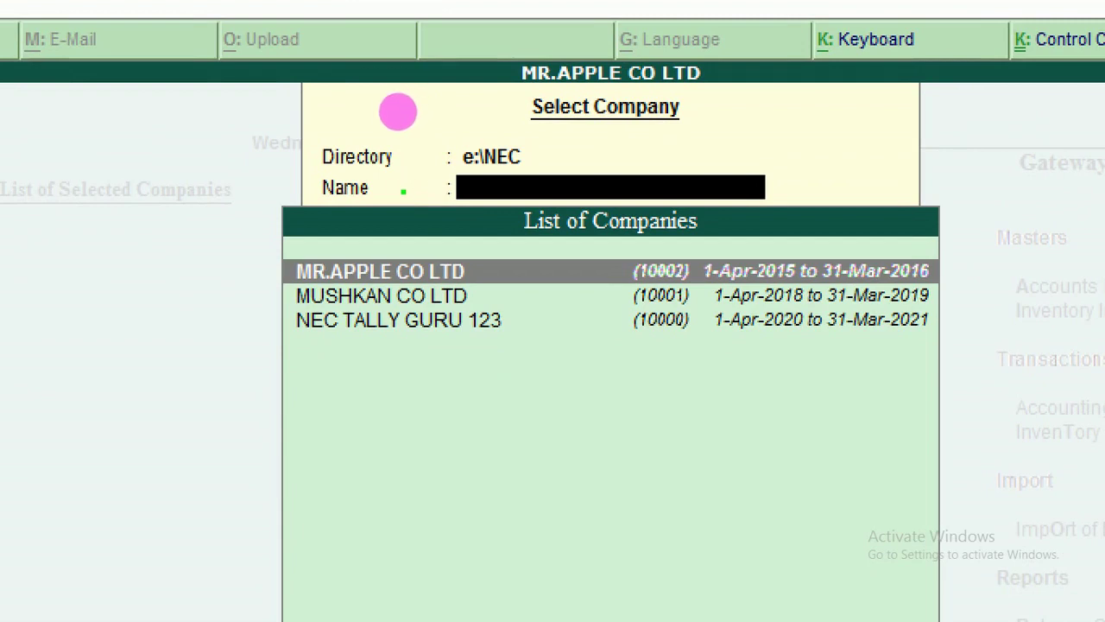
{"action": "mouse_move", "coordinate": [403, 191]}
{"action": "left_mouse_down"}
{"action": "mouse_move", "coordinate": [535, 186]}
{"action": "mouse_move", "coordinate": [630, 158]}
{"action": "mouse_move", "coordinate": [746, 158]}
{"action": "mouse_move", "coordinate": [710, 171]}
{"action": "left_mouse_up"}
{"action": "left_click", "coordinate": [539, 162]}
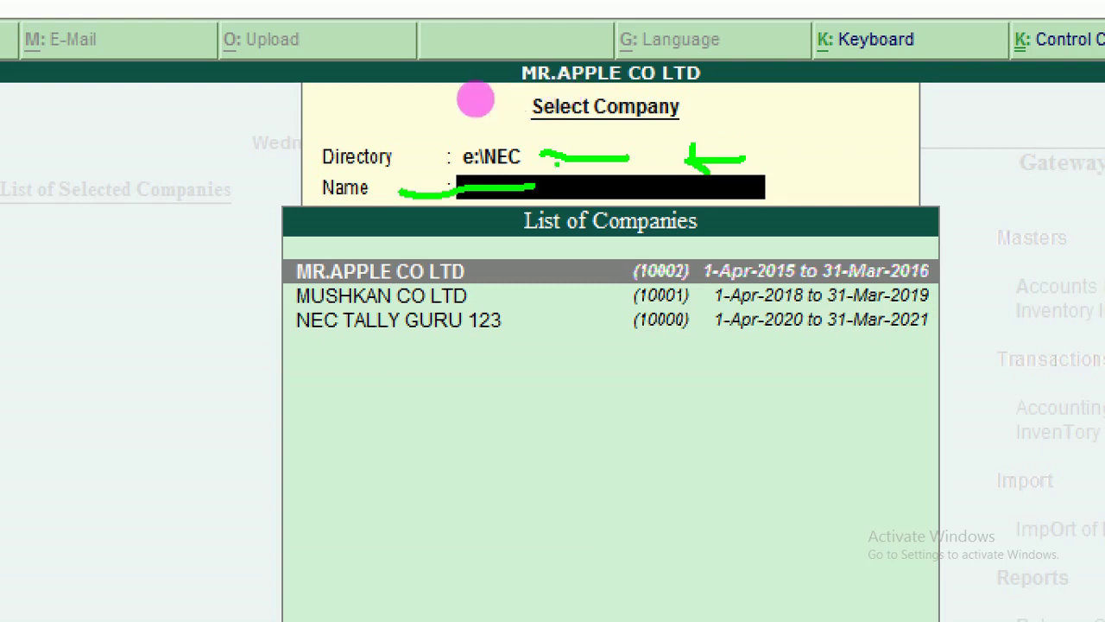
{"action": "left_click_drag", "start_coordinate": [539, 184], "coordinate": [546, 152]}
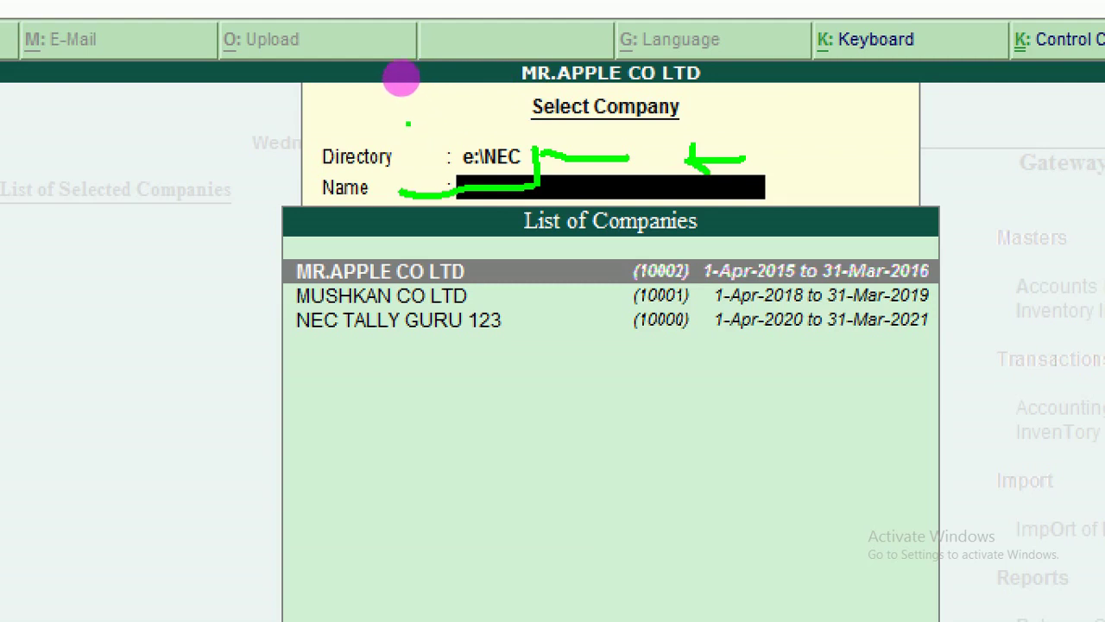
{"action": "mouse_move", "coordinate": [349, 112]}
{"action": "left_mouse_down"}
{"action": "mouse_move", "coordinate": [355, 135]}
{"action": "mouse_move", "coordinate": [381, 135]}
{"action": "left_mouse_up"}
{"action": "left_click", "coordinate": [366, 126]}
{"action": "left_click", "coordinate": [365, 114]}
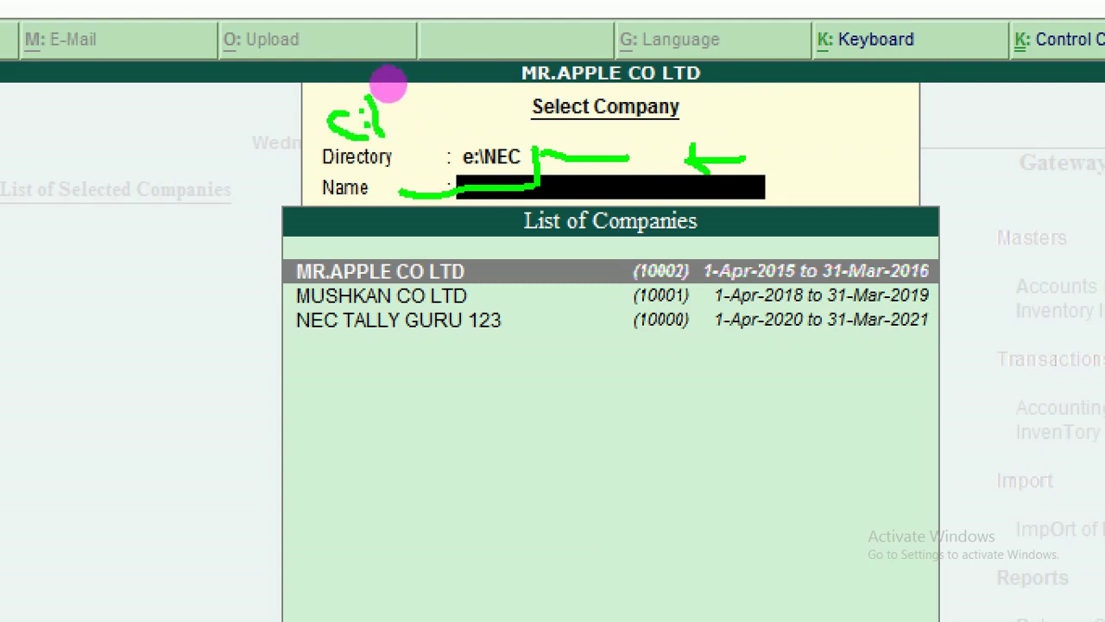
{"action": "mouse_move", "coordinate": [393, 97]}
{"action": "left_mouse_down"}
{"action": "mouse_move", "coordinate": [400, 136]}
{"action": "mouse_move", "coordinate": [413, 95]}
{"action": "mouse_move", "coordinate": [444, 134]}
{"action": "left_mouse_up"}
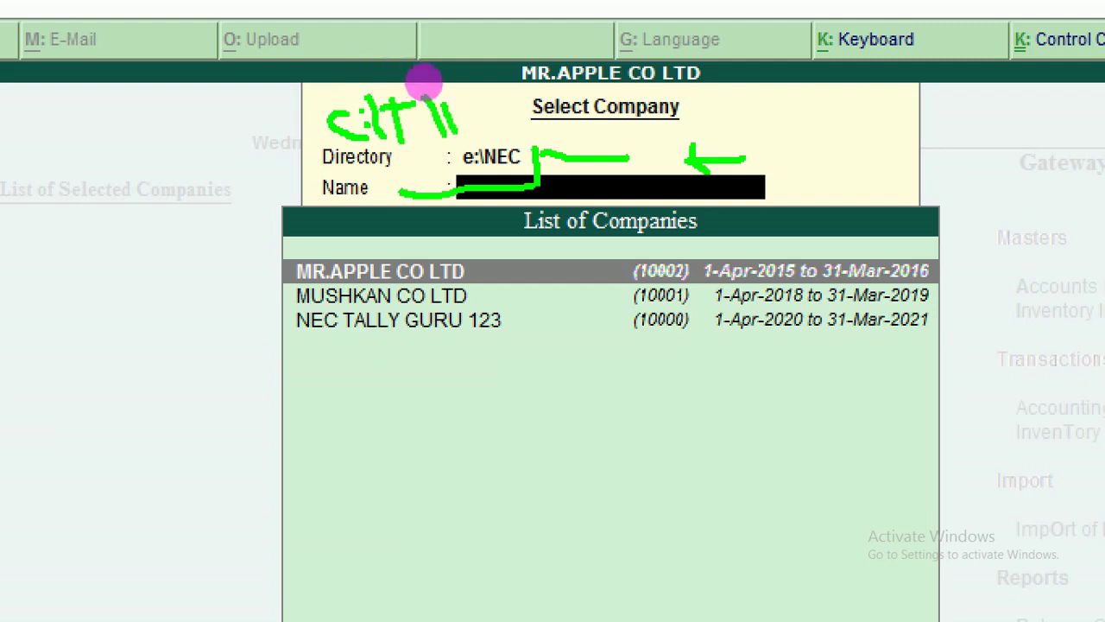
{"action": "mouse_move", "coordinate": [451, 93]}
{"action": "left_mouse_down"}
{"action": "mouse_move", "coordinate": [453, 134]}
{"action": "mouse_move", "coordinate": [466, 129]}
{"action": "left_mouse_up"}
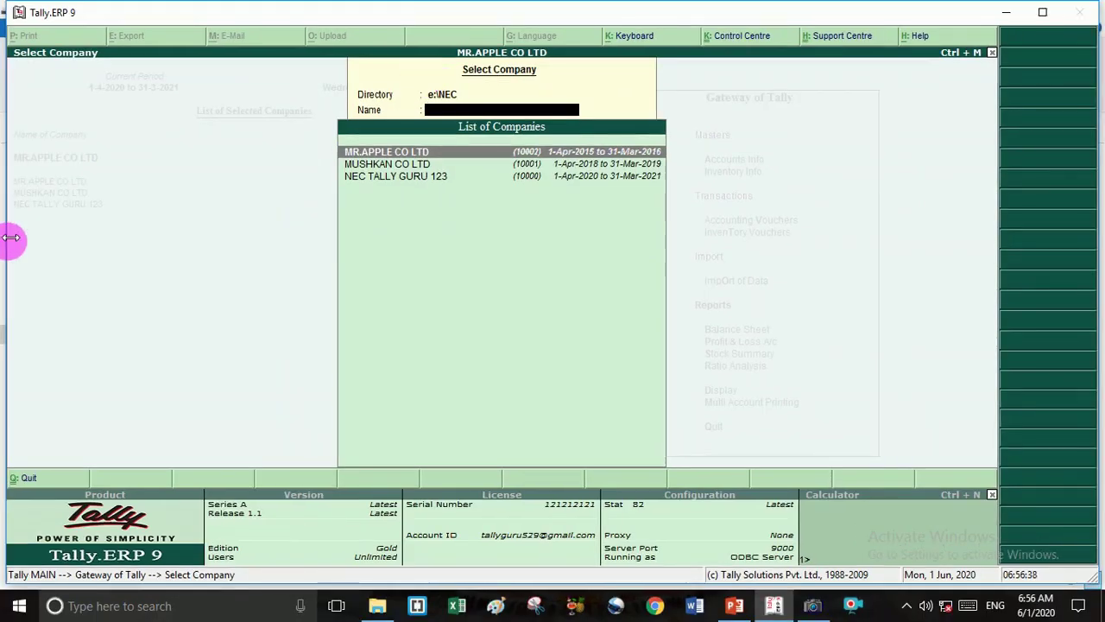
Go back to the Directory field and replace e:\NEC with C:\TALLY.ERP9\DATA.
{"action": "key", "text": "BackSpace"}
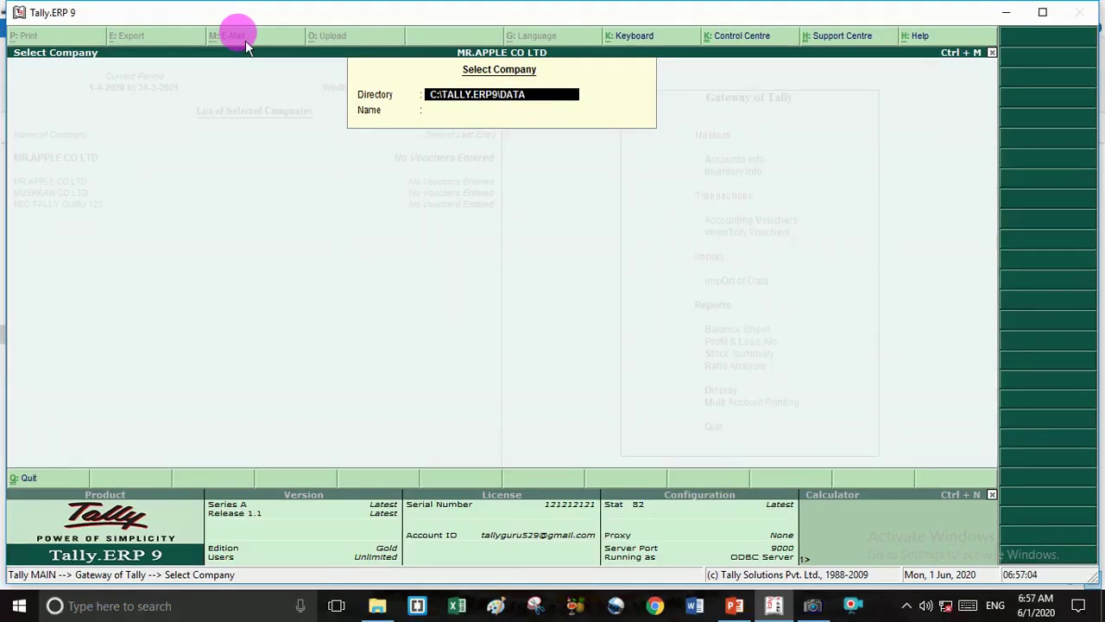
Accept C:\TALLY.ERP9\DATA to list its companies, then underline and circle the path in green.
{"action": "key", "text": "Return"}
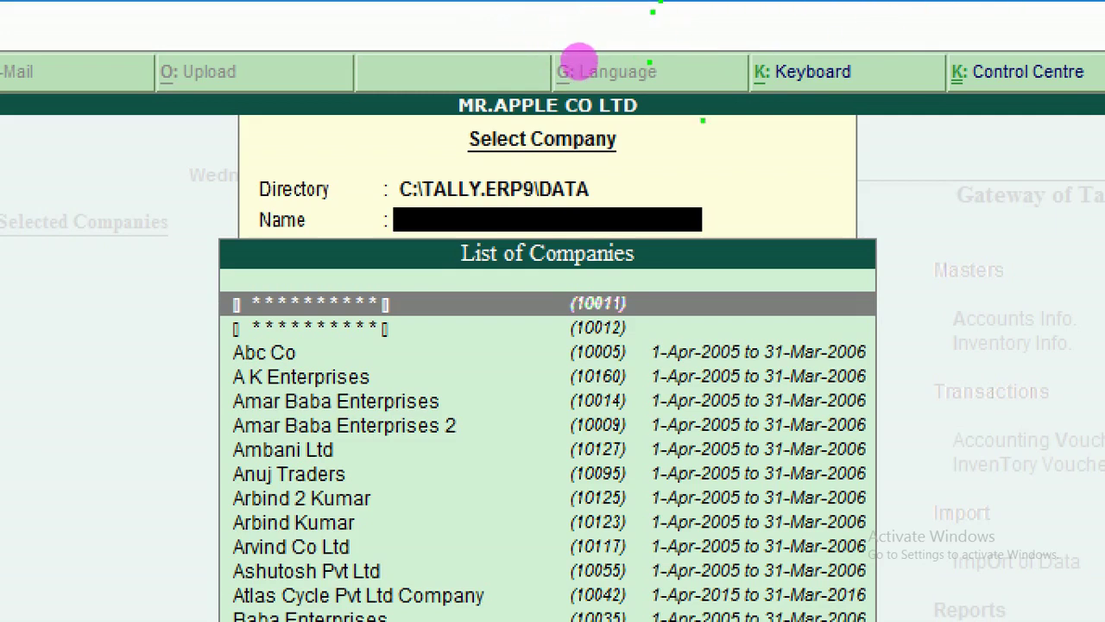
{"action": "left_click_drag", "start_coordinate": [594, 199], "coordinate": [641, 179]}
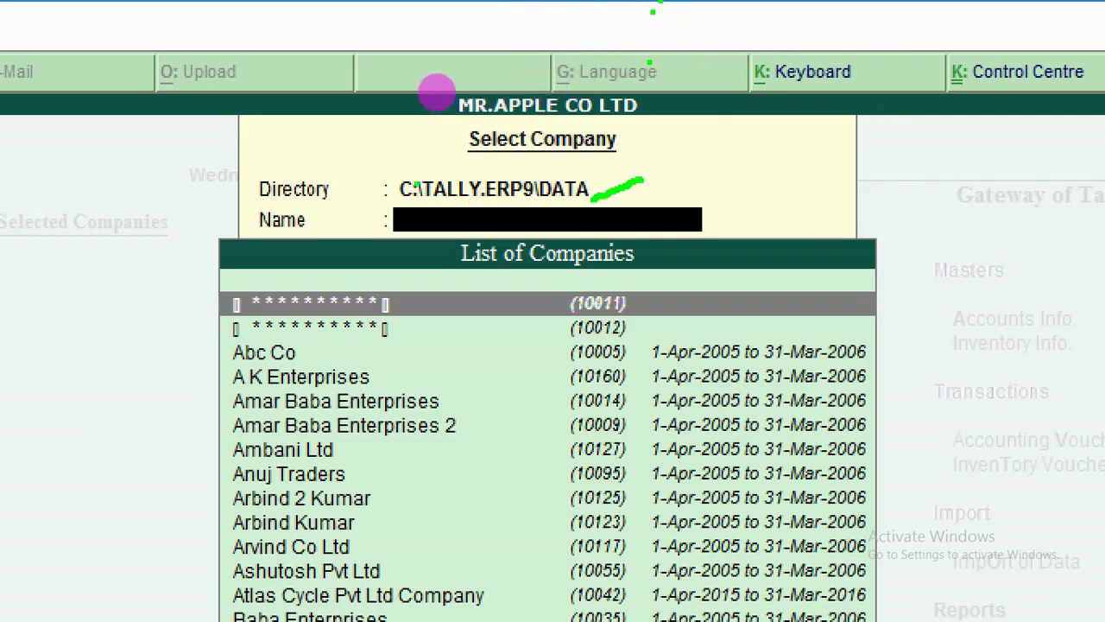
{"action": "mouse_move", "coordinate": [389, 170]}
{"action": "left_mouse_down"}
{"action": "mouse_move", "coordinate": [641, 164]}
{"action": "mouse_move", "coordinate": [641, 180]}
{"action": "left_mouse_up"}
{"action": "left_click", "coordinate": [383, 201]}
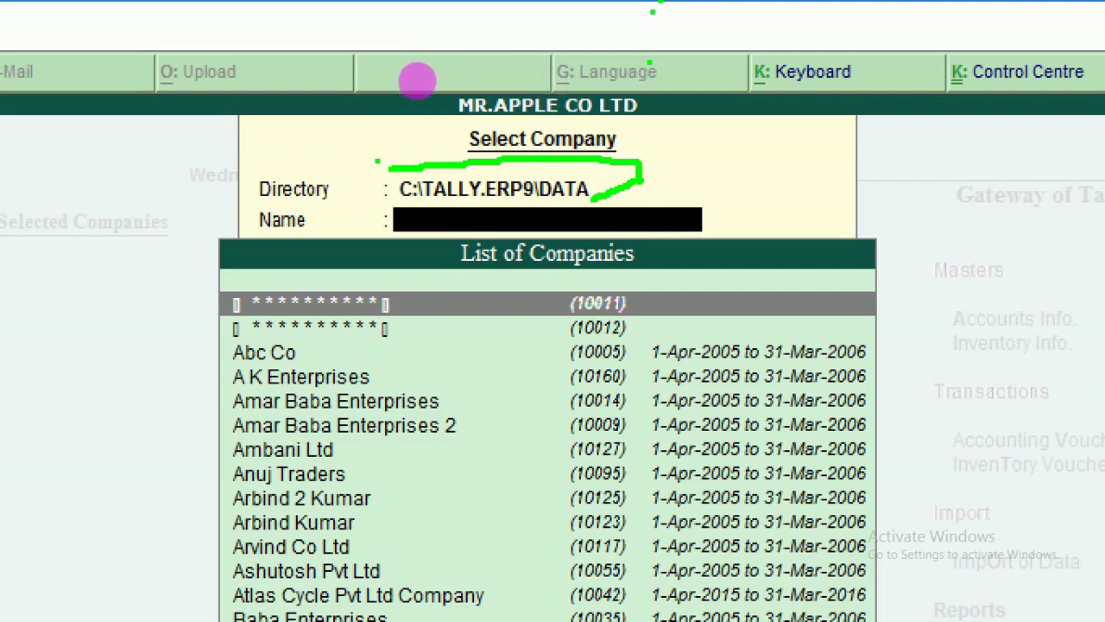
{"action": "mouse_move", "coordinate": [384, 174]}
{"action": "left_mouse_down"}
{"action": "mouse_move", "coordinate": [371, 195]}
{"action": "mouse_move", "coordinate": [462, 229]}
{"action": "mouse_move", "coordinate": [641, 181]}
{"action": "left_mouse_up"}
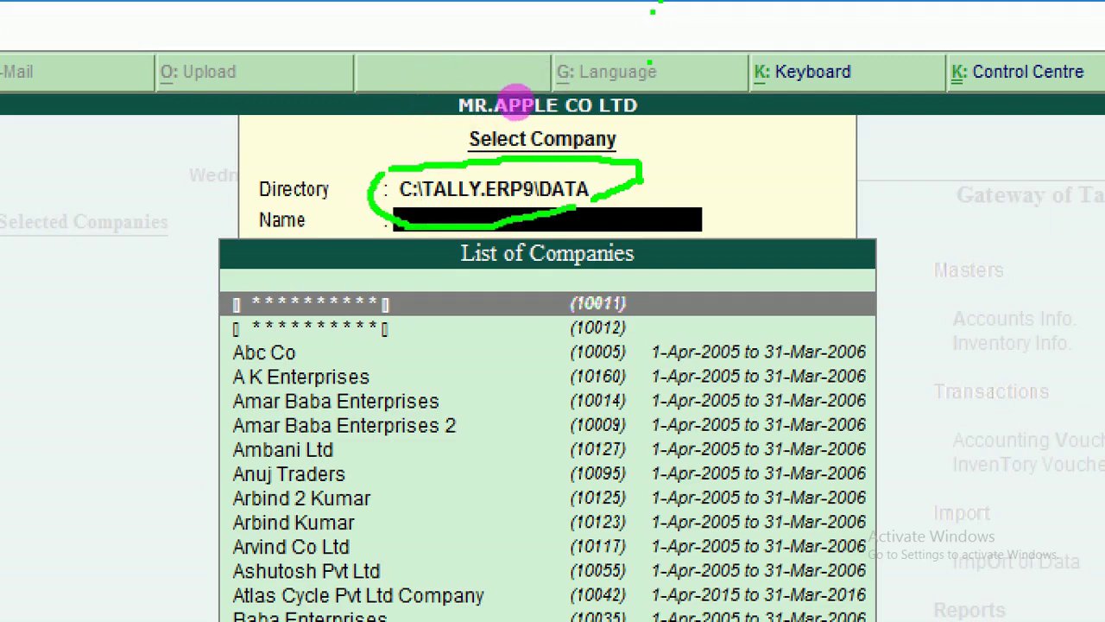
Handwrite letters beside the circled path, loop it once more, then clear the drawing.
{"action": "mouse_move", "coordinate": [715, 152]}
{"action": "left_mouse_down"}
{"action": "mouse_move", "coordinate": [720, 179]}
{"action": "mouse_move", "coordinate": [741, 183]}
{"action": "left_mouse_up"}
{"action": "mouse_move", "coordinate": [732, 133]}
{"action": "left_mouse_down"}
{"action": "mouse_move", "coordinate": [760, 177]}
{"action": "mouse_move", "coordinate": [741, 182]}
{"action": "mouse_move", "coordinate": [727, 222]}
{"action": "mouse_move", "coordinate": [743, 230]}
{"action": "mouse_move", "coordinate": [740, 202]}
{"action": "left_mouse_up"}
{"action": "mouse_move", "coordinate": [765, 193]}
{"action": "left_mouse_down"}
{"action": "mouse_move", "coordinate": [780, 218]}
{"action": "mouse_move", "coordinate": [793, 185]}
{"action": "left_mouse_up"}
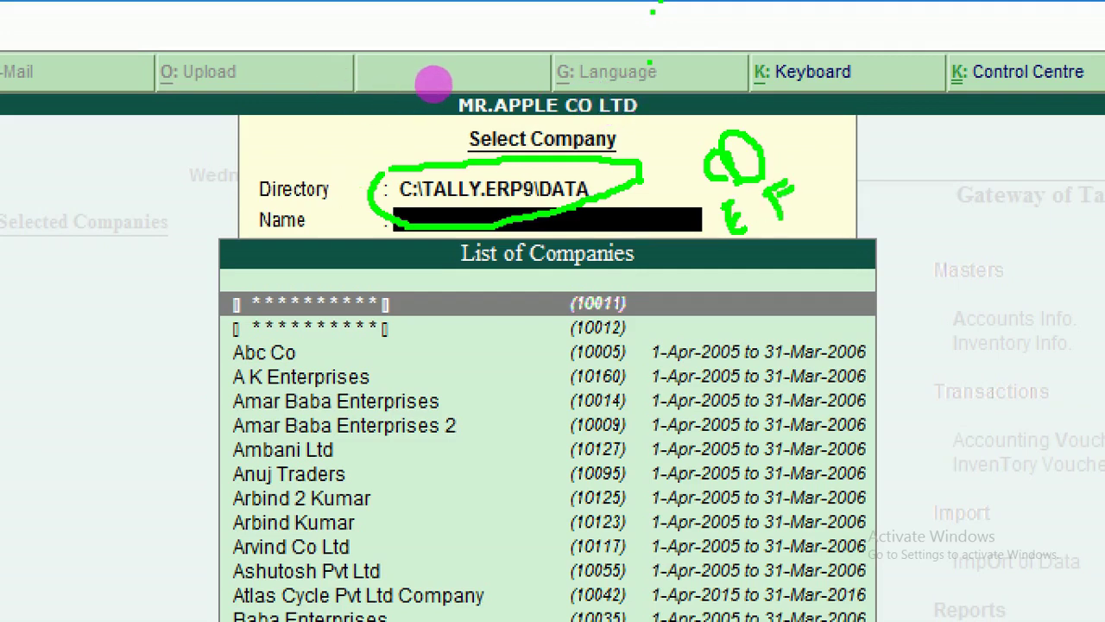
{"action": "mouse_move", "coordinate": [385, 154]}
{"action": "left_mouse_down"}
{"action": "mouse_move", "coordinate": [656, 166]}
{"action": "mouse_move", "coordinate": [691, 205]}
{"action": "left_mouse_up"}
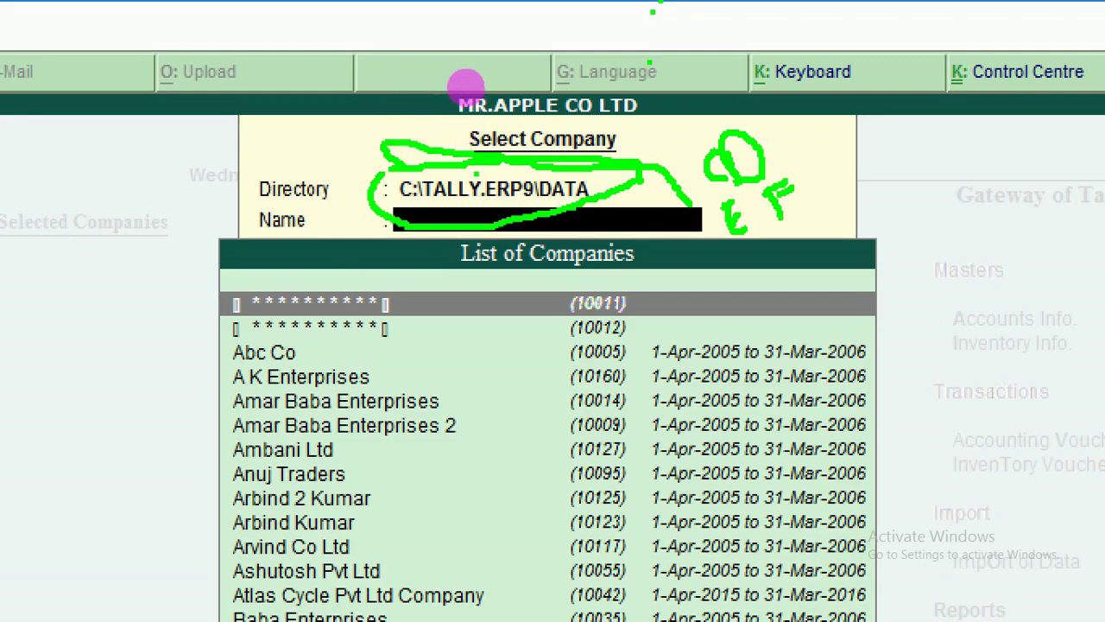
{"action": "key", "text": "Escape"}
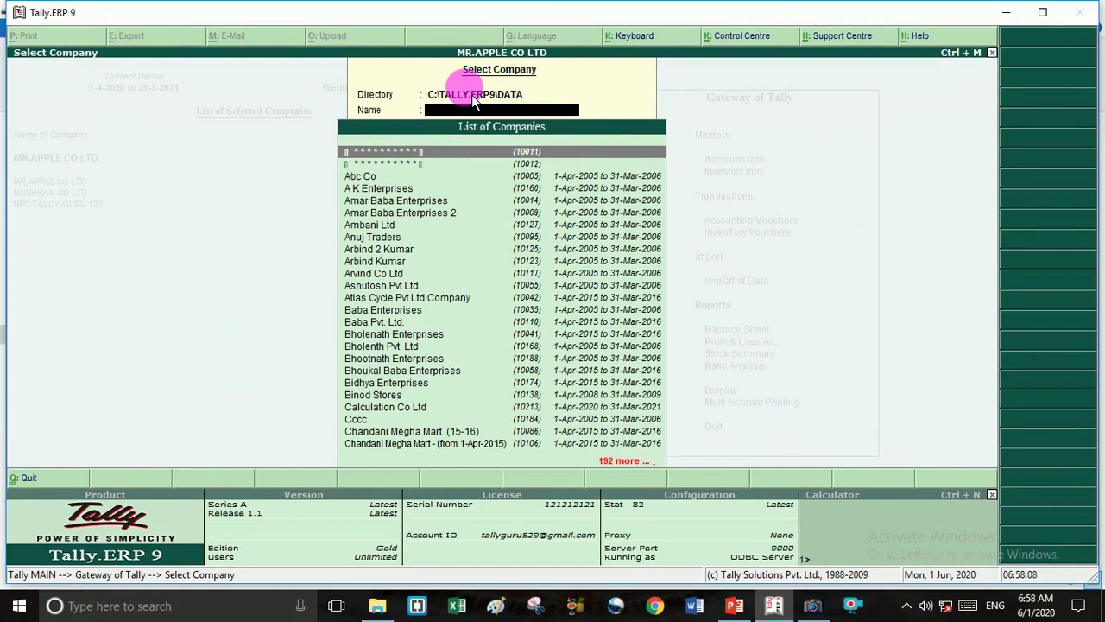
Load A K Enterprises from the companies starting with A.
{"action": "type", "text": "A"}
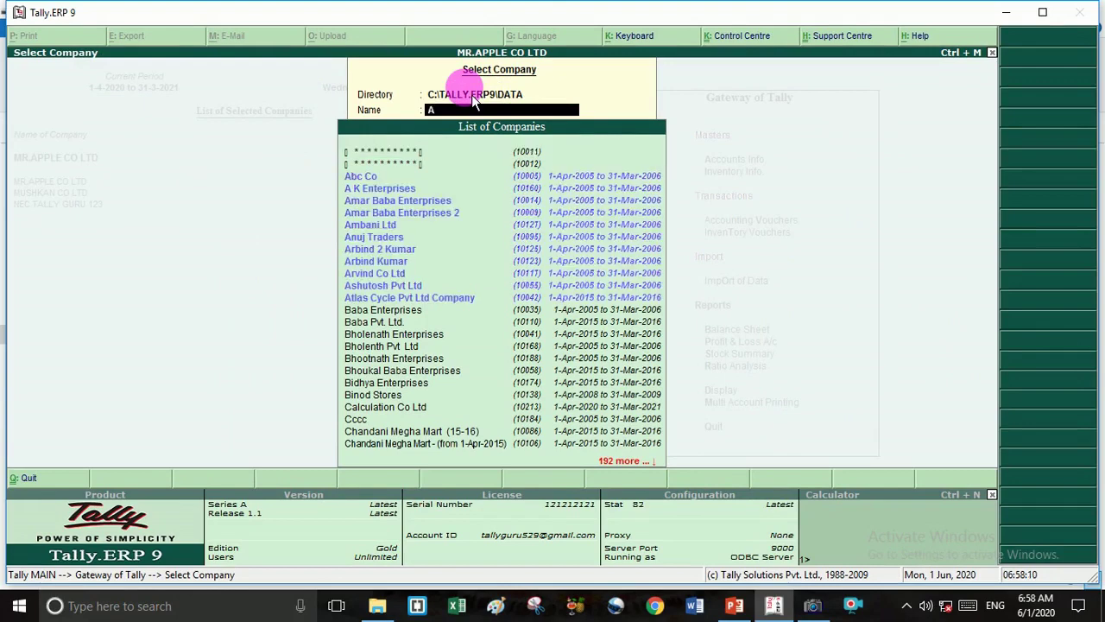
{"action": "key", "text": "Down"}
{"action": "key", "text": "Down"}
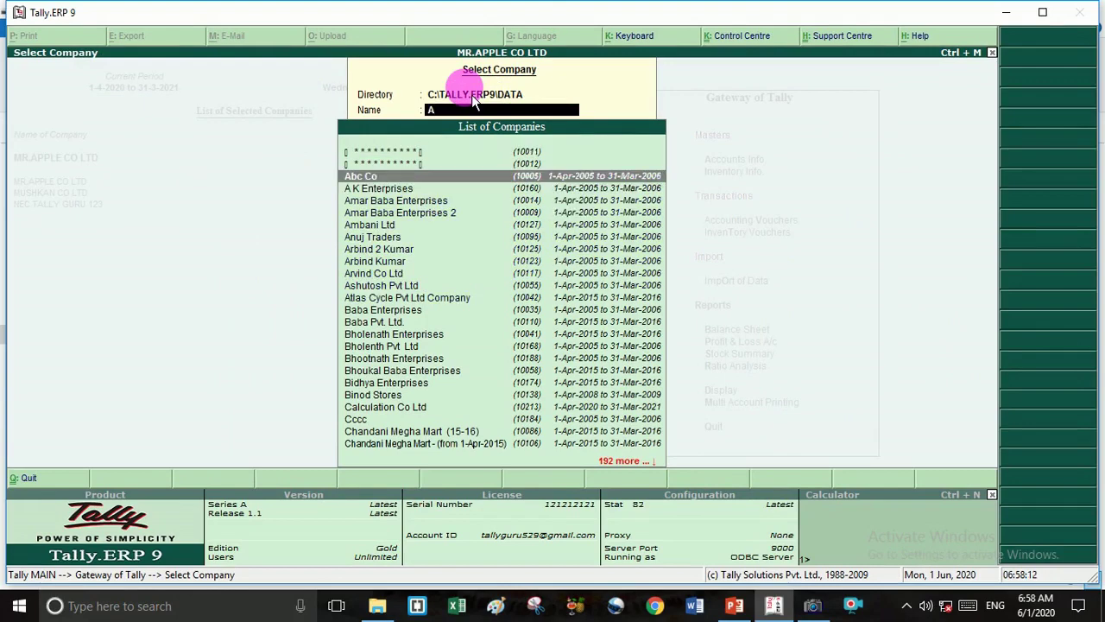
{"action": "key", "text": "Return"}
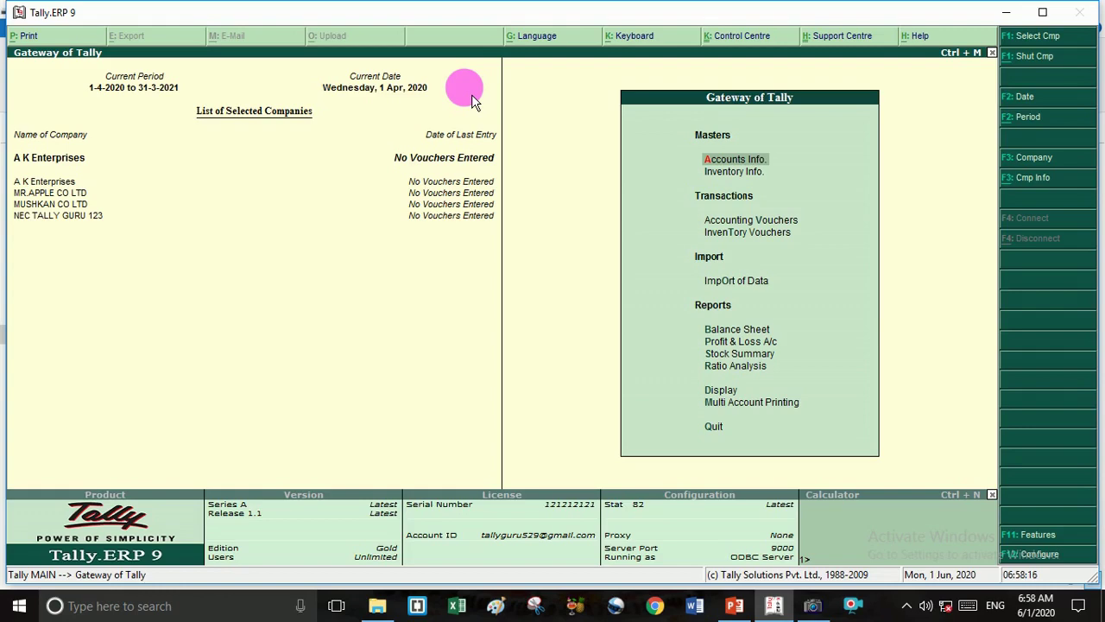
Search the company list for TALL and load TALLY GURU as the current company.
{"action": "key", "text": "F1"}
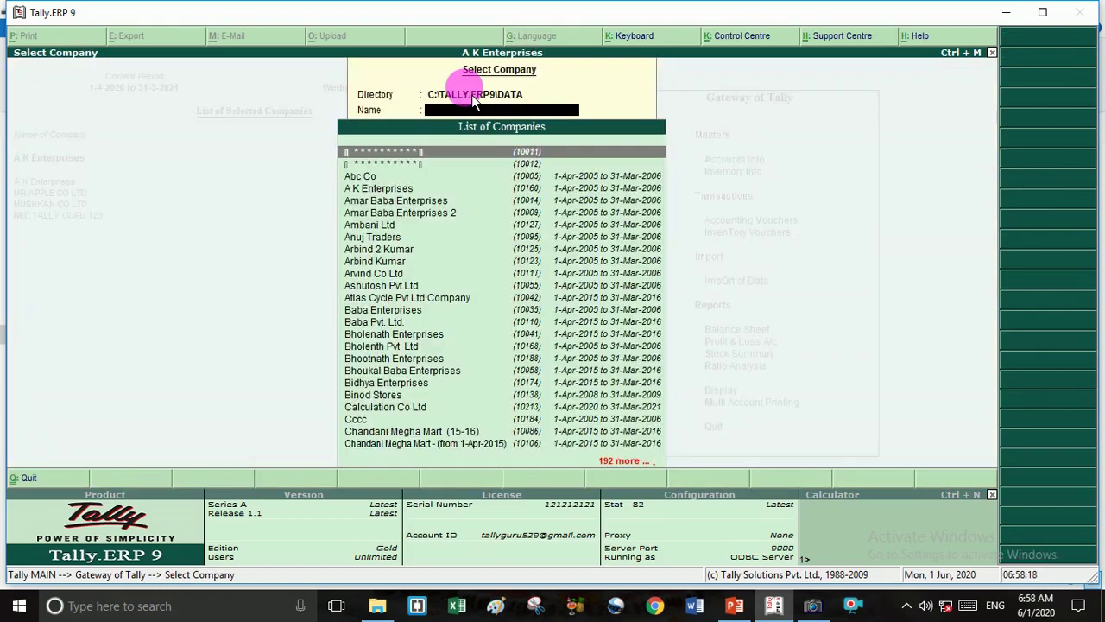
{"action": "type", "text": "TALLY"}
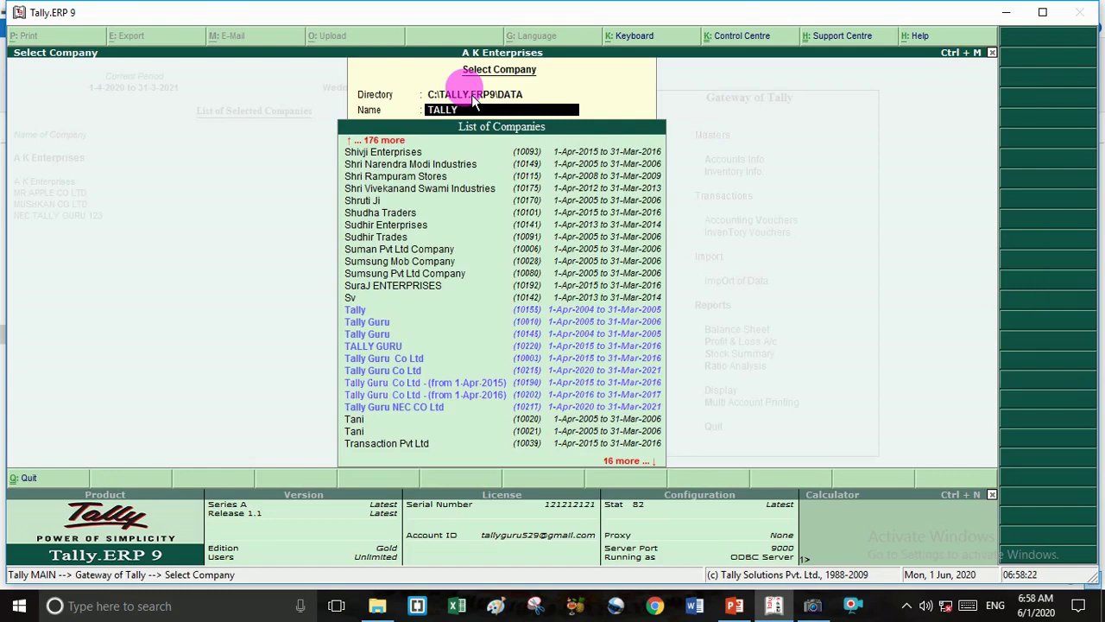
{"action": "key", "text": "Down"}
{"action": "key", "text": "Down"}
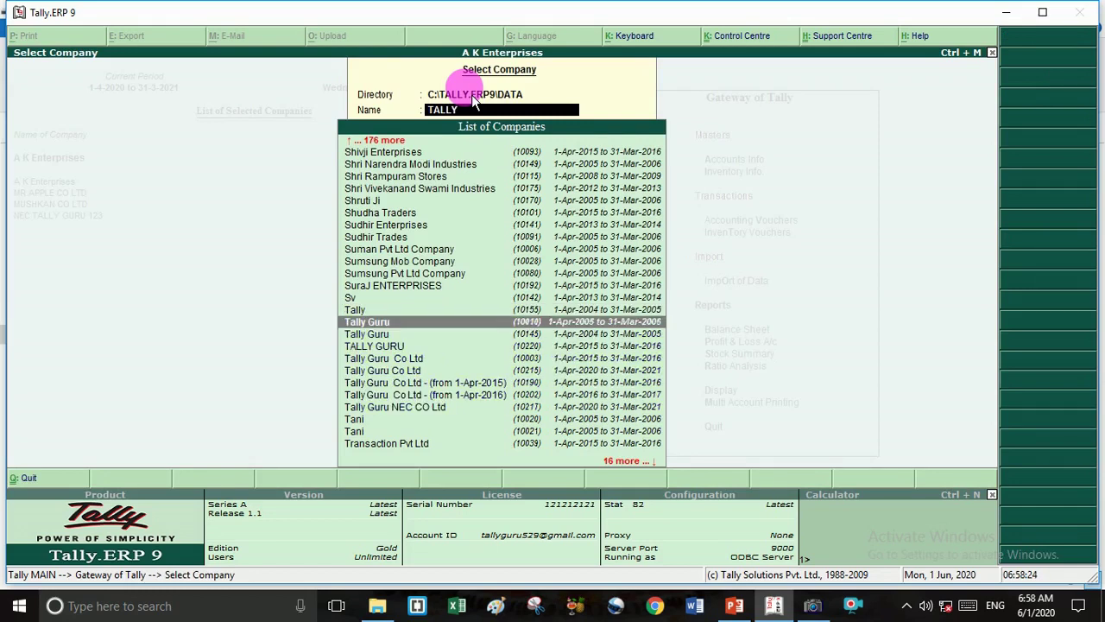
{"action": "key", "text": "Down"}
{"action": "key", "text": "Down"}
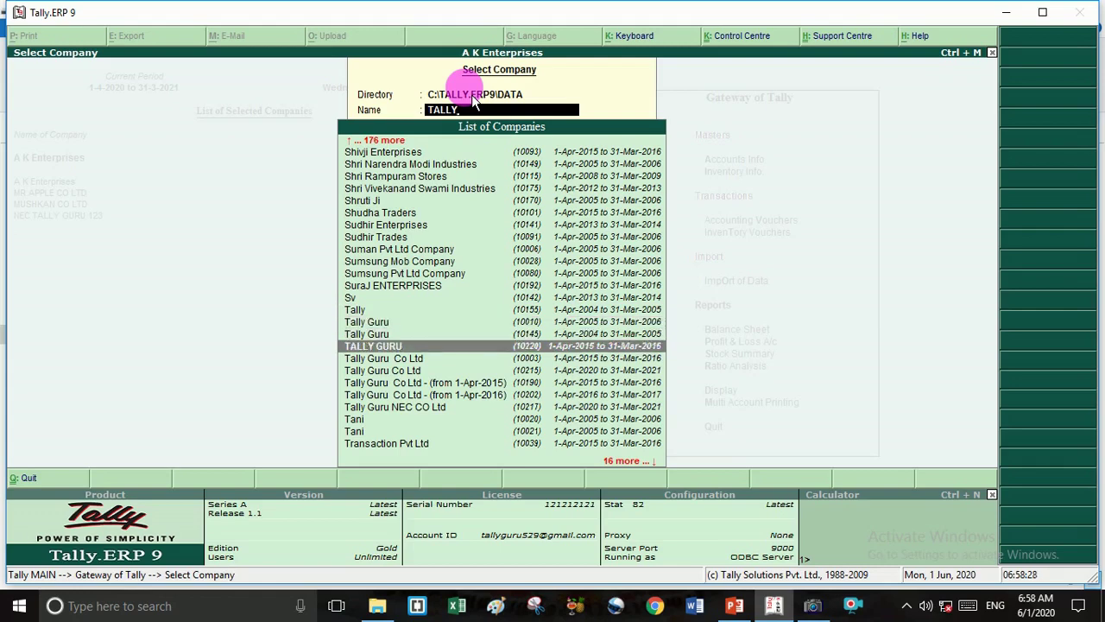
{"action": "key", "text": "Return"}
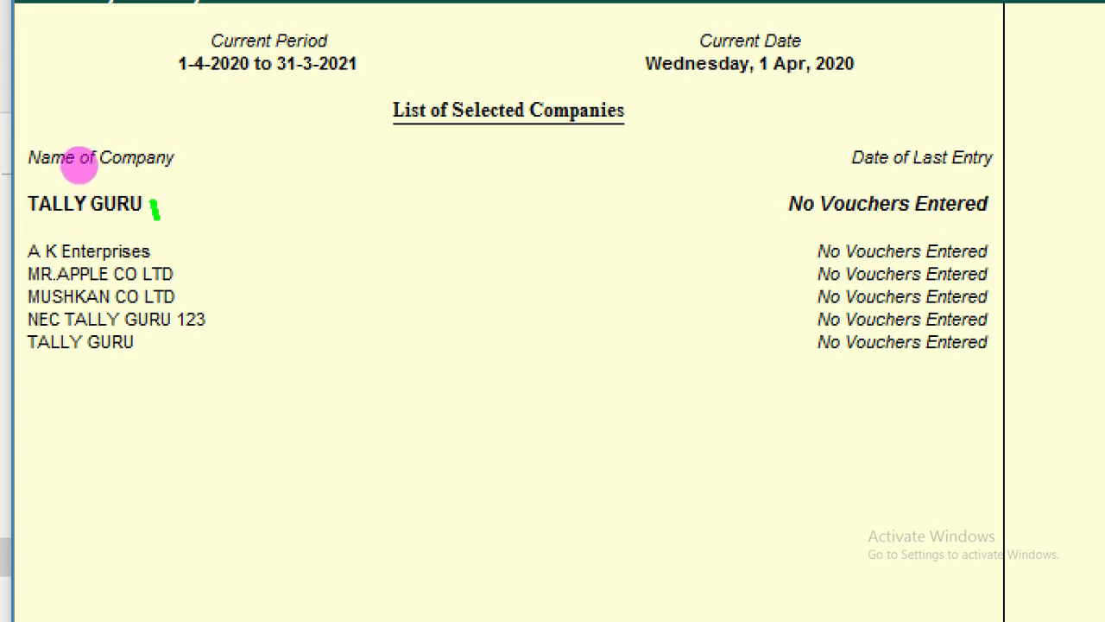
Tick TALLY GURU and mark the selected company rows with green arrows and lines.
{"action": "mouse_move", "coordinate": [157, 217]}
{"action": "left_mouse_down"}
{"action": "mouse_move", "coordinate": [227, 185]}
{"action": "mouse_move", "coordinate": [363, 176]}
{"action": "left_mouse_up"}
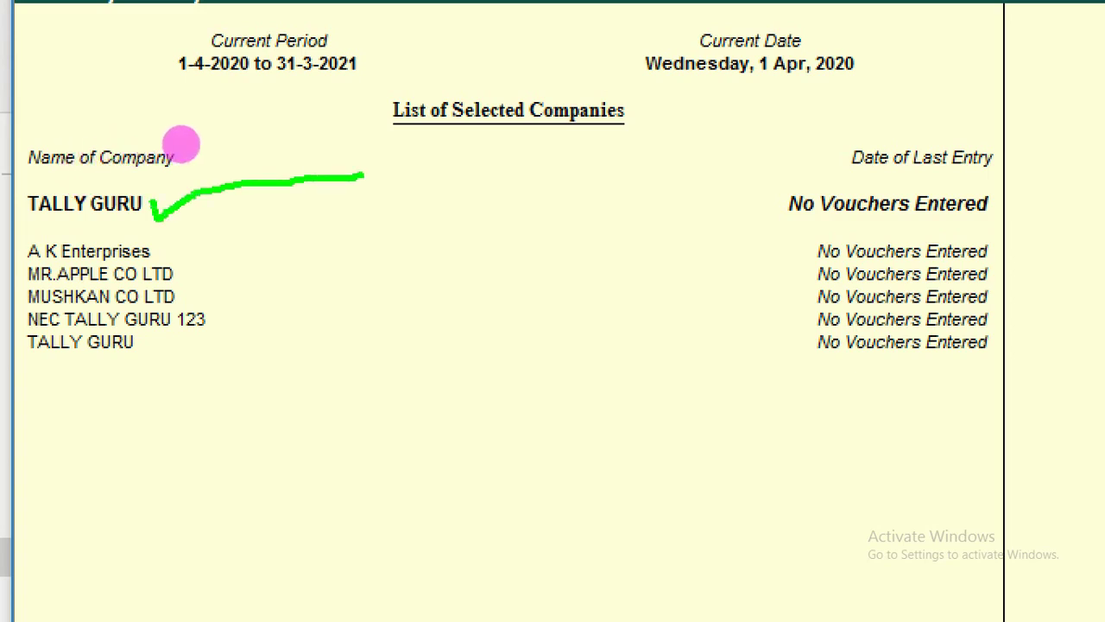
{"action": "mouse_move", "coordinate": [210, 153]}
{"action": "left_mouse_down"}
{"action": "mouse_move", "coordinate": [207, 179]}
{"action": "mouse_move", "coordinate": [221, 131]}
{"action": "mouse_move", "coordinate": [242, 167]}
{"action": "mouse_move", "coordinate": [212, 154]}
{"action": "left_mouse_up"}
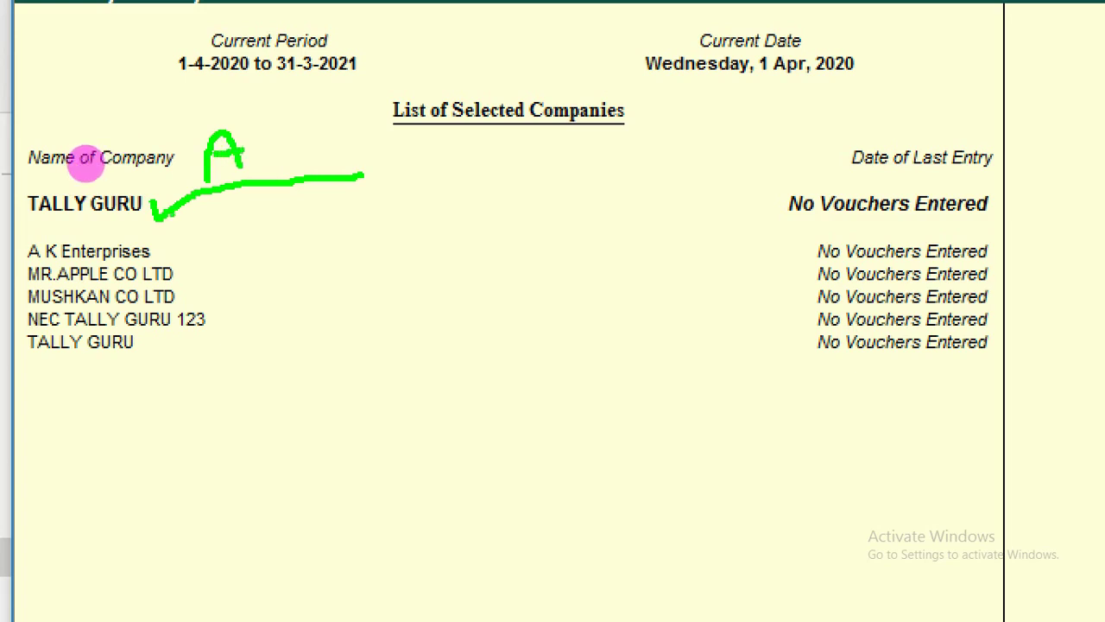
{"action": "mouse_move", "coordinate": [169, 212]}
{"action": "left_mouse_down"}
{"action": "mouse_move", "coordinate": [421, 176]}
{"action": "mouse_move", "coordinate": [442, 205]}
{"action": "left_mouse_up"}
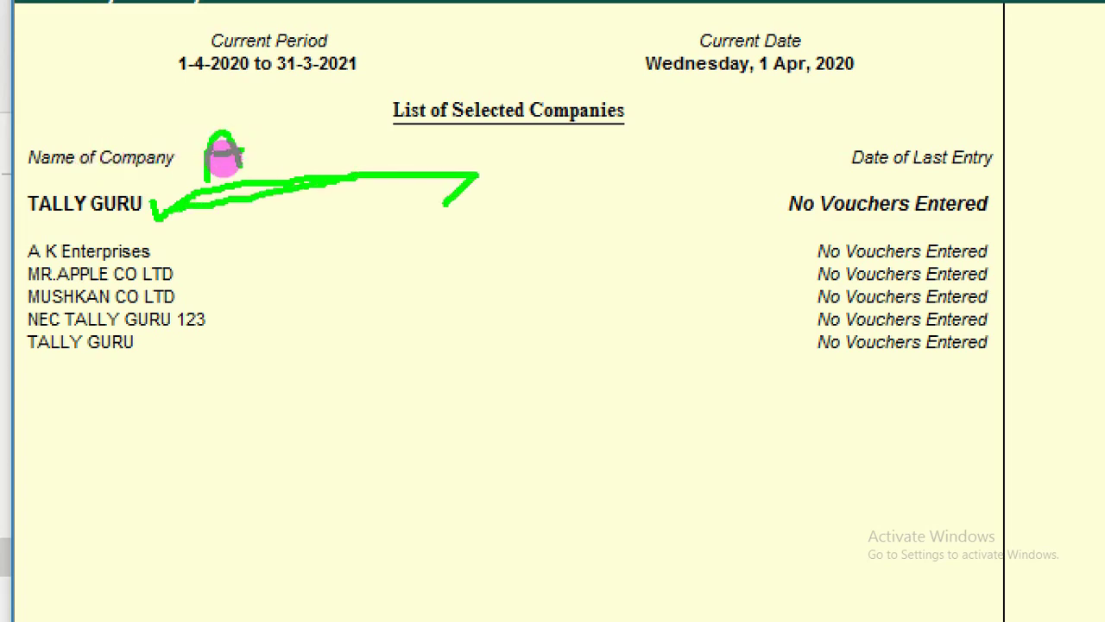
{"action": "left_click_drag", "start_coordinate": [448, 127], "coordinate": [455, 173]}
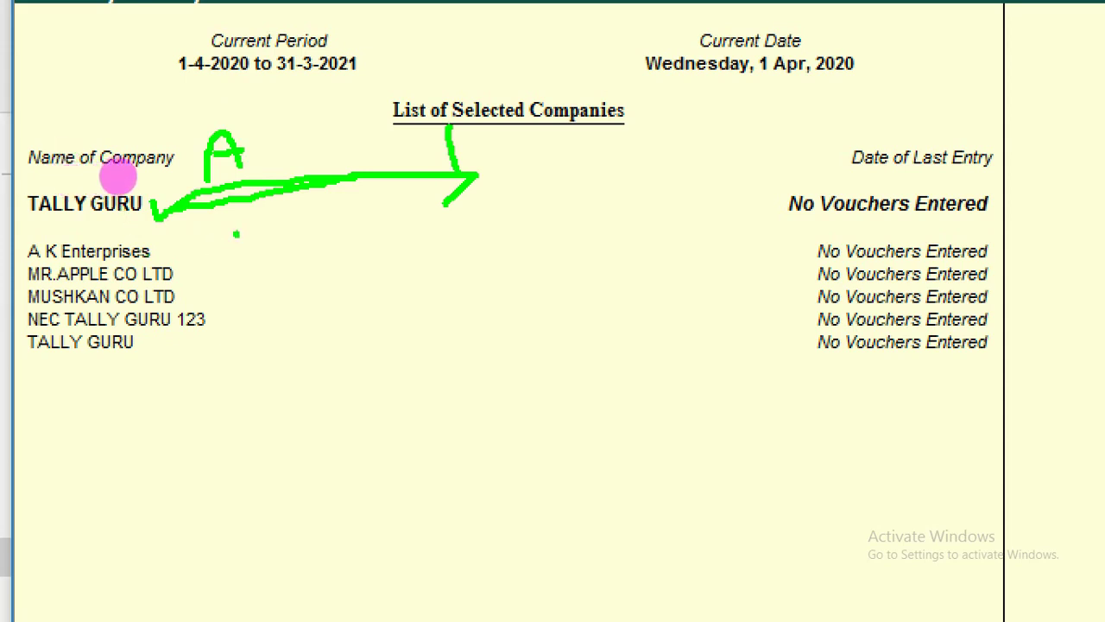
{"action": "left_click_drag", "start_coordinate": [234, 233], "coordinate": [237, 382]}
{"action": "left_click_drag", "start_coordinate": [145, 347], "coordinate": [389, 347]}
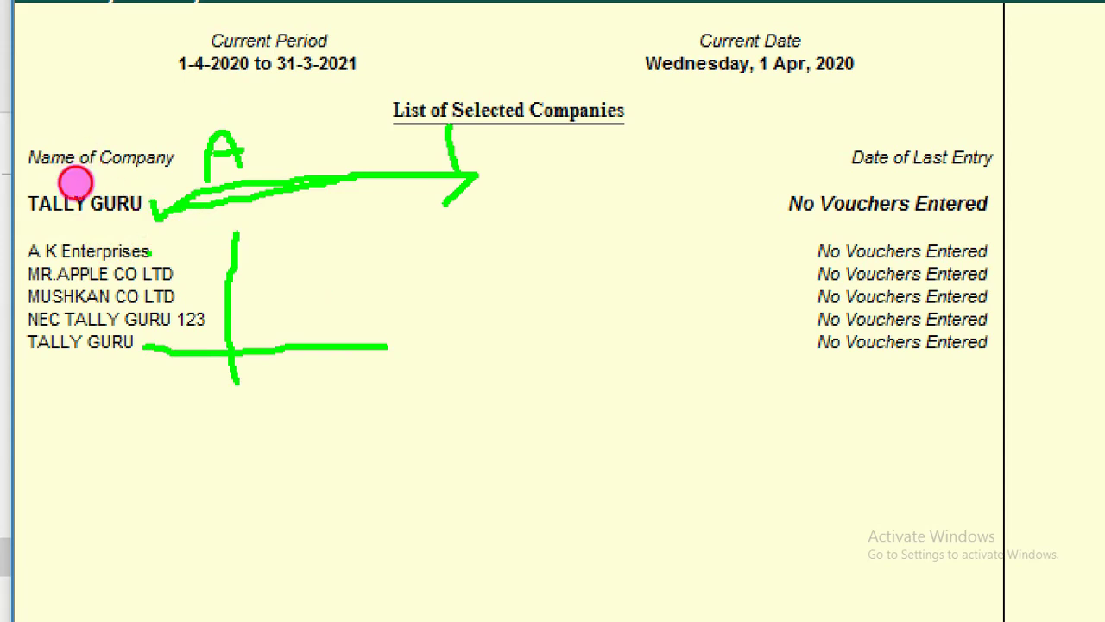
{"action": "mouse_move", "coordinate": [149, 250]}
{"action": "left_mouse_down"}
{"action": "mouse_move", "coordinate": [354, 249]}
{"action": "mouse_move", "coordinate": [419, 414]}
{"action": "left_mouse_up"}
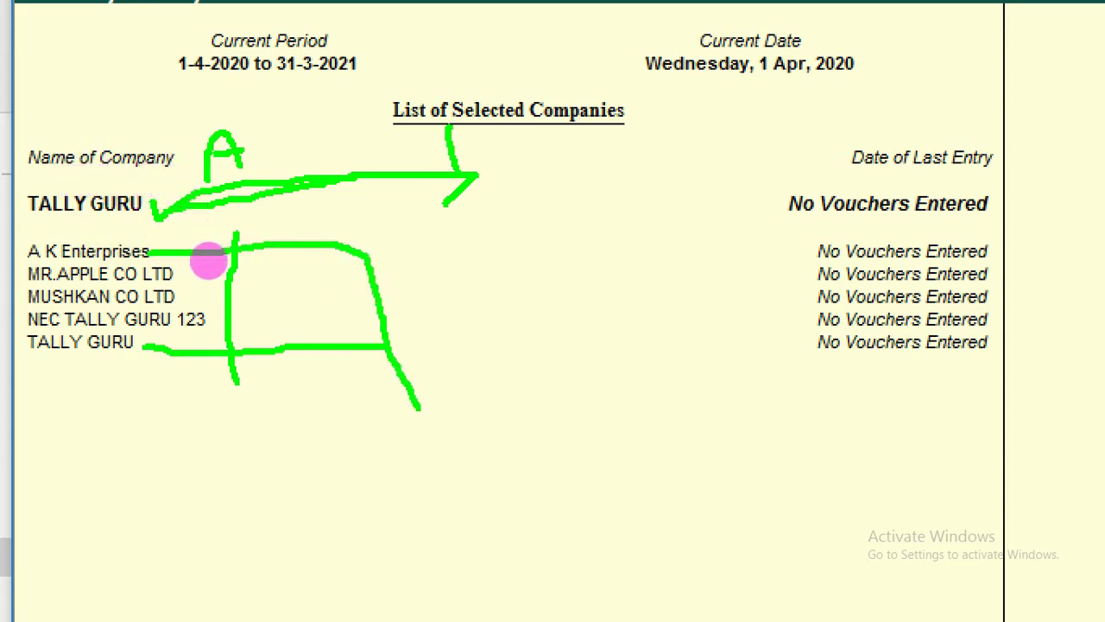
Handwrite and underline a drive C data path note below the company list.
{"action": "mouse_move", "coordinate": [357, 432]}
{"action": "left_mouse_down"}
{"action": "mouse_move", "coordinate": [353, 447]}
{"action": "mouse_move", "coordinate": [392, 474]}
{"action": "left_mouse_up"}
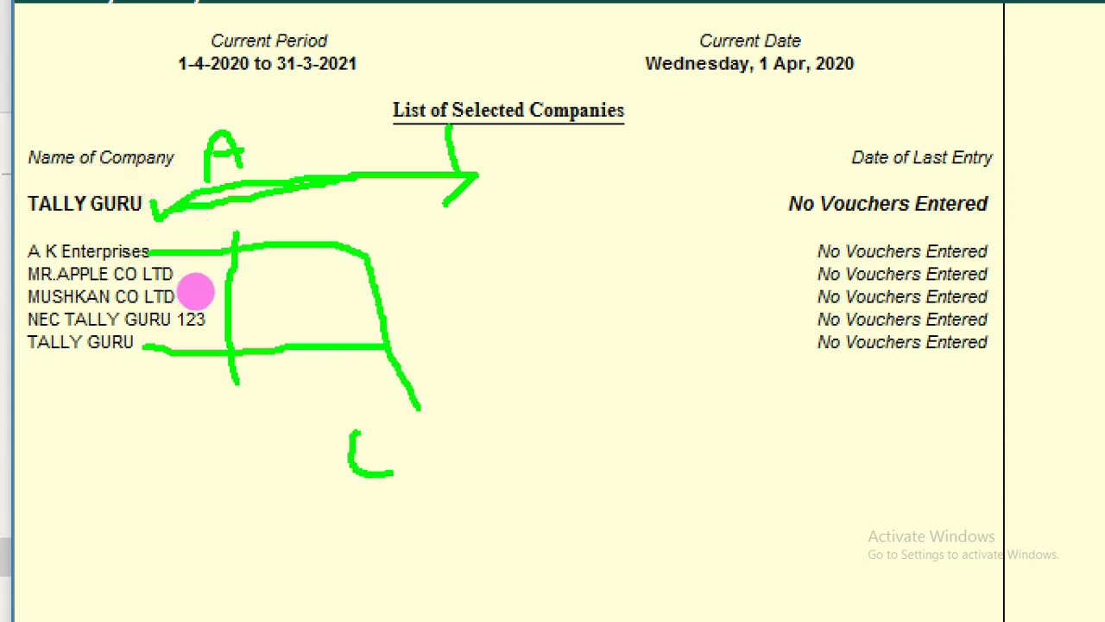
{"action": "left_click_drag", "start_coordinate": [393, 407], "coordinate": [436, 484]}
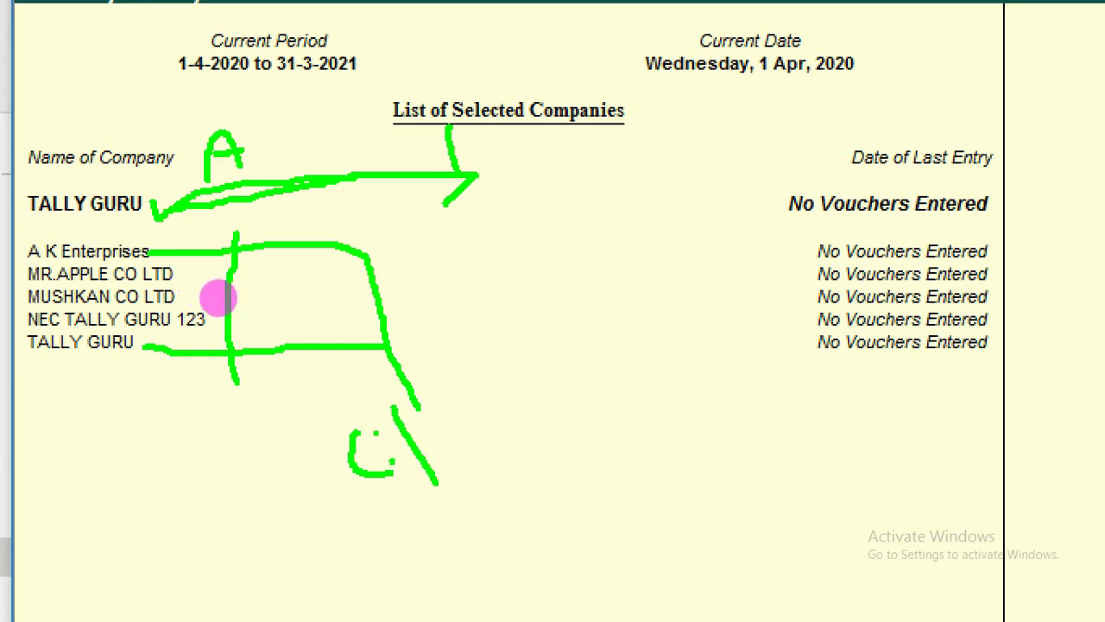
{"action": "mouse_move", "coordinate": [425, 421]}
{"action": "left_mouse_down"}
{"action": "mouse_move", "coordinate": [515, 397]}
{"action": "mouse_move", "coordinate": [517, 482]}
{"action": "left_mouse_up"}
{"action": "left_click", "coordinate": [479, 398]}
{"action": "left_click", "coordinate": [467, 414]}
{"action": "left_click_drag", "start_coordinate": [518, 388], "coordinate": [583, 475]}
{"action": "left_click", "coordinate": [568, 411]}
{"action": "mouse_move", "coordinate": [563, 403]}
{"action": "left_mouse_down"}
{"action": "mouse_move", "coordinate": [589, 448]}
{"action": "mouse_move", "coordinate": [580, 448]}
{"action": "left_mouse_up"}
{"action": "mouse_move", "coordinate": [552, 377]}
{"action": "left_mouse_down"}
{"action": "mouse_move", "coordinate": [617, 415]}
{"action": "mouse_move", "coordinate": [577, 449]}
{"action": "left_mouse_up"}
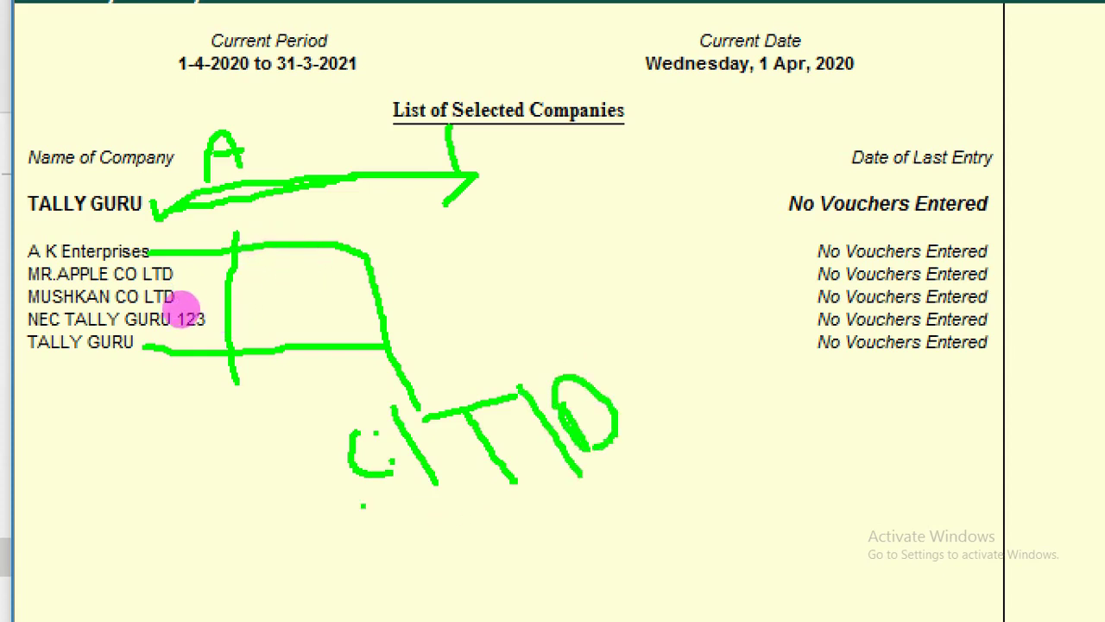
{"action": "left_click_drag", "start_coordinate": [363, 507], "coordinate": [773, 451]}
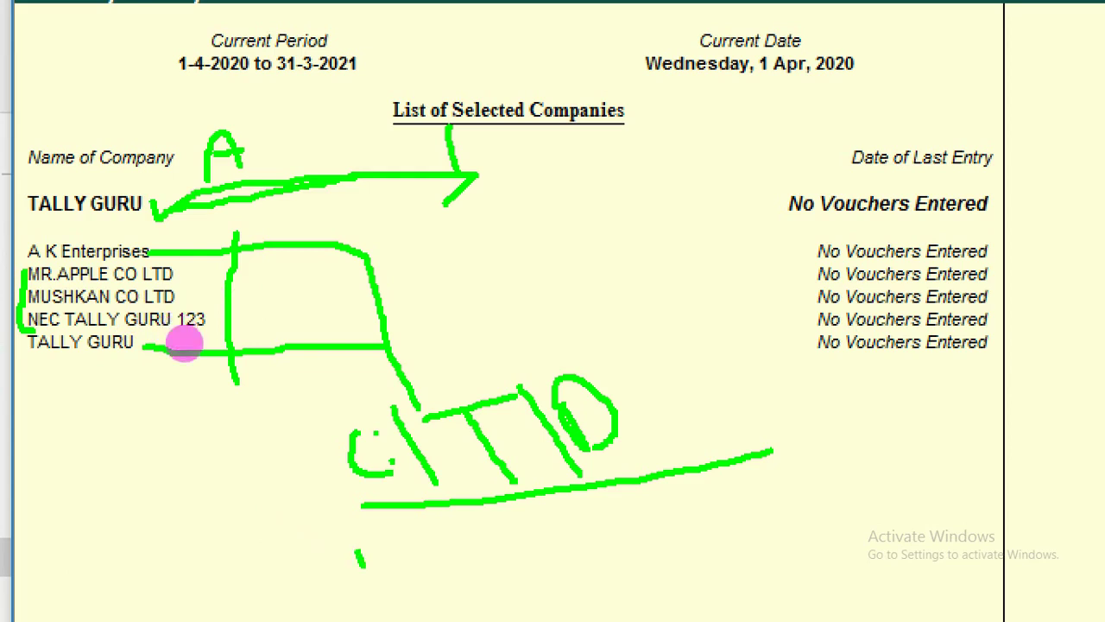
Write a contrasting E:\ drive path note underneath, then erase all the sketches.
{"action": "mouse_move", "coordinate": [361, 553]}
{"action": "left_mouse_down"}
{"action": "mouse_move", "coordinate": [406, 589]}
{"action": "mouse_move", "coordinate": [384, 559]}
{"action": "mouse_move", "coordinate": [397, 538]}
{"action": "mouse_move", "coordinate": [471, 573]}
{"action": "left_mouse_up"}
{"action": "left_click", "coordinate": [345, 533]}
{"action": "left_click", "coordinate": [349, 551]}
{"action": "left_click", "coordinate": [408, 542]}
{"action": "left_click", "coordinate": [426, 570]}
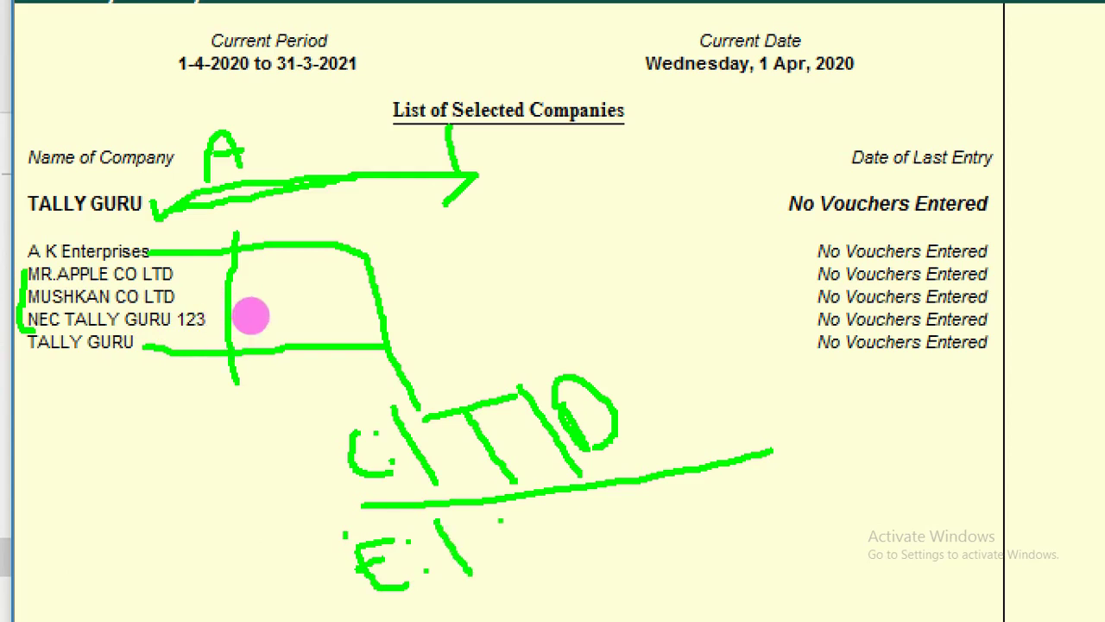
{"action": "mouse_move", "coordinate": [477, 526]}
{"action": "left_mouse_down"}
{"action": "mouse_move", "coordinate": [473, 561]}
{"action": "mouse_move", "coordinate": [513, 559]}
{"action": "mouse_move", "coordinate": [524, 523]}
{"action": "mouse_move", "coordinate": [546, 552]}
{"action": "mouse_move", "coordinate": [534, 519]}
{"action": "left_mouse_up"}
{"action": "left_click", "coordinate": [519, 531]}
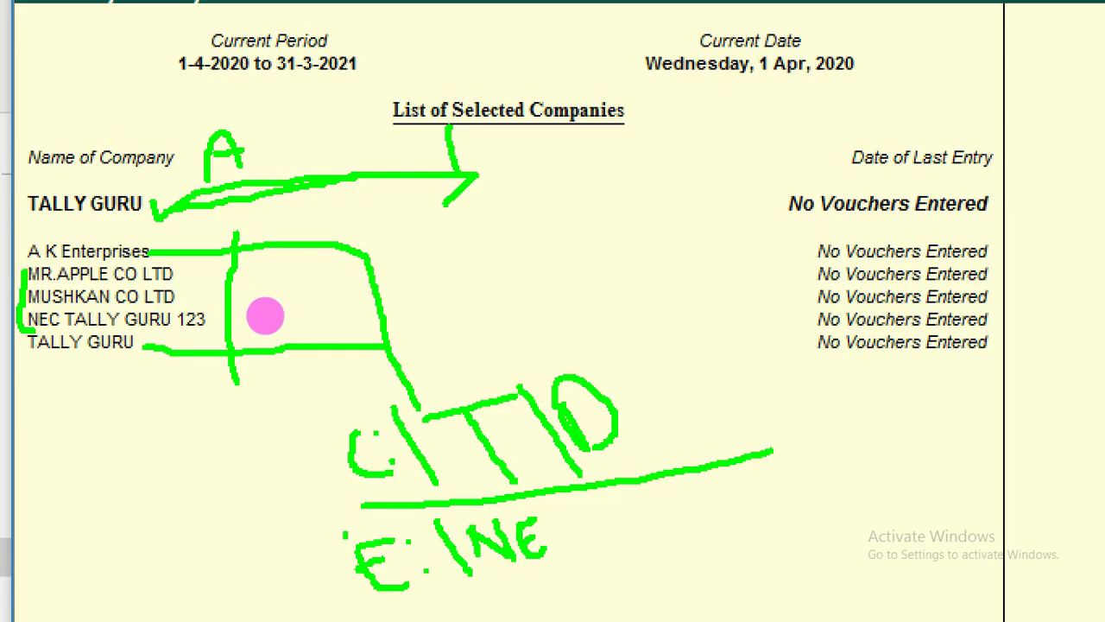
{"action": "key", "text": "Escape"}
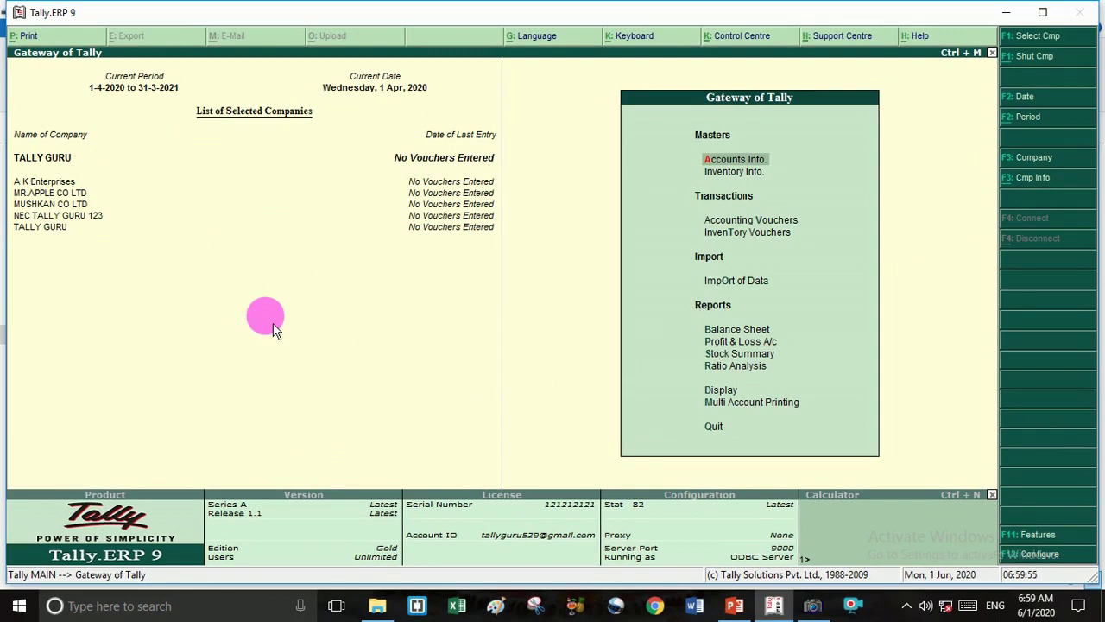
Reopen Select Company and replace the C:\TALLY.ERP9\DATA directory with E:\DATA.
{"action": "key", "text": "F1"}
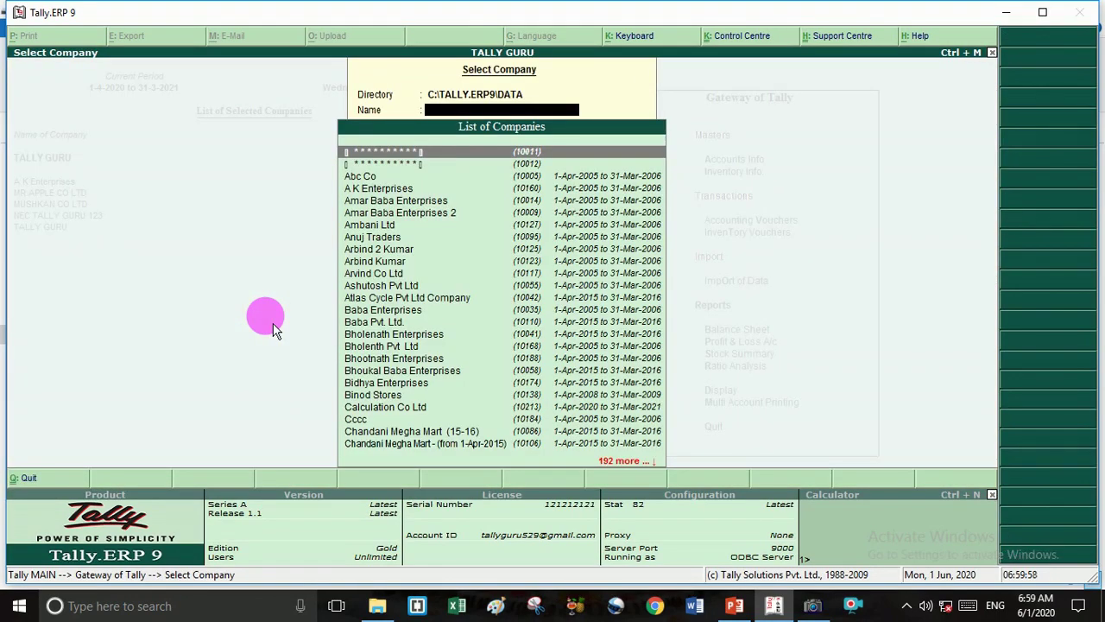
{"action": "key", "text": "BackSpace"}
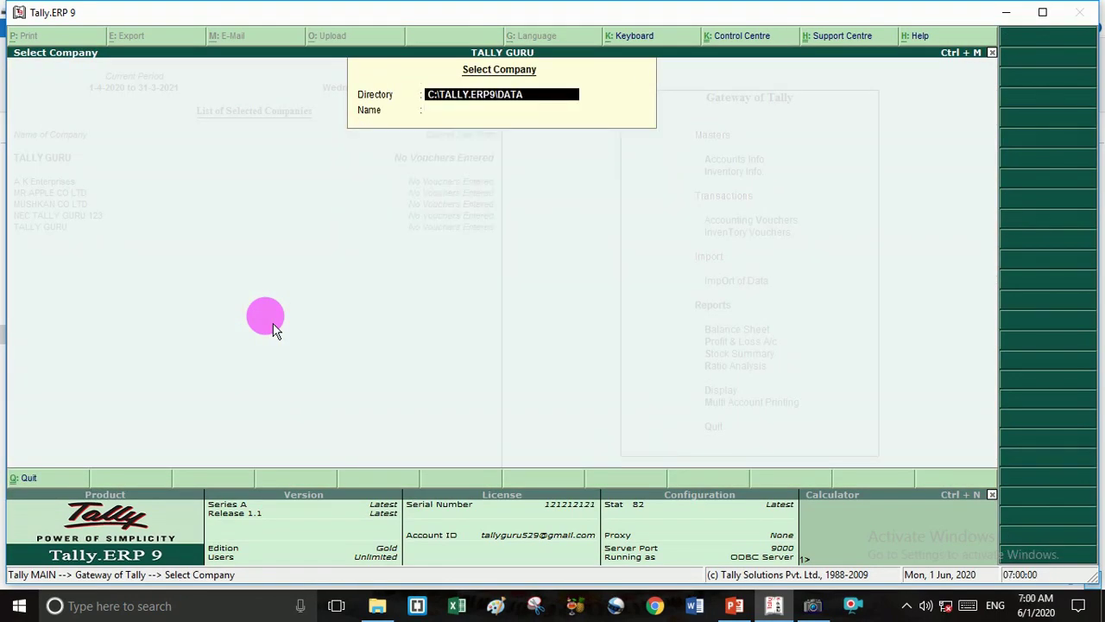
{"action": "key", "text": "BackSpace"}
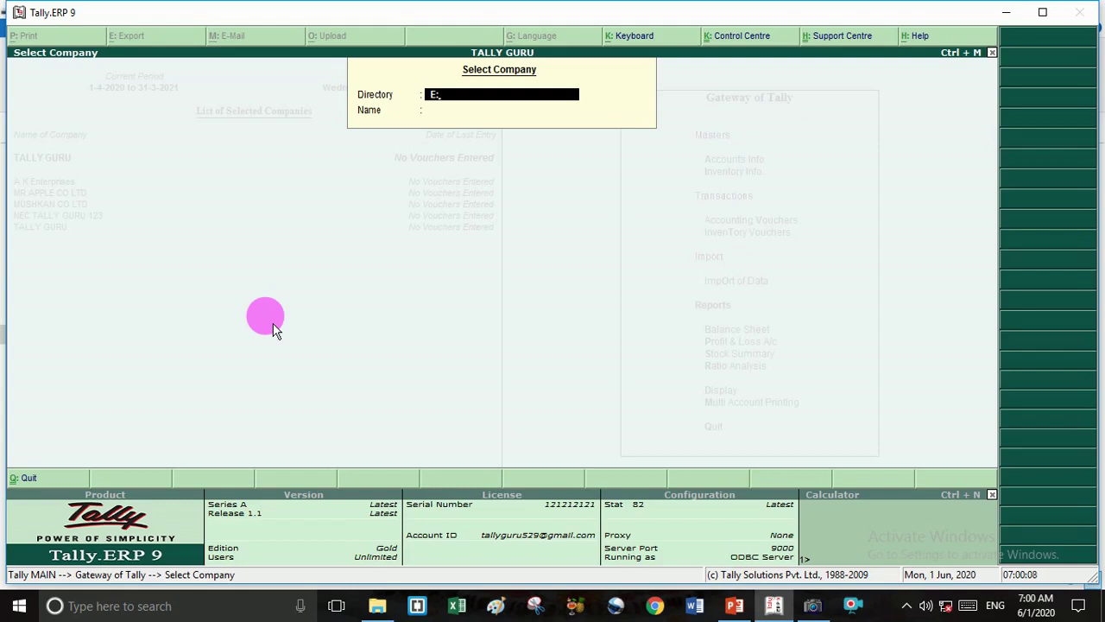
{"action": "key", "text": "Return"}
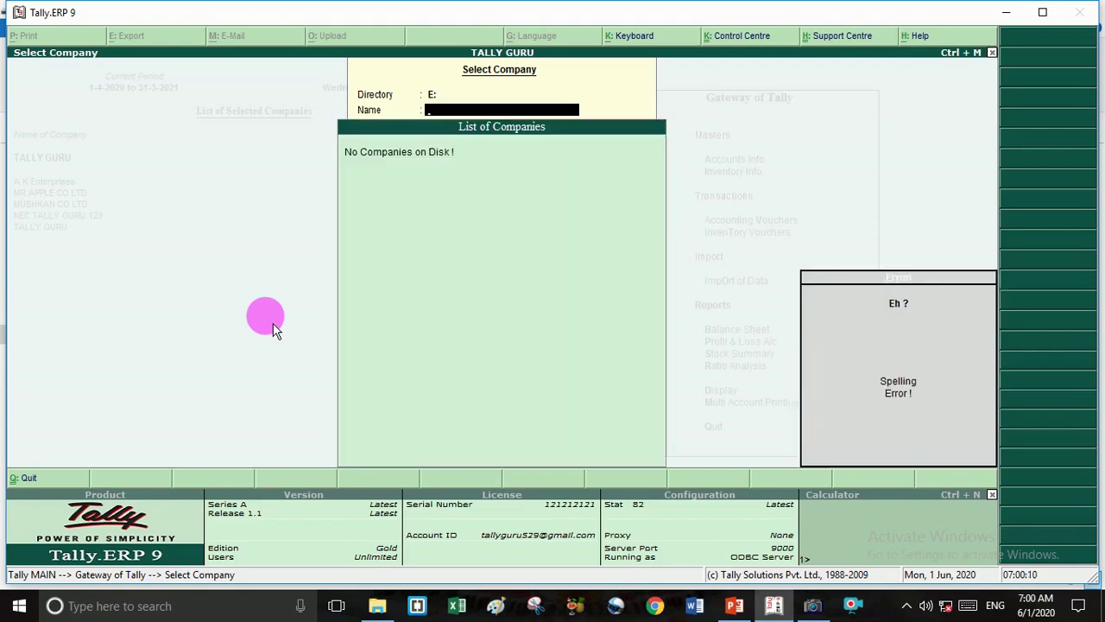
{"action": "key", "text": "BackSpace"}
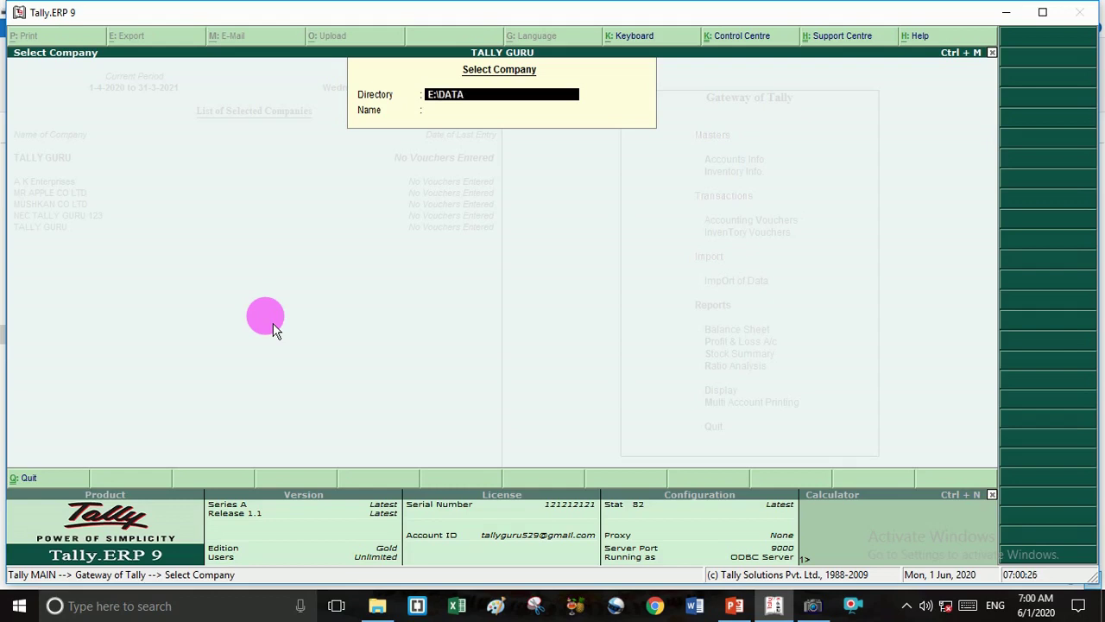
Confirm E:\DATA to list its four companies, then mark the directory and link it to the list.
{"action": "key", "text": "Return"}
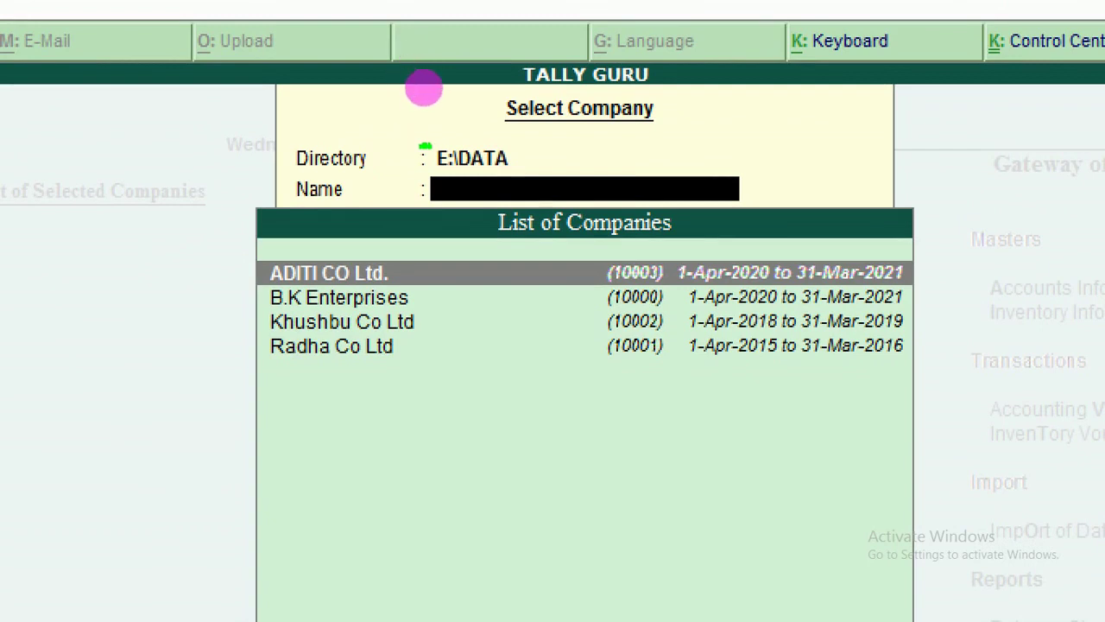
{"action": "mouse_move", "coordinate": [422, 146]}
{"action": "left_mouse_down"}
{"action": "mouse_move", "coordinate": [455, 125]}
{"action": "mouse_move", "coordinate": [492, 136]}
{"action": "left_mouse_up"}
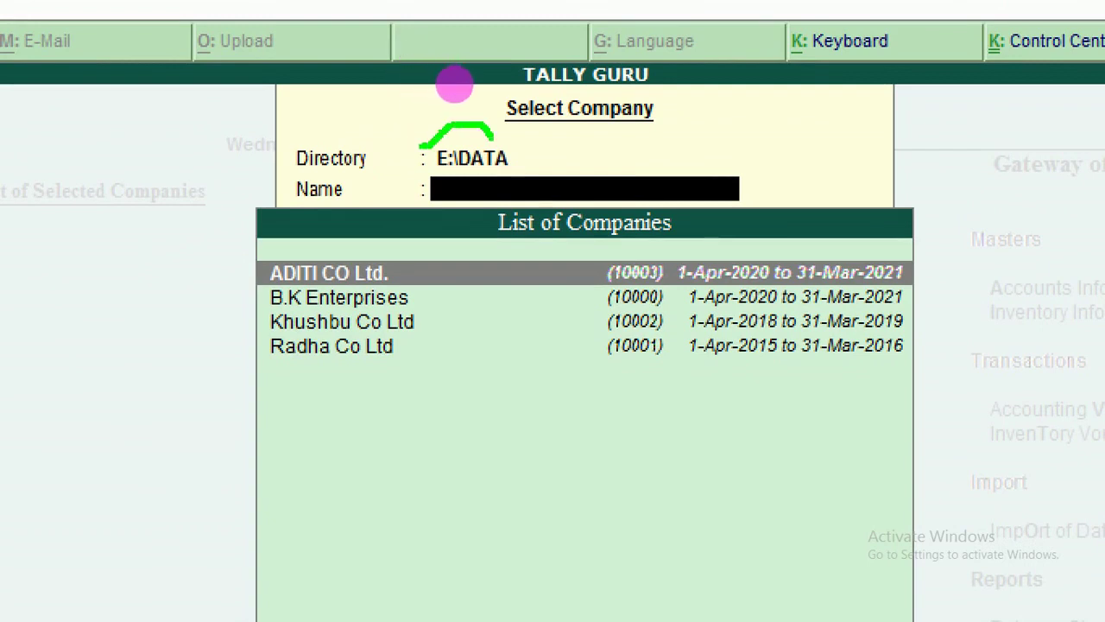
{"action": "mouse_move", "coordinate": [595, 139]}
{"action": "left_mouse_down"}
{"action": "mouse_move", "coordinate": [611, 156]}
{"action": "mouse_move", "coordinate": [629, 130]}
{"action": "mouse_move", "coordinate": [620, 120]}
{"action": "mouse_move", "coordinate": [650, 138]}
{"action": "mouse_move", "coordinate": [680, 113]}
{"action": "mouse_move", "coordinate": [691, 129]}
{"action": "mouse_move", "coordinate": [734, 118]}
{"action": "mouse_move", "coordinate": [759, 90]}
{"action": "mouse_move", "coordinate": [777, 109]}
{"action": "left_mouse_up"}
{"action": "left_click", "coordinate": [660, 157]}
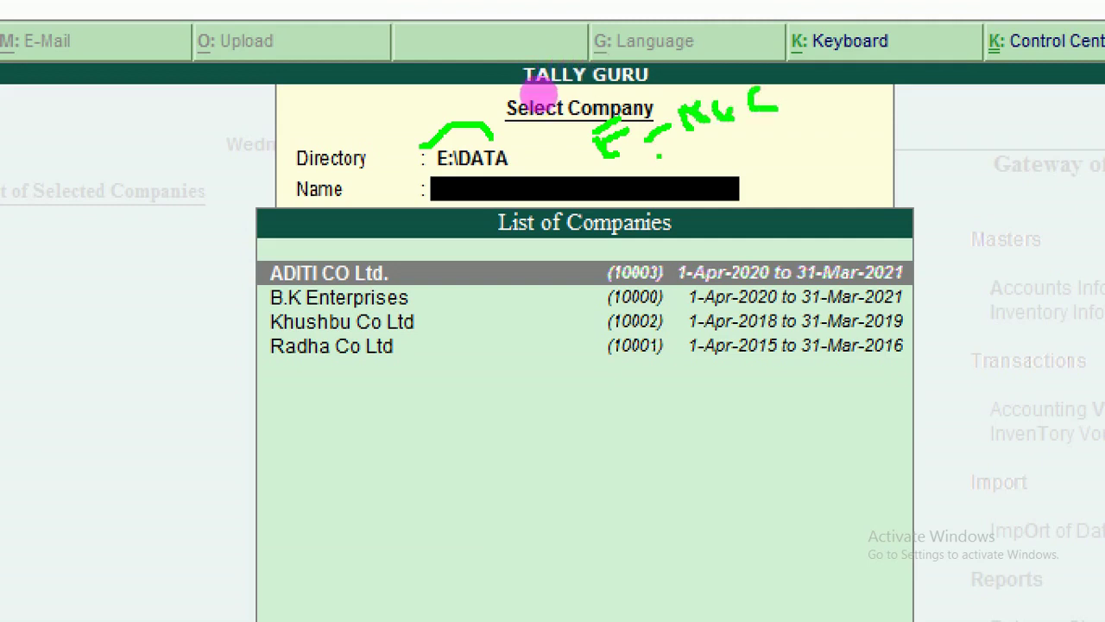
{"action": "left_click_drag", "start_coordinate": [649, 157], "coordinate": [758, 92]}
{"action": "left_click_drag", "start_coordinate": [435, 175], "coordinate": [486, 161]}
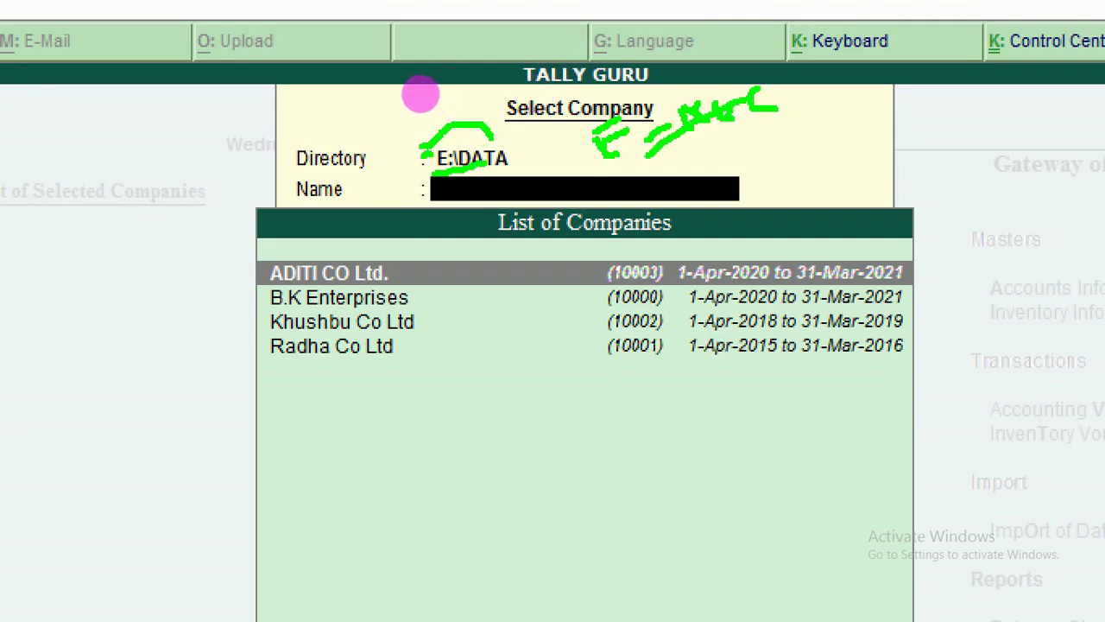
{"action": "mouse_move", "coordinate": [417, 154]}
{"action": "left_mouse_down"}
{"action": "mouse_move", "coordinate": [394, 200]}
{"action": "mouse_move", "coordinate": [429, 302]}
{"action": "mouse_move", "coordinate": [434, 371]}
{"action": "mouse_move", "coordinate": [398, 397]}
{"action": "left_mouse_up"}
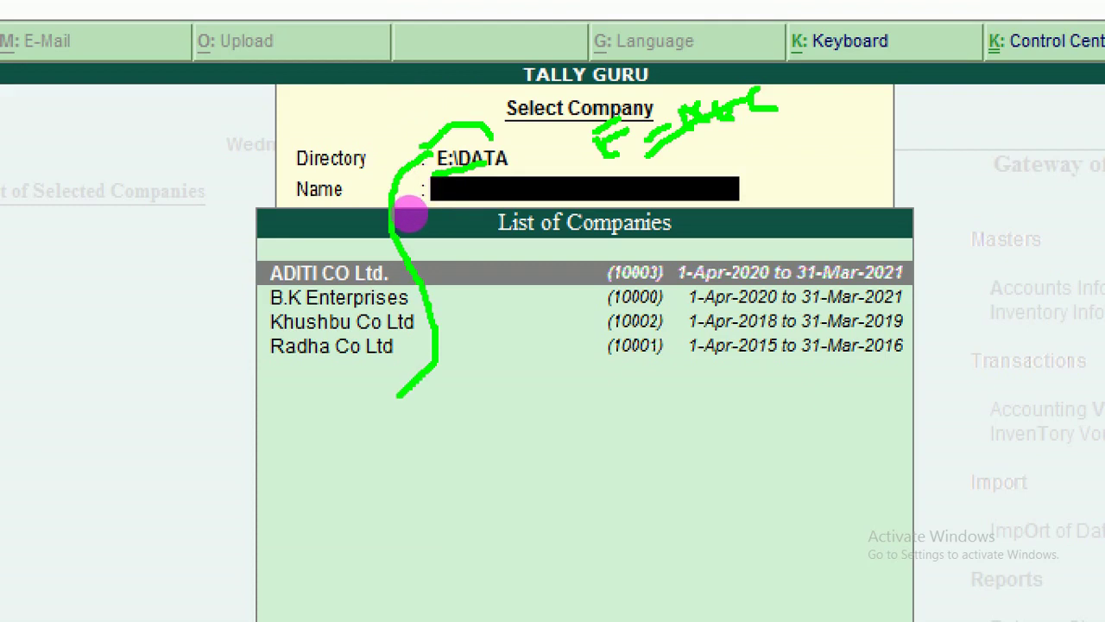
{"action": "left_click", "coordinate": [540, 324]}
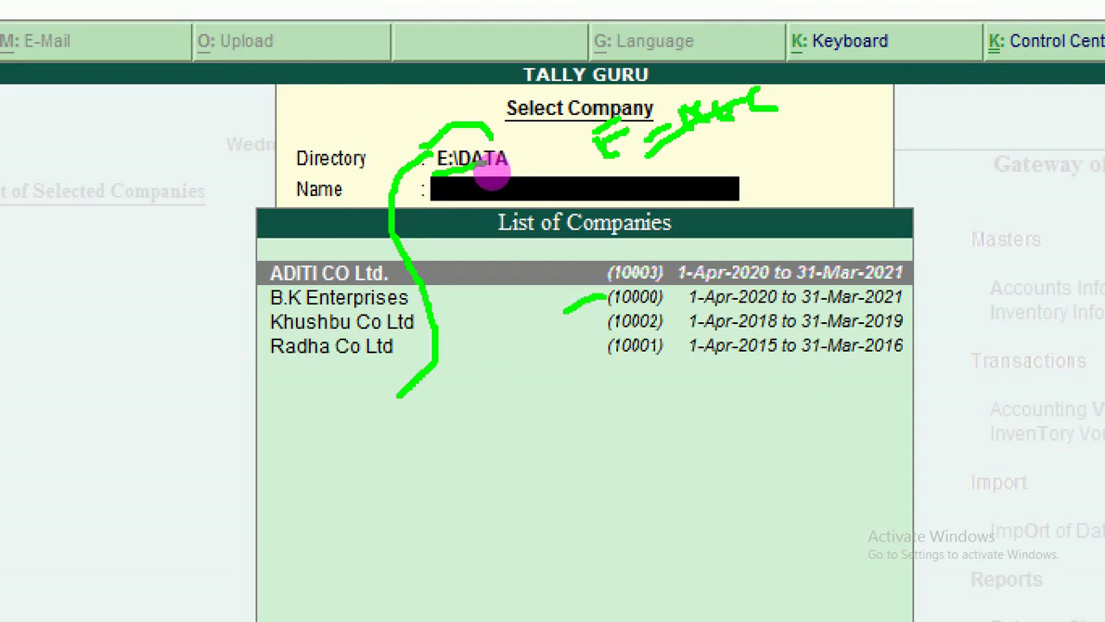
Point to company numbers 10000–10003, circle E:\DATA, then erase all the green marks.
{"action": "left_click_drag", "start_coordinate": [583, 299], "coordinate": [541, 326]}
{"action": "left_click_drag", "start_coordinate": [606, 347], "coordinate": [527, 390]}
{"action": "left_click_drag", "start_coordinate": [605, 322], "coordinate": [480, 380]}
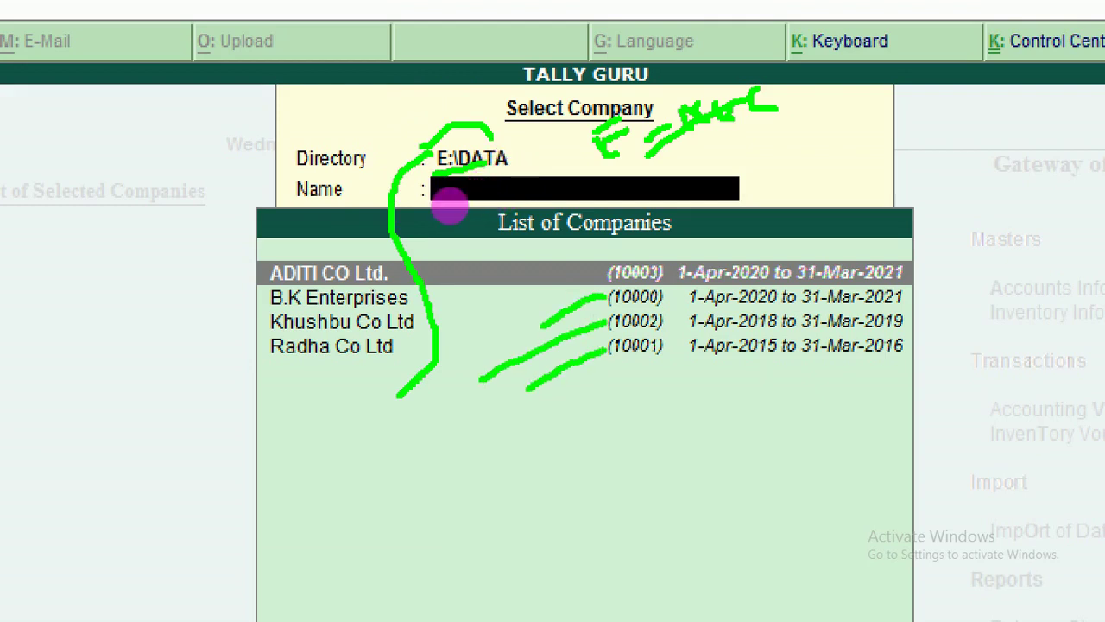
{"action": "left_click_drag", "start_coordinate": [604, 273], "coordinate": [506, 328]}
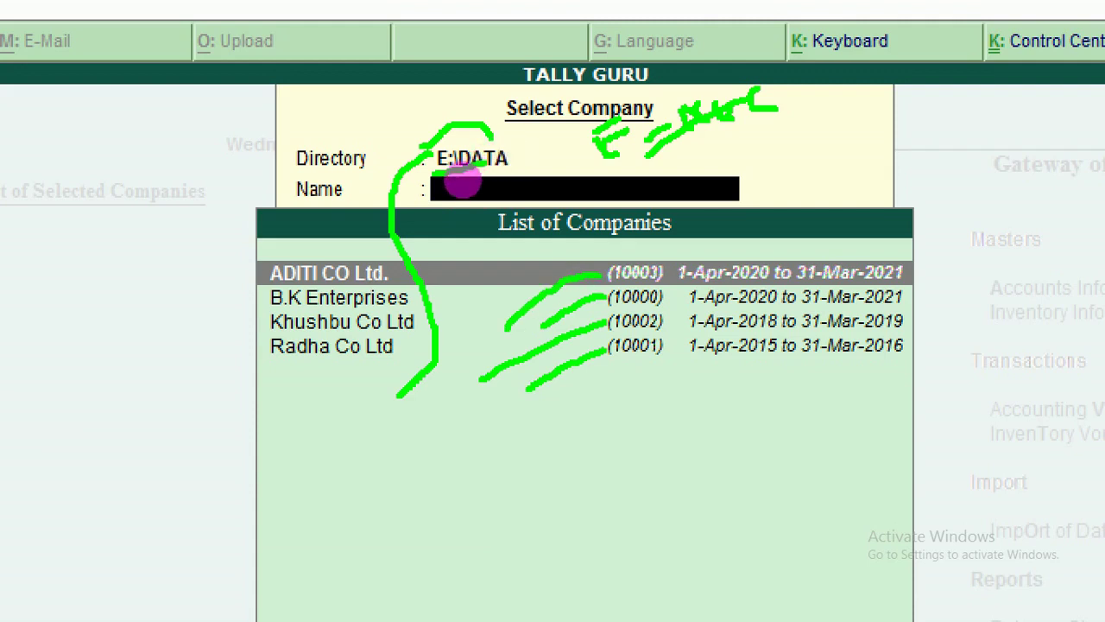
{"action": "left_click", "coordinate": [523, 152]}
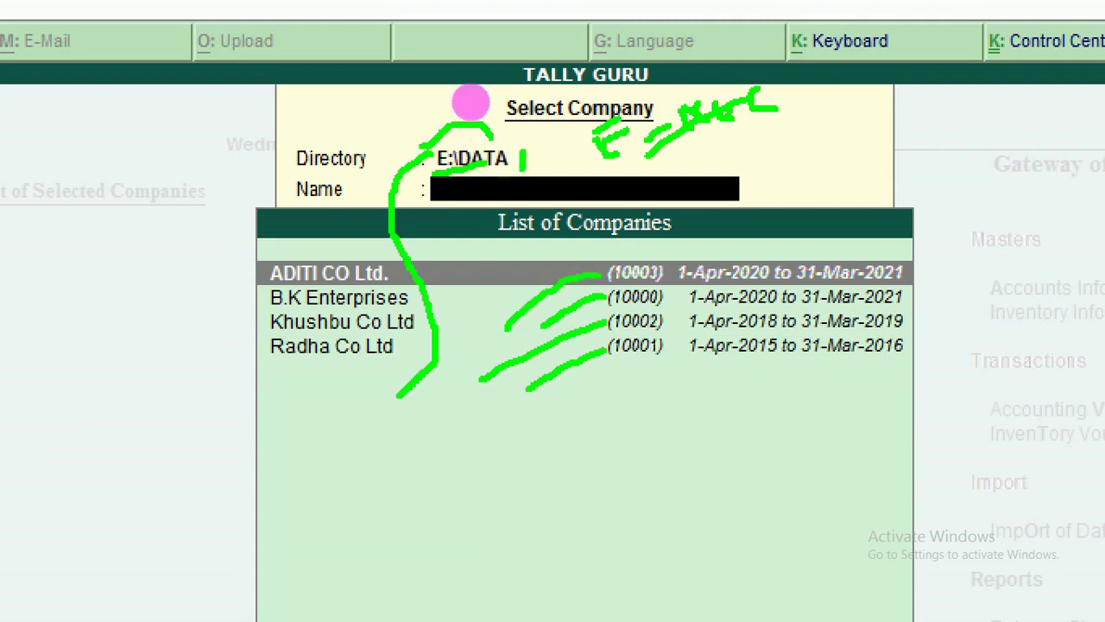
{"action": "mouse_move", "coordinate": [469, 89]}
{"action": "left_mouse_down"}
{"action": "mouse_move", "coordinate": [440, 59]}
{"action": "mouse_move", "coordinate": [369, 92]}
{"action": "mouse_move", "coordinate": [412, 96]}
{"action": "left_mouse_up"}
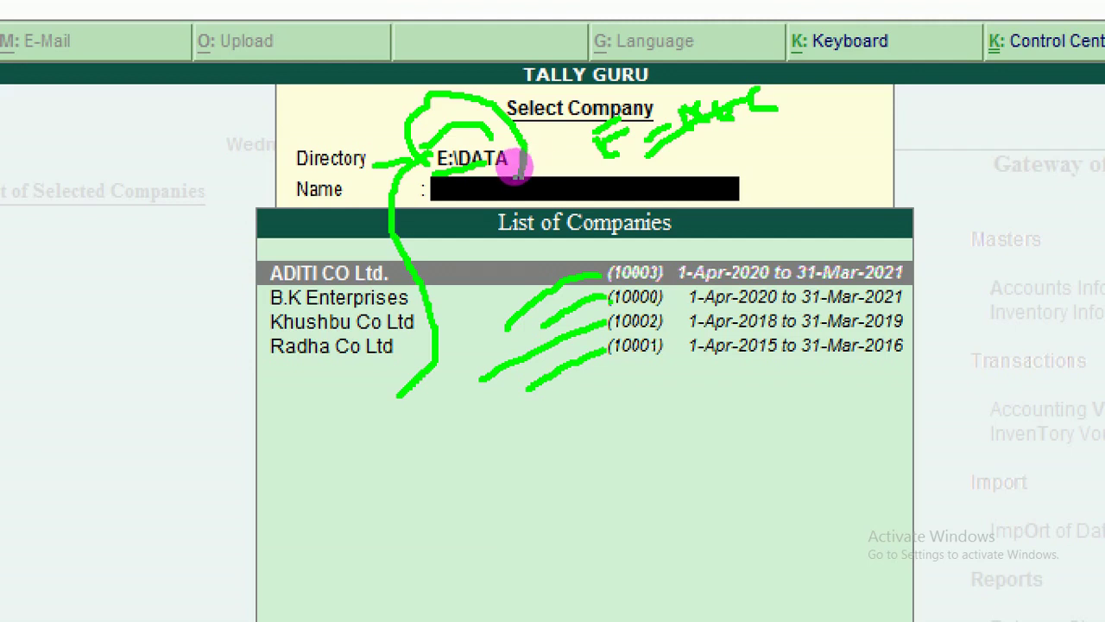
{"action": "left_click_drag", "start_coordinate": [609, 298], "coordinate": [670, 306]}
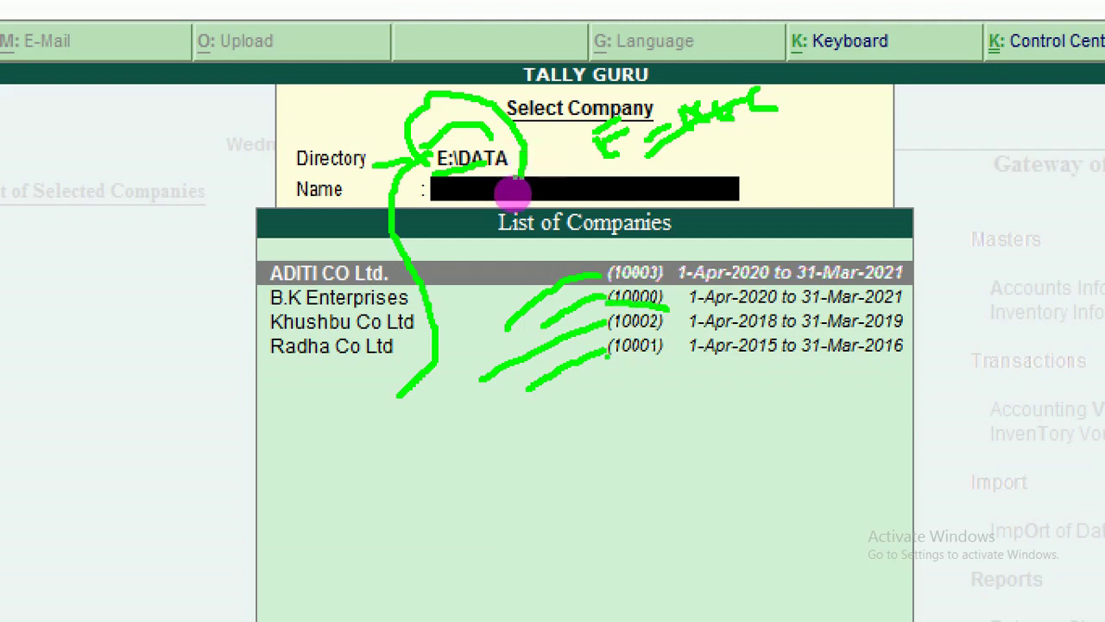
{"action": "left_click_drag", "start_coordinate": [609, 355], "coordinate": [633, 356]}
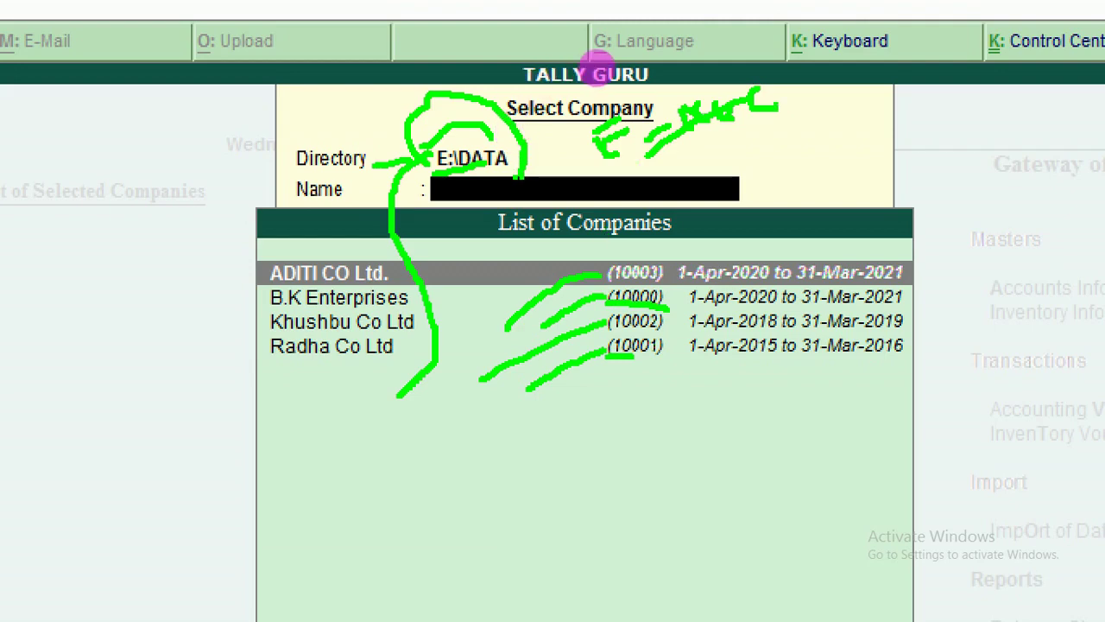
{"action": "left_click", "coordinate": [408, 231]}
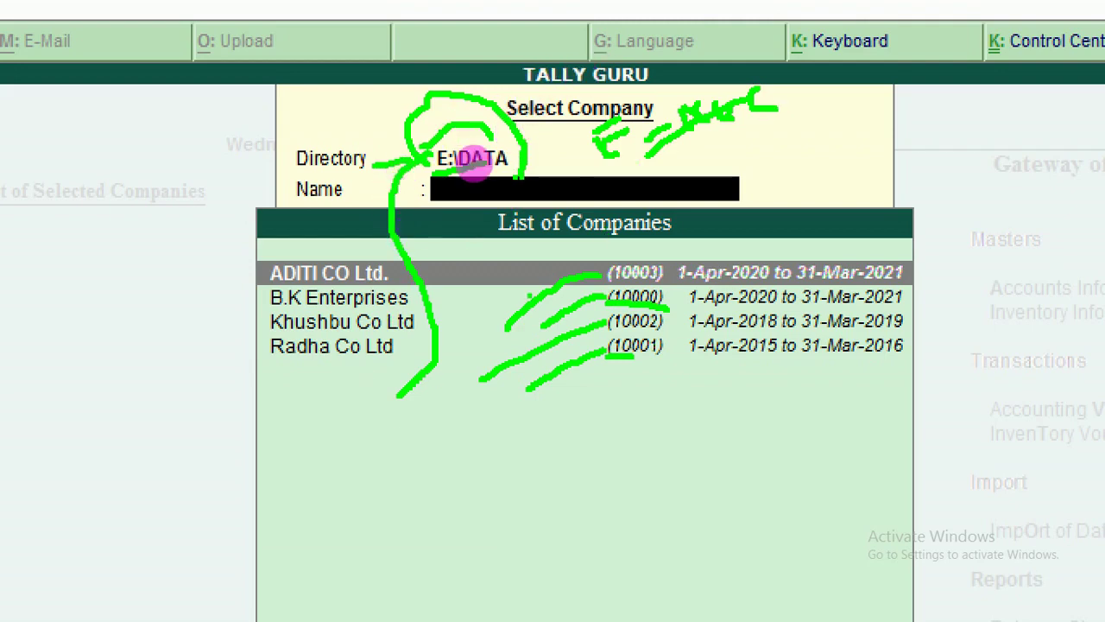
{"action": "key", "text": "Escape"}
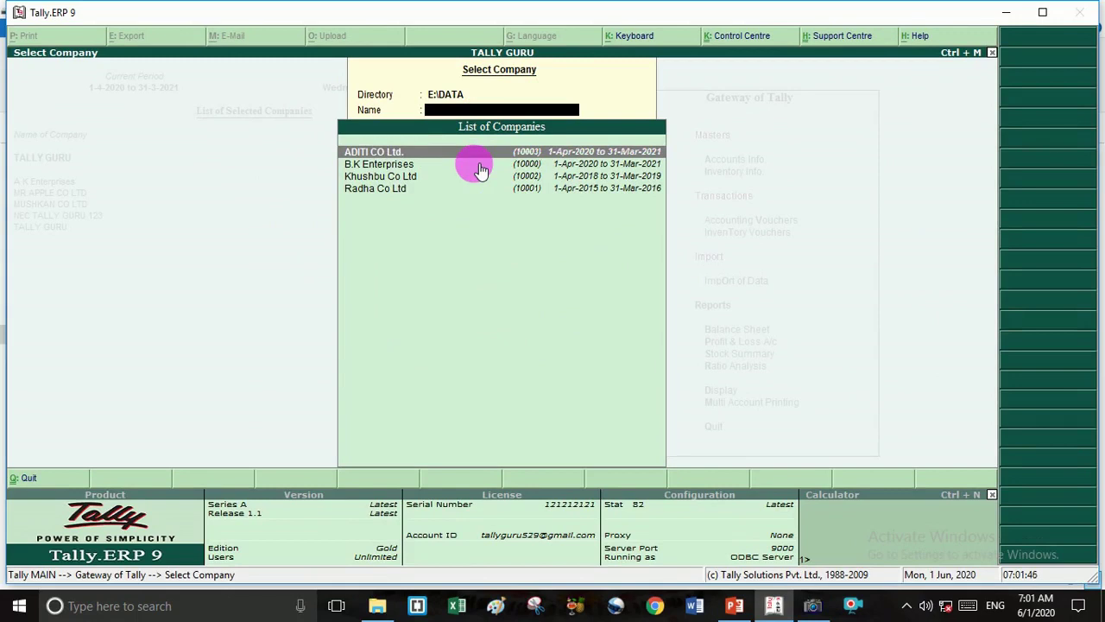
Load B.K Enterprises from E:\DATA and mark it, A K Enterprises and TALLY GURU in green.
{"action": "left_click", "coordinate": [474, 164]}
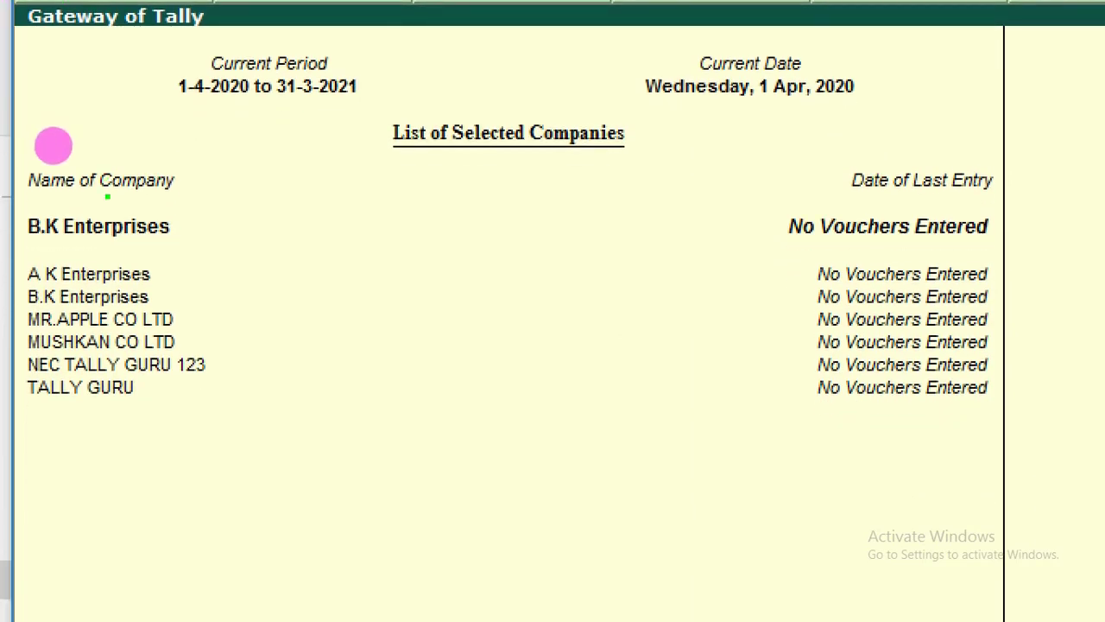
{"action": "left_click_drag", "start_coordinate": [45, 192], "coordinate": [169, 191]}
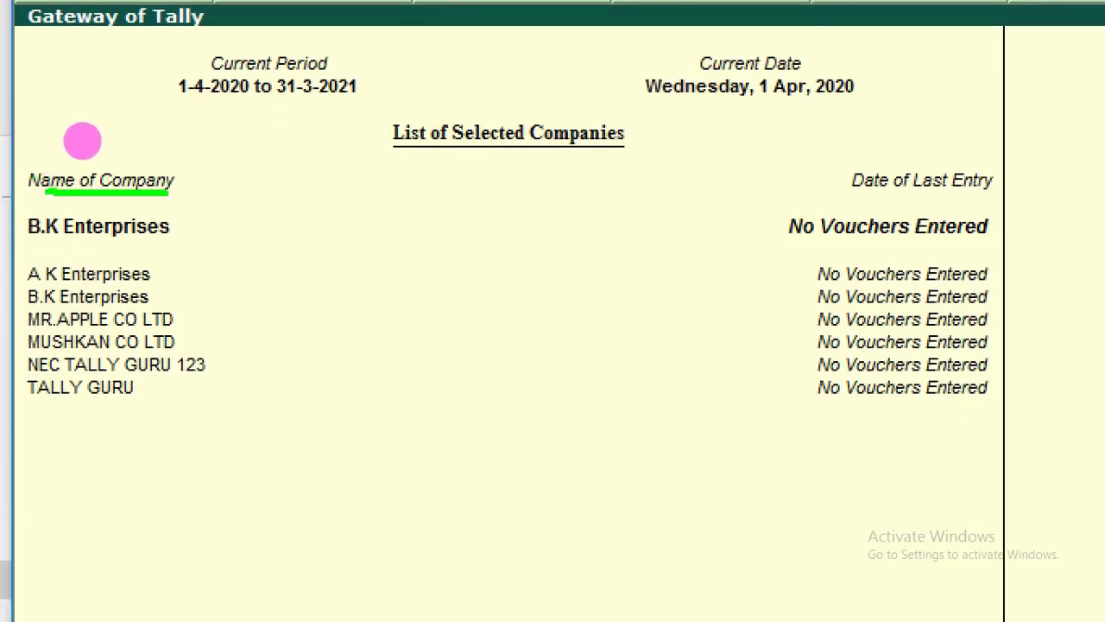
{"action": "left_click_drag", "start_coordinate": [192, 267], "coordinate": [216, 413]}
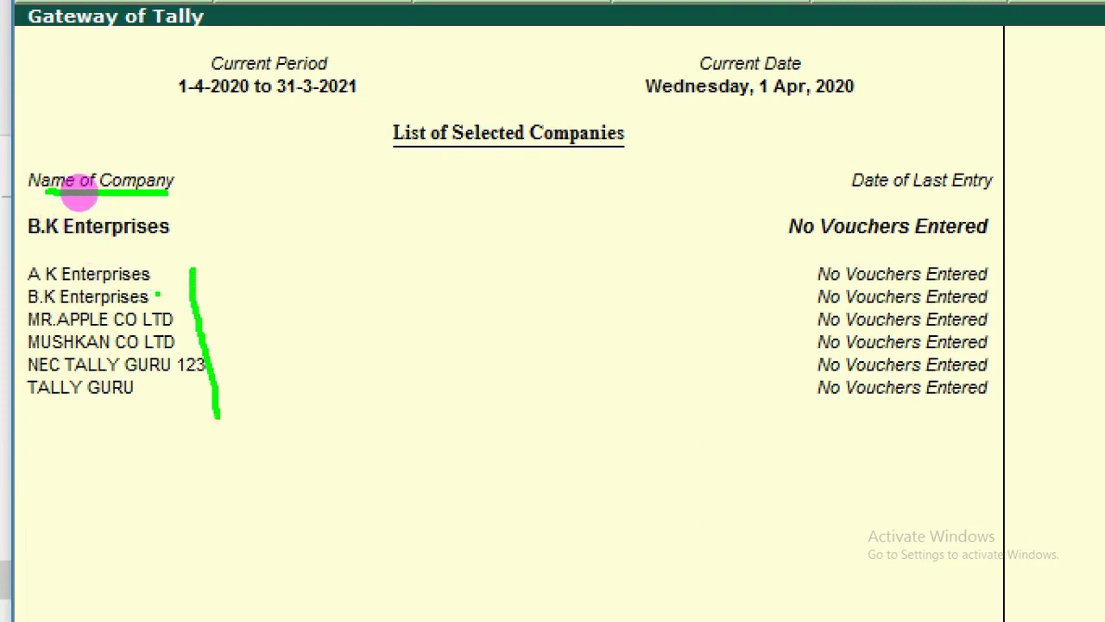
{"action": "mouse_move", "coordinate": [152, 298]}
{"action": "left_mouse_down"}
{"action": "mouse_move", "coordinate": [256, 271]}
{"action": "mouse_move", "coordinate": [293, 278]}
{"action": "mouse_move", "coordinate": [259, 276]}
{"action": "mouse_move", "coordinate": [304, 256]}
{"action": "mouse_move", "coordinate": [354, 270]}
{"action": "mouse_move", "coordinate": [380, 228]}
{"action": "mouse_move", "coordinate": [353, 255]}
{"action": "left_mouse_up"}
{"action": "left_click", "coordinate": [342, 243]}
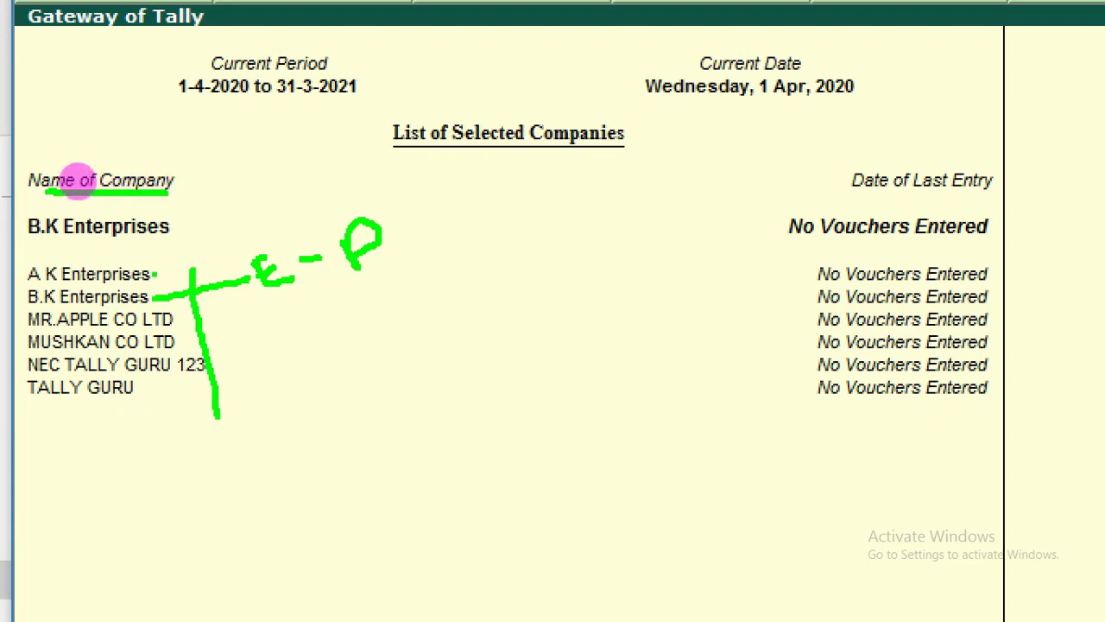
{"action": "left_click_drag", "start_coordinate": [154, 274], "coordinate": [429, 389]}
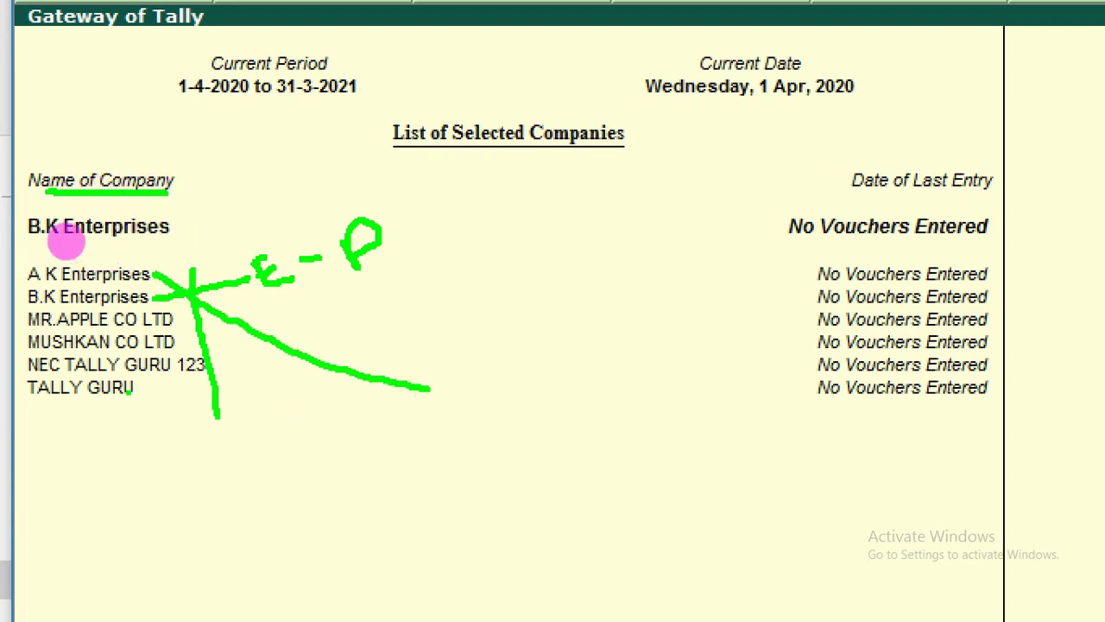
{"action": "mouse_move", "coordinate": [131, 393]}
{"action": "left_mouse_down"}
{"action": "mouse_move", "coordinate": [429, 397]}
{"action": "mouse_move", "coordinate": [478, 378]}
{"action": "mouse_move", "coordinate": [473, 409]}
{"action": "left_mouse_up"}
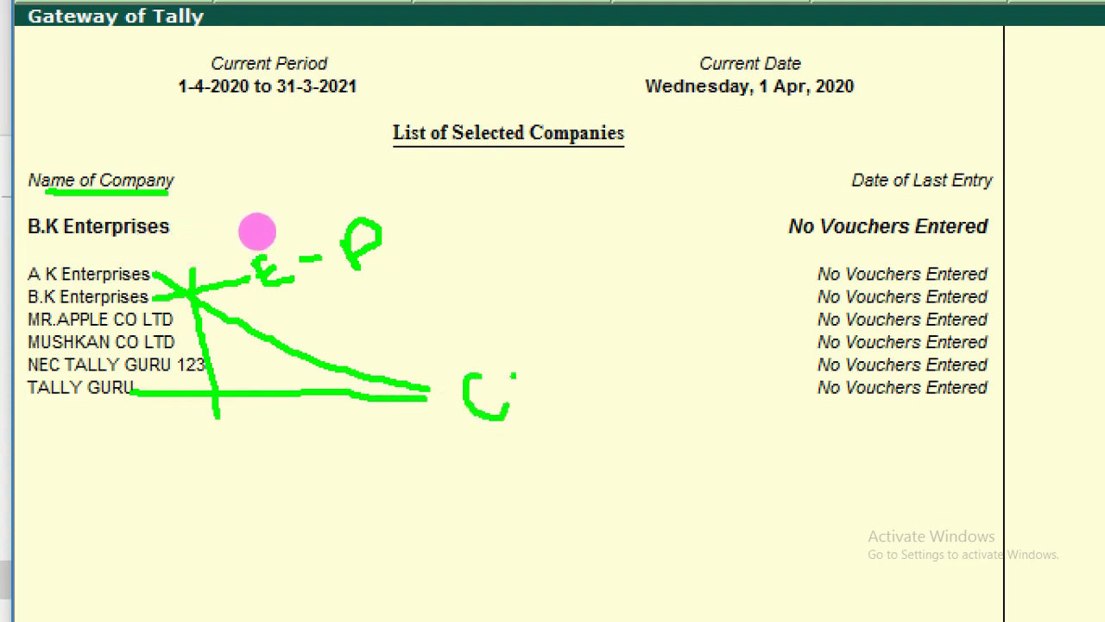
Handwrite a C:\ drive path note beside the company list, then clear the drawings.
{"action": "left_click", "coordinate": [536, 409]}
{"action": "left_click", "coordinate": [532, 361]}
{"action": "left_click_drag", "start_coordinate": [532, 357], "coordinate": [586, 433]}
{"action": "mouse_move", "coordinate": [577, 364]}
{"action": "left_mouse_down"}
{"action": "mouse_move", "coordinate": [654, 345]}
{"action": "mouse_move", "coordinate": [670, 397]}
{"action": "left_mouse_up"}
{"action": "left_click_drag", "start_coordinate": [672, 317], "coordinate": [710, 380]}
{"action": "mouse_move", "coordinate": [719, 318]}
{"action": "left_mouse_down"}
{"action": "mouse_move", "coordinate": [741, 373]}
{"action": "mouse_move", "coordinate": [768, 352]}
{"action": "mouse_move", "coordinate": [751, 375]}
{"action": "left_mouse_up"}
{"action": "left_click", "coordinate": [1, 323]}
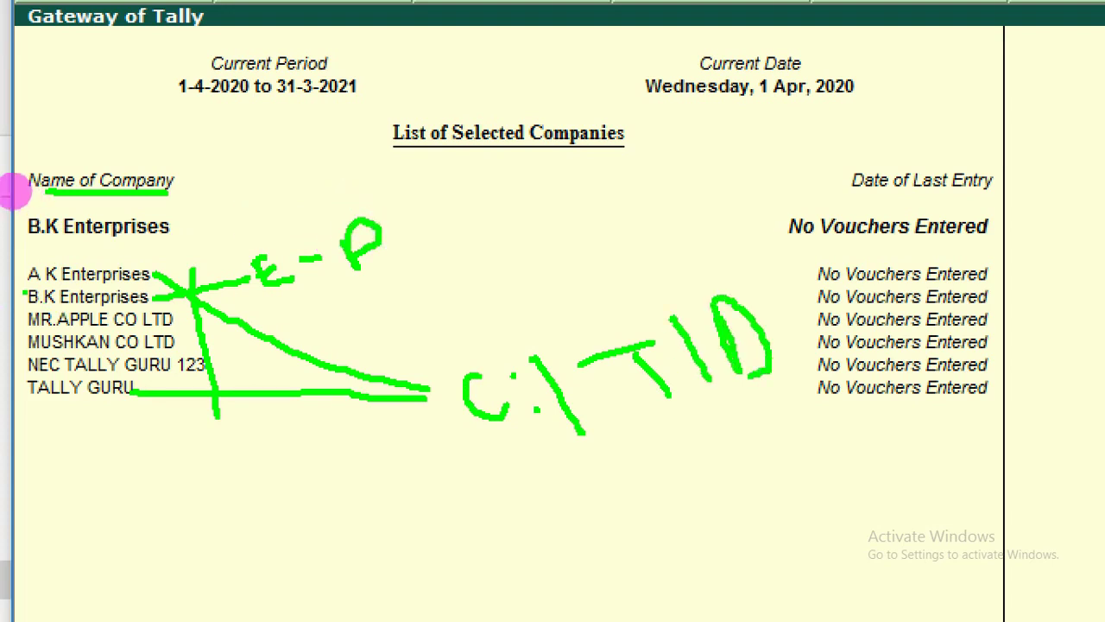
{"action": "left_click_drag", "start_coordinate": [25, 291], "coordinate": [19, 377]}
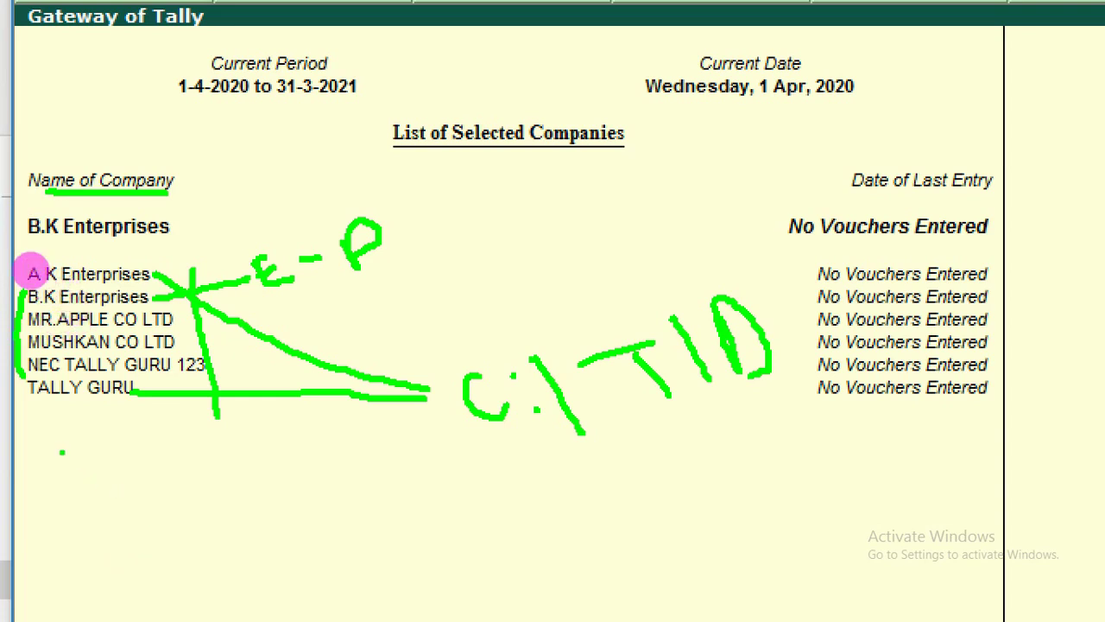
{"action": "mouse_move", "coordinate": [61, 451]}
{"action": "left_mouse_down"}
{"action": "mouse_move", "coordinate": [92, 470]}
{"action": "mouse_move", "coordinate": [81, 450]}
{"action": "mouse_move", "coordinate": [90, 442]}
{"action": "mouse_move", "coordinate": [131, 496]}
{"action": "left_mouse_up"}
{"action": "mouse_move", "coordinate": [128, 451]}
{"action": "left_mouse_down"}
{"action": "mouse_move", "coordinate": [143, 480]}
{"action": "mouse_move", "coordinate": [147, 458]}
{"action": "mouse_move", "coordinate": [202, 489]}
{"action": "mouse_move", "coordinate": [208, 447]}
{"action": "mouse_move", "coordinate": [214, 467]}
{"action": "mouse_move", "coordinate": [261, 488]}
{"action": "left_mouse_up"}
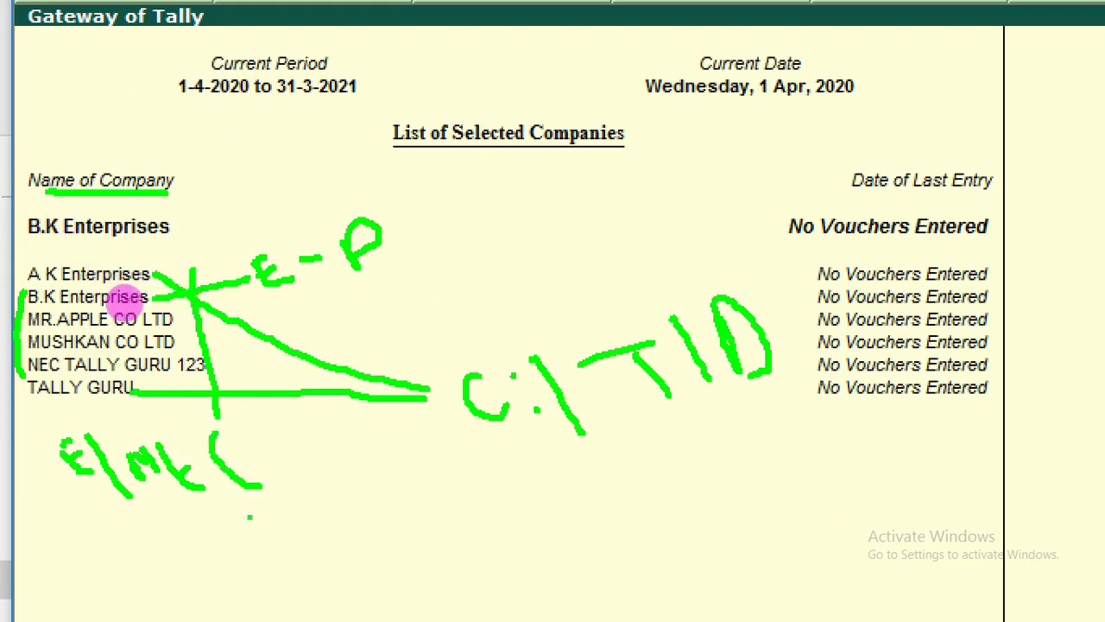
{"action": "key", "text": "Escape"}
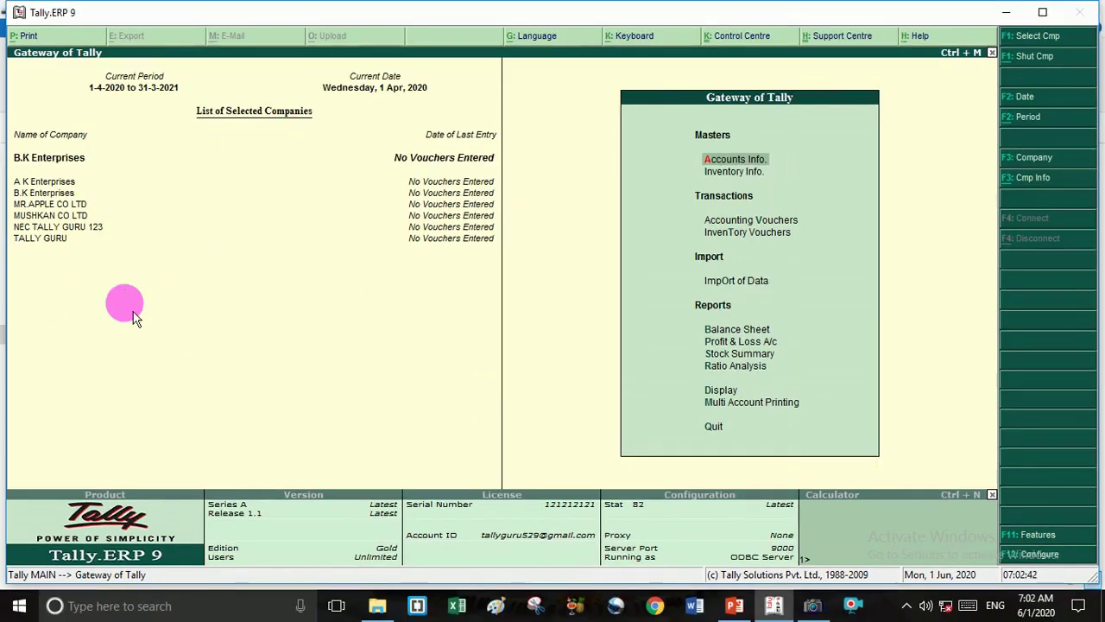
{"action": "key", "text": "ctrl+1"}
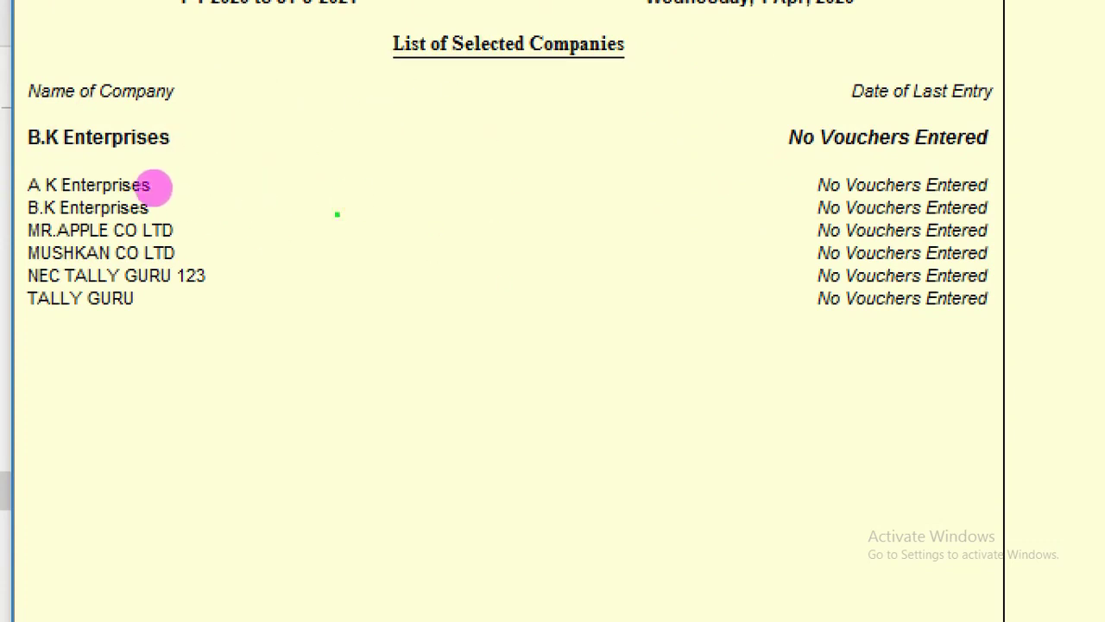
{"action": "mouse_move", "coordinate": [169, 178]}
{"action": "left_mouse_down"}
{"action": "mouse_move", "coordinate": [271, 180]}
{"action": "mouse_move", "coordinate": [239, 353]}
{"action": "mouse_move", "coordinate": [216, 363]}
{"action": "left_mouse_up"}
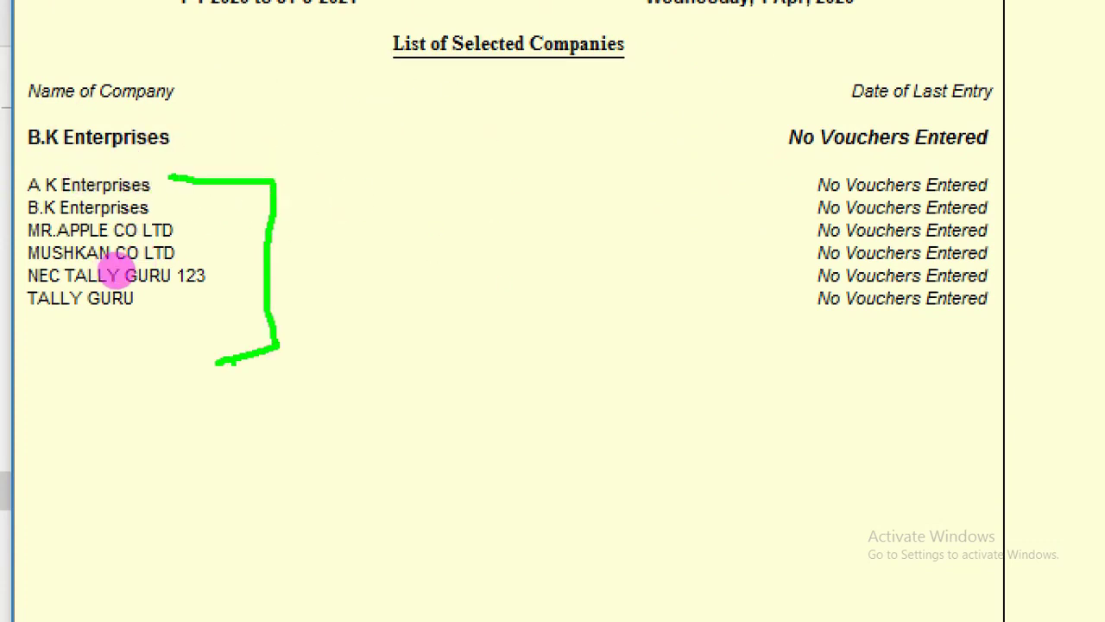
{"action": "key", "text": "Escape"}
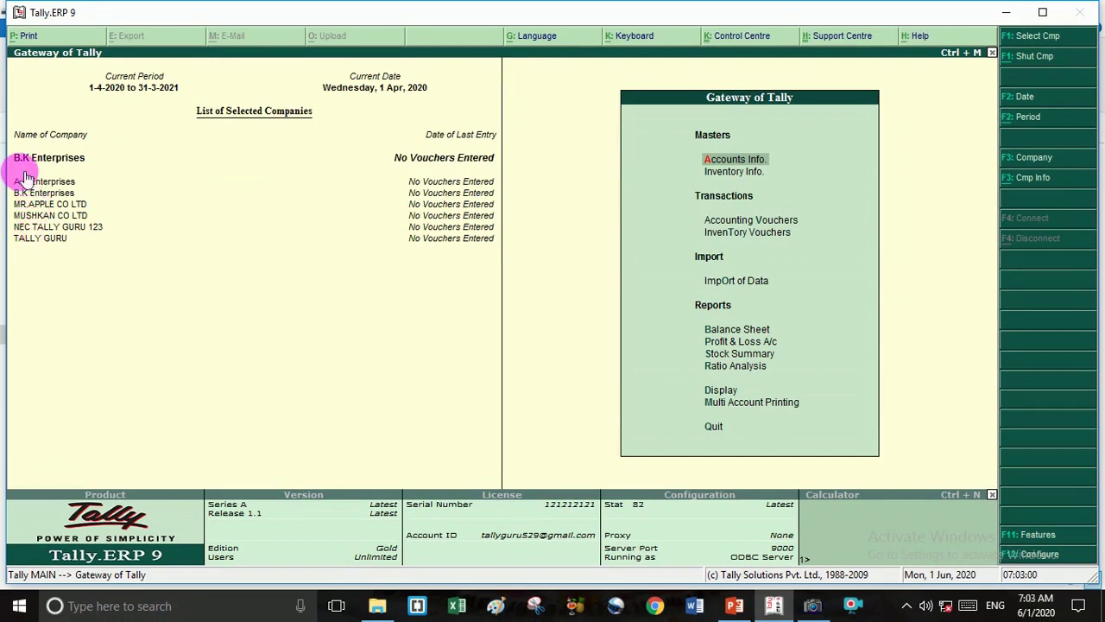
{"action": "key", "text": "ctrl+1"}
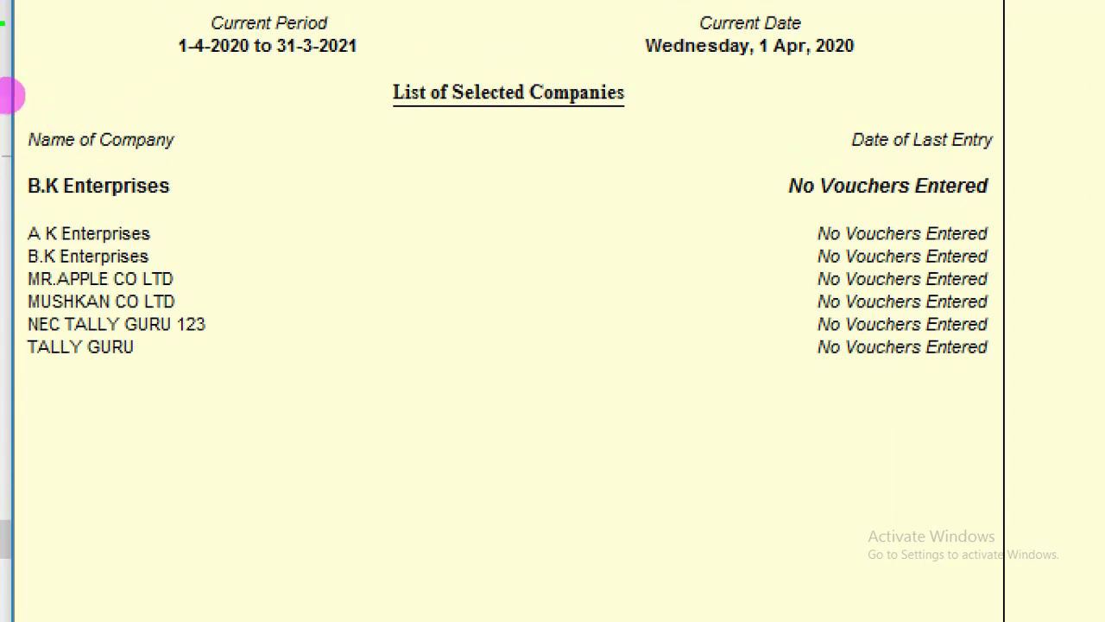
{"action": "left_click_drag", "start_coordinate": [91, 158], "coordinate": [222, 153]}
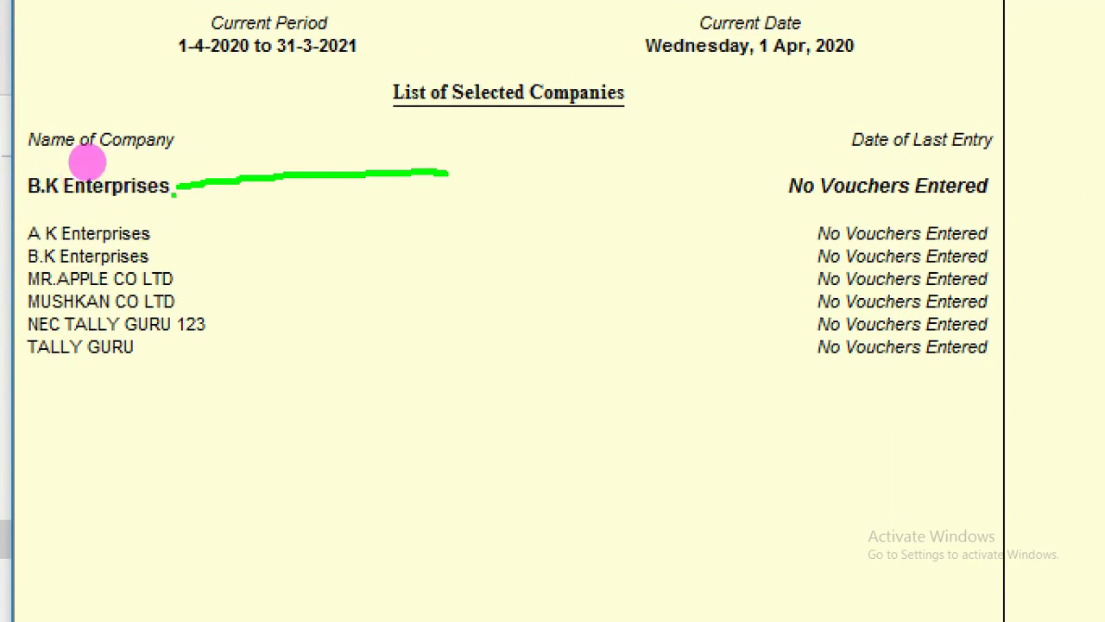
{"action": "left_click_drag", "start_coordinate": [87, 162], "coordinate": [134, 134]}
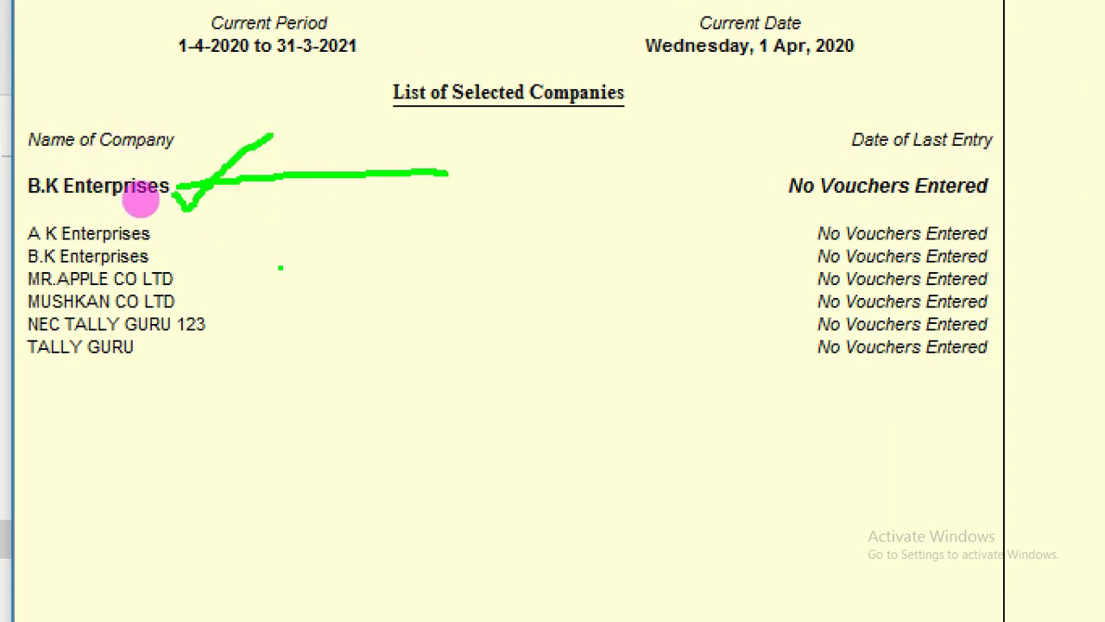
{"action": "mouse_move", "coordinate": [143, 354]}
{"action": "left_mouse_down"}
{"action": "mouse_move", "coordinate": [270, 394]}
{"action": "mouse_move", "coordinate": [304, 418]}
{"action": "left_mouse_up"}
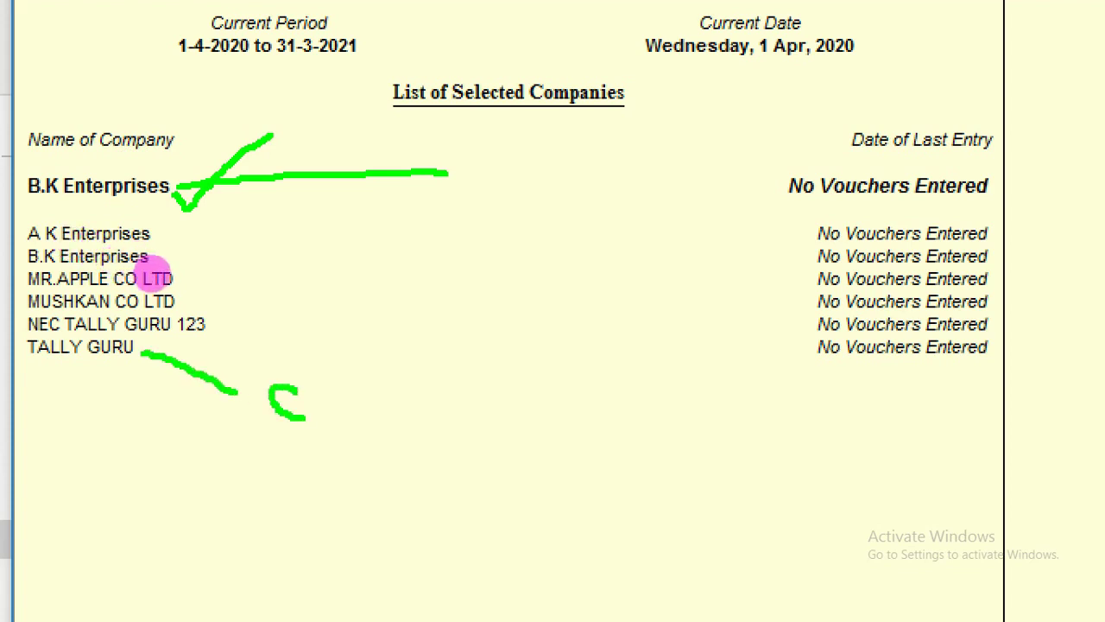
{"action": "left_click", "coordinate": [316, 390]}
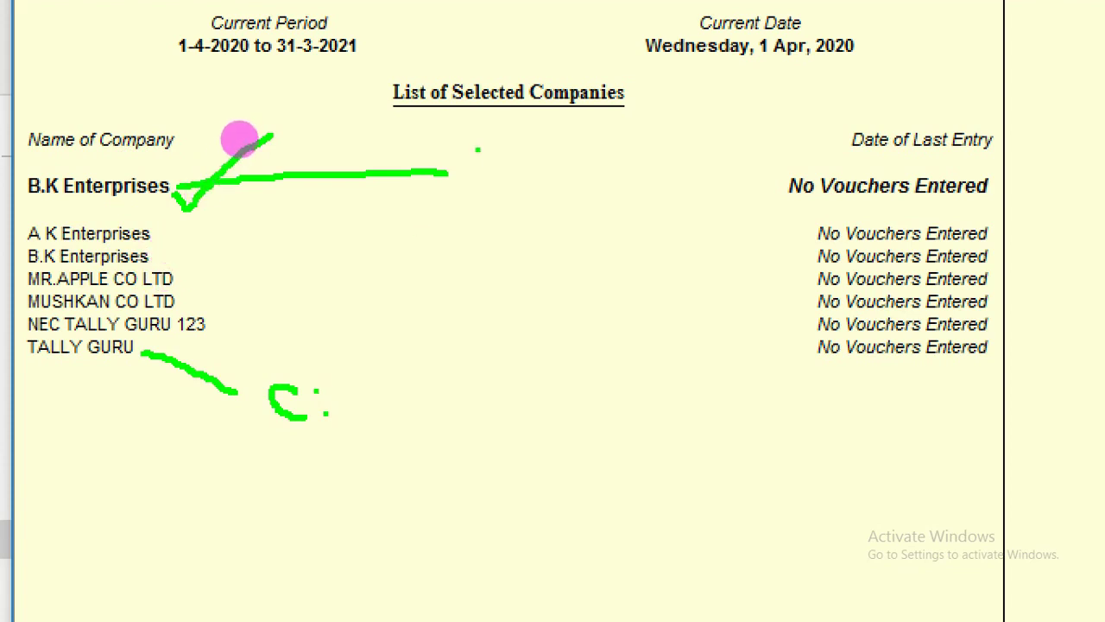
{"action": "mouse_move", "coordinate": [468, 141]}
{"action": "left_mouse_down"}
{"action": "mouse_move", "coordinate": [506, 177]}
{"action": "mouse_move", "coordinate": [488, 158]}
{"action": "mouse_move", "coordinate": [494, 135]}
{"action": "mouse_move", "coordinate": [549, 156]}
{"action": "mouse_move", "coordinate": [563, 136]}
{"action": "mouse_move", "coordinate": [594, 155]}
{"action": "mouse_move", "coordinate": [585, 125]}
{"action": "mouse_move", "coordinate": [600, 157]}
{"action": "mouse_move", "coordinate": [563, 175]}
{"action": "mouse_move", "coordinate": [584, 126]}
{"action": "mouse_move", "coordinate": [591, 169]}
{"action": "left_mouse_up"}
{"action": "left_click", "coordinate": [513, 159]}
{"action": "left_click", "coordinate": [649, 140]}
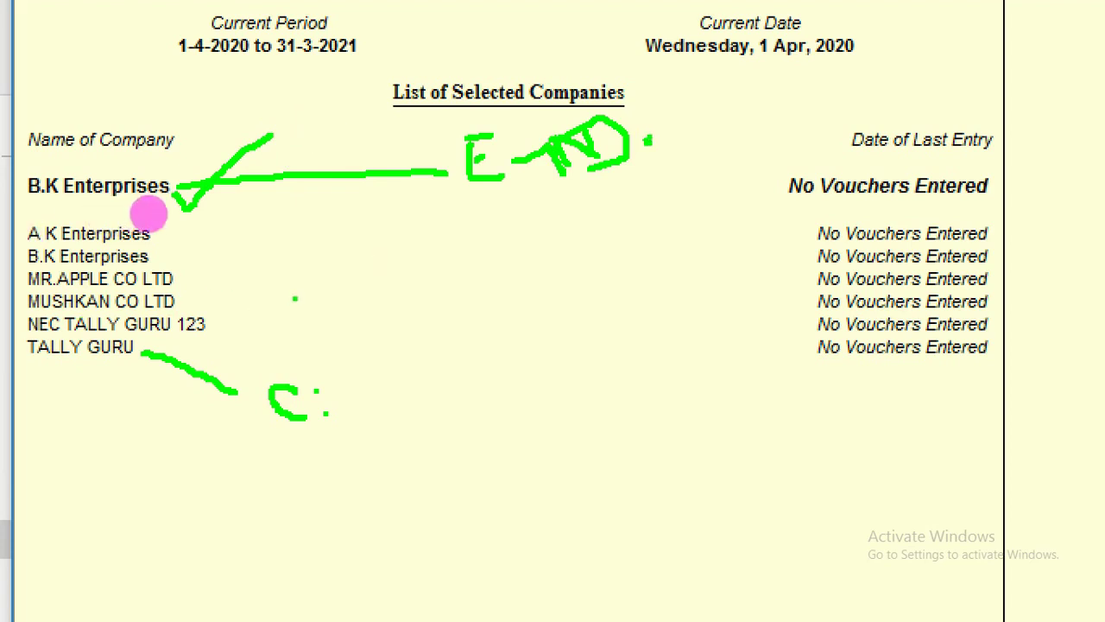
{"action": "left_click_drag", "start_coordinate": [497, 223], "coordinate": [536, 257]}
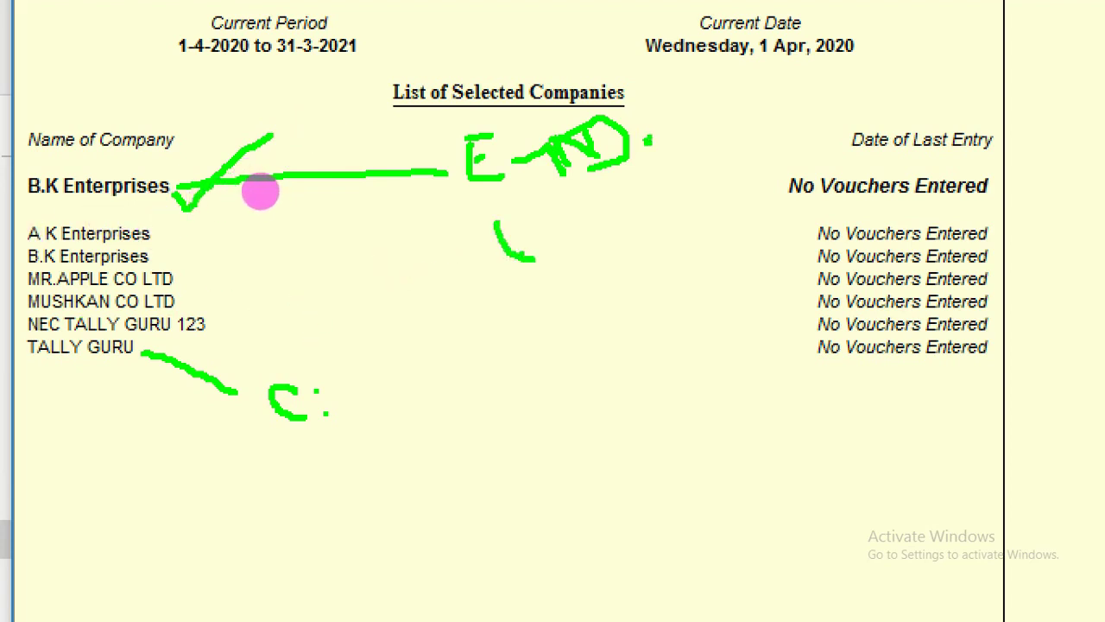
{"action": "left_click_drag", "start_coordinate": [586, 208], "coordinate": [588, 221]}
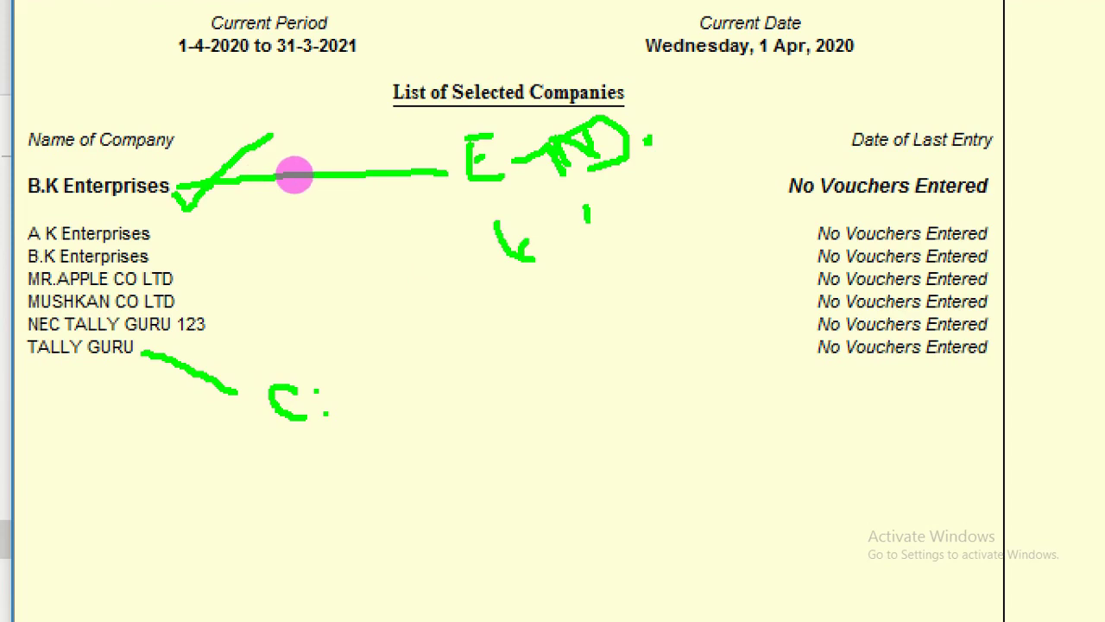
{"action": "key", "text": "Escape"}
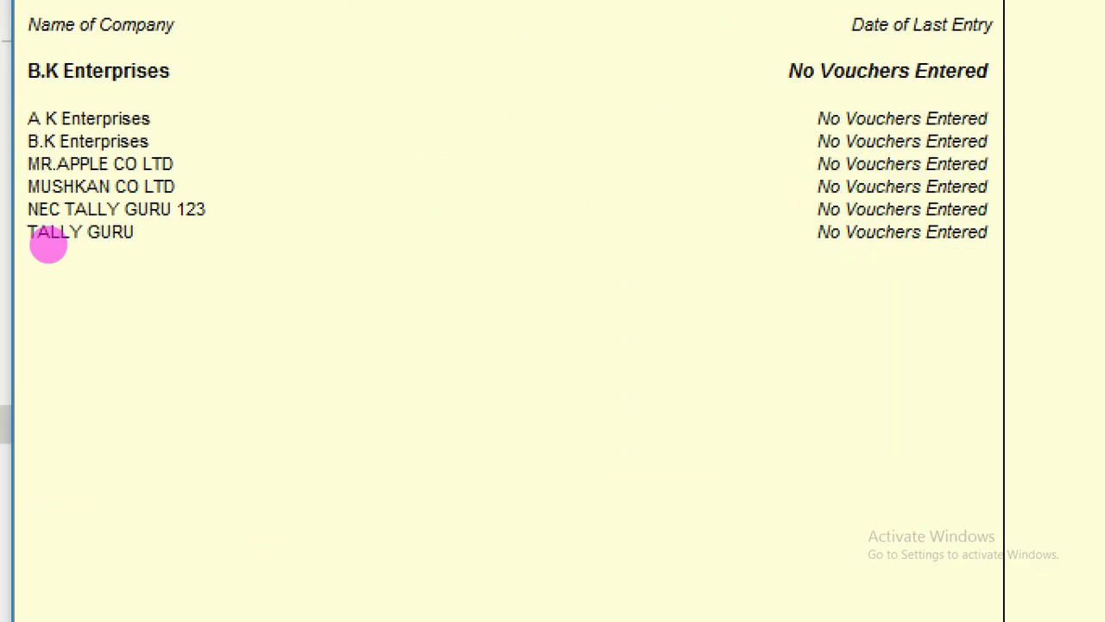
{"action": "scroll", "coordinate": [34, 220], "scroll_direction": "up", "scroll_amount": 2}
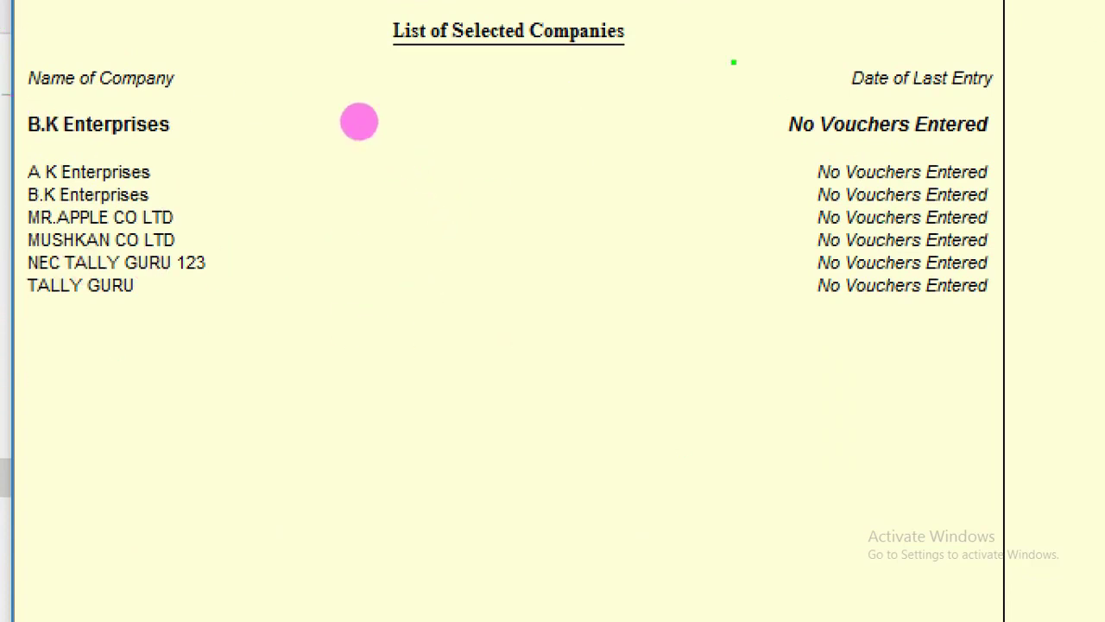
{"action": "mouse_move", "coordinate": [168, 157]}
{"action": "left_mouse_down"}
{"action": "mouse_move", "coordinate": [262, 226]}
{"action": "mouse_move", "coordinate": [273, 302]}
{"action": "mouse_move", "coordinate": [139, 337]}
{"action": "left_mouse_up"}
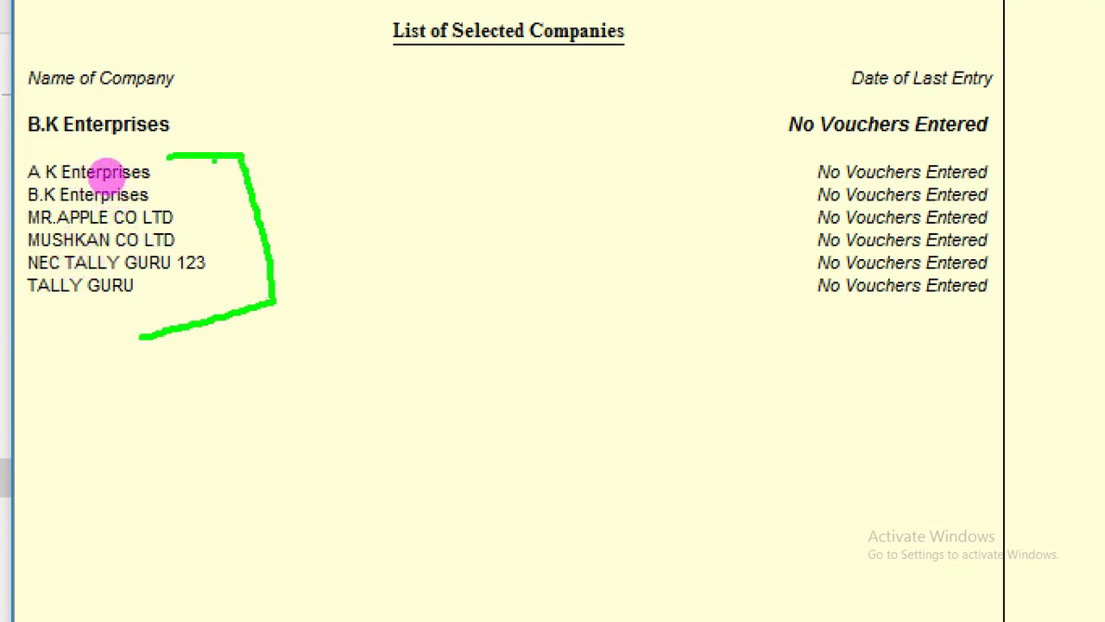
{"action": "left_click_drag", "start_coordinate": [214, 160], "coordinate": [239, 308]}
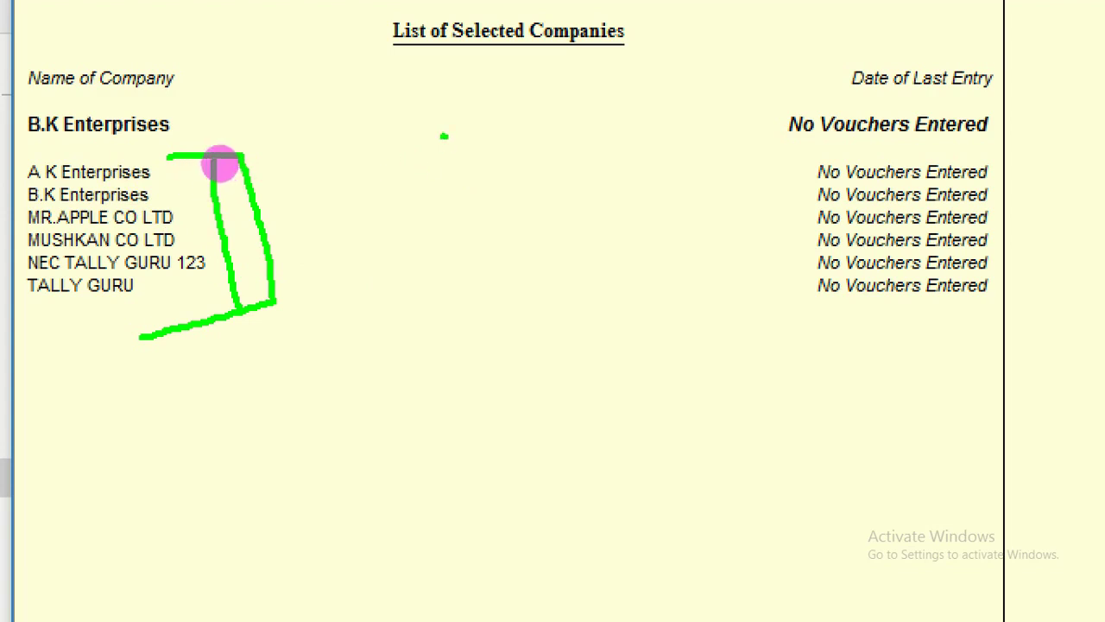
{"action": "left_click_drag", "start_coordinate": [444, 135], "coordinate": [449, 162]}
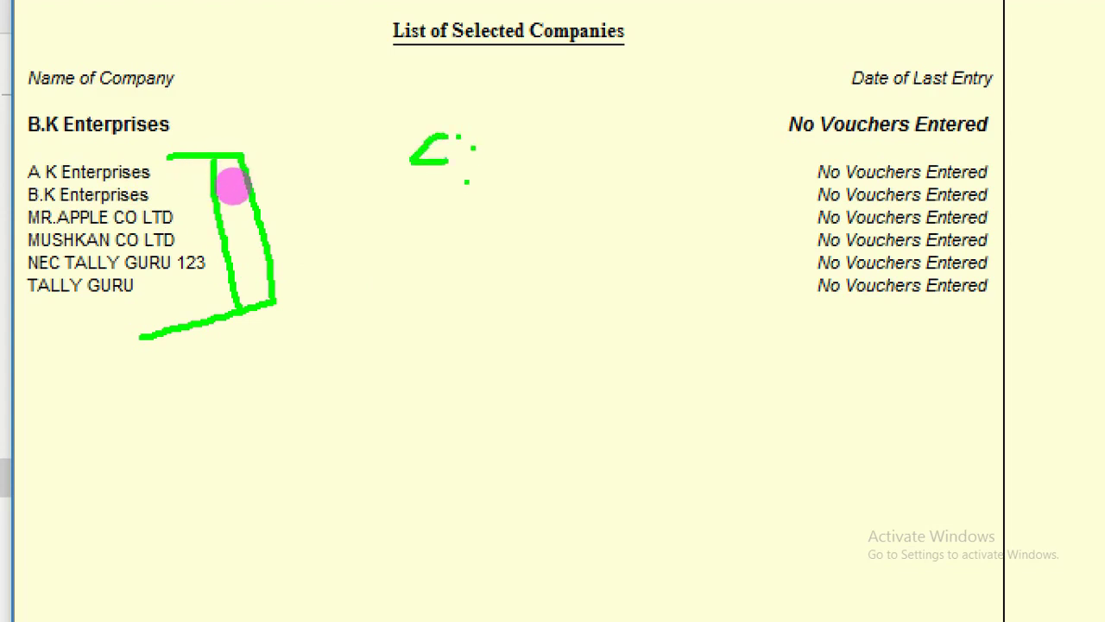
{"action": "mouse_move", "coordinate": [473, 199]}
{"action": "left_mouse_down"}
{"action": "mouse_move", "coordinate": [492, 233]}
{"action": "mouse_move", "coordinate": [470, 199]}
{"action": "mouse_move", "coordinate": [485, 219]}
{"action": "left_mouse_up"}
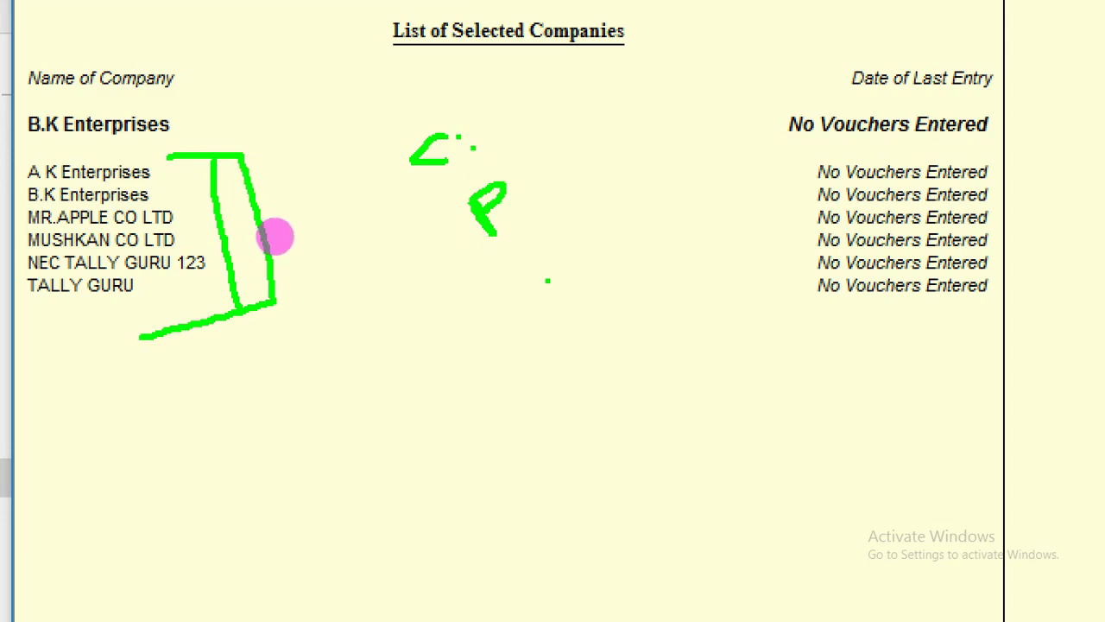
{"action": "mouse_move", "coordinate": [547, 269]}
{"action": "left_mouse_down"}
{"action": "mouse_move", "coordinate": [570, 311]}
{"action": "mouse_move", "coordinate": [580, 295]}
{"action": "left_mouse_up"}
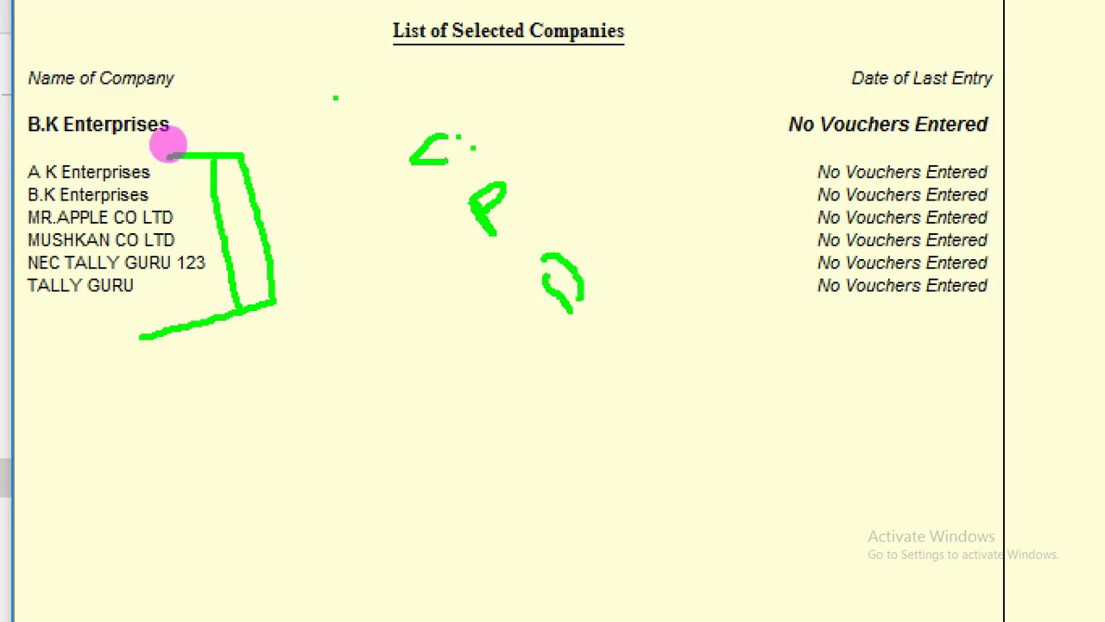
{"action": "key", "text": "Escape"}
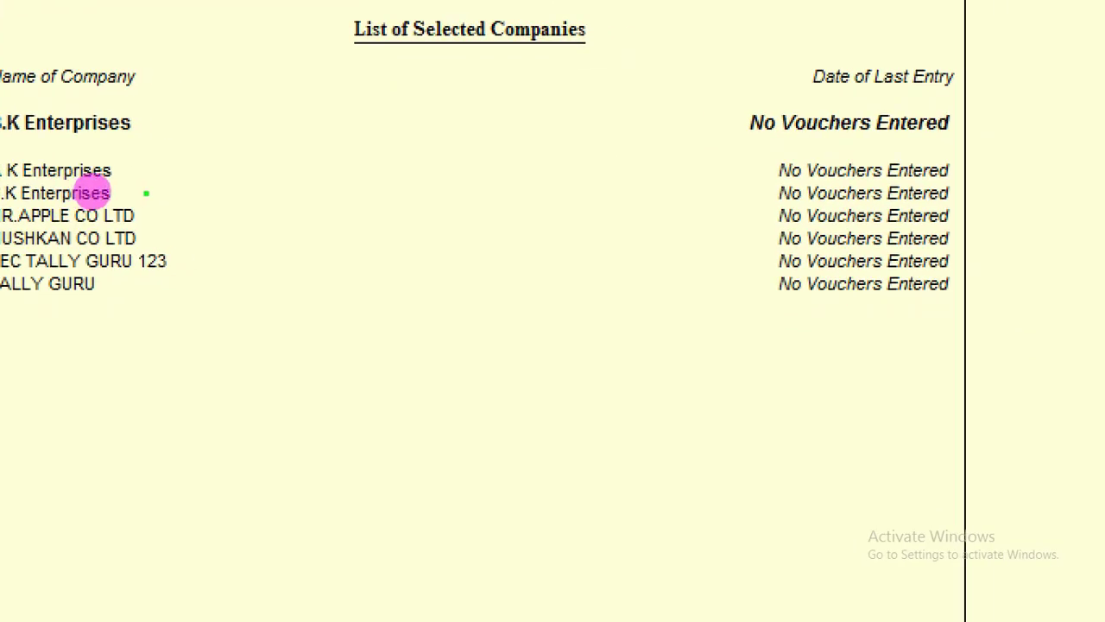
{"action": "mouse_move", "coordinate": [143, 164]}
{"action": "left_mouse_down"}
{"action": "mouse_move", "coordinate": [172, 190]}
{"action": "mouse_move", "coordinate": [184, 292]}
{"action": "mouse_move", "coordinate": [171, 304]}
{"action": "left_mouse_up"}
{"action": "key", "text": "Escape"}
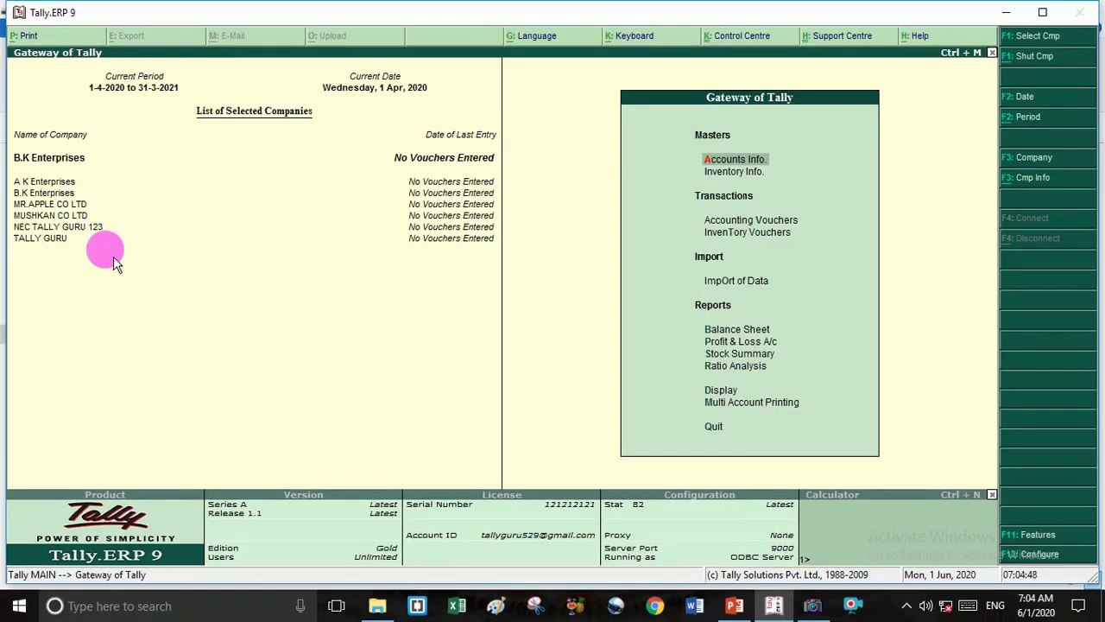
{"action": "key", "text": "ctrl+1"}
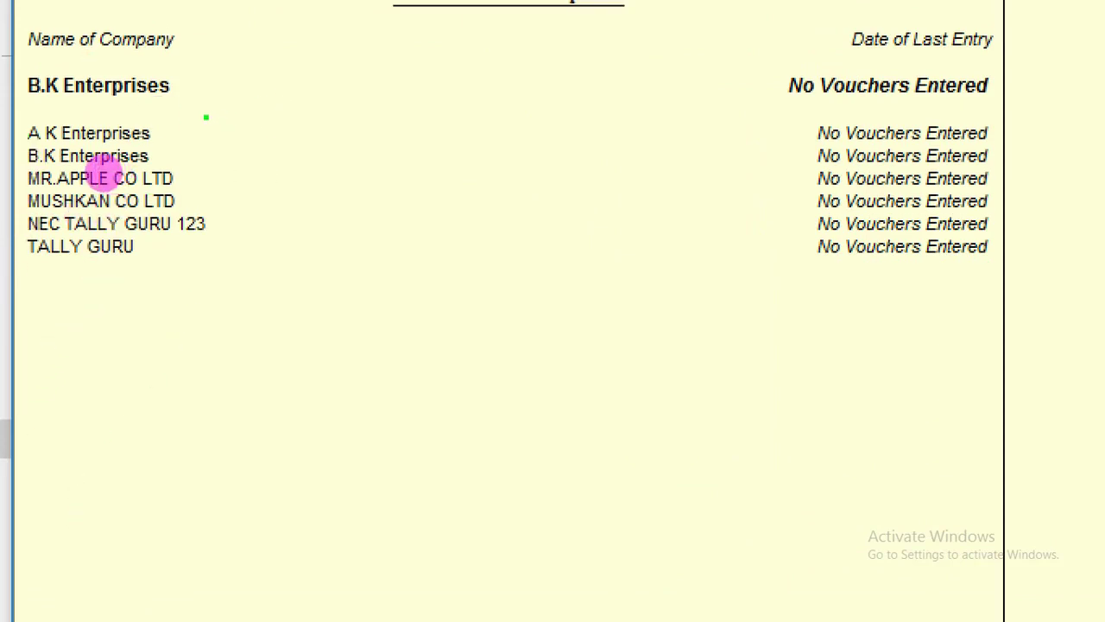
{"action": "mouse_move", "coordinate": [206, 117]}
{"action": "left_mouse_down"}
{"action": "mouse_move", "coordinate": [240, 118]}
{"action": "mouse_move", "coordinate": [254, 255]}
{"action": "mouse_move", "coordinate": [204, 274]}
{"action": "left_mouse_up"}
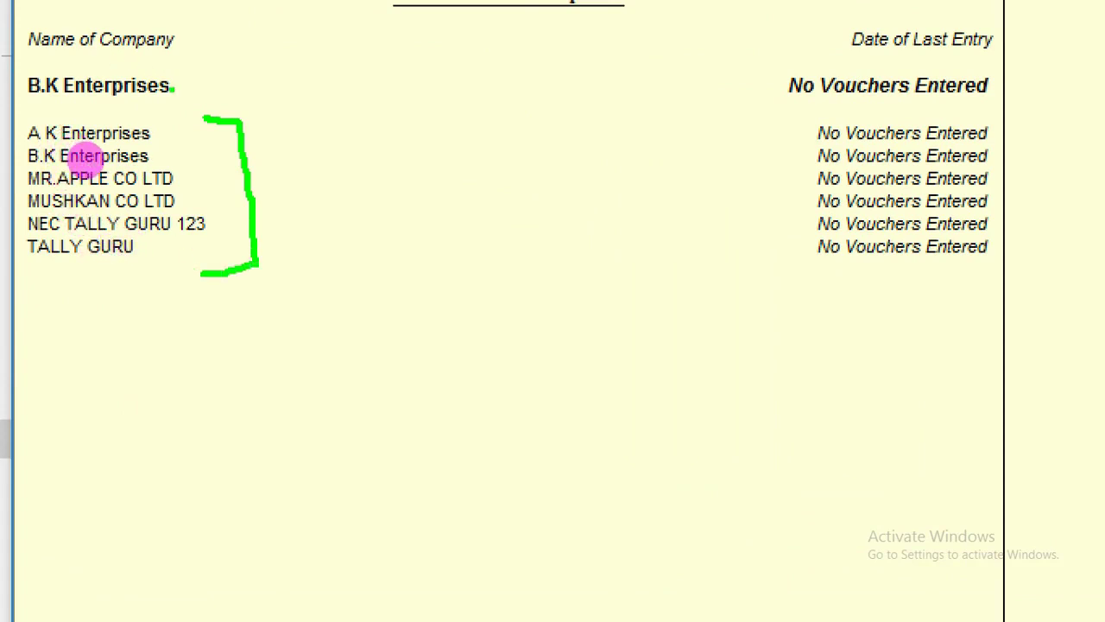
{"action": "mouse_move", "coordinate": [173, 88]}
{"action": "left_mouse_down"}
{"action": "mouse_move", "coordinate": [286, 59]}
{"action": "mouse_move", "coordinate": [325, 64]}
{"action": "mouse_move", "coordinate": [311, 43]}
{"action": "mouse_move", "coordinate": [322, 32]}
{"action": "mouse_move", "coordinate": [373, 66]}
{"action": "mouse_move", "coordinate": [380, 37]}
{"action": "mouse_move", "coordinate": [399, 66]}
{"action": "left_mouse_up"}
{"action": "left_click", "coordinate": [296, 38]}
{"action": "left_click", "coordinate": [313, 52]}
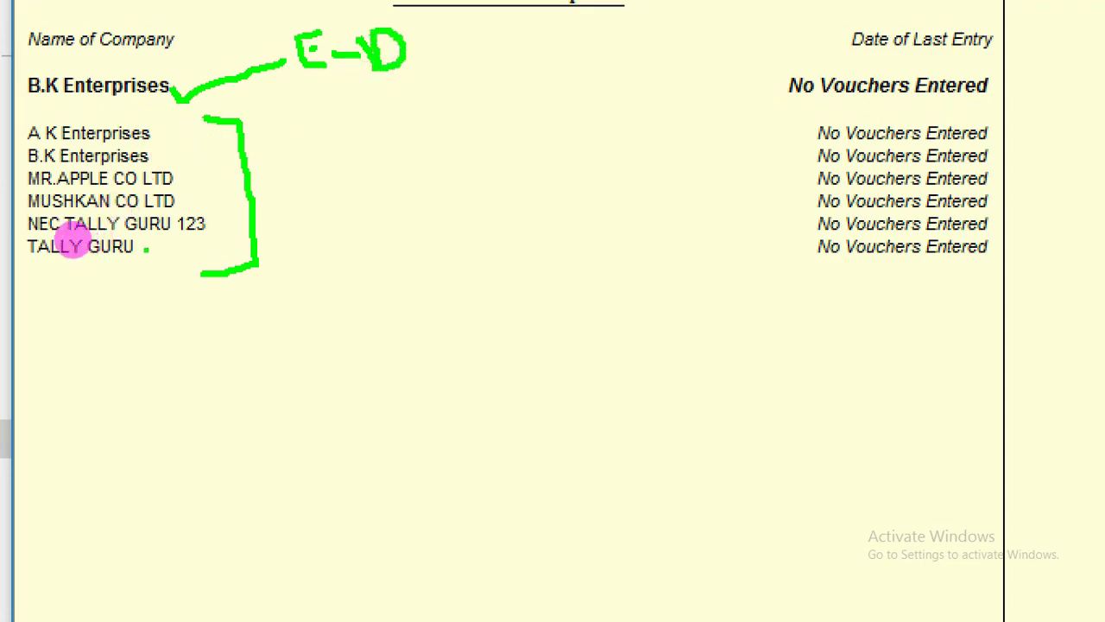
{"action": "mouse_move", "coordinate": [146, 248]}
{"action": "left_mouse_down"}
{"action": "mouse_move", "coordinate": [383, 289]}
{"action": "mouse_move", "coordinate": [439, 286]}
{"action": "mouse_move", "coordinate": [504, 322]}
{"action": "left_mouse_up"}
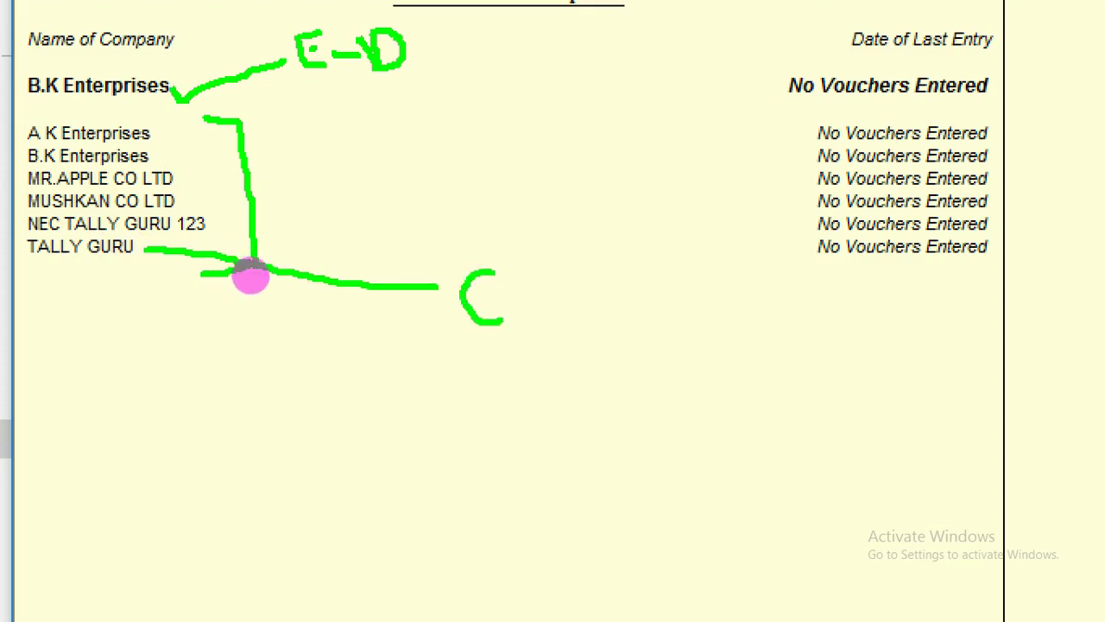
{"action": "left_click", "coordinate": [507, 285]}
{"action": "left_click", "coordinate": [520, 325]}
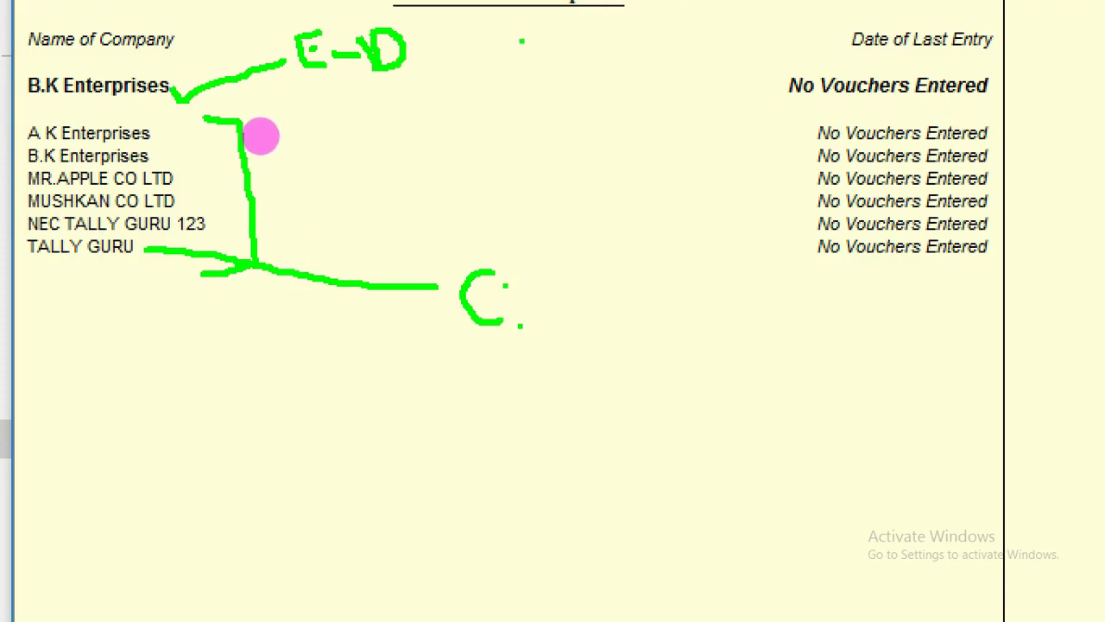
{"action": "key", "text": "Escape"}
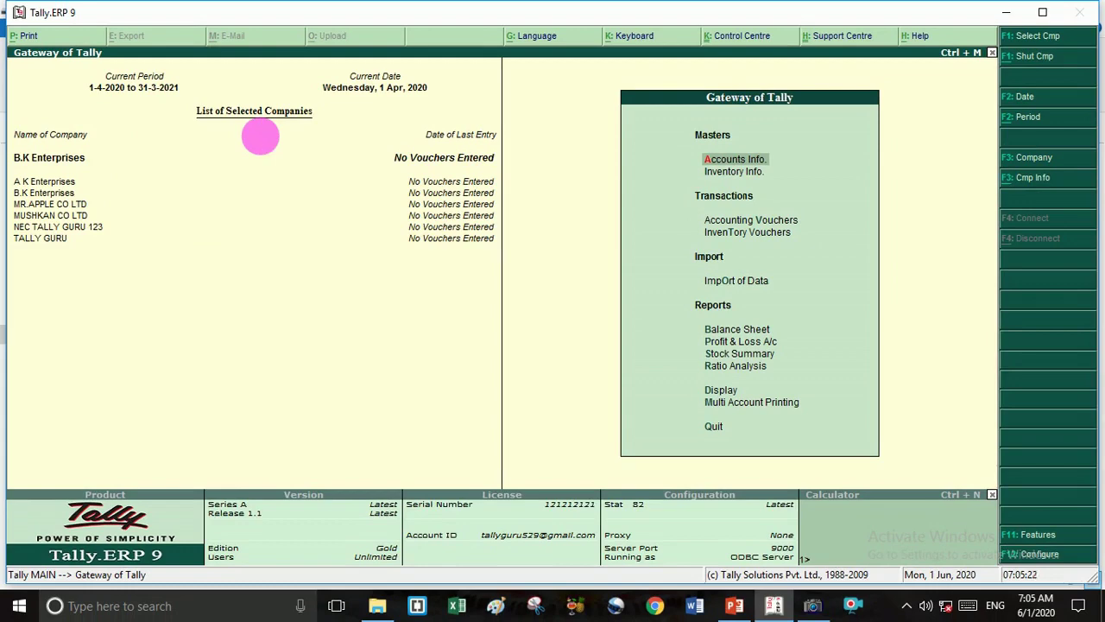
{"action": "key", "text": "ctrl+1"}
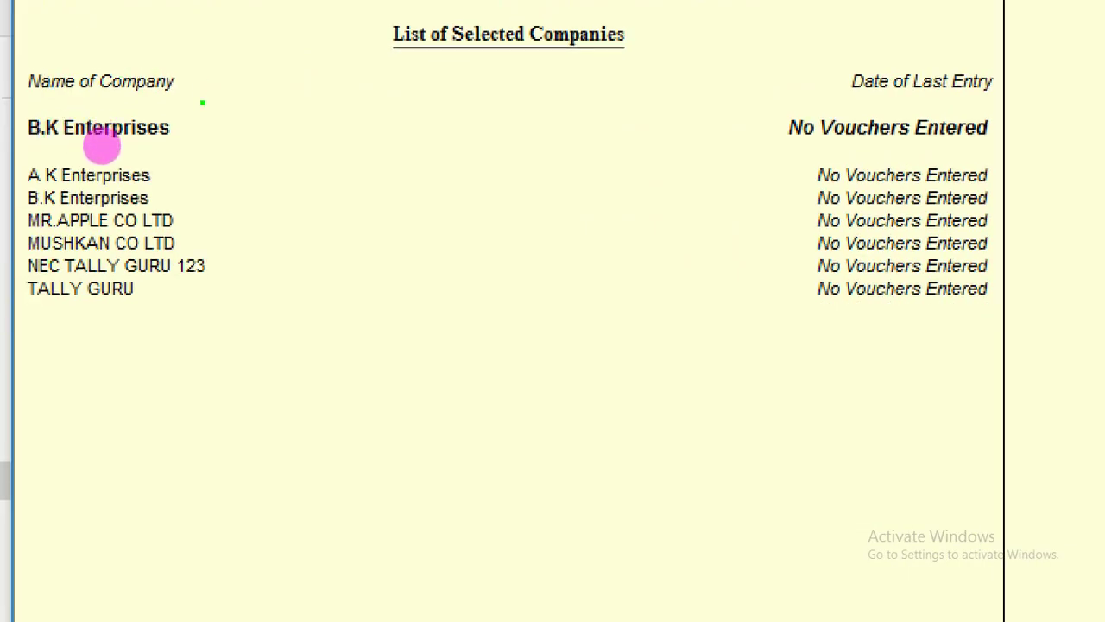
{"action": "mouse_move", "coordinate": [175, 153]}
{"action": "left_mouse_down"}
{"action": "mouse_move", "coordinate": [238, 272]}
{"action": "mouse_move", "coordinate": [115, 348]}
{"action": "mouse_move", "coordinate": [88, 350]}
{"action": "left_mouse_up"}
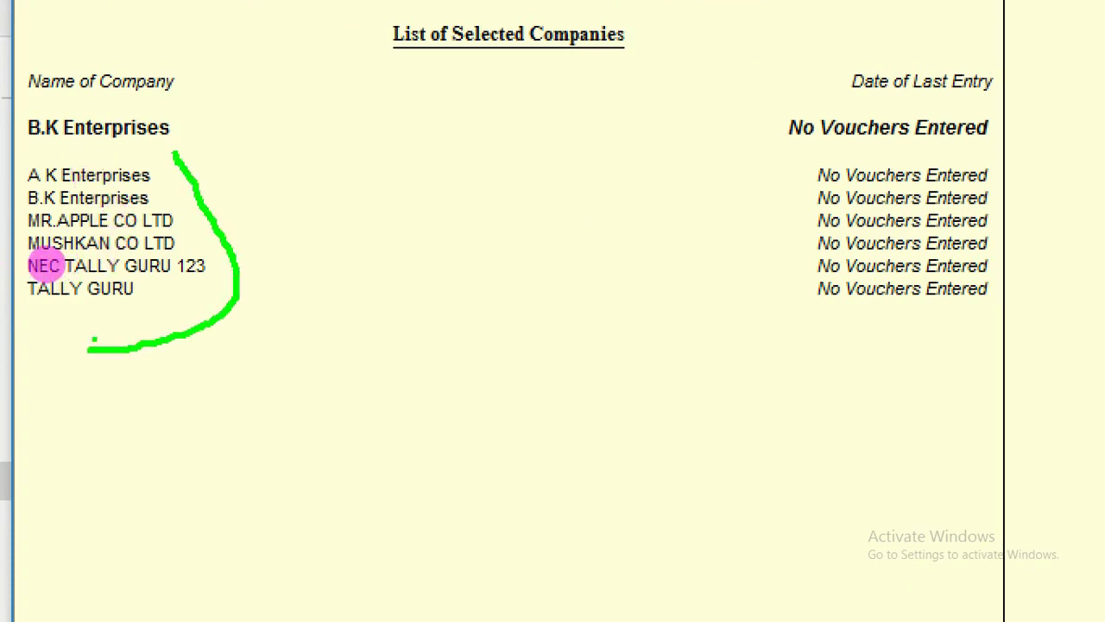
{"action": "left_click_drag", "start_coordinate": [74, 380], "coordinate": [80, 422]}
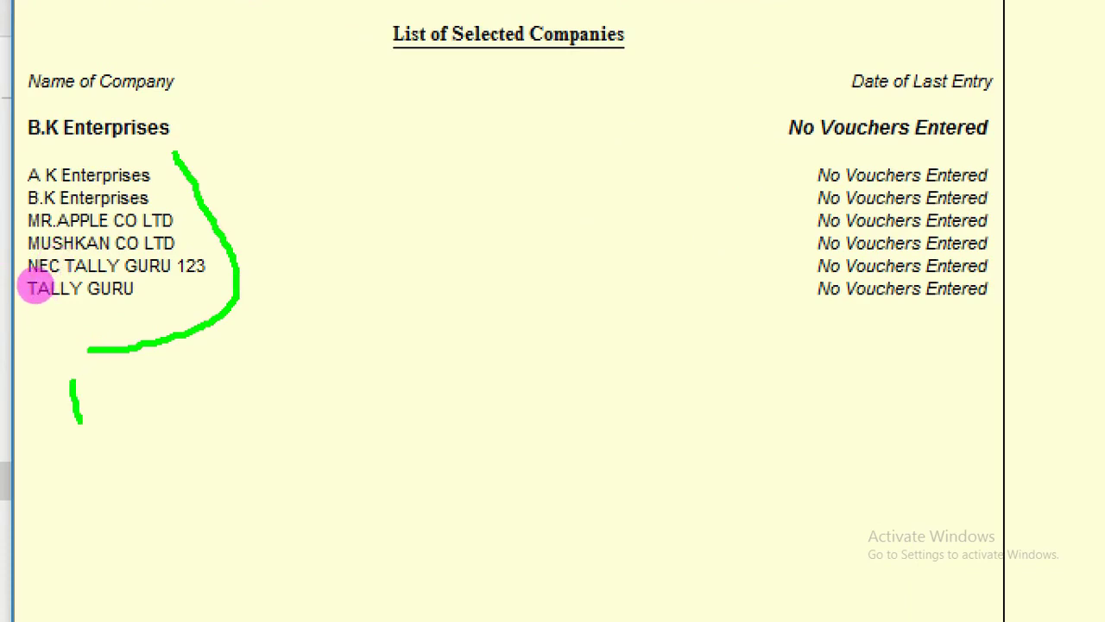
{"action": "mouse_move", "coordinate": [70, 380]}
{"action": "left_mouse_down"}
{"action": "mouse_move", "coordinate": [103, 370]}
{"action": "mouse_move", "coordinate": [103, 388]}
{"action": "left_mouse_up"}
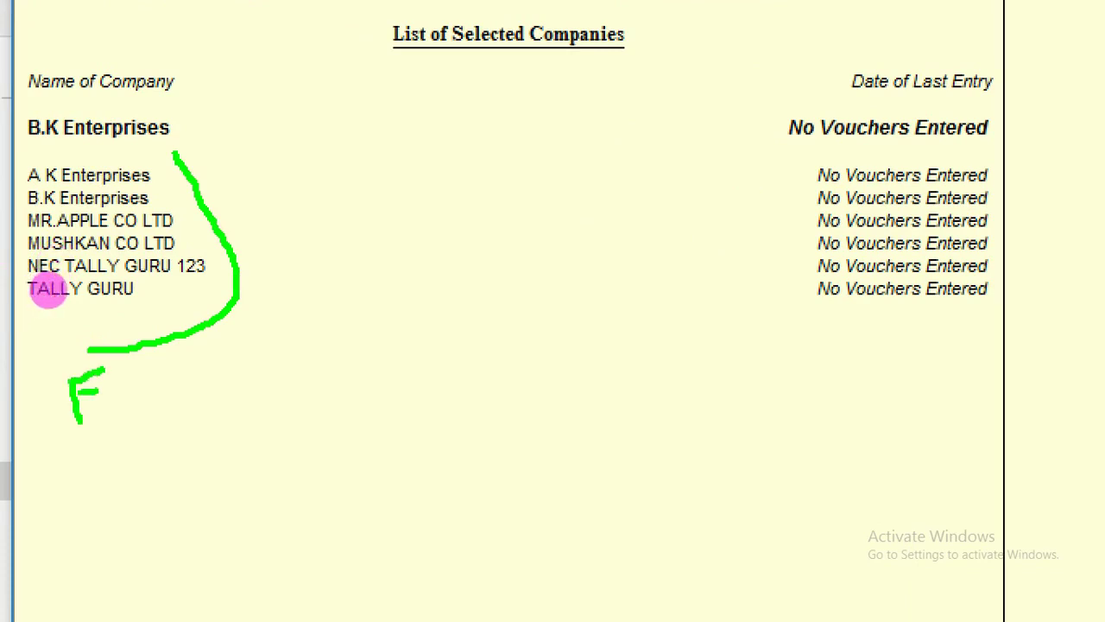
{"action": "left_click", "coordinate": [119, 377]}
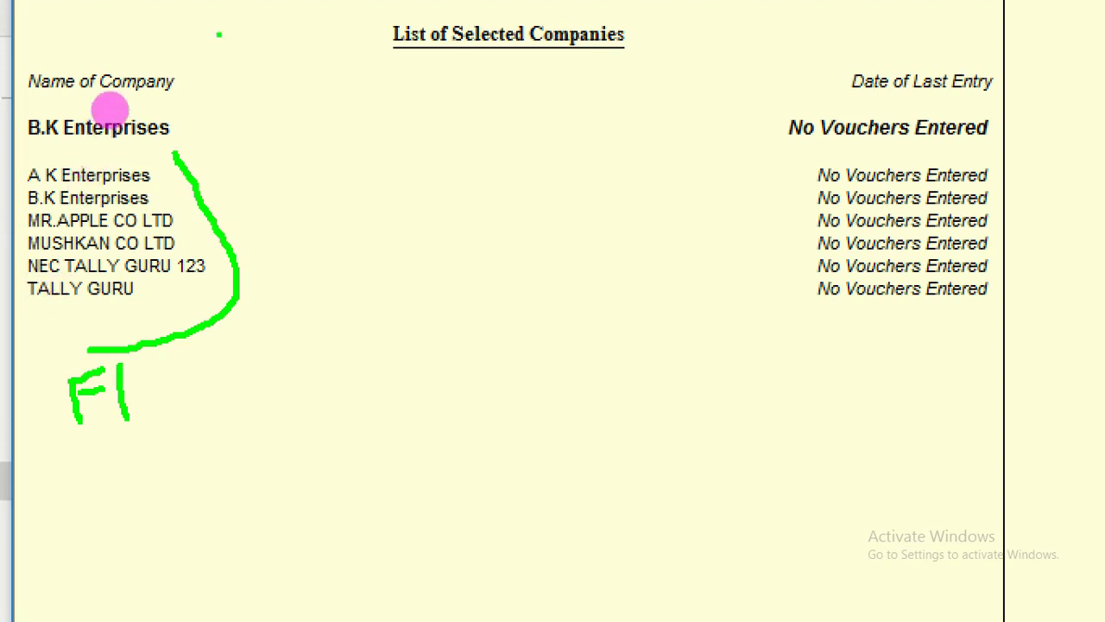
{"action": "mouse_move", "coordinate": [185, 121]}
{"action": "left_mouse_down"}
{"action": "mouse_move", "coordinate": [195, 131]}
{"action": "mouse_move", "coordinate": [250, 85]}
{"action": "left_mouse_up"}
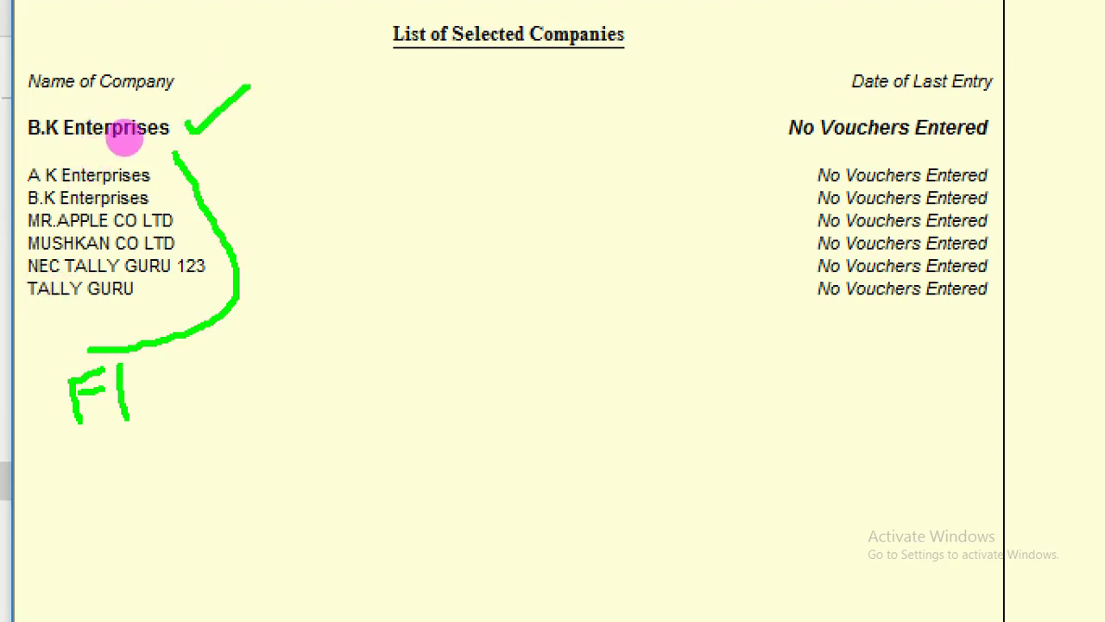
{"action": "left_click_drag", "start_coordinate": [141, 290], "coordinate": [172, 298]}
{"action": "left_click_drag", "start_coordinate": [185, 83], "coordinate": [203, 100]}
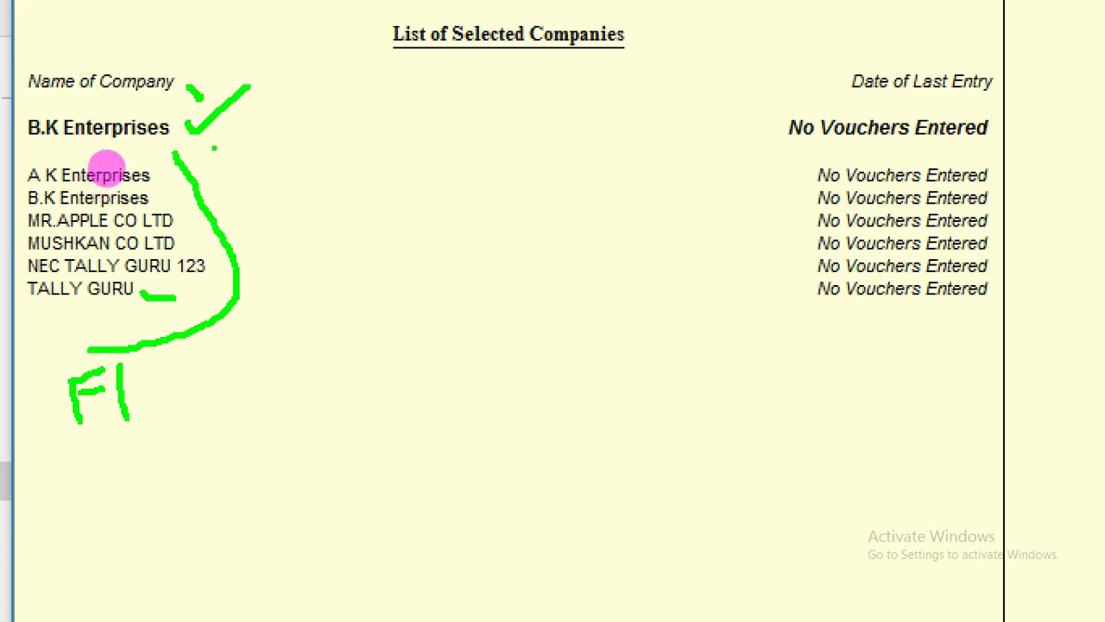
{"action": "mouse_move", "coordinate": [215, 148]}
{"action": "left_mouse_down"}
{"action": "mouse_move", "coordinate": [235, 207]}
{"action": "mouse_move", "coordinate": [244, 344]}
{"action": "left_mouse_up"}
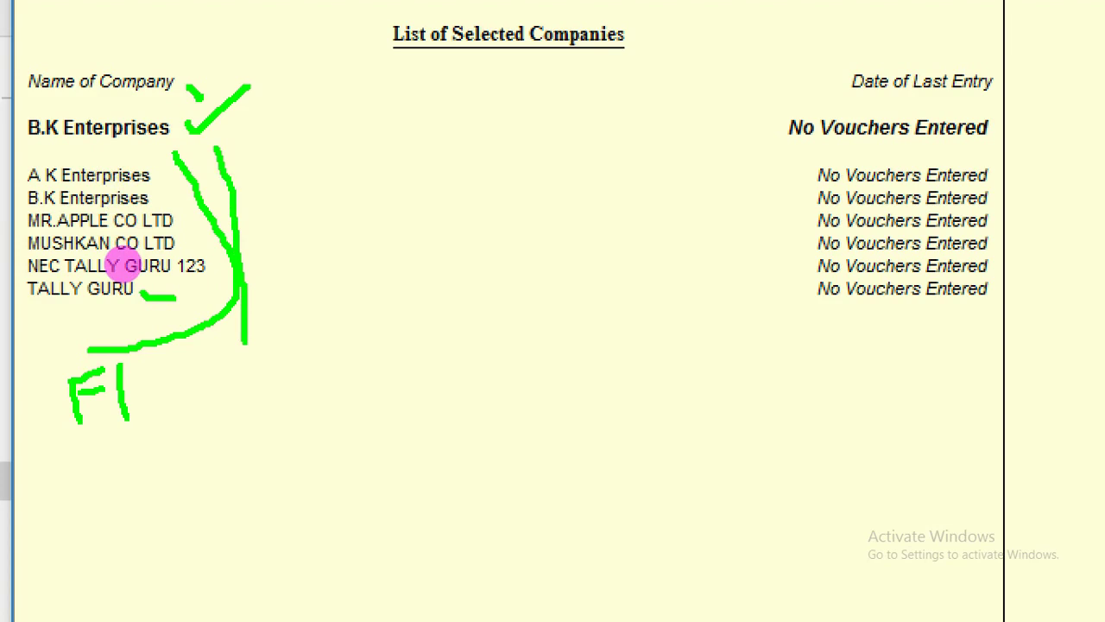
{"action": "key", "text": "Escape"}
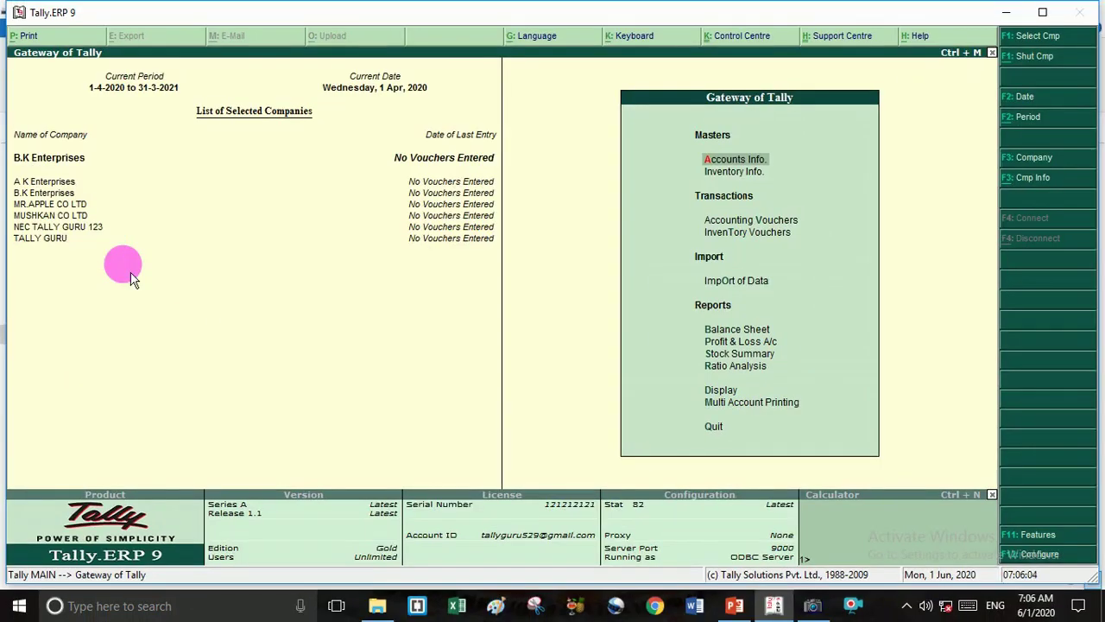
Pick TALLY GURU from the List of Companies to replace B.K Enterprises, and mark it.
{"action": "key", "text": "F3"}
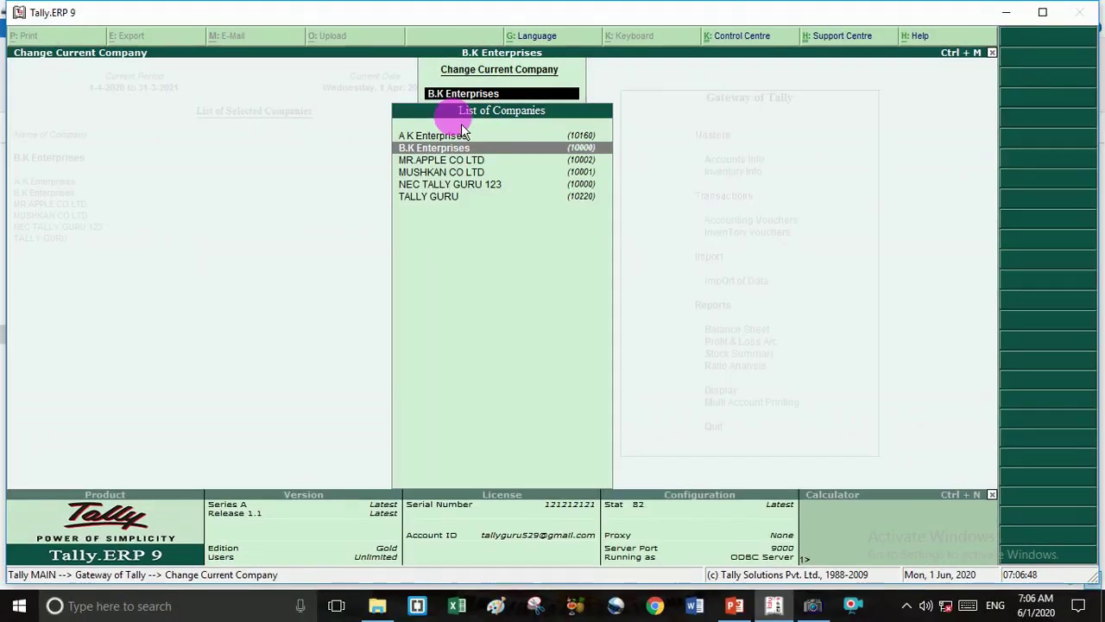
{"action": "key", "text": "Down"}
{"action": "key", "text": "Down"}
{"action": "key", "text": "Down"}
{"action": "key", "text": "Down"}
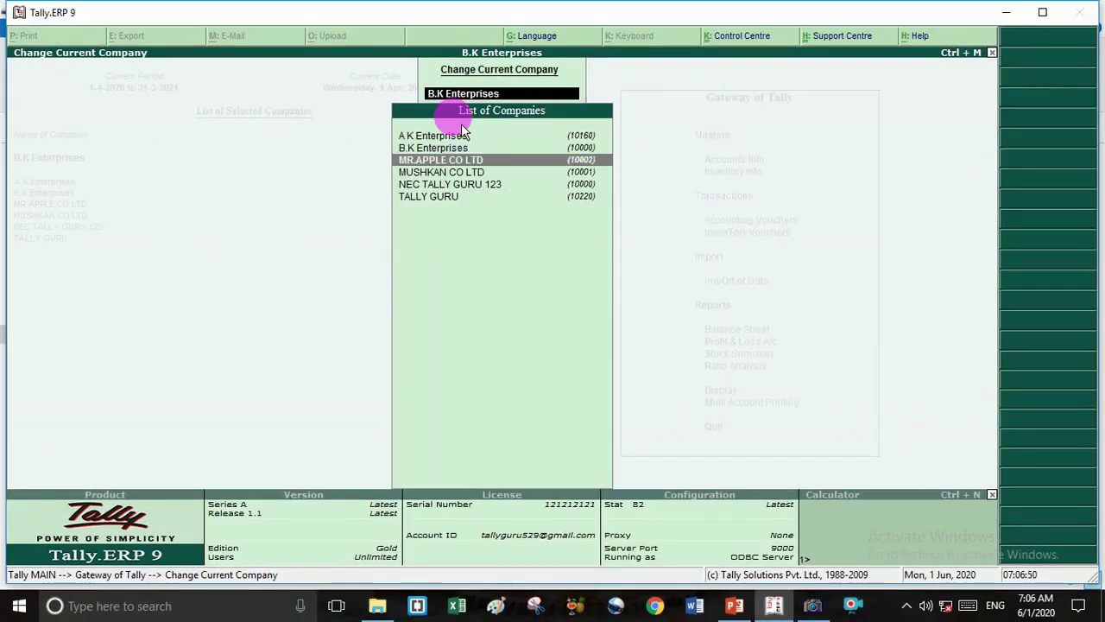
{"action": "key", "text": "Return"}
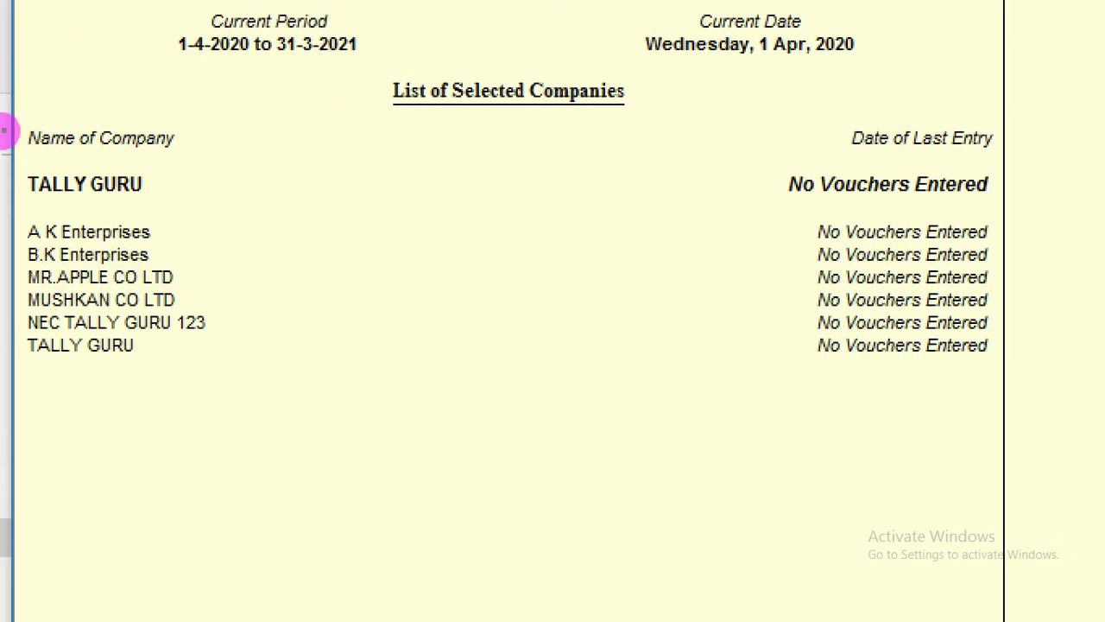
{"action": "left_click_drag", "start_coordinate": [159, 183], "coordinate": [411, 148]}
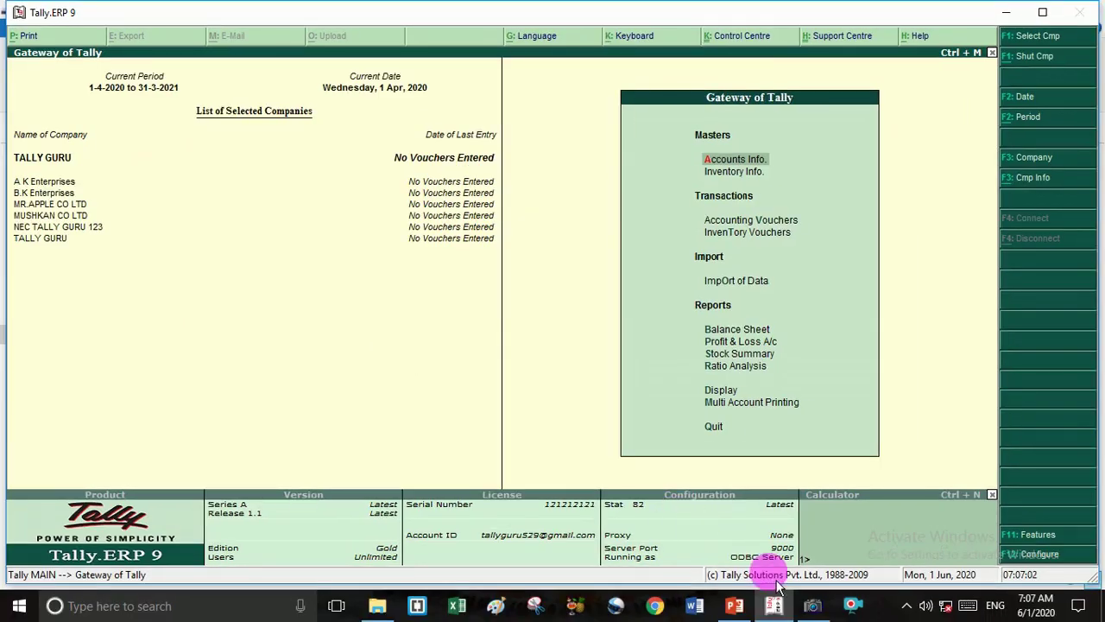
{"action": "left_click", "coordinate": [812, 606]}
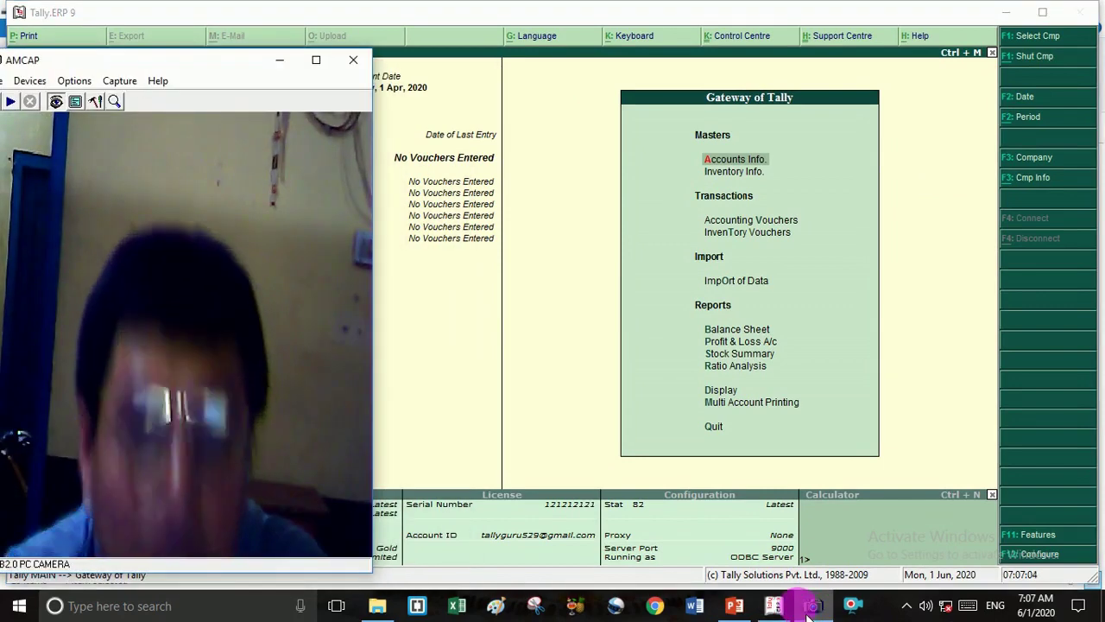
{"action": "mouse_move", "coordinate": [774, 606]}
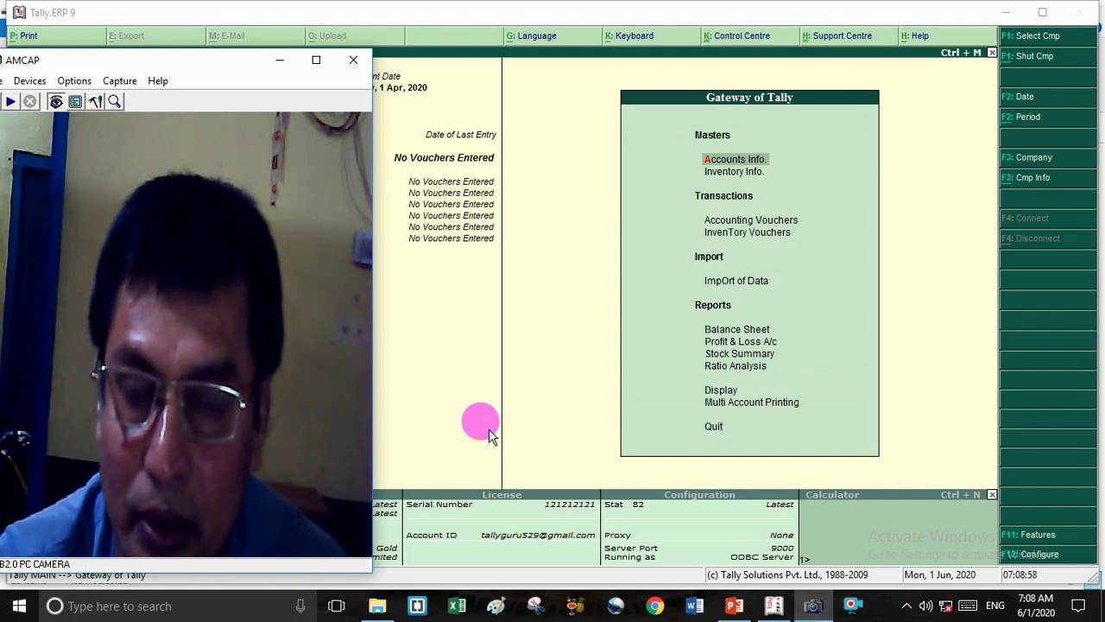
{"action": "left_click", "coordinate": [812, 605]}
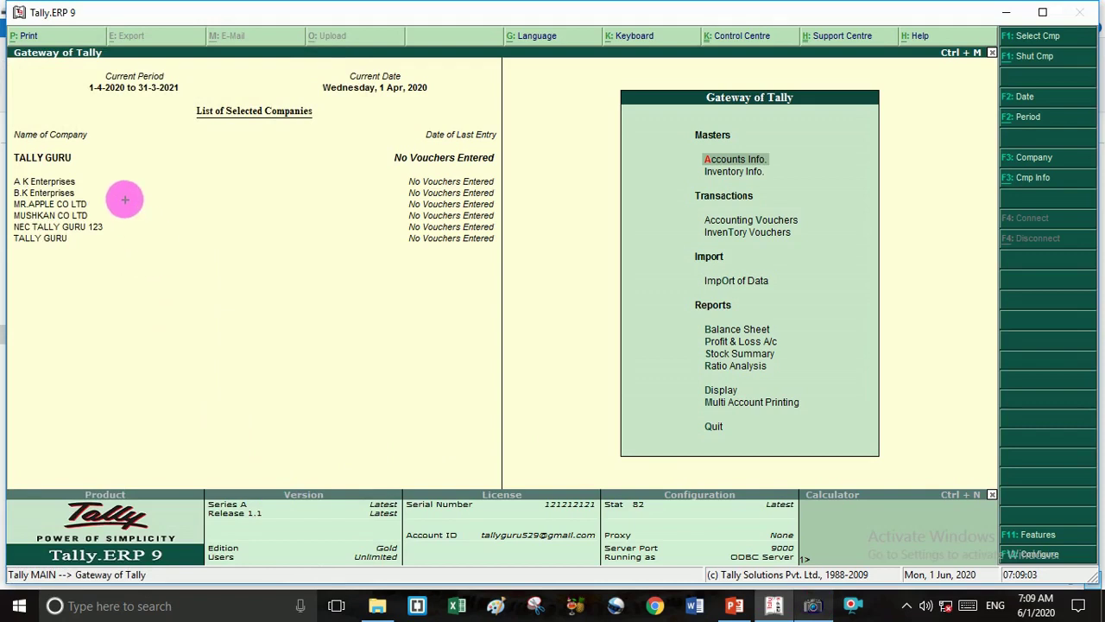
{"action": "mouse_move", "coordinate": [94, 168]}
{"action": "left_mouse_down"}
{"action": "mouse_move", "coordinate": [116, 175]}
{"action": "mouse_move", "coordinate": [122, 246]}
{"action": "mouse_move", "coordinate": [76, 266]}
{"action": "left_mouse_up"}
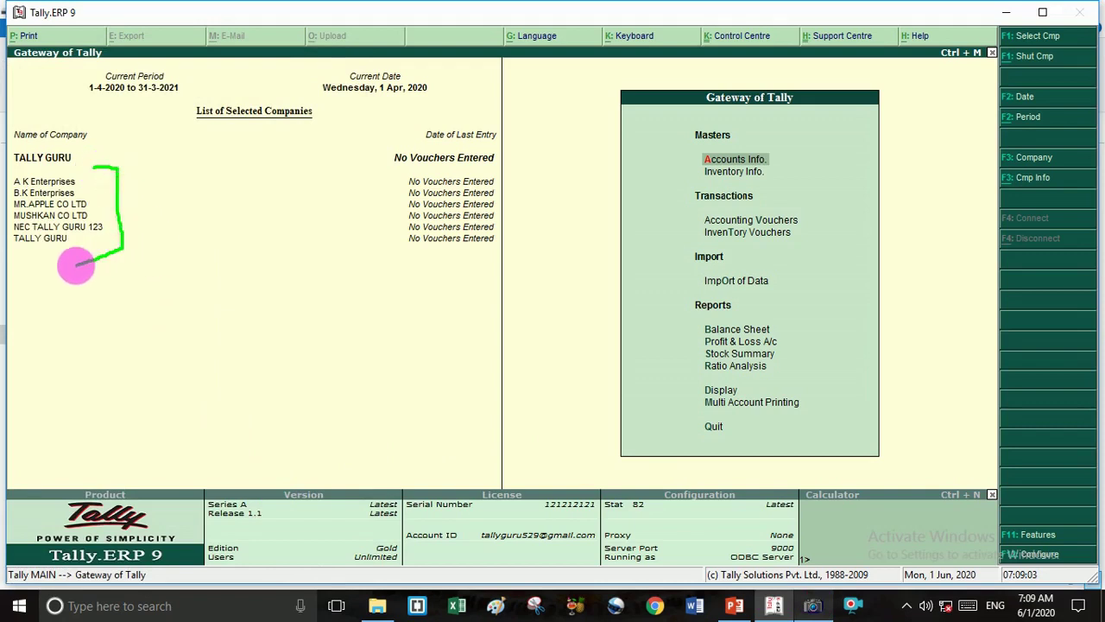
{"action": "key", "text": "Escape"}
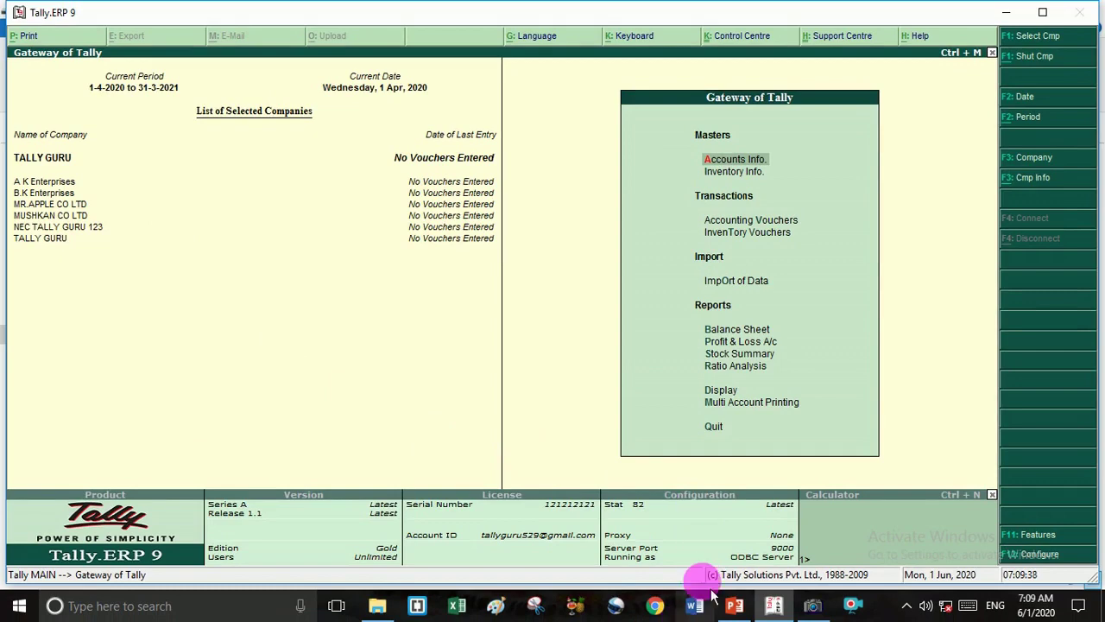
Present slide 5 of Company Number.pptx full screen and circle the Directory E:\data.
{"action": "left_click", "coordinate": [751, 615]}
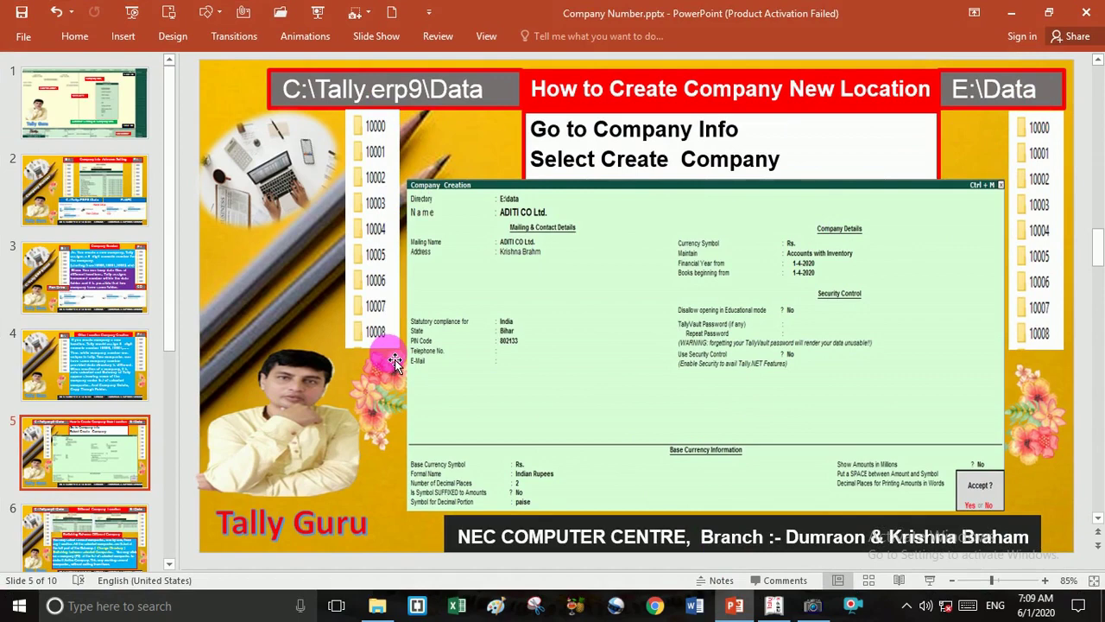
{"action": "key", "text": "shift+F5"}
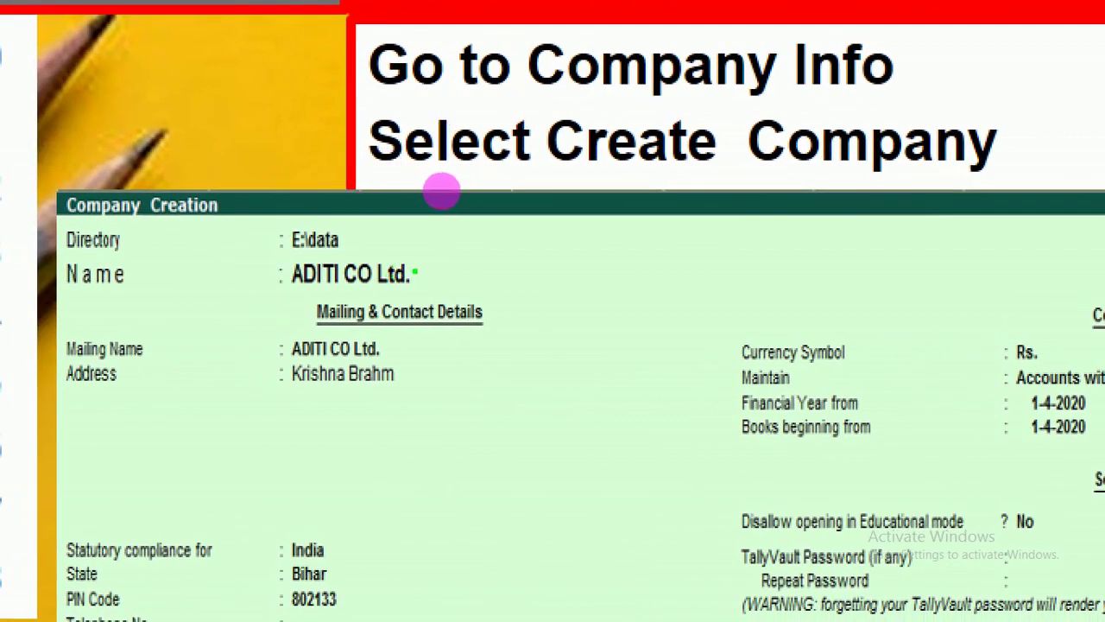
{"action": "mouse_move", "coordinate": [415, 273]}
{"action": "left_mouse_down"}
{"action": "mouse_move", "coordinate": [427, 256]}
{"action": "mouse_move", "coordinate": [378, 221]}
{"action": "mouse_move", "coordinate": [347, 228]}
{"action": "left_mouse_up"}
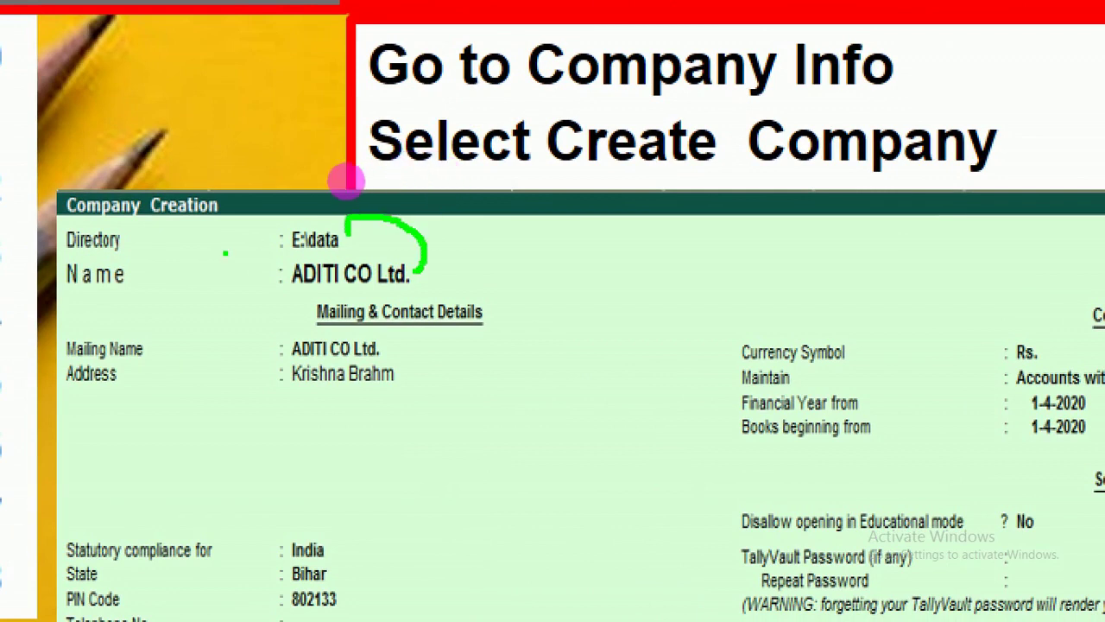
{"action": "left_click_drag", "start_coordinate": [167, 250], "coordinate": [262, 246]}
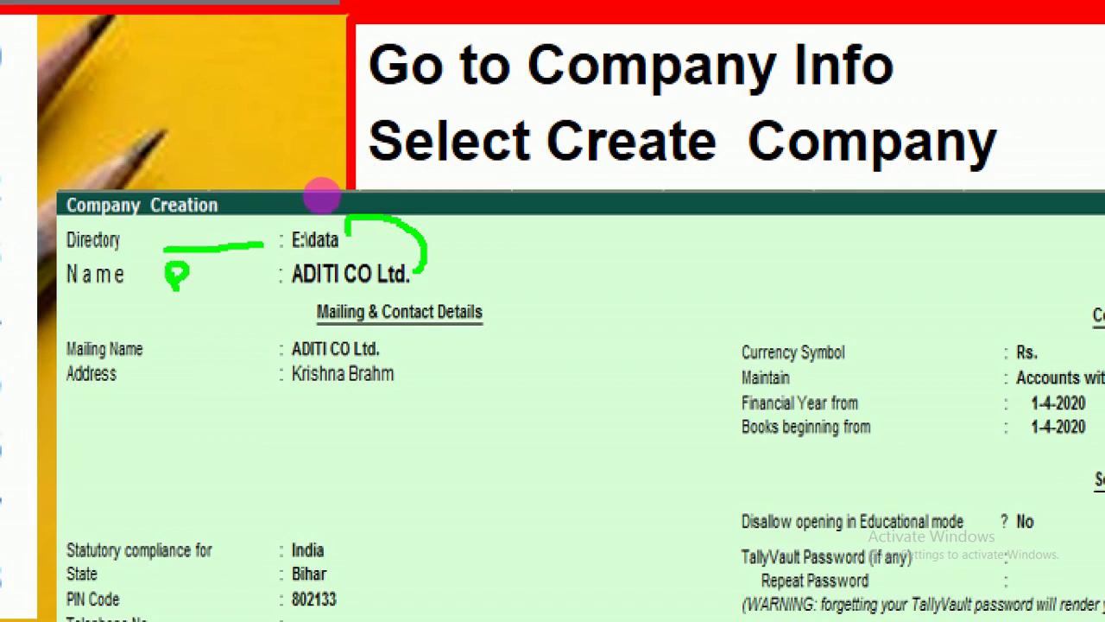
Annotate the Name field and company details with green marks, then clear them.
{"action": "left_click_drag", "start_coordinate": [177, 287], "coordinate": [184, 305]}
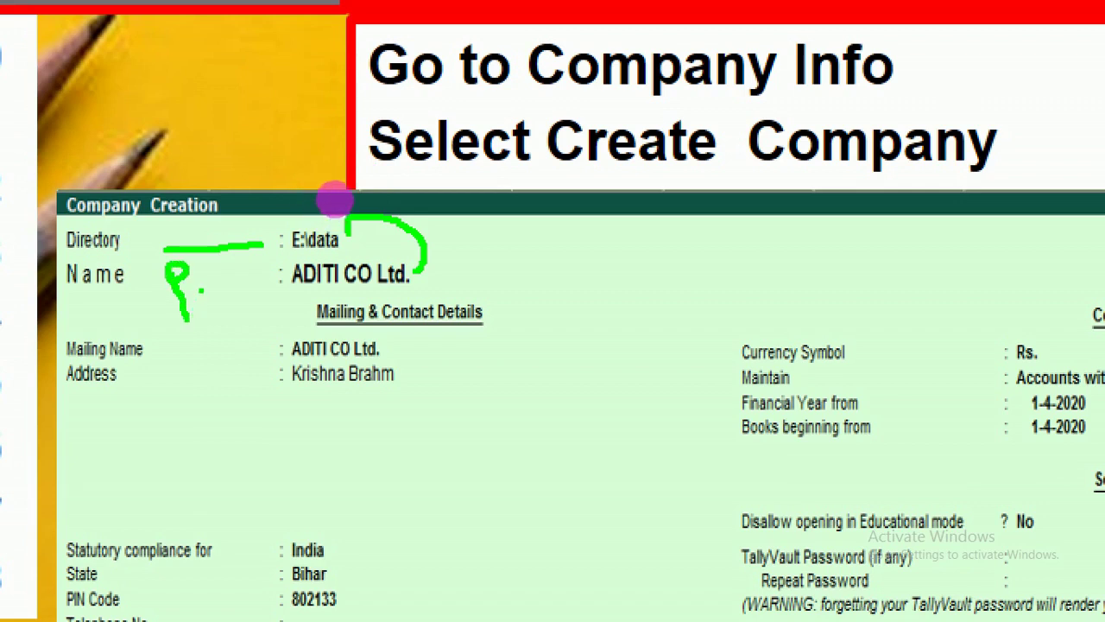
{"action": "mouse_move", "coordinate": [202, 293]}
{"action": "left_mouse_down"}
{"action": "mouse_move", "coordinate": [207, 372]}
{"action": "mouse_move", "coordinate": [173, 355]}
{"action": "mouse_move", "coordinate": [210, 360]}
{"action": "left_mouse_up"}
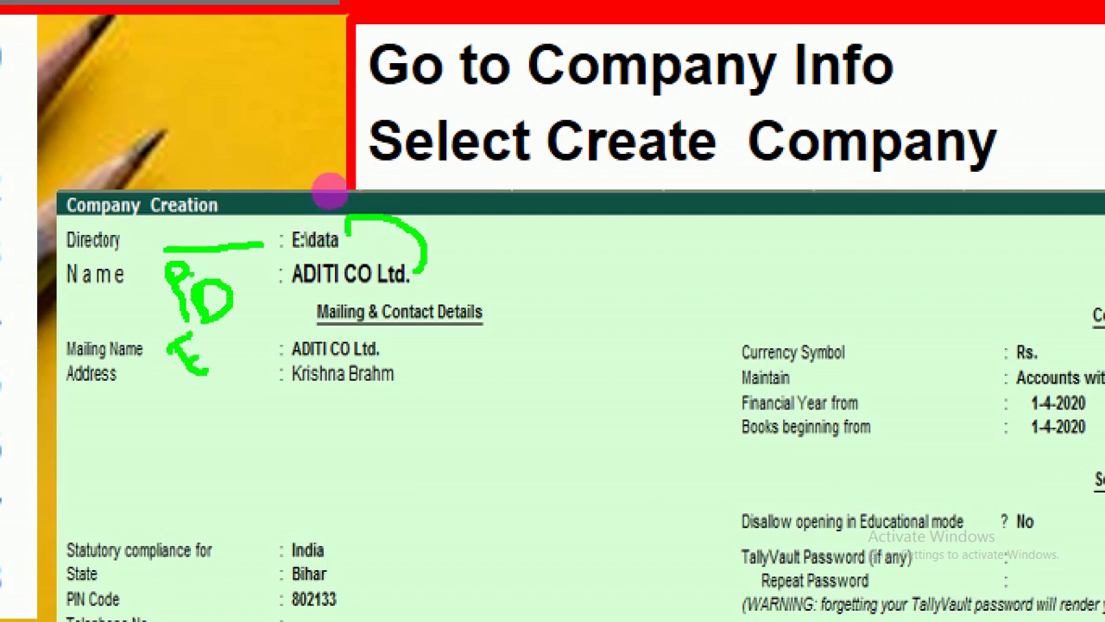
{"action": "mouse_move", "coordinate": [456, 447]}
{"action": "left_mouse_down"}
{"action": "mouse_move", "coordinate": [464, 461]}
{"action": "mouse_move", "coordinate": [732, 356]}
{"action": "left_mouse_up"}
{"action": "mouse_move", "coordinate": [384, 437]}
{"action": "left_mouse_down"}
{"action": "mouse_move", "coordinate": [435, 483]}
{"action": "mouse_move", "coordinate": [473, 433]}
{"action": "left_mouse_up"}
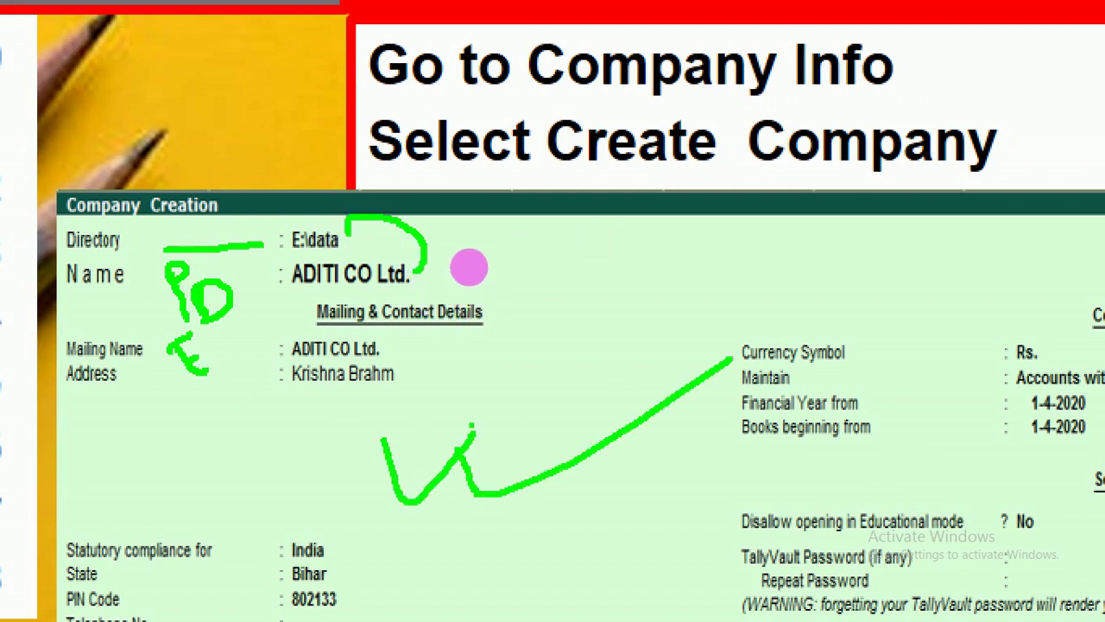
{"action": "key", "text": "Escape"}
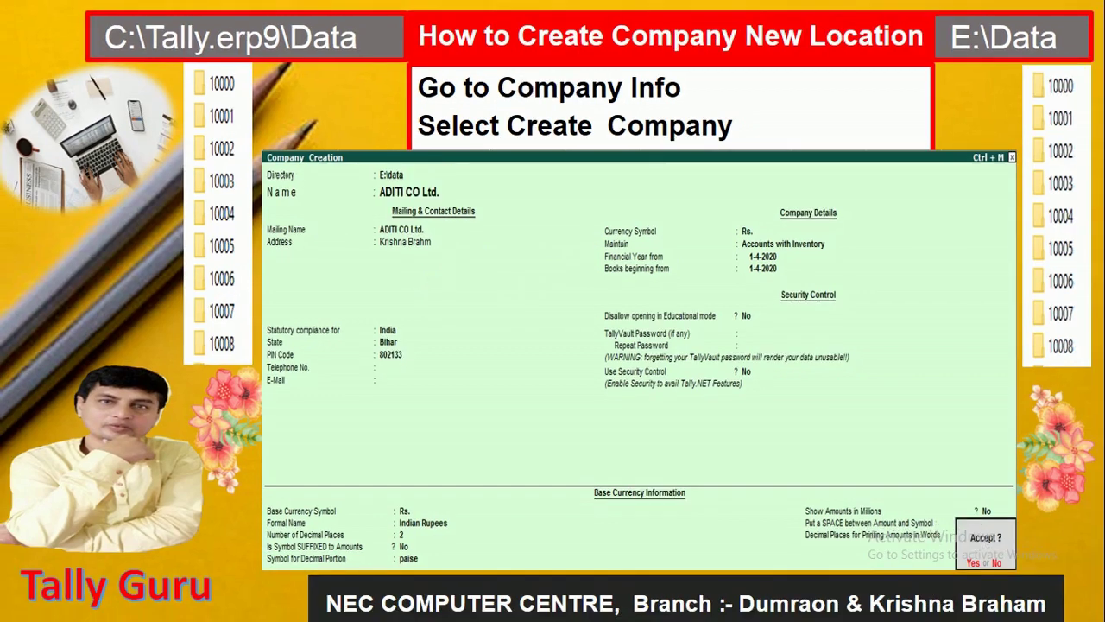
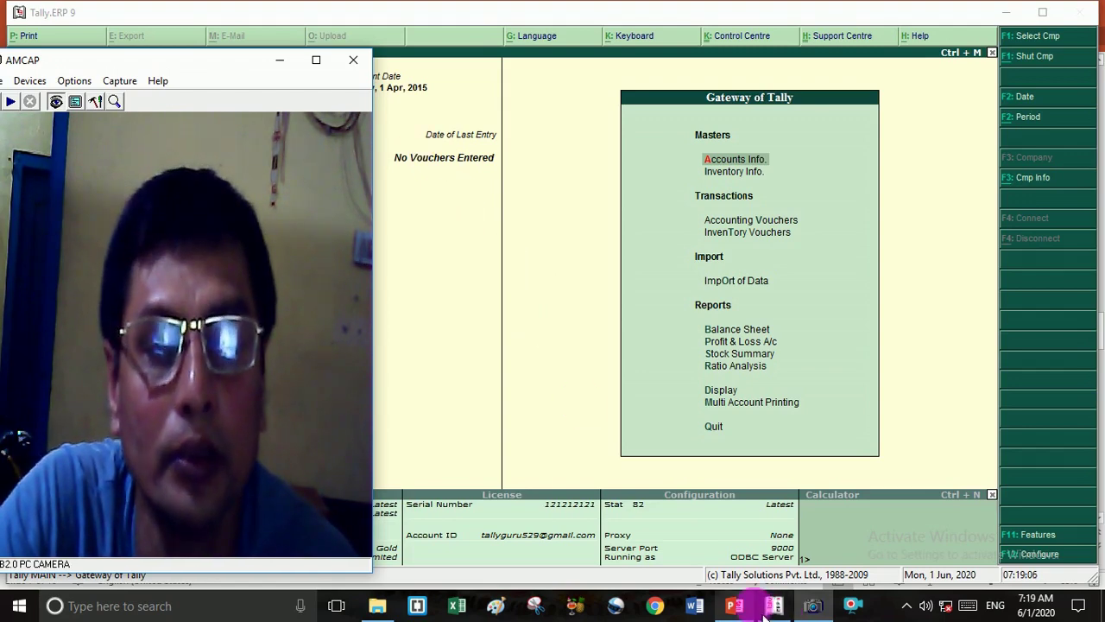
Bring up the List of Companies, filter by 'TAL', and highlight TALLY GURU (10220).
{"action": "left_click", "coordinate": [815, 608]}
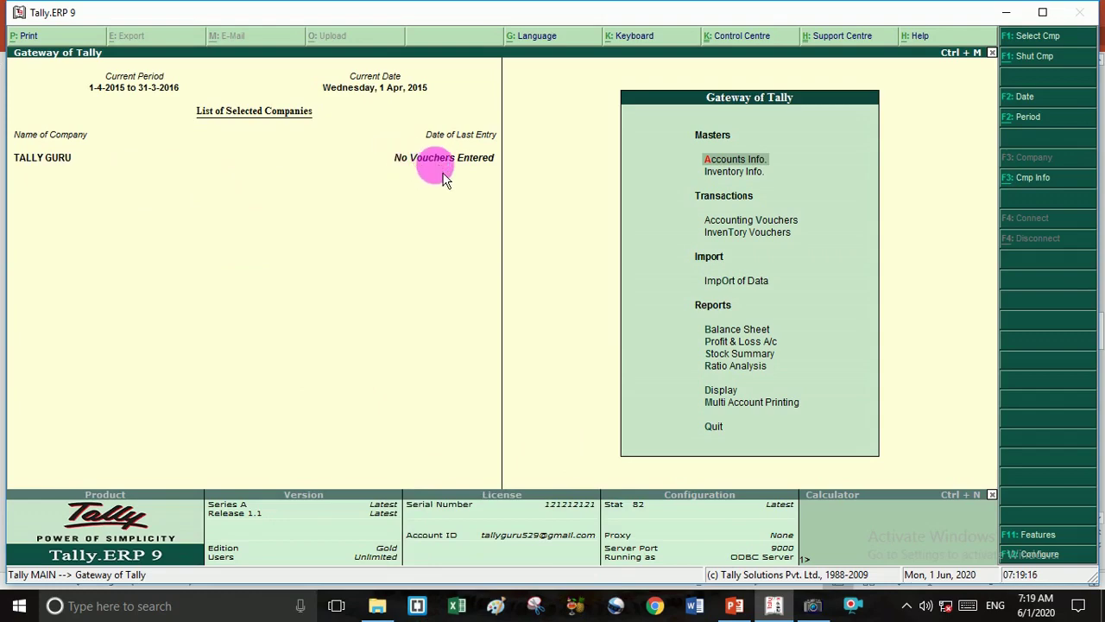
{"action": "key", "text": "F1"}
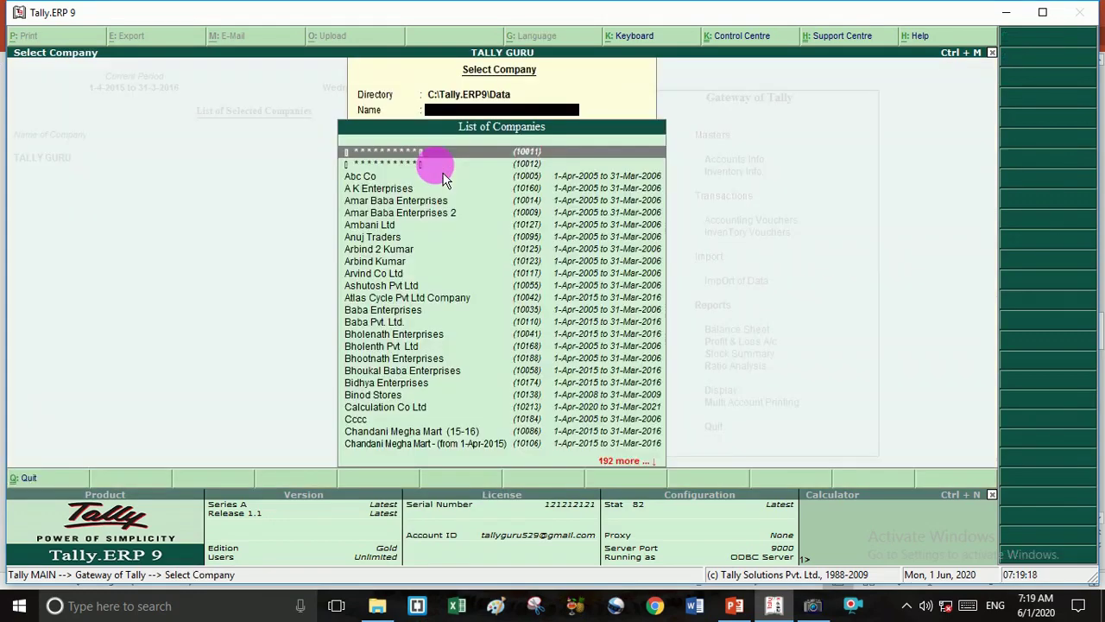
{"action": "type", "text": "TALL"}
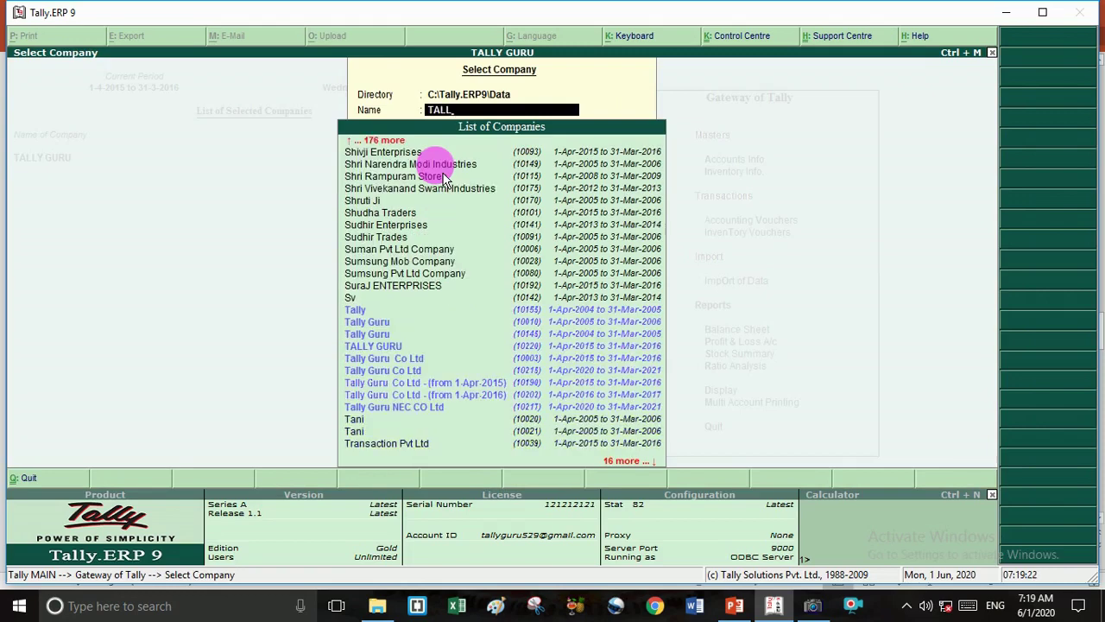
{"action": "key", "text": "Down"}
{"action": "key", "text": "Down"}
{"action": "key", "text": "Down"}
{"action": "key", "text": "Down"}
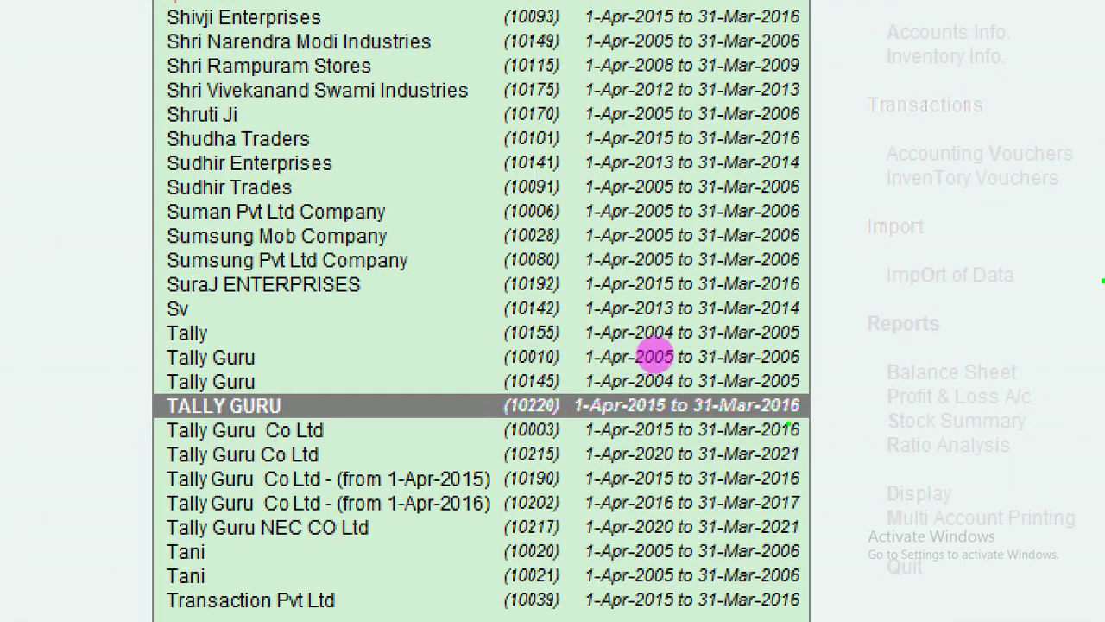
Mark the TALLY GURU entry, load that company, and switch back to PowerPoint.
{"action": "left_click_drag", "start_coordinate": [667, 351], "coordinate": [714, 347]}
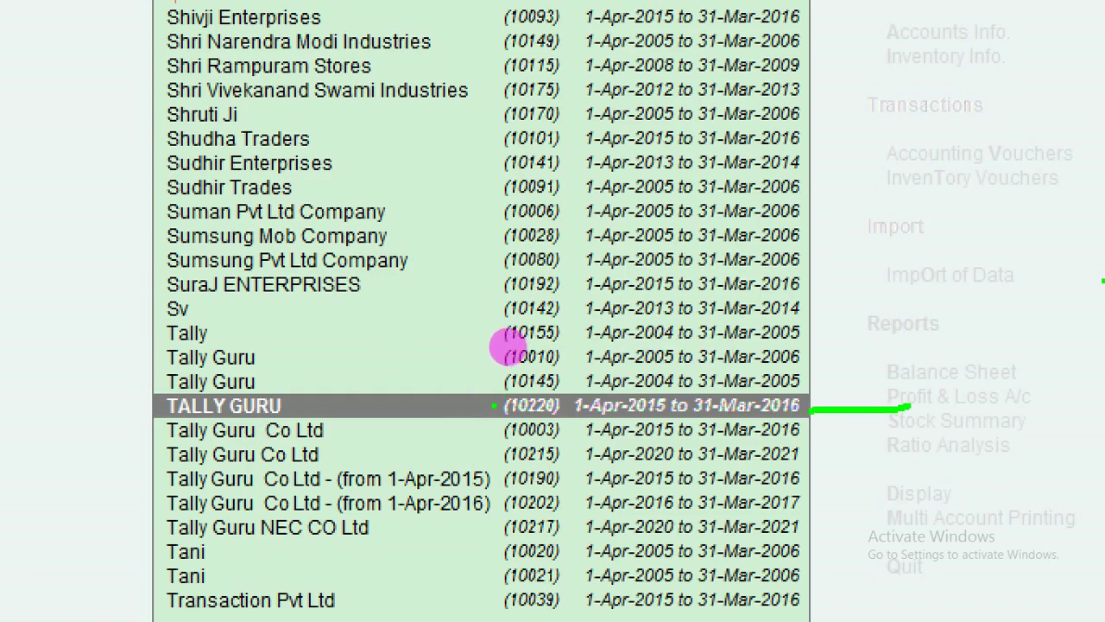
{"action": "mouse_move", "coordinate": [509, 339]}
{"action": "left_mouse_down"}
{"action": "mouse_move", "coordinate": [449, 338]}
{"action": "mouse_move", "coordinate": [504, 361]}
{"action": "left_mouse_up"}
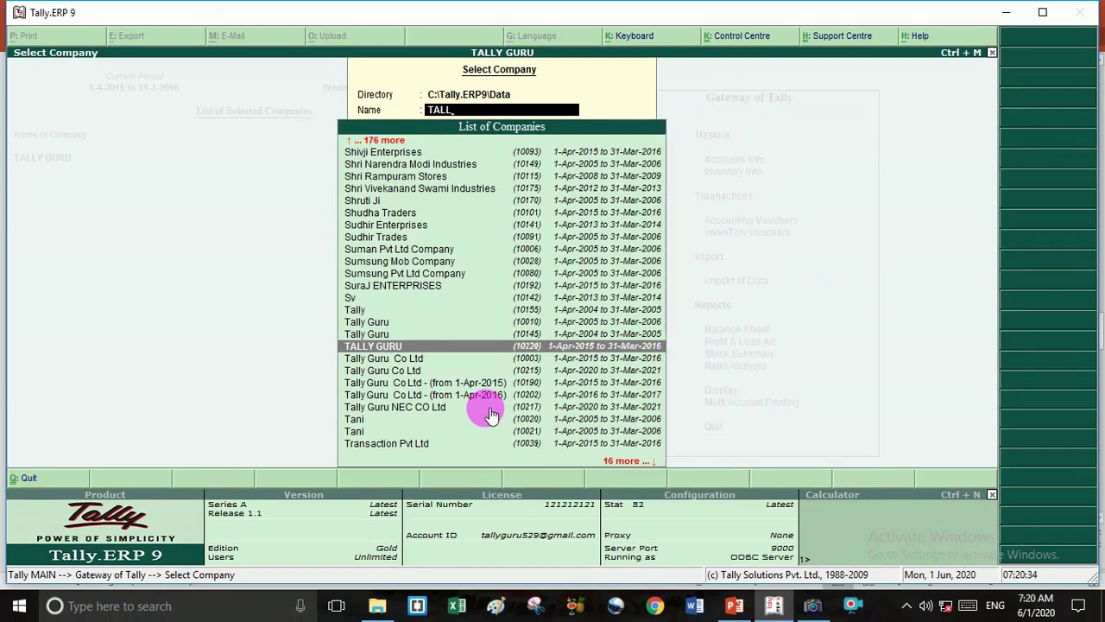
{"action": "key", "text": "Return"}
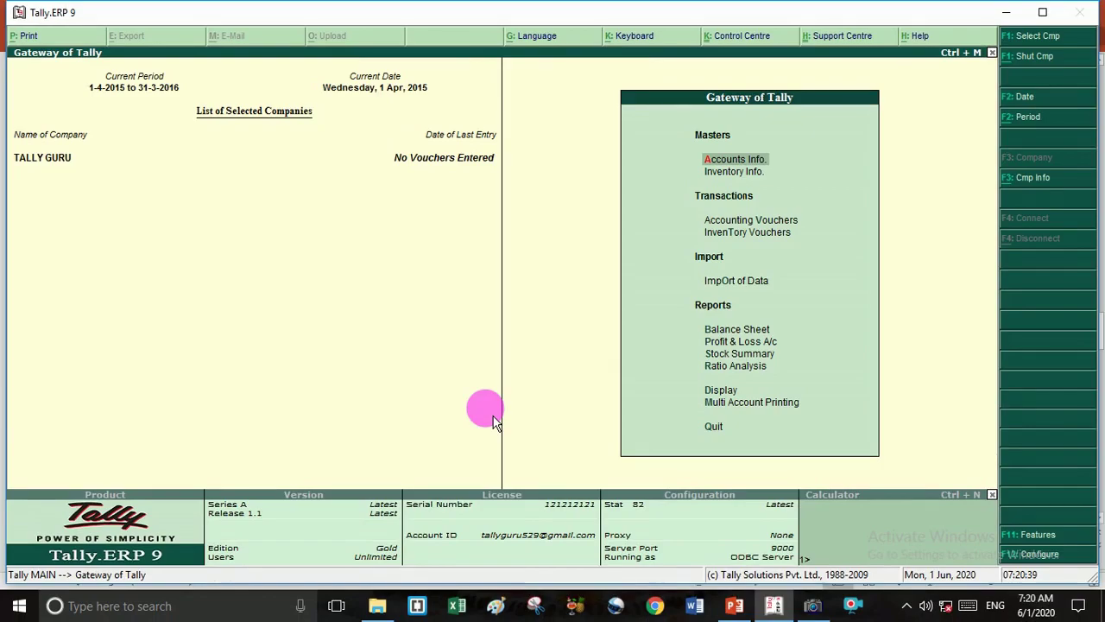
{"action": "key", "text": "alt+Tab"}
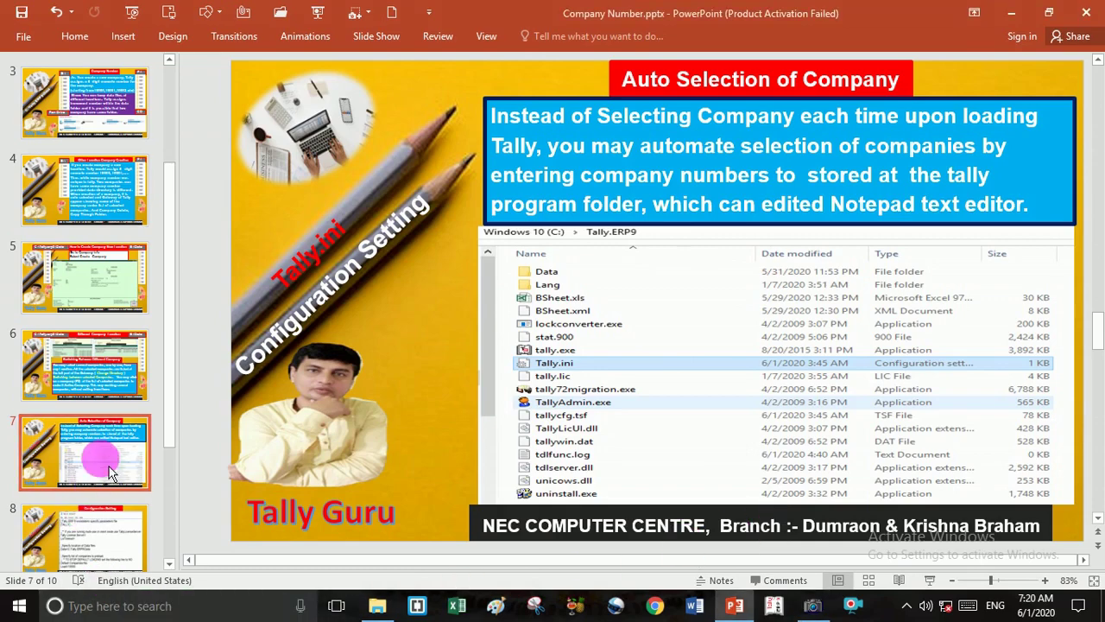
Present the Auto Selection of Company slide briefly, then bring up File Explorer at Quick access.
{"action": "left_click", "coordinate": [101, 540]}
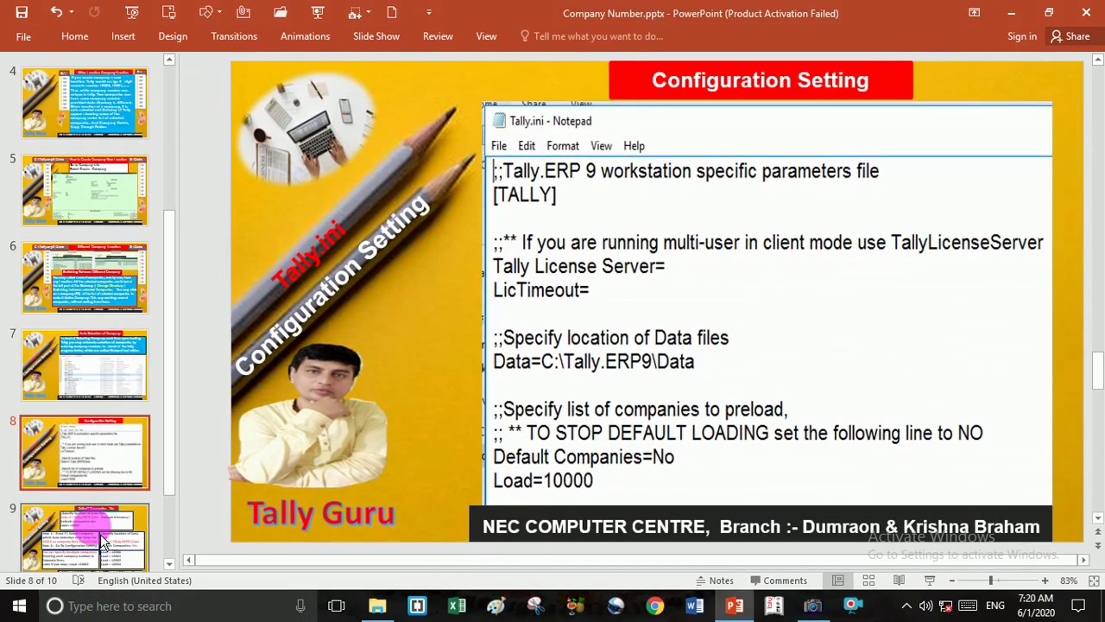
{"action": "left_click", "coordinate": [106, 386]}
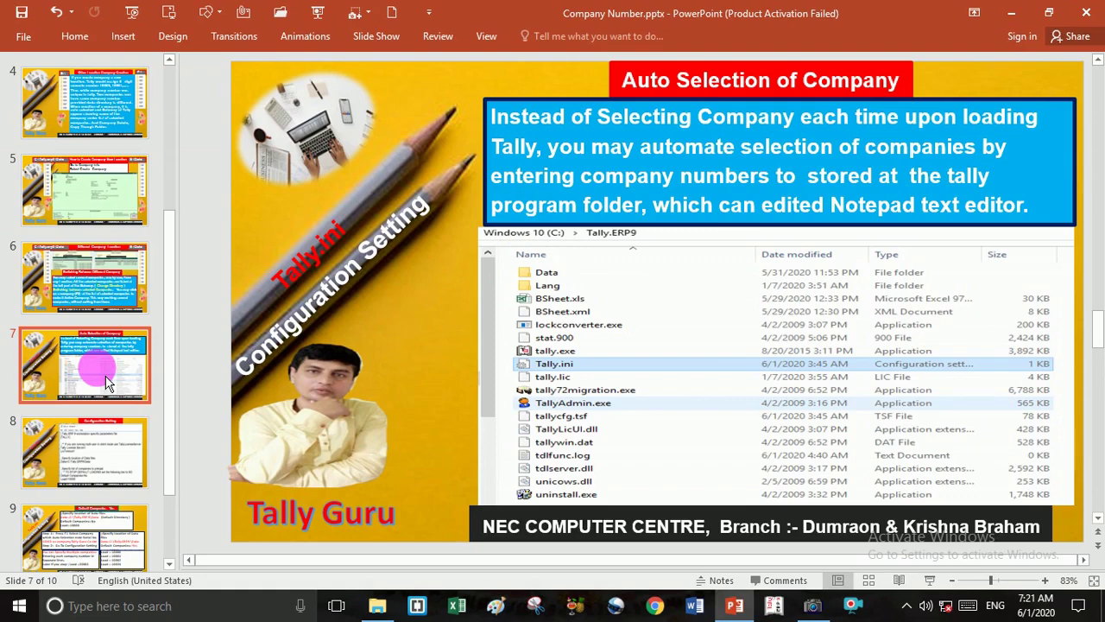
{"action": "key", "text": "shift+F5"}
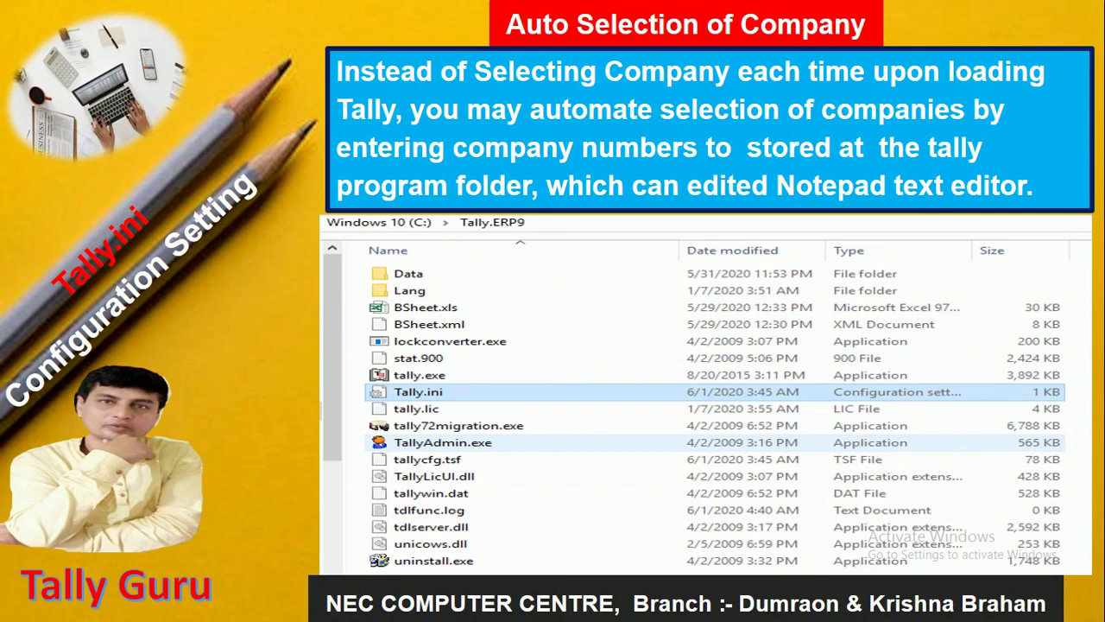
{"action": "key", "text": "Escape"}
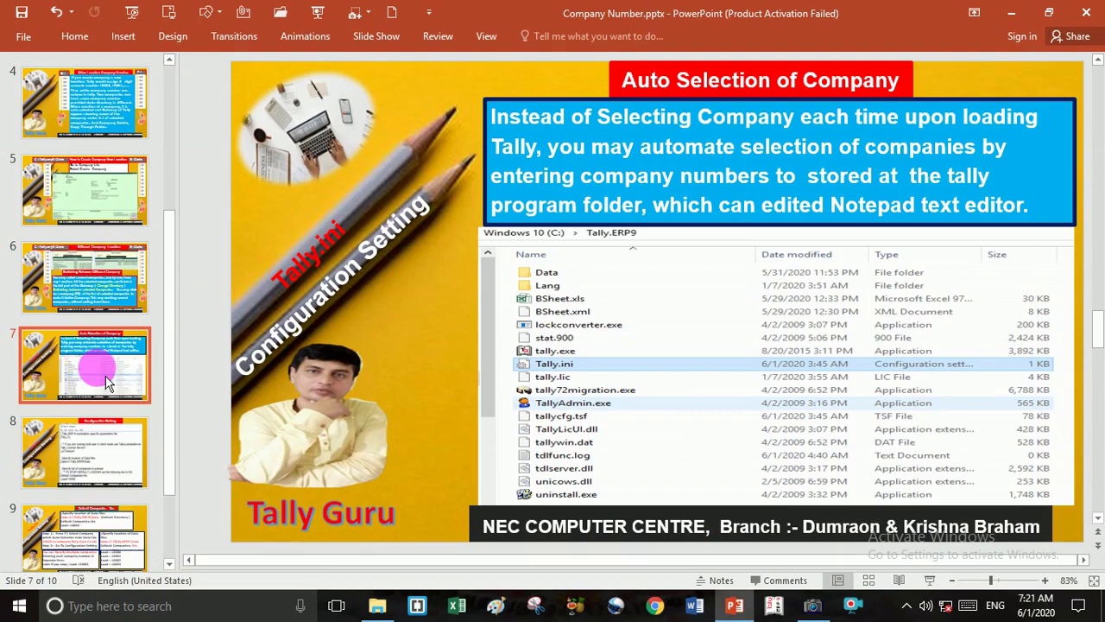
{"action": "key", "text": "super+e"}
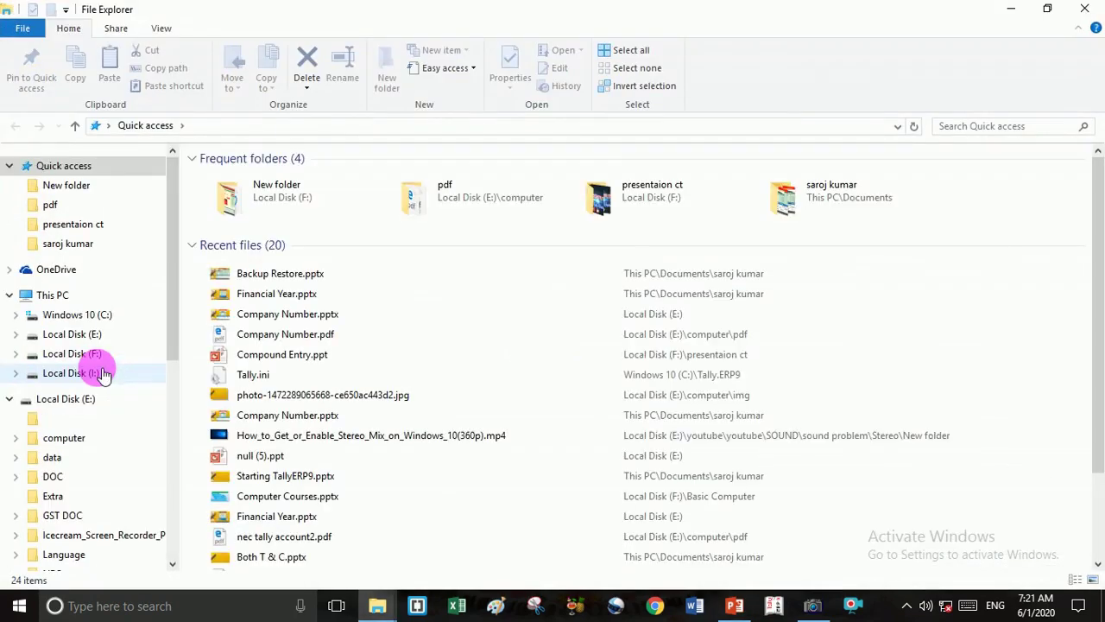
Browse This PC into the Windows 10 (C:) drive and mark the Tally.ERP9 folder.
{"action": "left_click", "coordinate": [50, 297]}
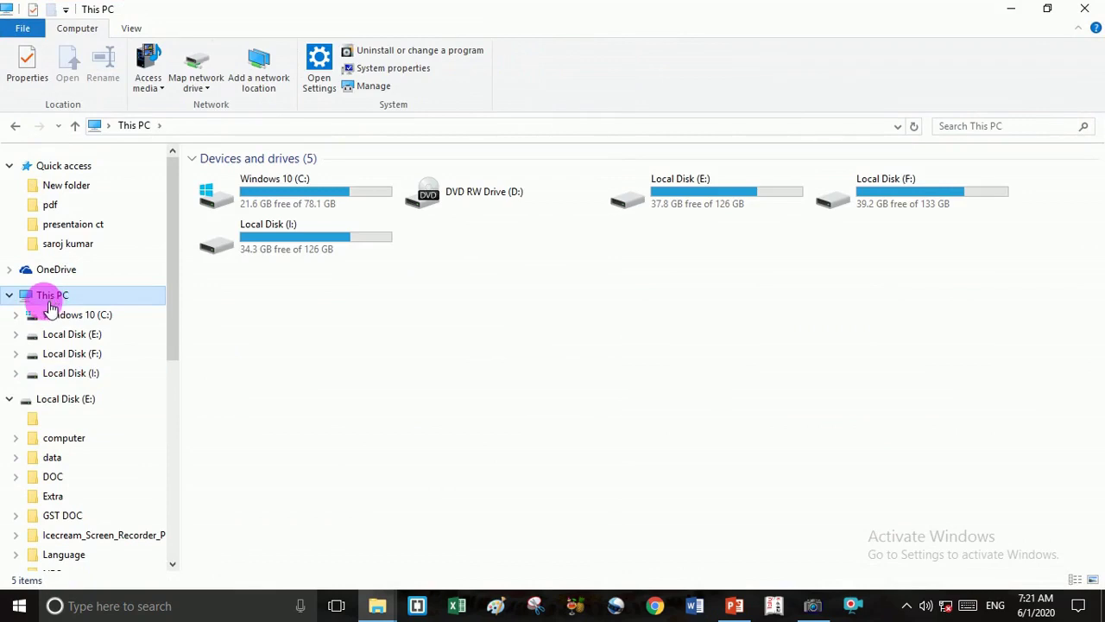
{"action": "double_click", "coordinate": [267, 206]}
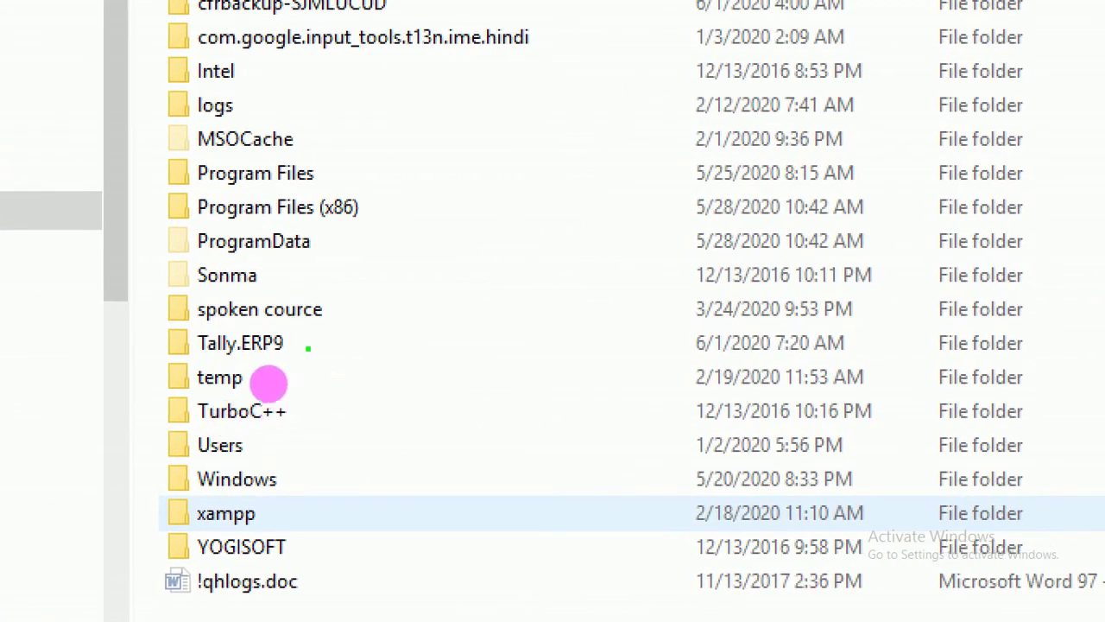
{"action": "left_click_drag", "start_coordinate": [298, 343], "coordinate": [323, 341]}
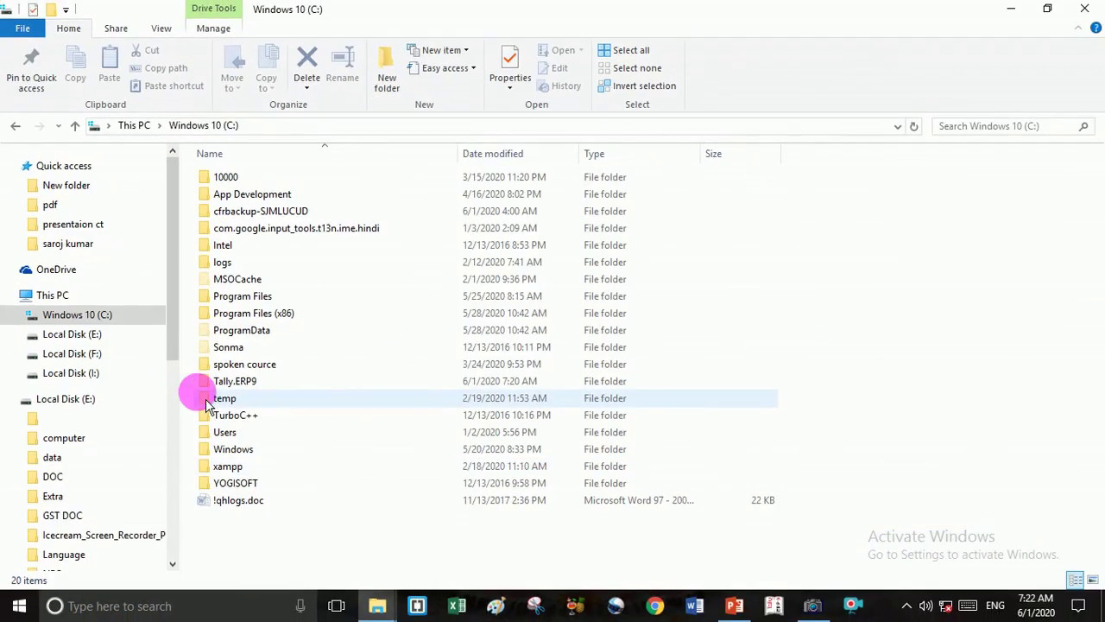
Open the Tally.ERP9 folder and select the 1 KB Tally.ini file.
{"action": "double_click", "coordinate": [209, 382]}
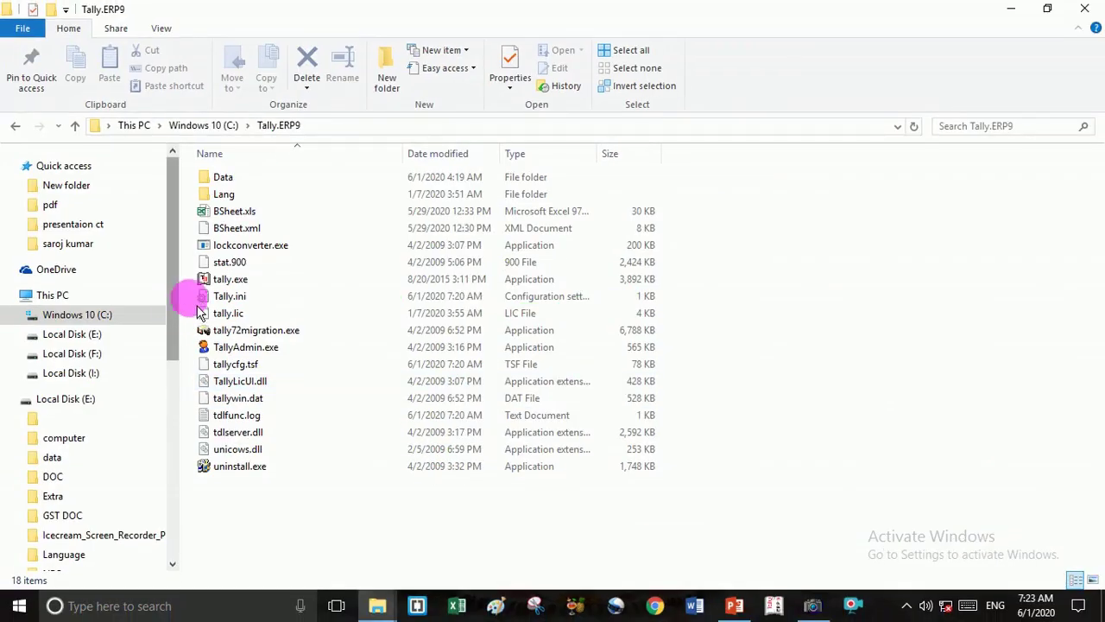
{"action": "left_click", "coordinate": [230, 297]}
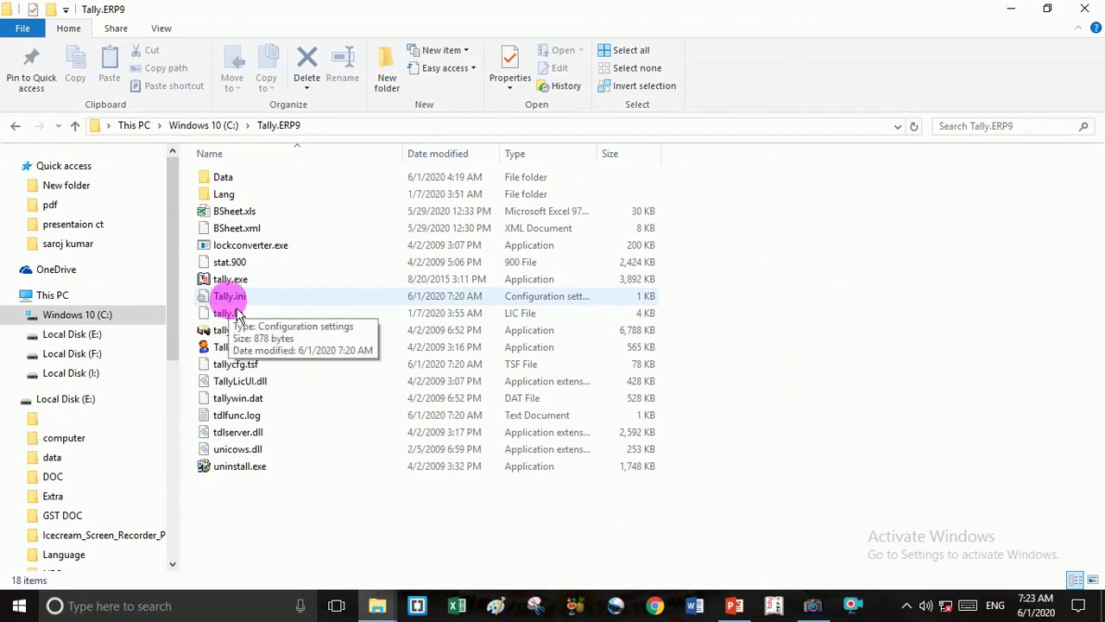
Open Tally.ini maximized in Notepad and underline the Data=C:\Tally.ERP9\Data line.
{"action": "double_click", "coordinate": [231, 298]}
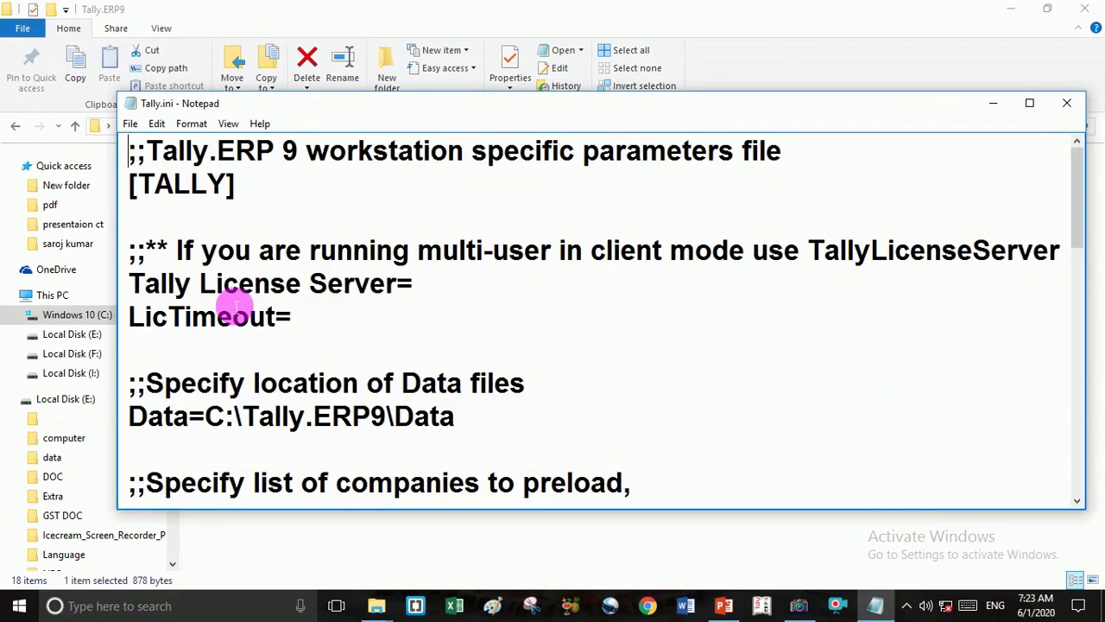
{"action": "left_click", "coordinate": [1029, 103]}
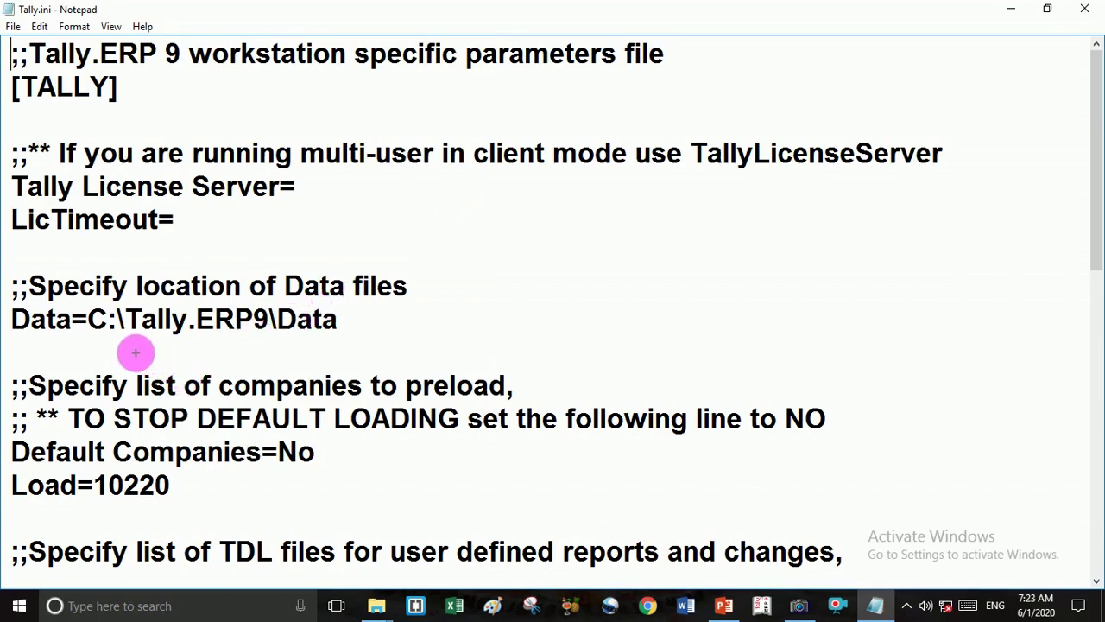
{"action": "mouse_move", "coordinate": [114, 347]}
{"action": "left_mouse_down"}
{"action": "mouse_move", "coordinate": [233, 353]}
{"action": "mouse_move", "coordinate": [377, 335]}
{"action": "left_mouse_up"}
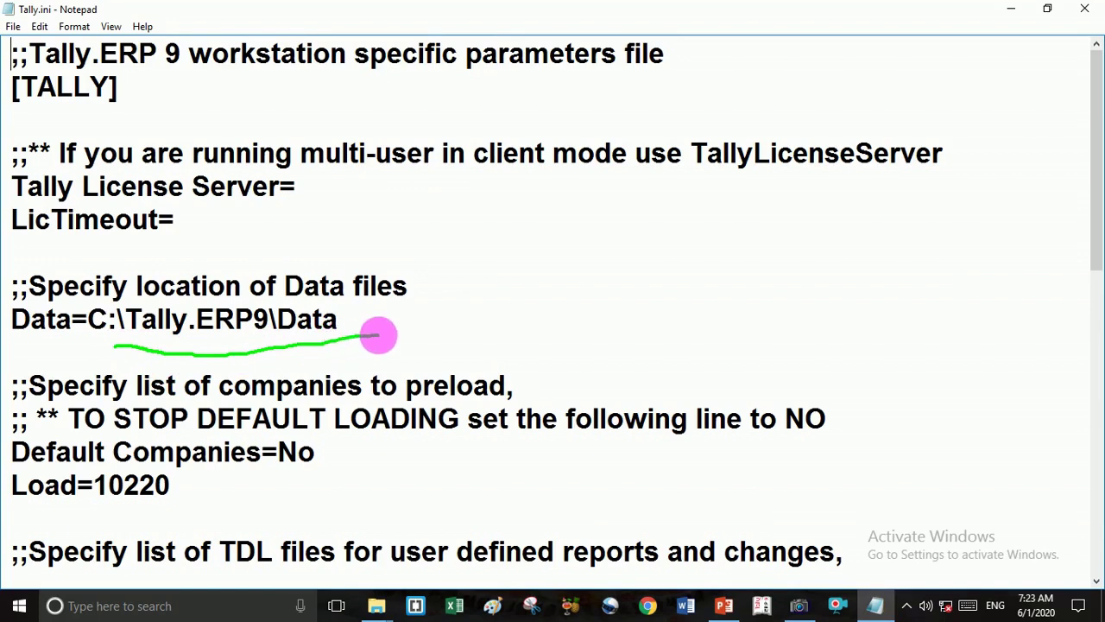
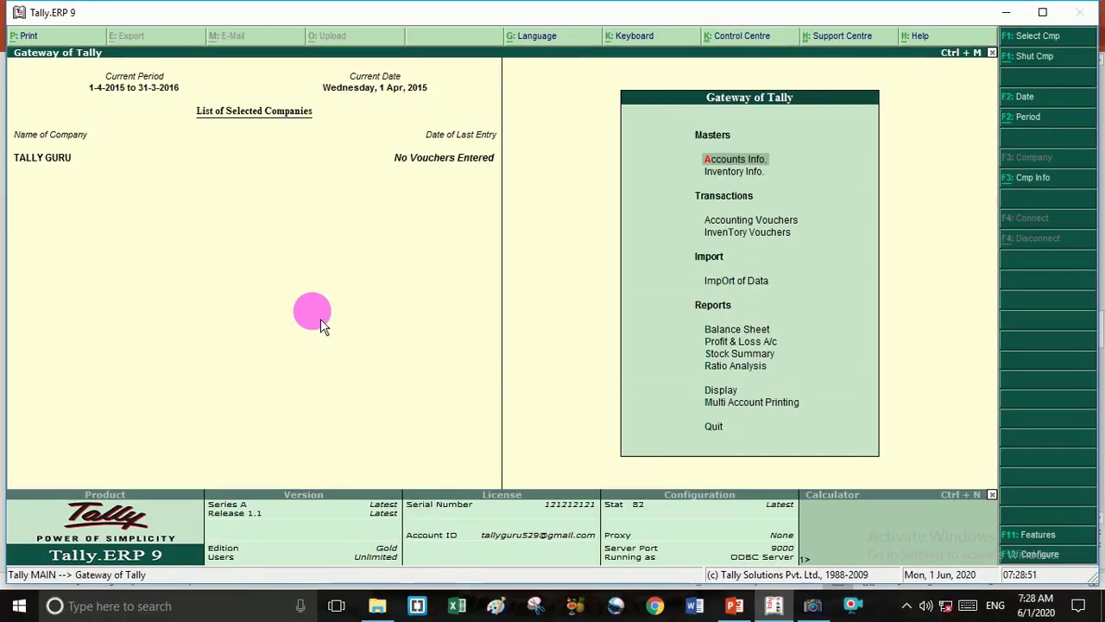
{"action": "key", "text": "v"}
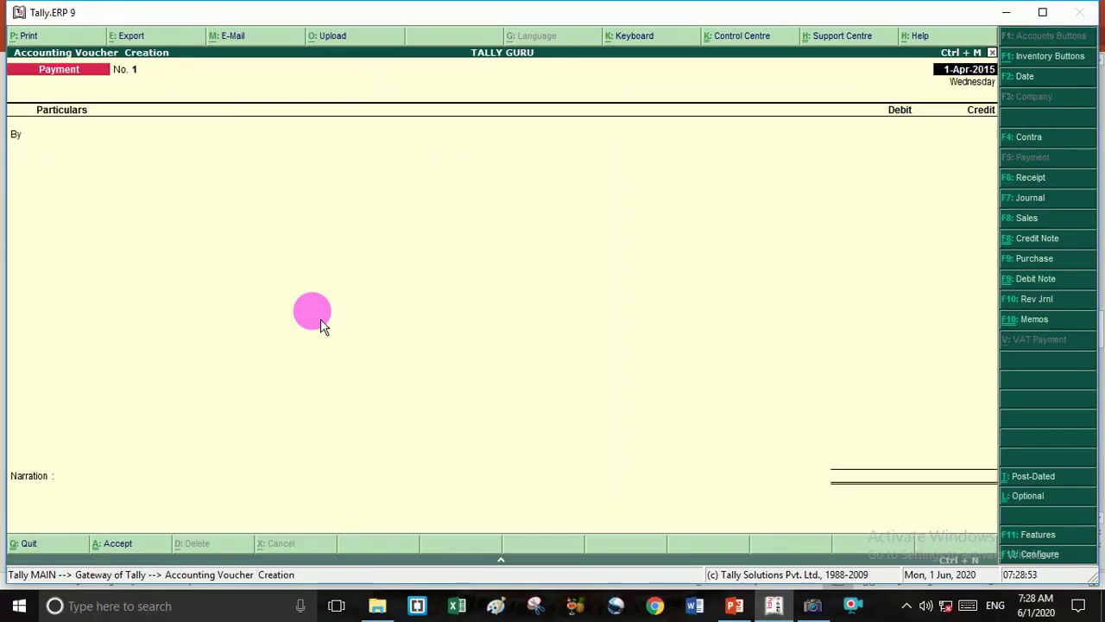
{"action": "key", "text": "Escape"}
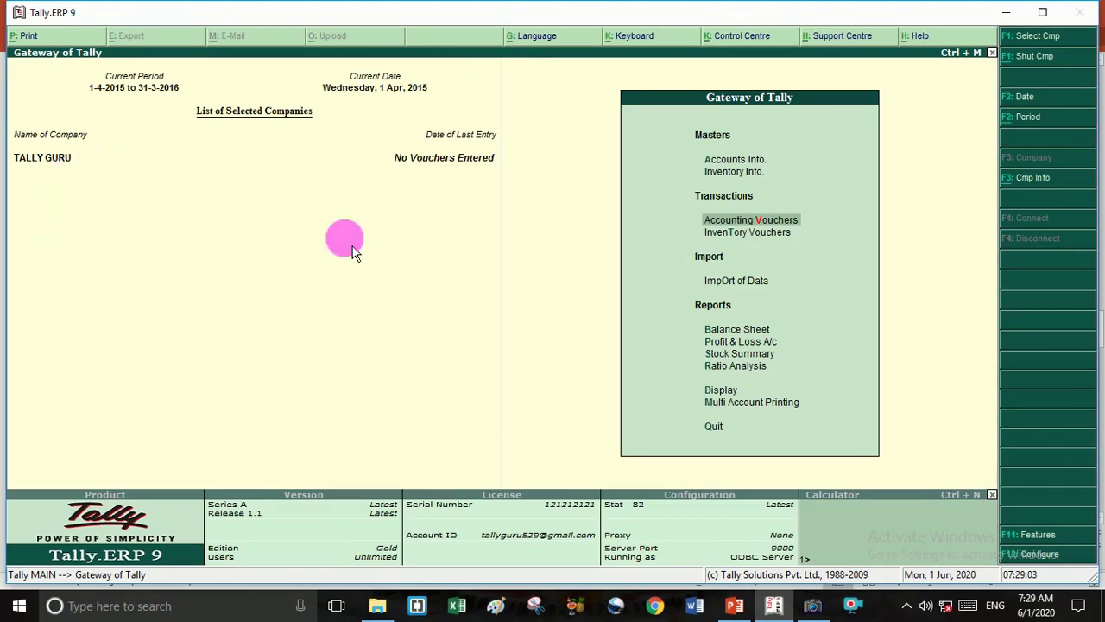
From Tally.ERP 9, bring up File Explorer at Quick access, which lists the recent Tally.ini file.
{"action": "left_click", "coordinate": [827, 613]}
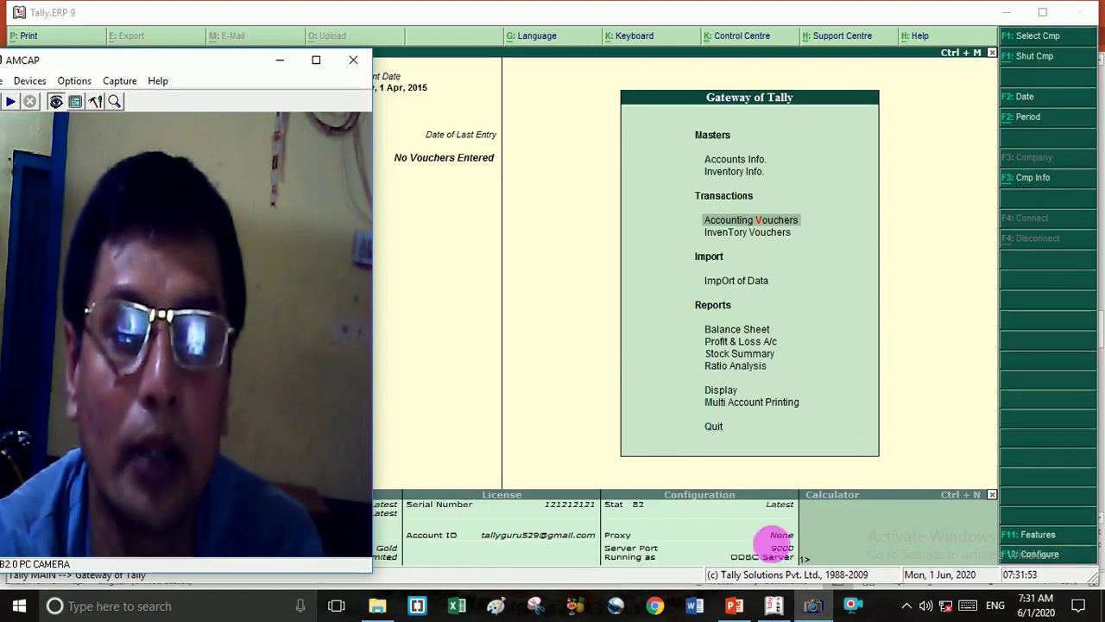
{"action": "left_click", "coordinate": [816, 607]}
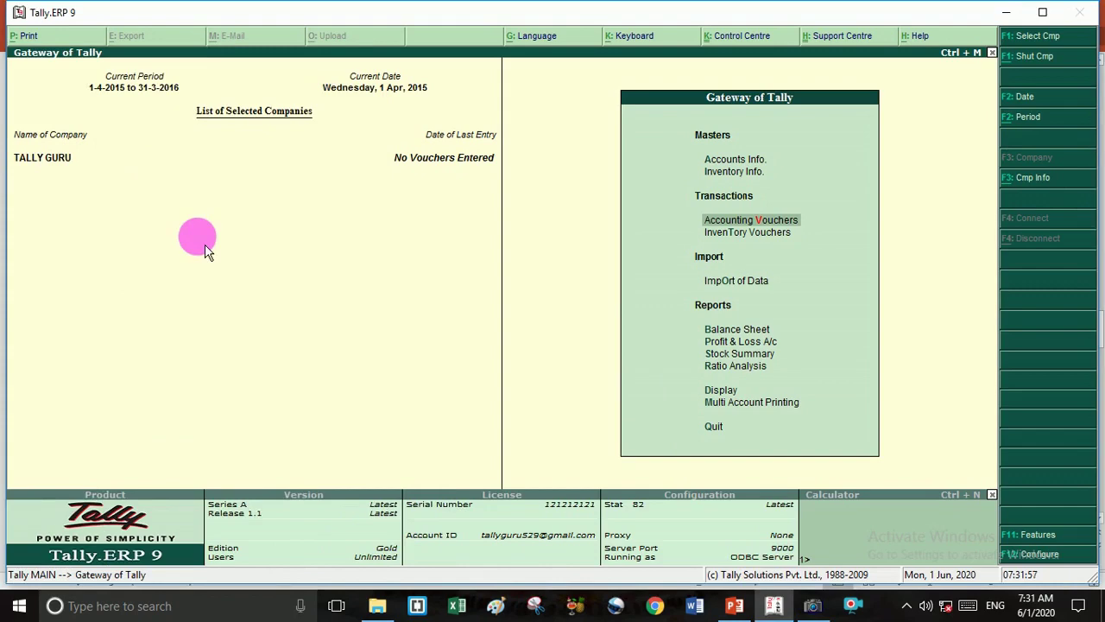
{"action": "key", "text": "super+e"}
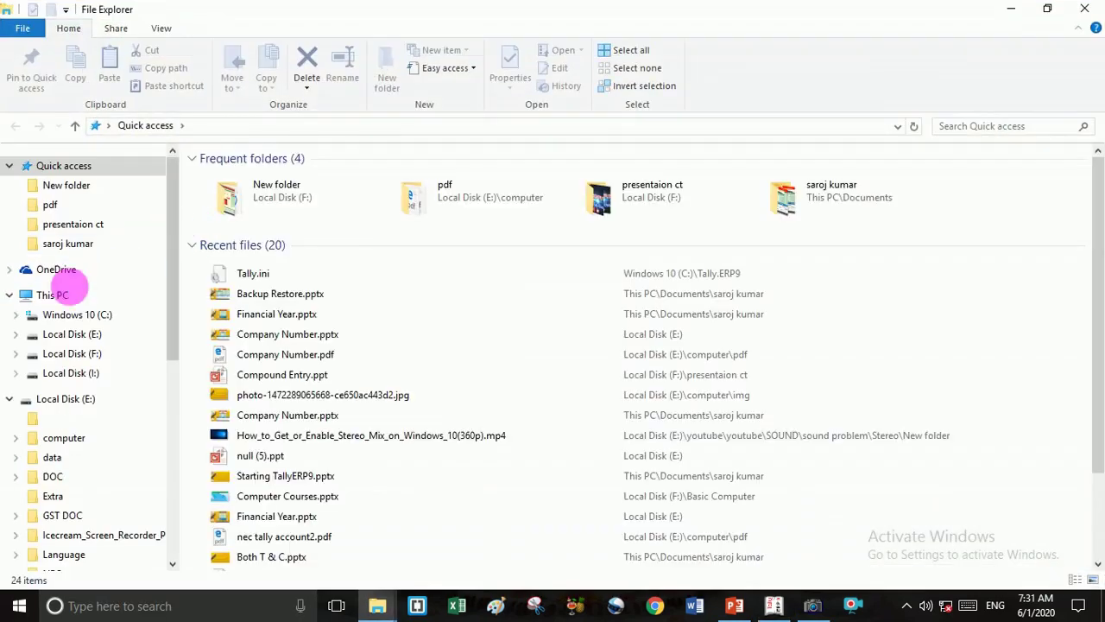
Go through This PC, Windows 10 (C:) and Tally.ERP9, then open Tally.ini in Notepad.
{"action": "left_click", "coordinate": [45, 292]}
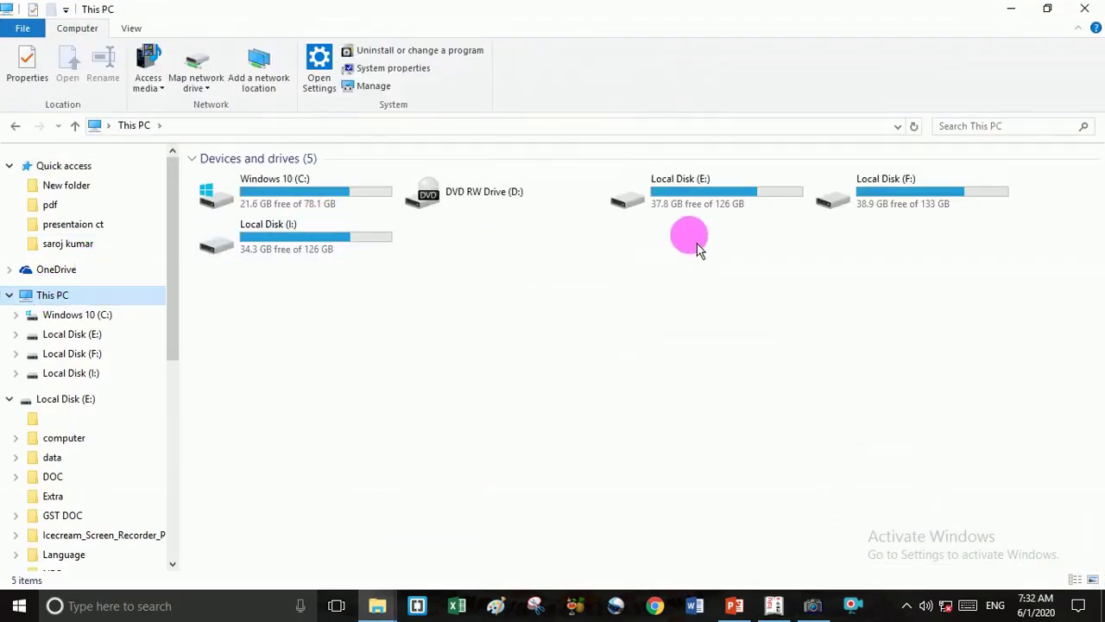
{"action": "double_click", "coordinate": [309, 203]}
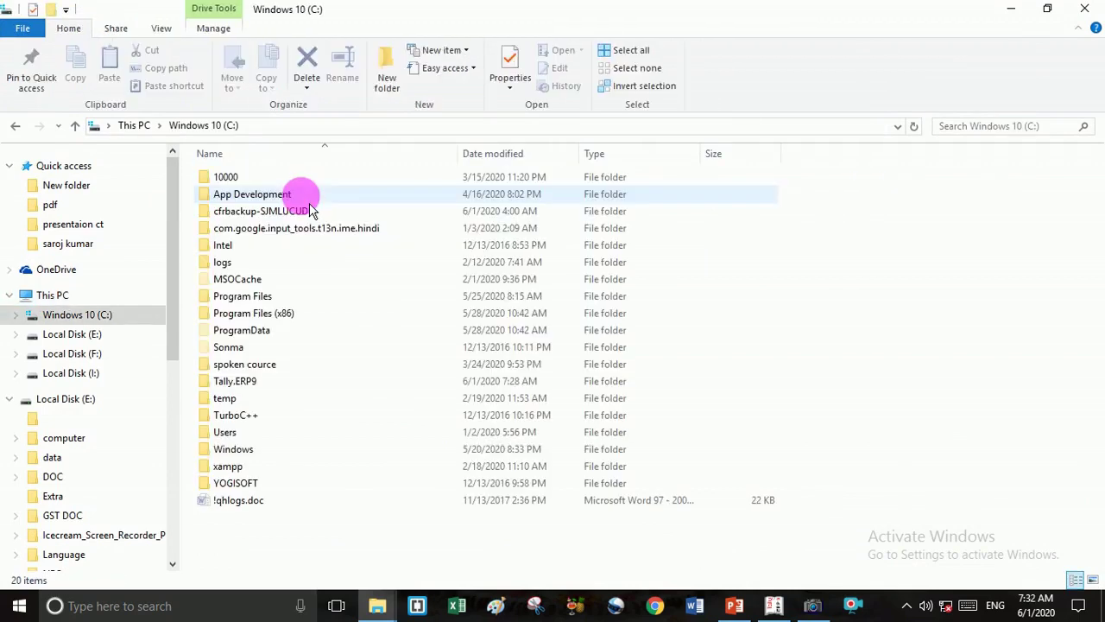
{"action": "double_click", "coordinate": [238, 382]}
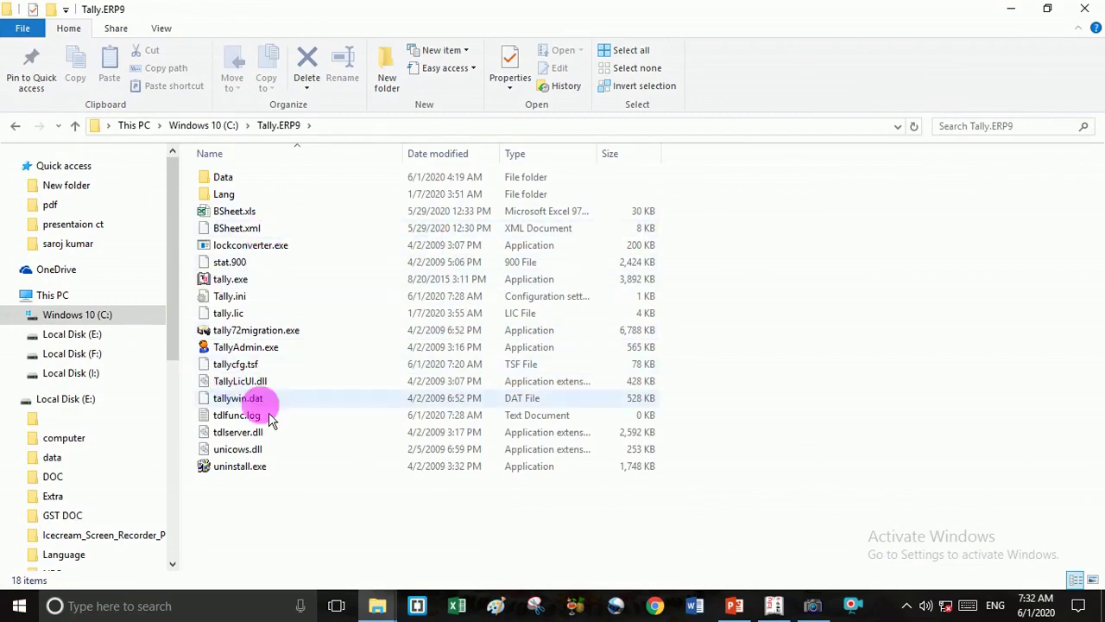
{"action": "double_click", "coordinate": [458, 300]}
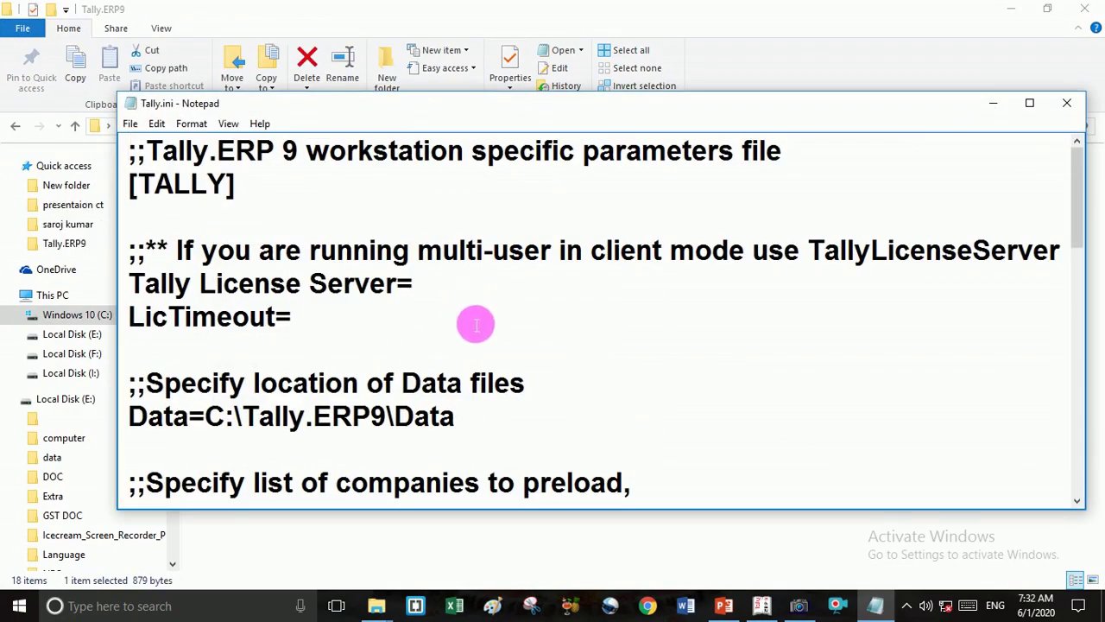
Add new lines below Load=10220 and enter Load=10160 as the next company.
{"action": "left_click_drag", "start_coordinate": [1074, 228], "coordinate": [1056, 284]}
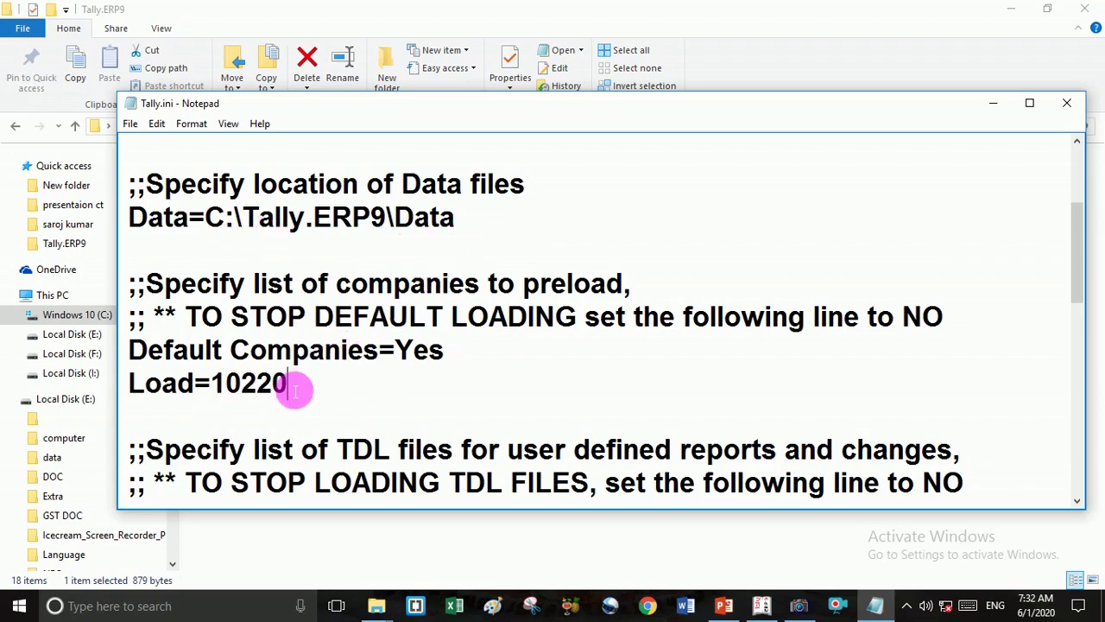
{"action": "key", "text": "Return"}
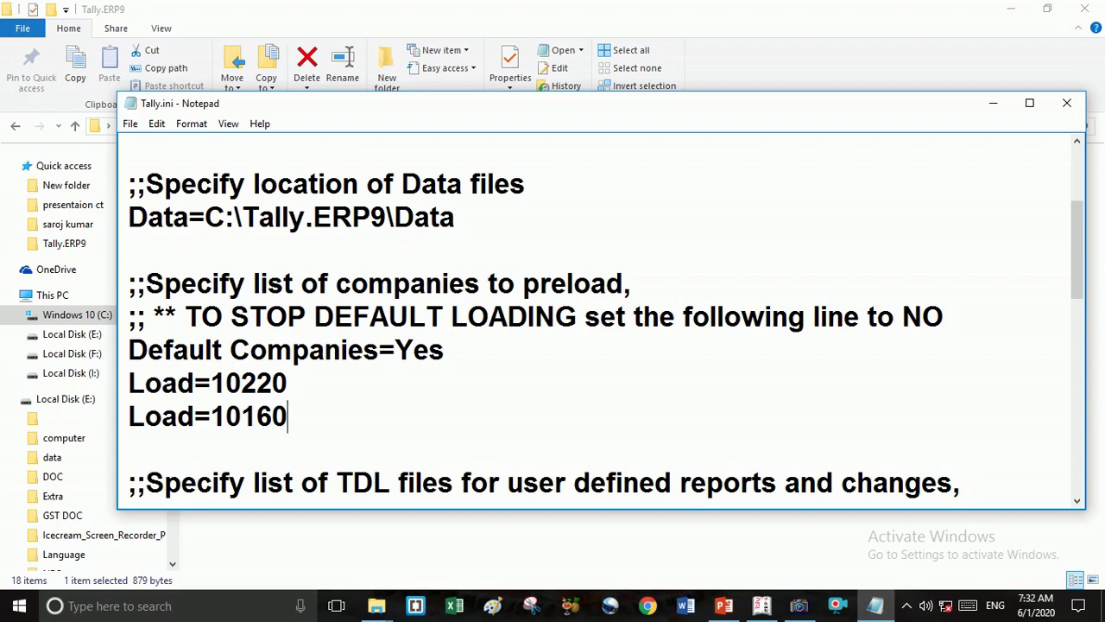
{"action": "key", "text": "Return"}
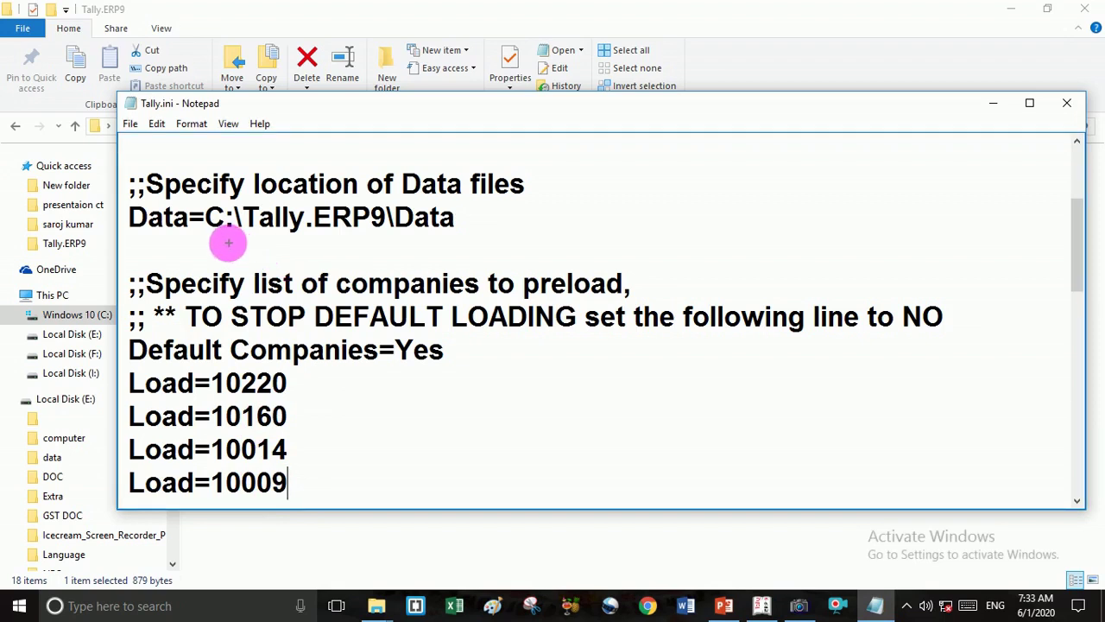
Mark the Data path and the Load=10014 and Load=10009 lines on screen, then clear the marks.
{"action": "mouse_move", "coordinate": [227, 242]}
{"action": "left_mouse_down"}
{"action": "mouse_move", "coordinate": [467, 224]}
{"action": "mouse_move", "coordinate": [467, 350]}
{"action": "mouse_move", "coordinate": [494, 354]}
{"action": "left_mouse_up"}
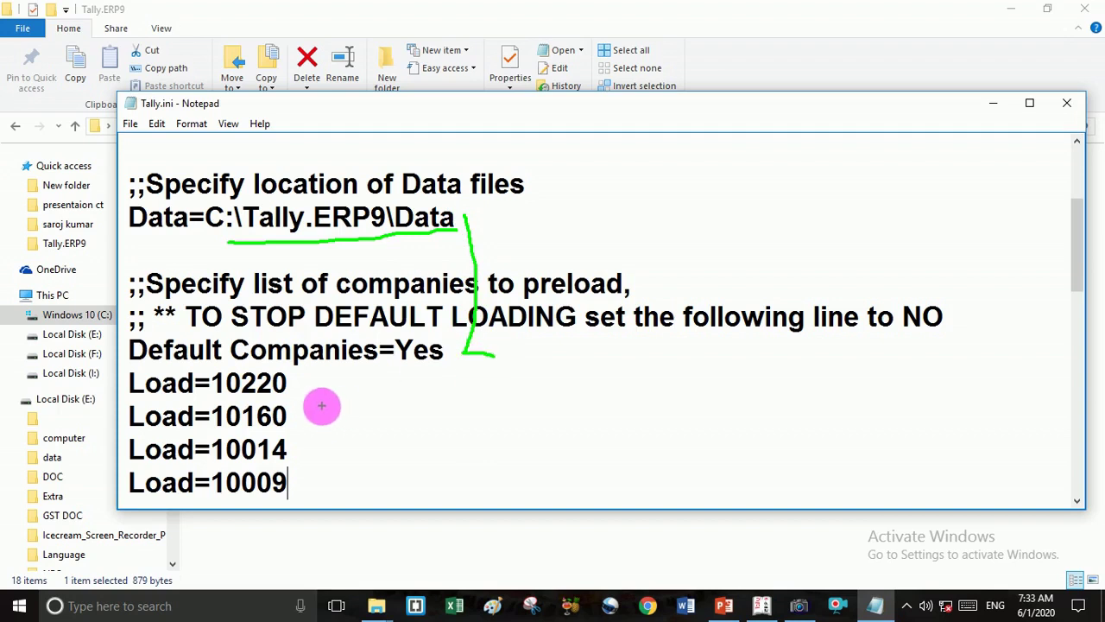
{"action": "mouse_move", "coordinate": [303, 385]}
{"action": "left_mouse_down"}
{"action": "mouse_move", "coordinate": [343, 382]}
{"action": "mouse_move", "coordinate": [325, 420]}
{"action": "mouse_move", "coordinate": [333, 413]}
{"action": "left_mouse_up"}
{"action": "mouse_move", "coordinate": [298, 453]}
{"action": "left_mouse_down"}
{"action": "mouse_move", "coordinate": [338, 442]}
{"action": "mouse_move", "coordinate": [320, 486]}
{"action": "mouse_move", "coordinate": [348, 456]}
{"action": "left_mouse_up"}
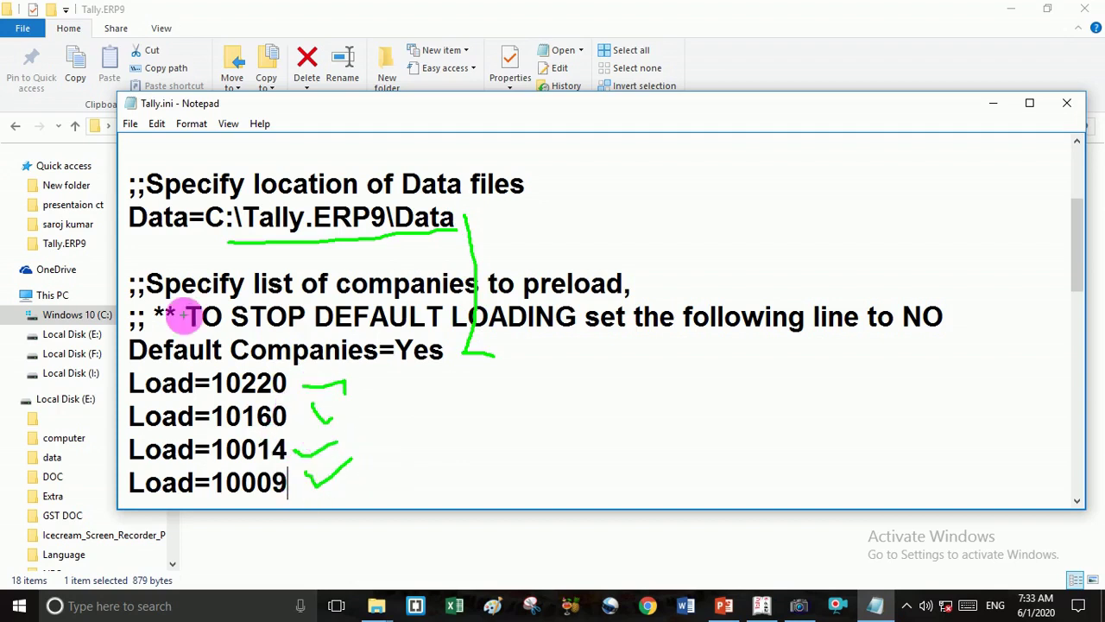
{"action": "key", "text": "Escape"}
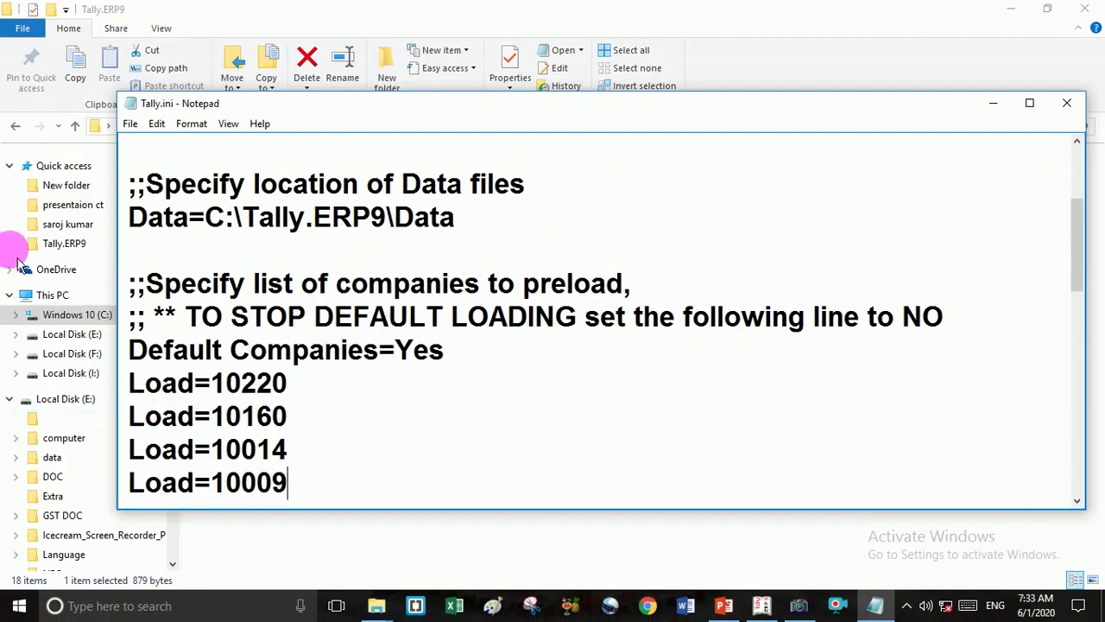
Save Tally.ini, close Notepad and the Tally.ERP9 folder window, and return to the PowerPoint slides.
{"action": "left_click", "coordinate": [129, 124]}
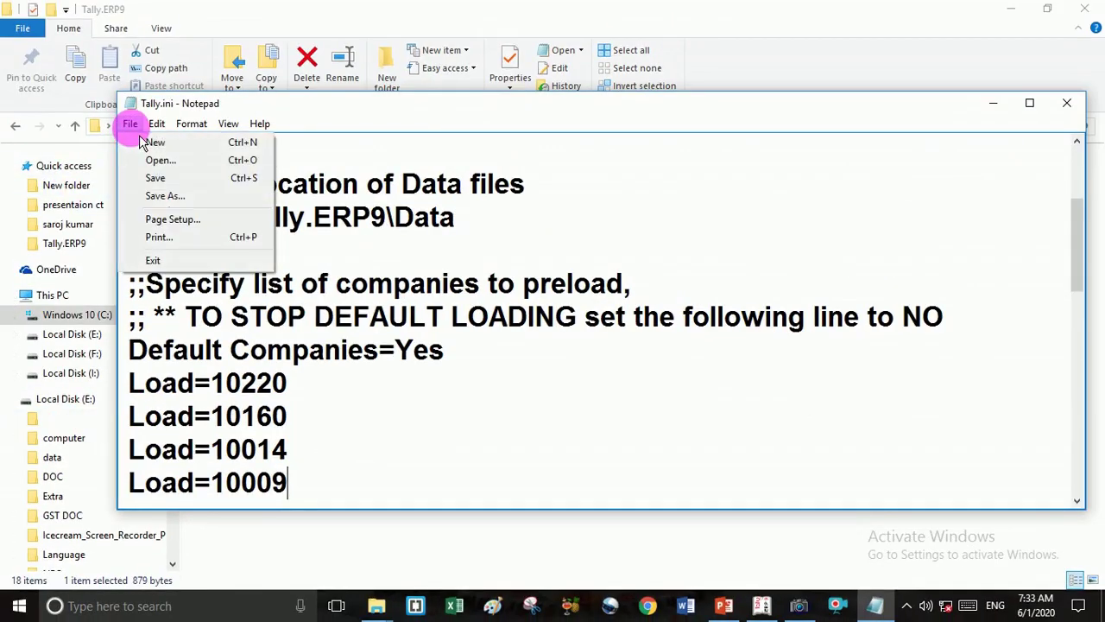
{"action": "left_click", "coordinate": [165, 181]}
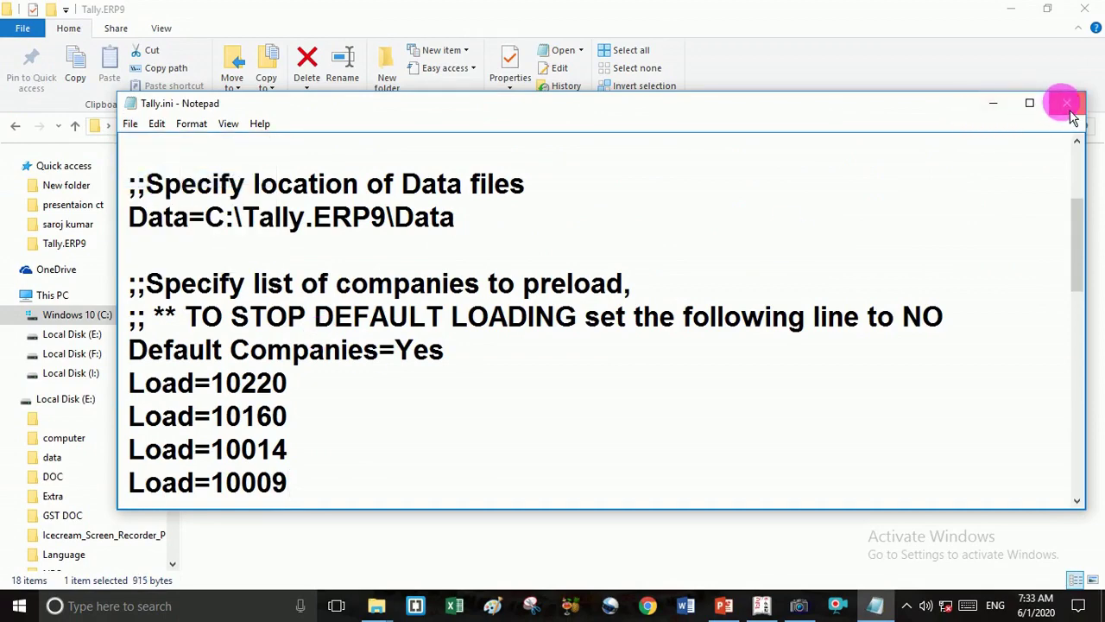
{"action": "left_click", "coordinate": [1064, 104]}
{"action": "left_click", "coordinate": [1085, 9]}
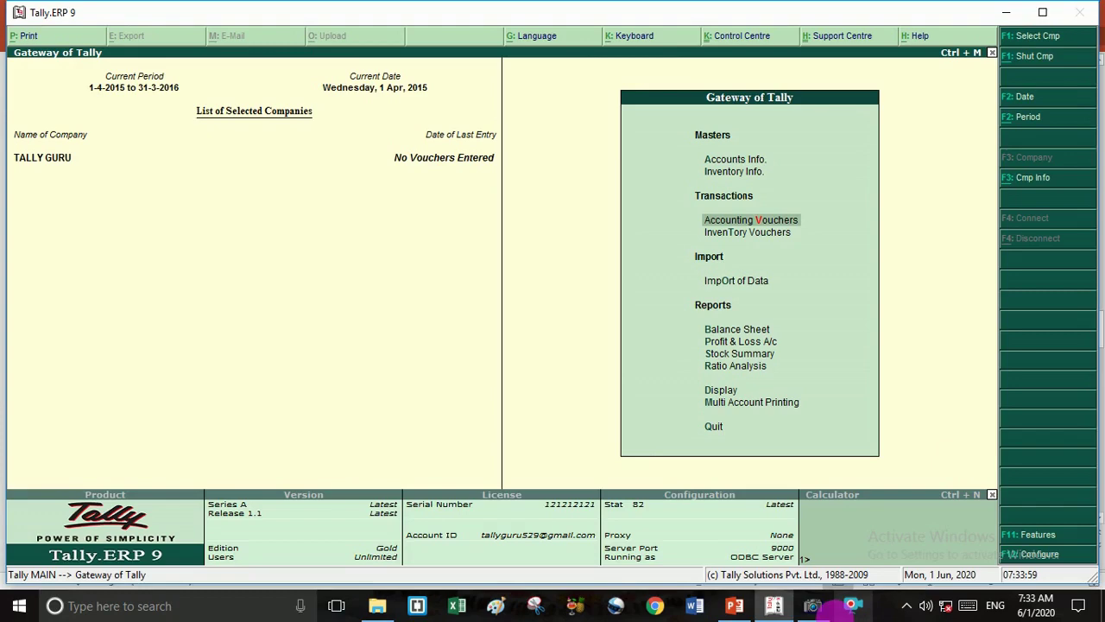
{"action": "left_click", "coordinate": [816, 607]}
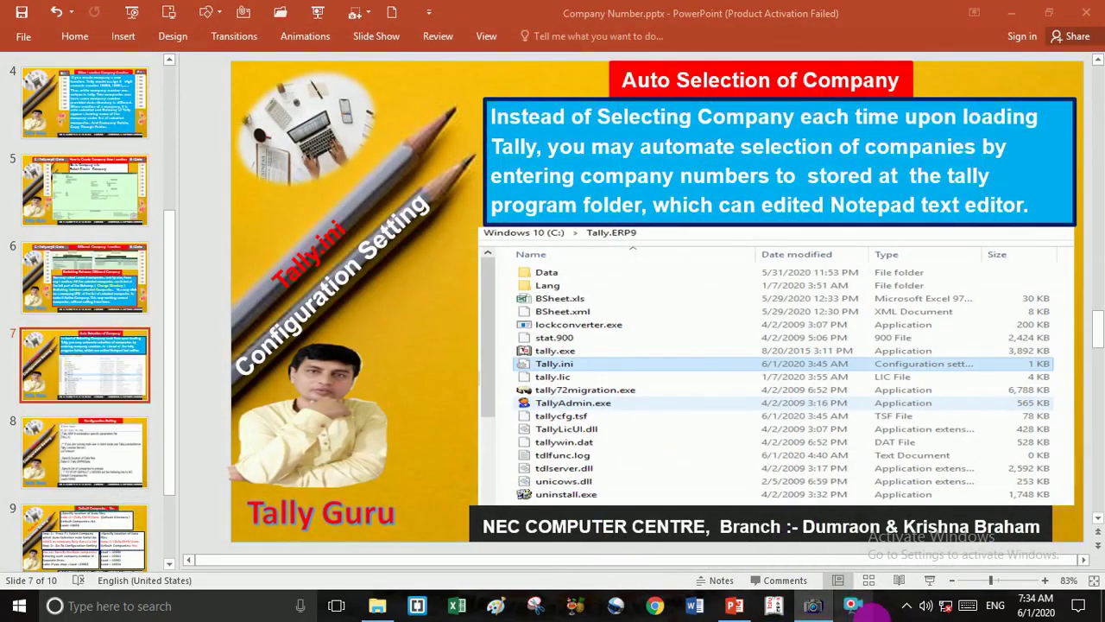
Minimize Tally.ERP 9 and bring up File Explorer at Quick access, which lists the Tally.ERP9 folder.
{"action": "left_click", "coordinate": [777, 608]}
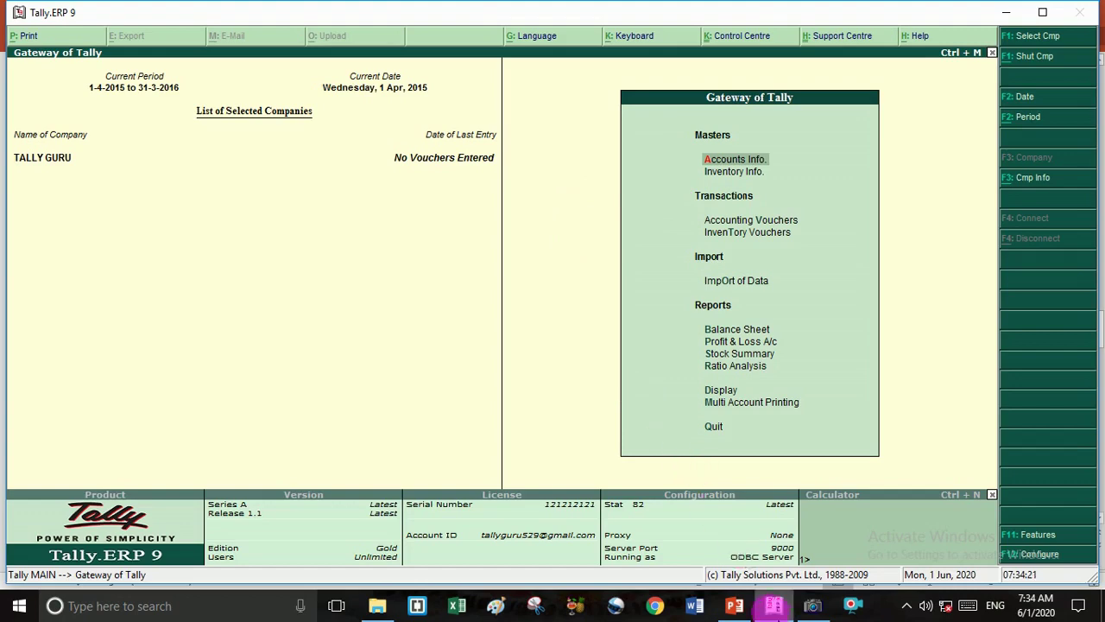
{"action": "mouse_move", "coordinate": [773, 607]}
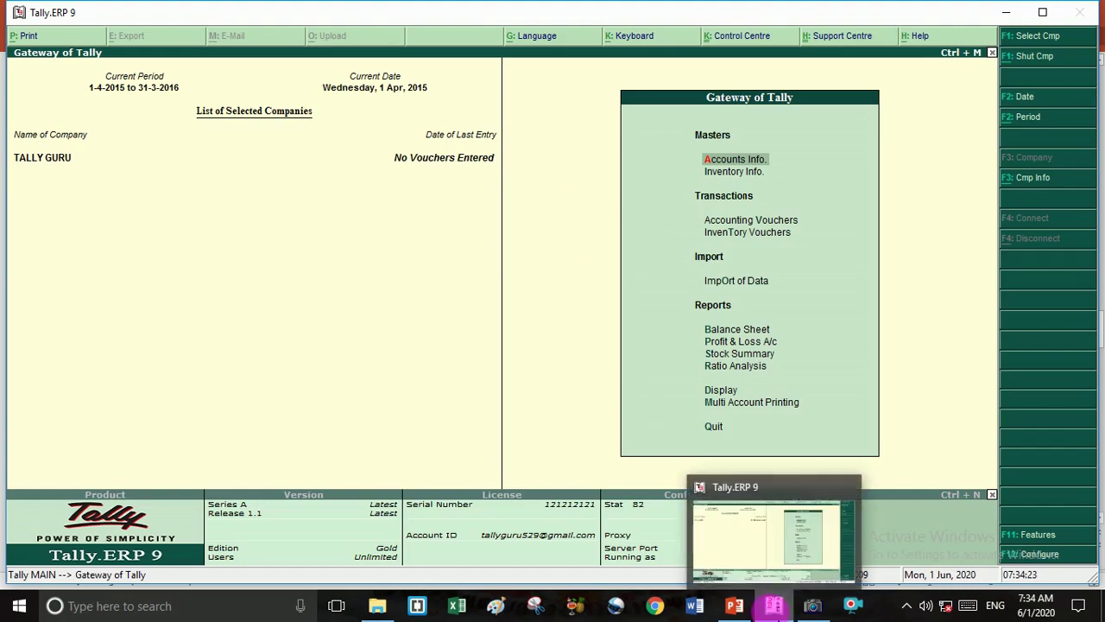
{"action": "left_click", "coordinate": [774, 607]}
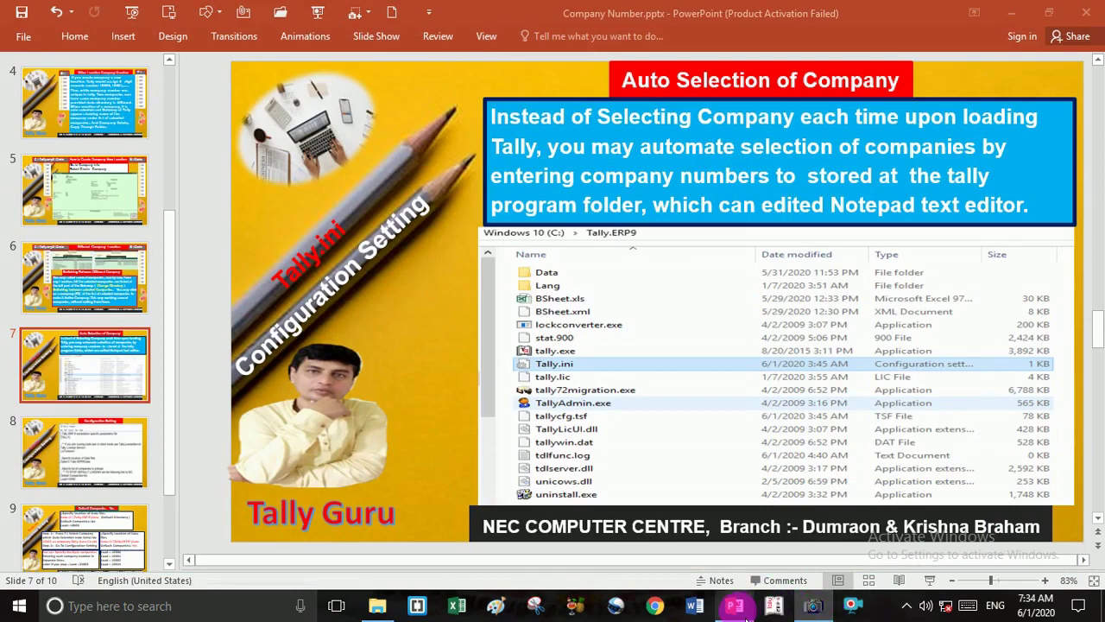
{"action": "mouse_move", "coordinate": [746, 615]}
{"action": "key", "text": "super+e"}
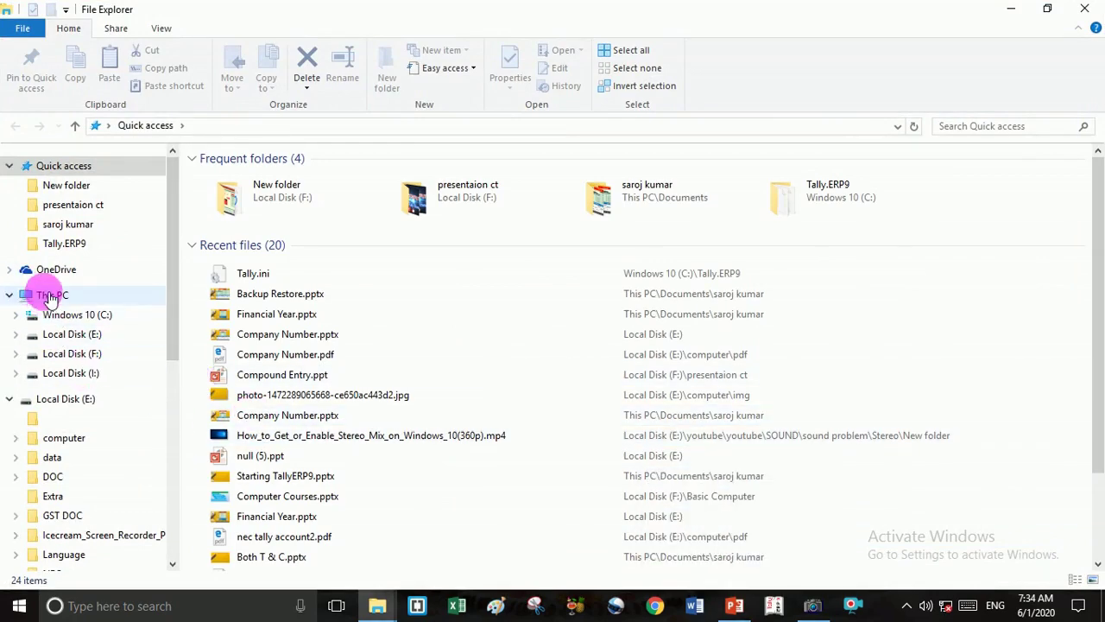
Browse to C:\Tally.ERP9 and reopen Tally.ini, showing Default Companies=Yes and Load=10220.
{"action": "left_click", "coordinate": [50, 296]}
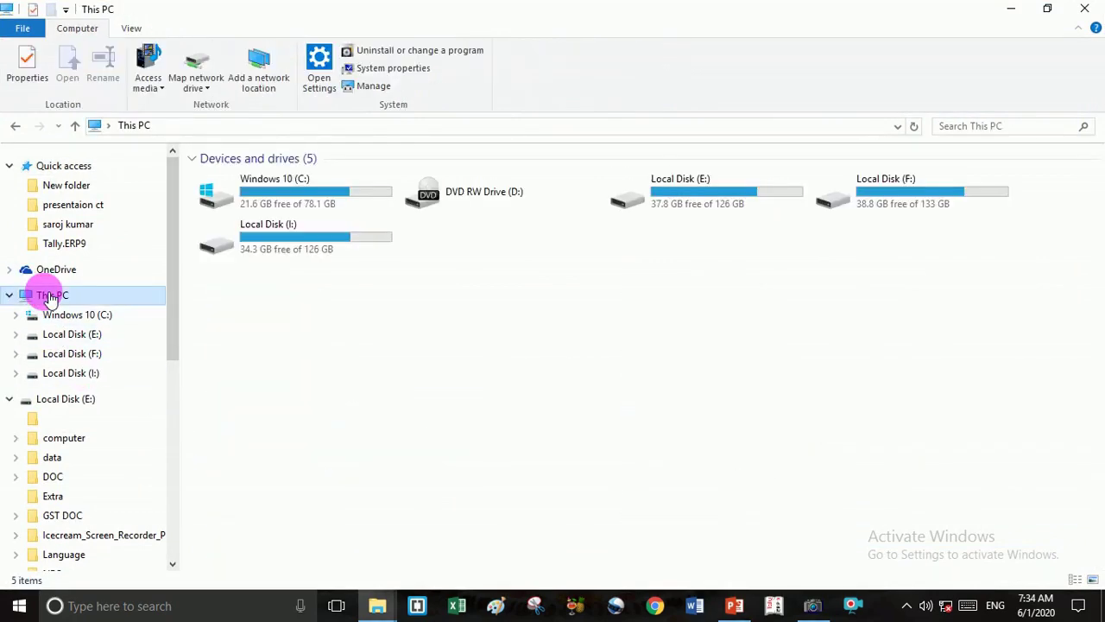
{"action": "double_click", "coordinate": [306, 215]}
{"action": "left_click", "coordinate": [246, 384]}
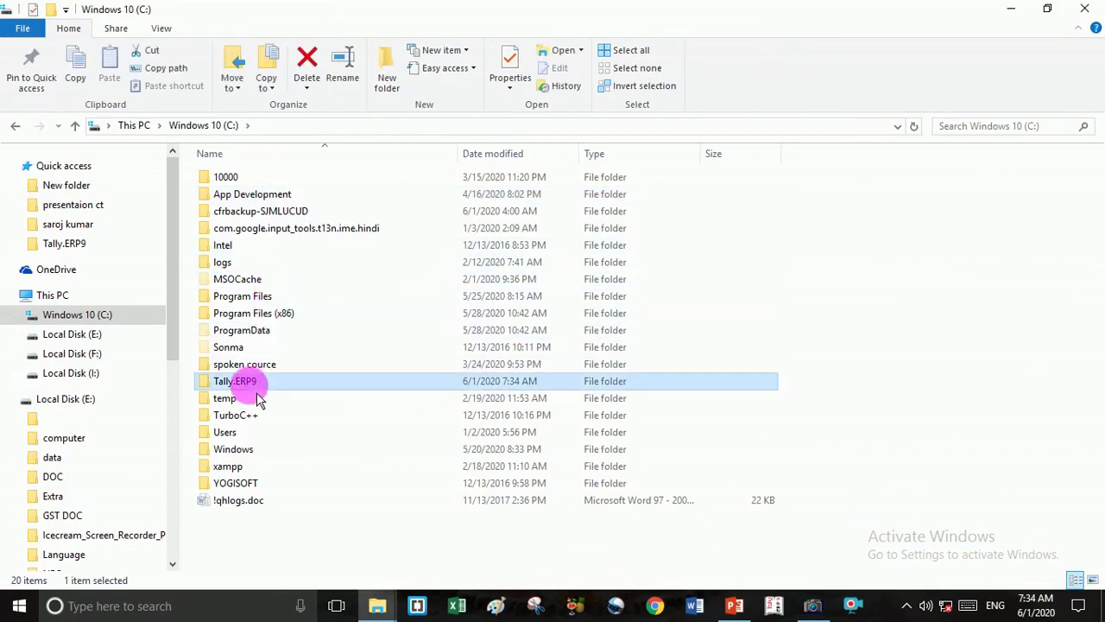
{"action": "double_click", "coordinate": [251, 384]}
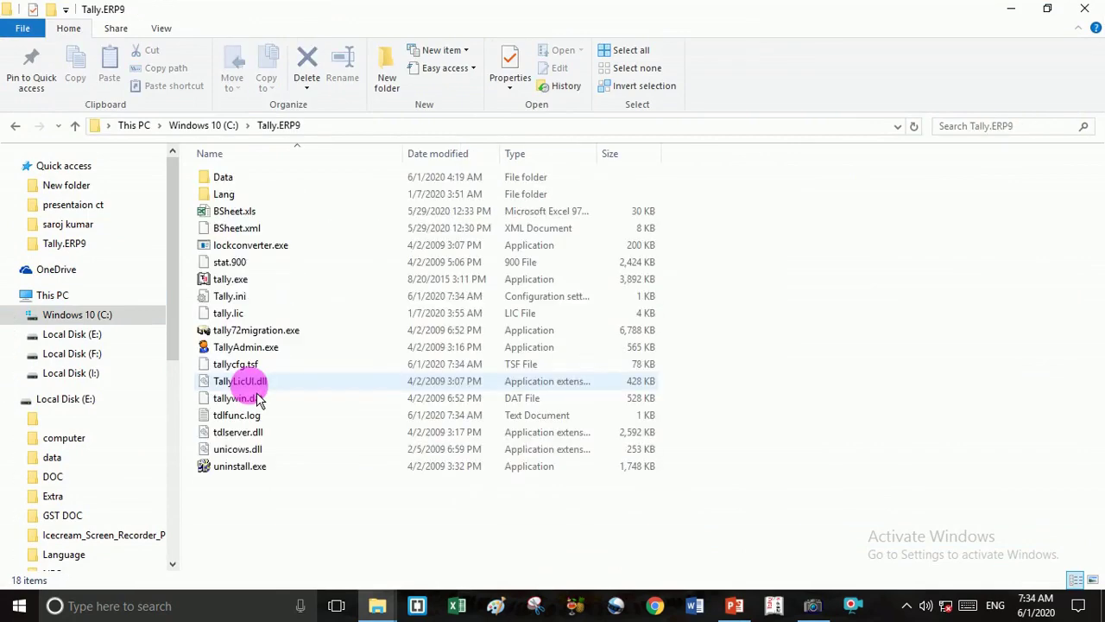
{"action": "double_click", "coordinate": [530, 297]}
{"action": "scroll", "coordinate": [505, 369], "scroll_direction": "down", "scroll_amount": 1}
{"action": "scroll", "coordinate": [505, 367], "scroll_direction": "up", "scroll_amount": 1}
{"action": "scroll", "coordinate": [506, 369], "scroll_direction": "down", "scroll_amount": 1}
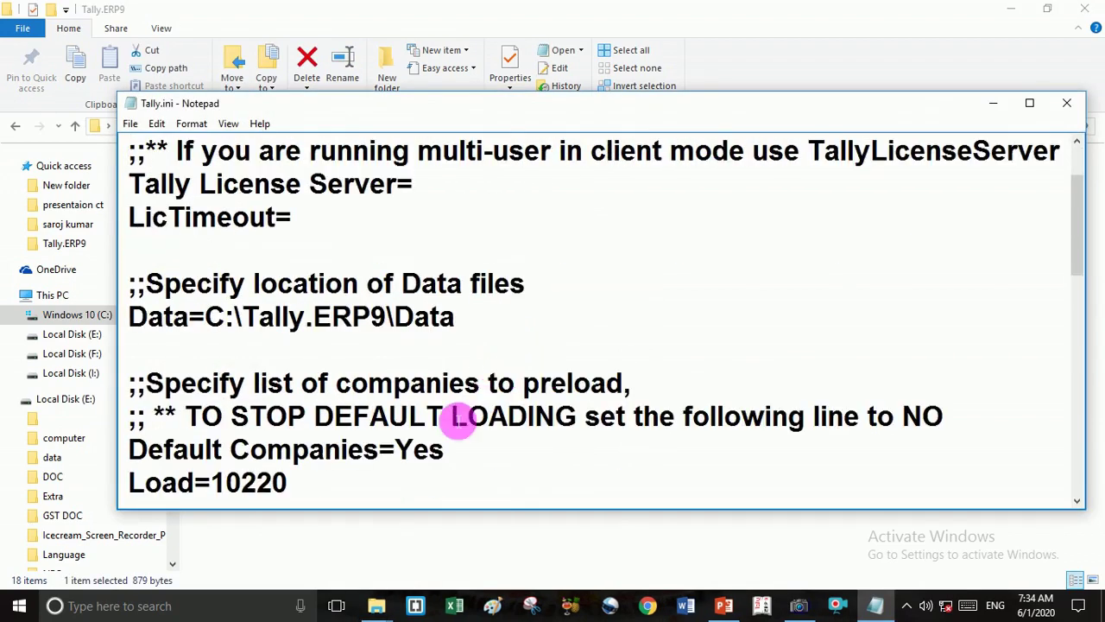
Copy the Load=10220 line and paste duplicates of it on the new lines beneath the original.
{"action": "left_click_drag", "start_coordinate": [1078, 259], "coordinate": [1078, 286]}
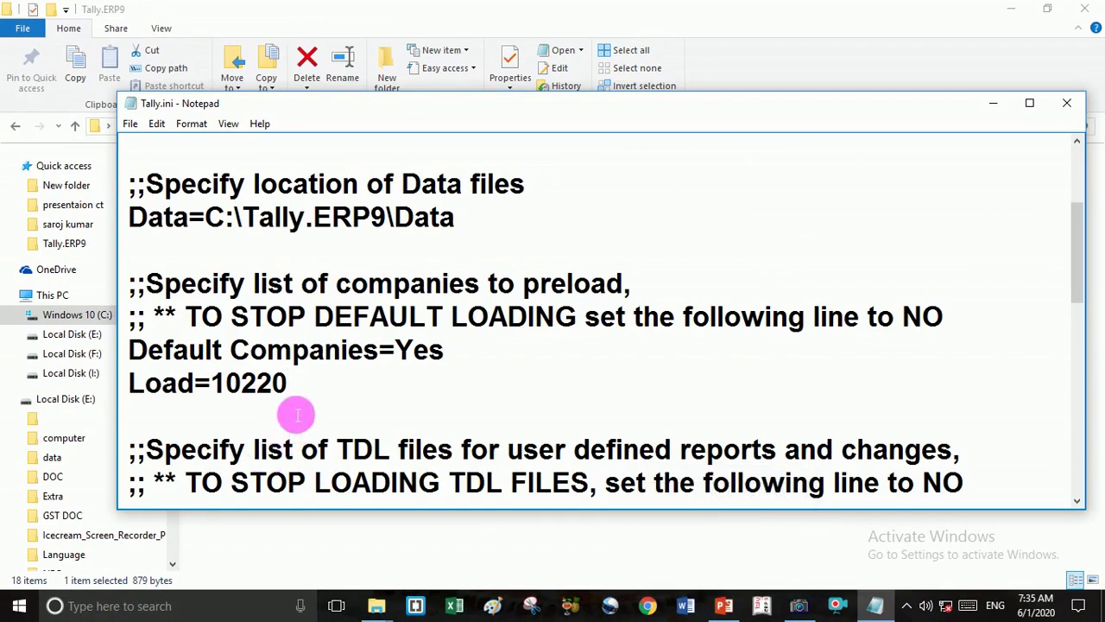
{"action": "key", "text": "Return"}
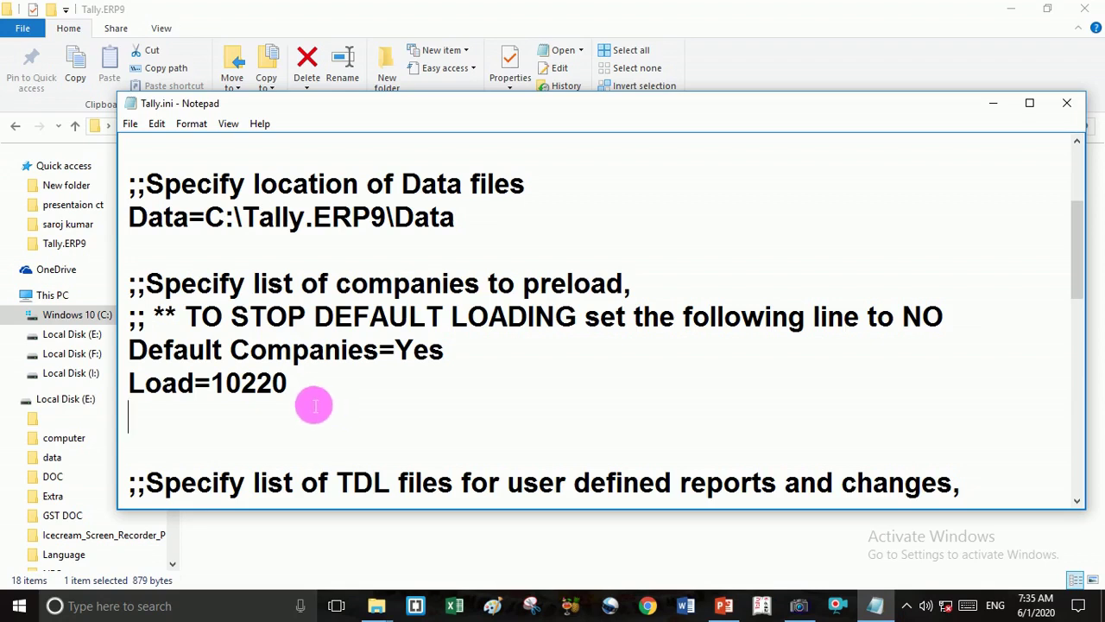
{"action": "left_click_drag", "start_coordinate": [131, 380], "coordinate": [294, 389]}
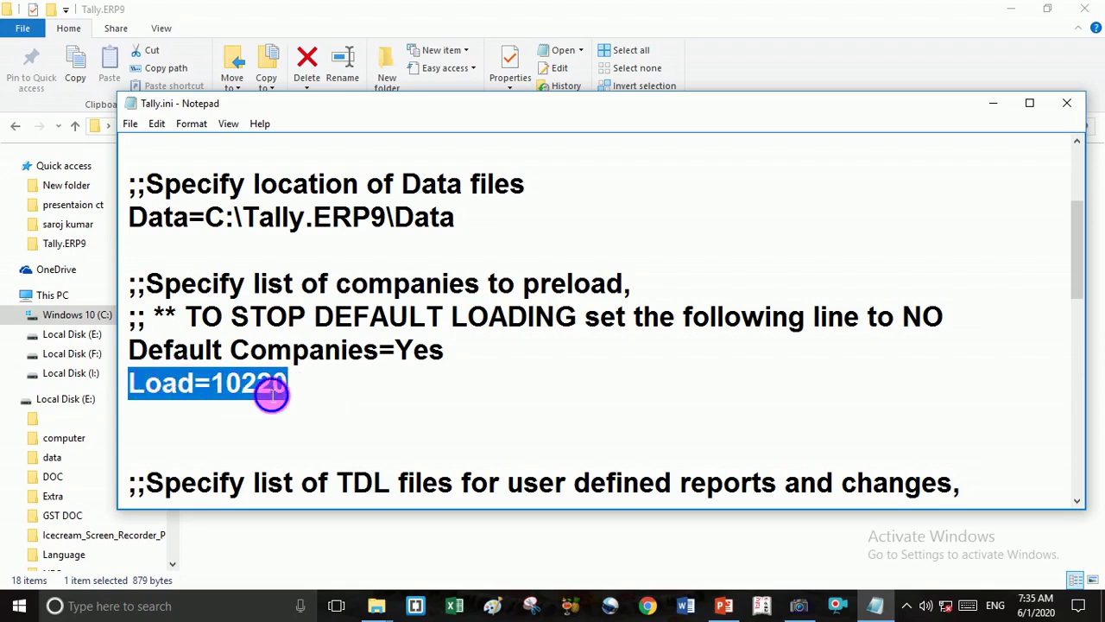
{"action": "right_click", "coordinate": [265, 390]}
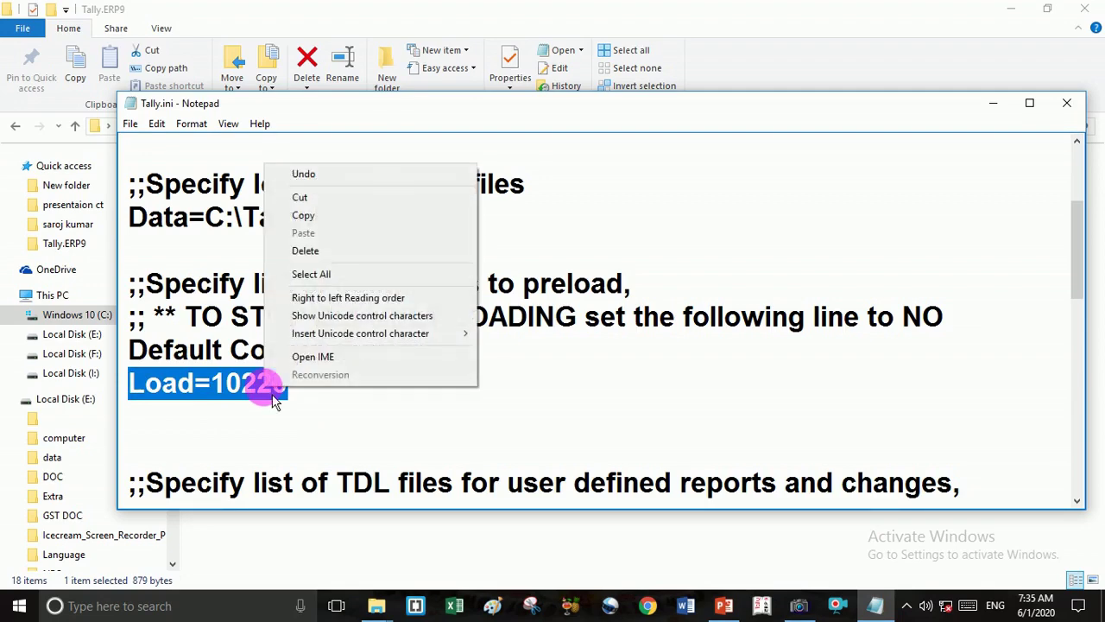
{"action": "left_click", "coordinate": [303, 215]}
{"action": "left_click", "coordinate": [155, 410]}
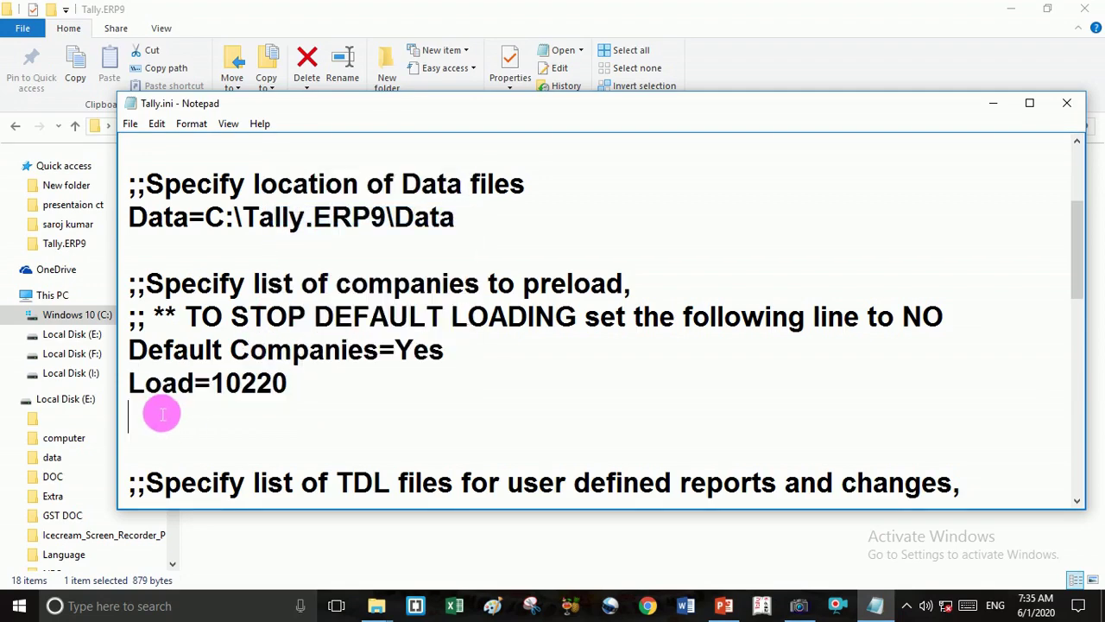
{"action": "key", "text": "ctrl+v"}
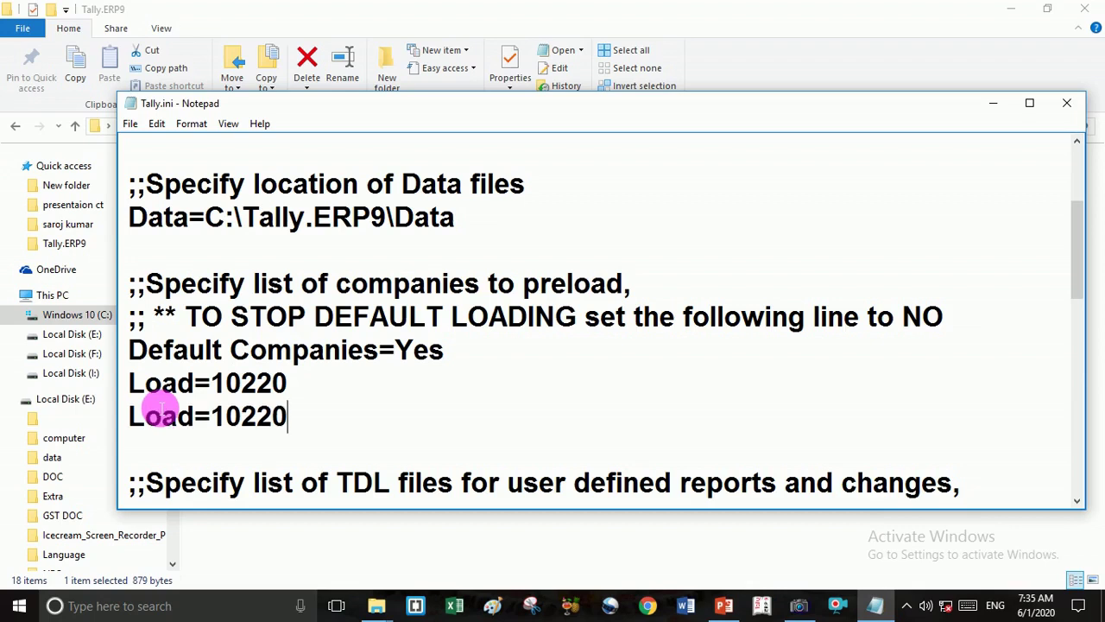
{"action": "key", "text": "Return"}
{"action": "key", "text": "ctrl+v"}
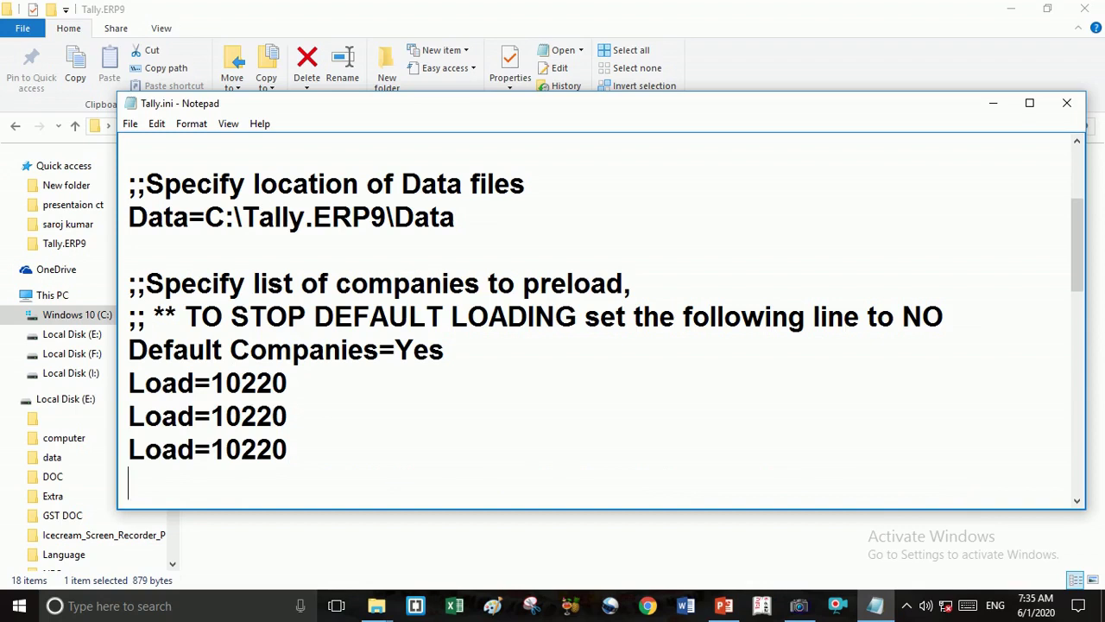
{"action": "key", "text": "ctrl+v"}
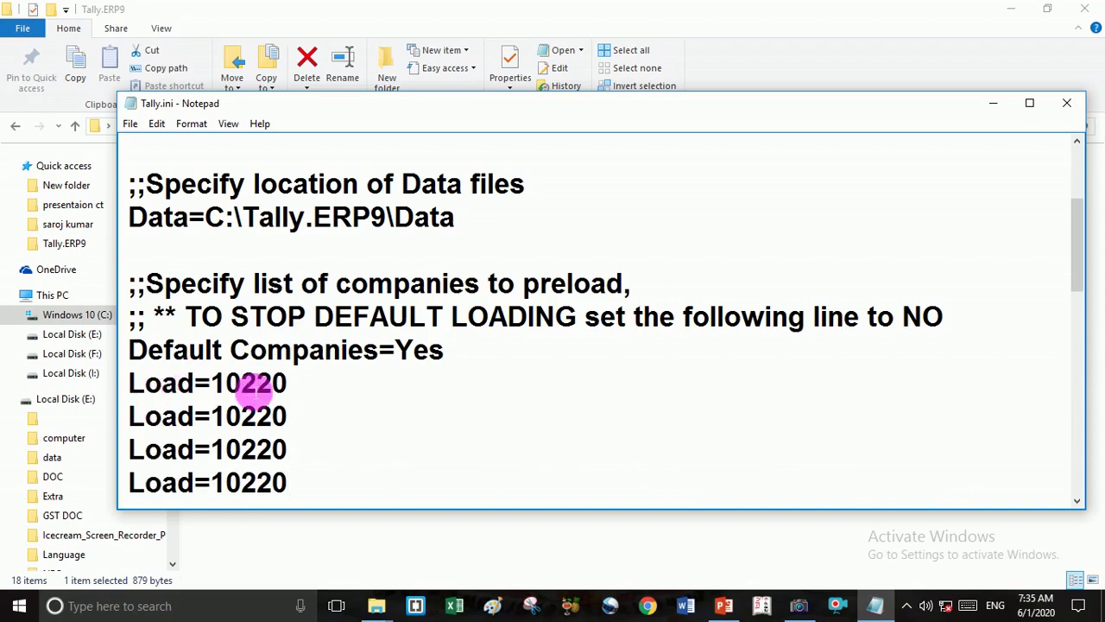
Change the endings of the copied lines so they read Load=10160, Load=10014 and Load=10009.
{"action": "left_click", "coordinate": [292, 420]}
{"action": "key", "text": "BackSpace"}
{"action": "key", "text": "BackSpace"}
{"action": "key", "text": "BackSpace"}
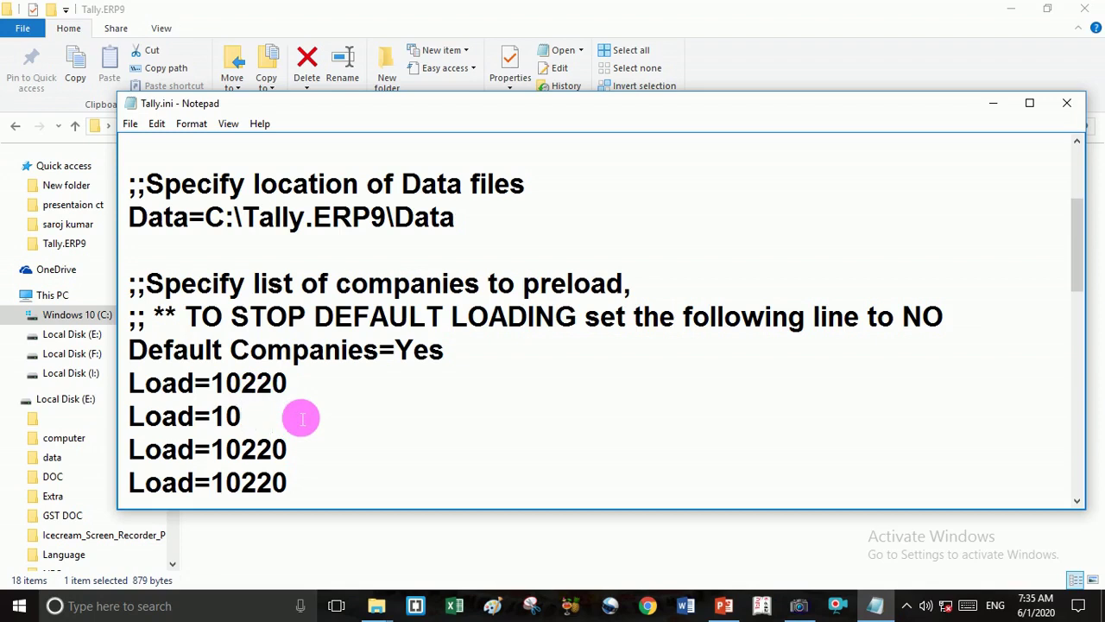
{"action": "type", "text": "160"}
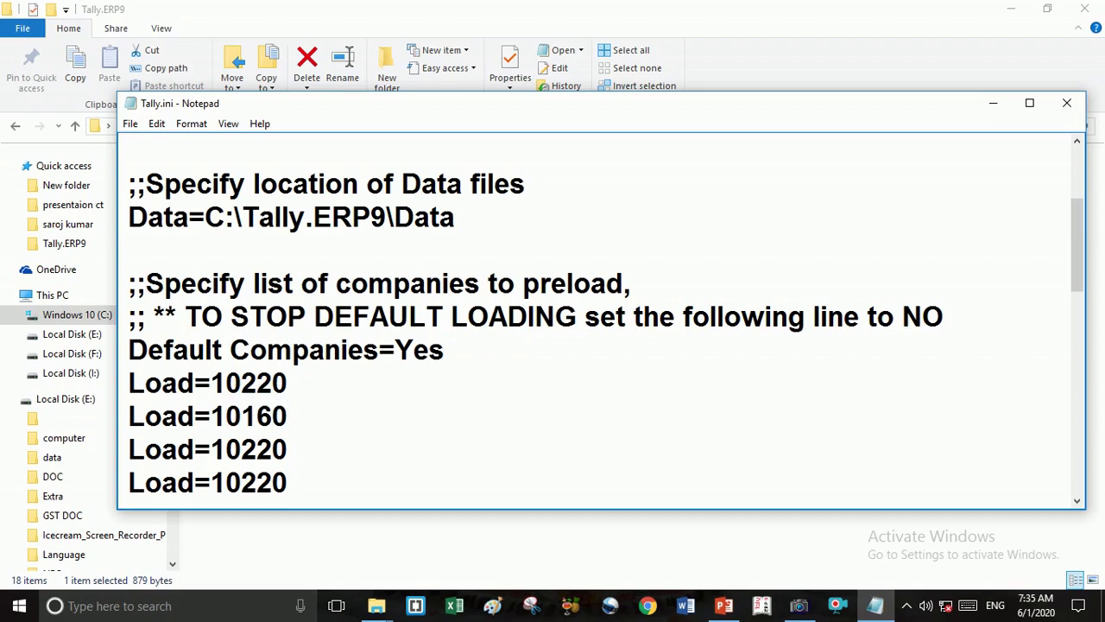
{"action": "left_click", "coordinate": [302, 448]}
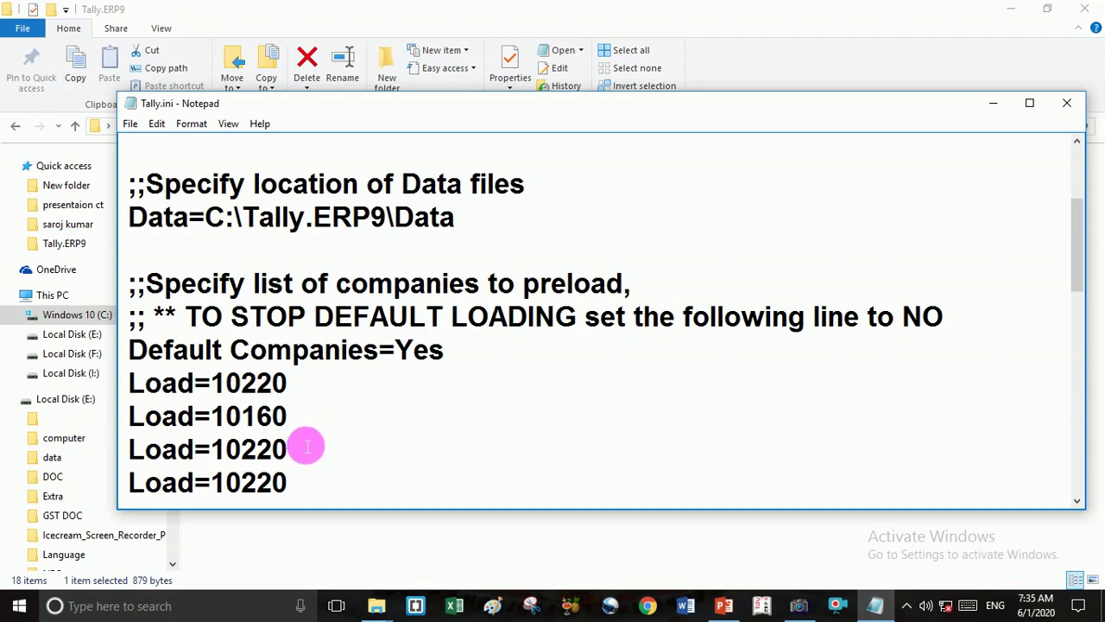
{"action": "key", "text": "BackSpace"}
{"action": "key", "text": "BackSpace"}
{"action": "key", "text": "BackSpace"}
{"action": "type", "text": "014"}
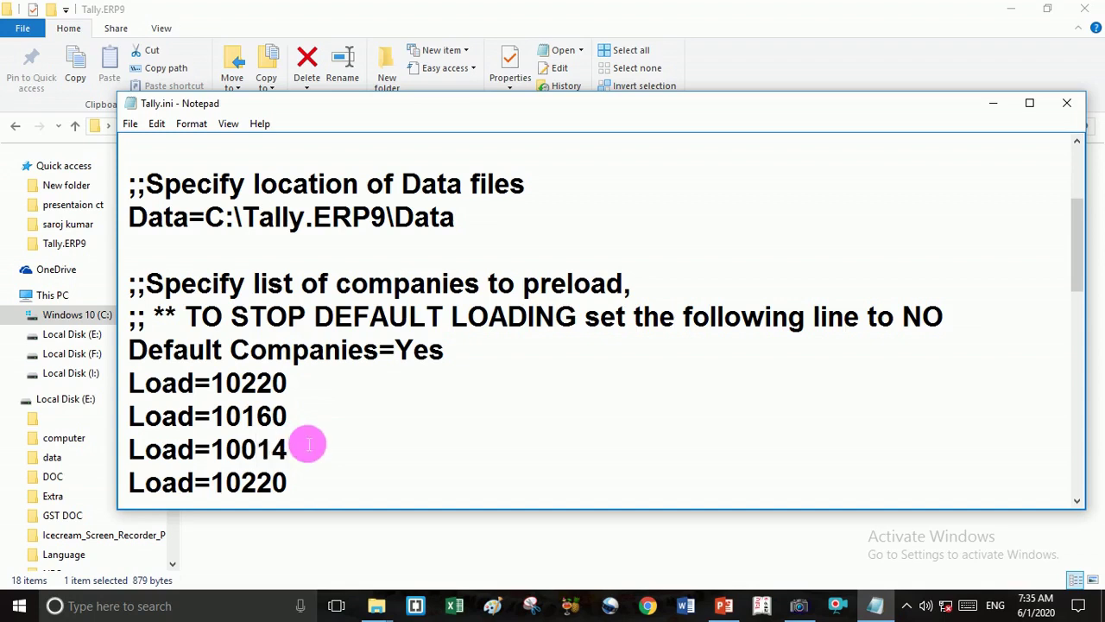
{"action": "left_click", "coordinate": [298, 483]}
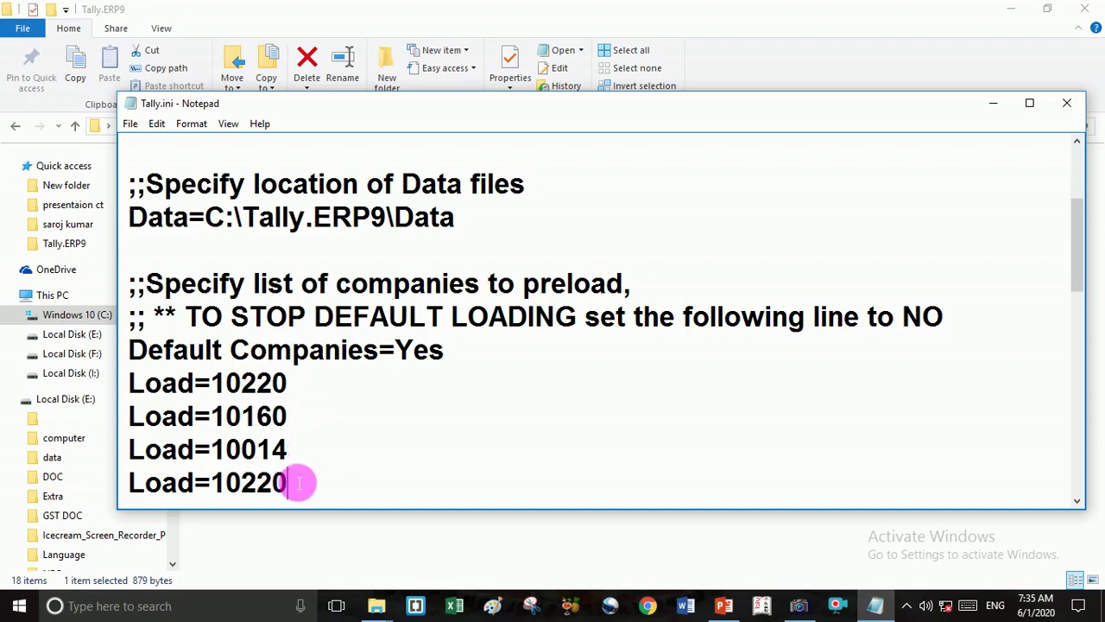
{"action": "key", "text": "BackSpace"}
{"action": "key", "text": "BackSpace"}
{"action": "key", "text": "BackSpace"}
{"action": "type", "text": "00"}
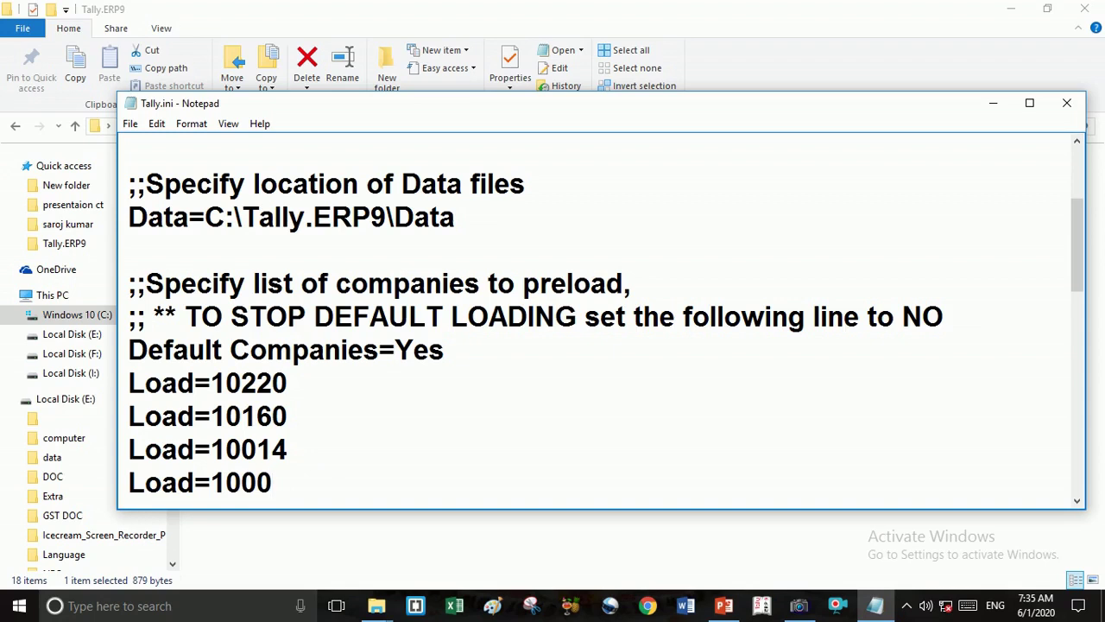
{"action": "type", "text": "5"}
{"action": "key", "text": "BackSpace"}
{"action": "type", "text": "9"}
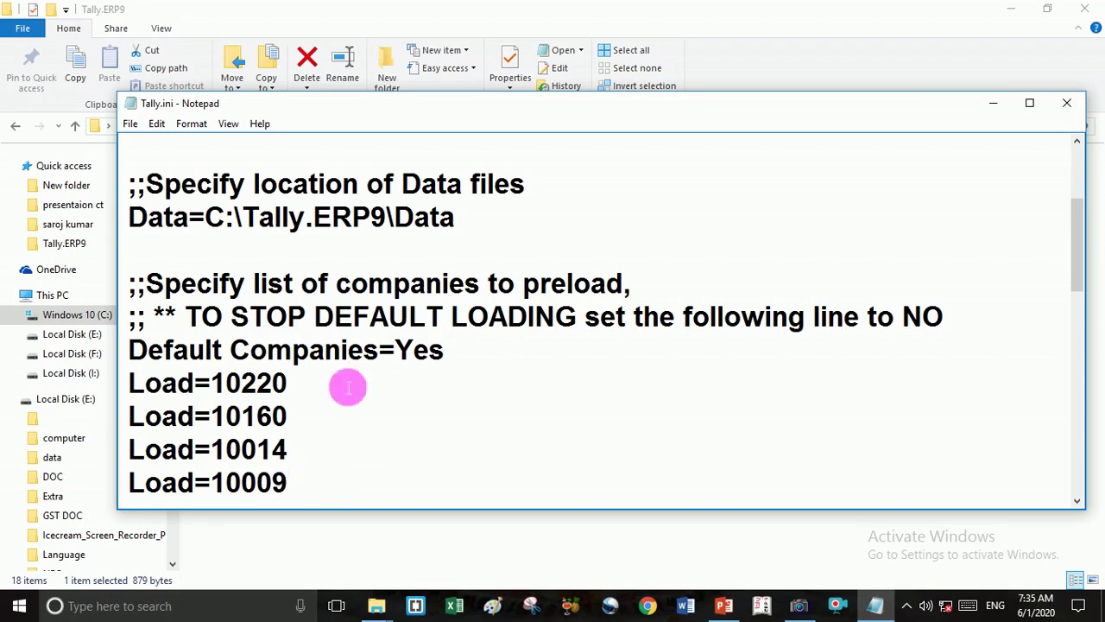
{"action": "left_click", "coordinate": [131, 126]}
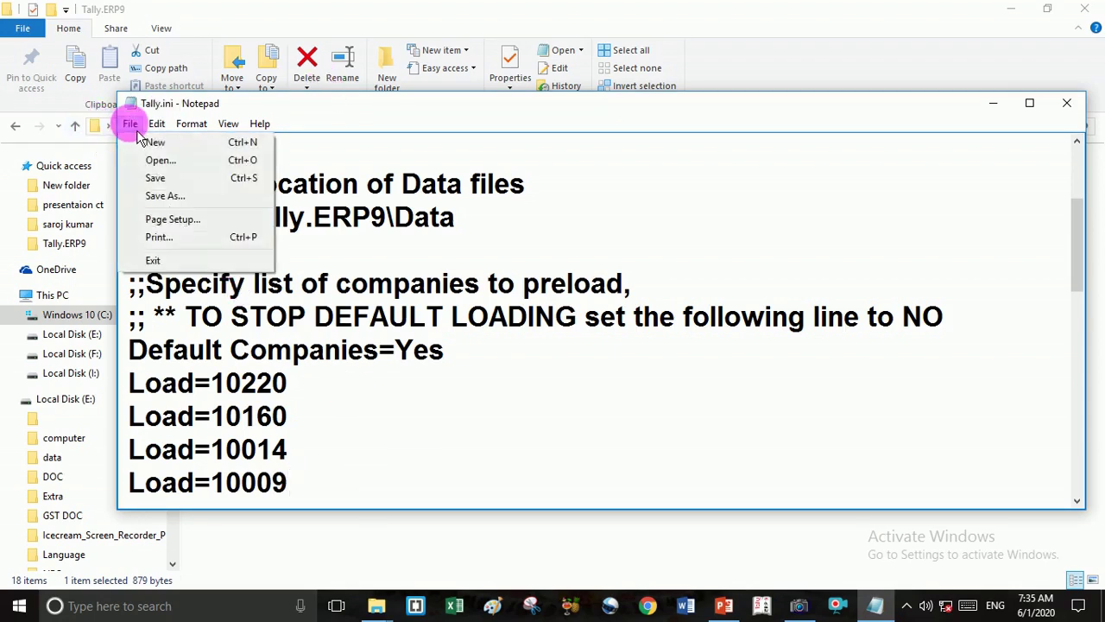
Save Tally.ini, close Notepad and the folder window, and launch Tally.ERP 9 with four selected companies.
{"action": "left_click", "coordinate": [164, 179]}
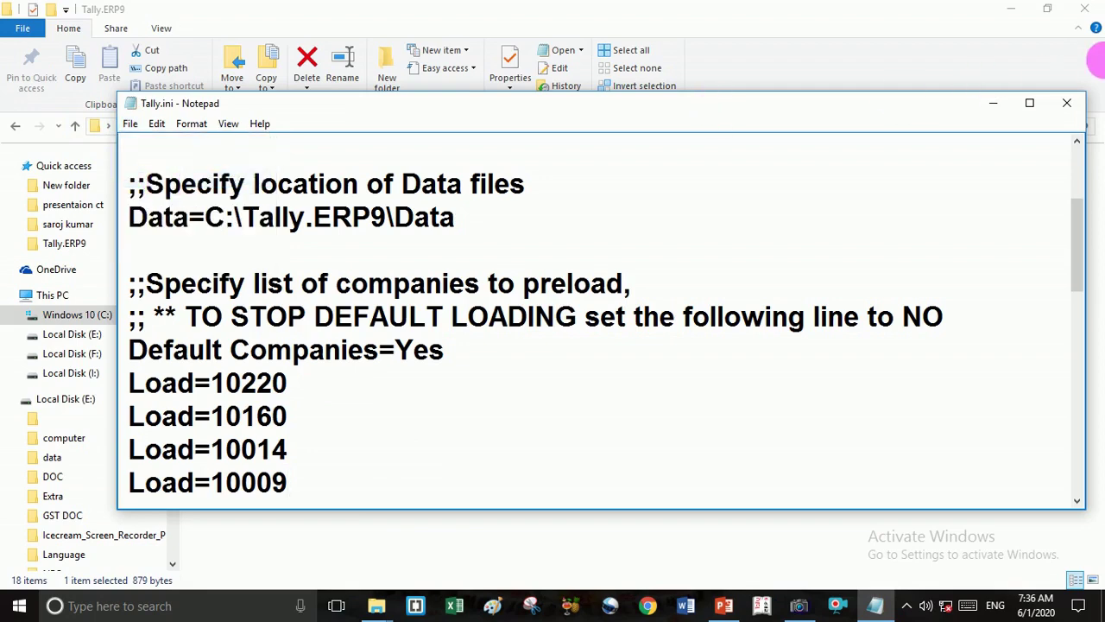
{"action": "left_click", "coordinate": [1068, 104]}
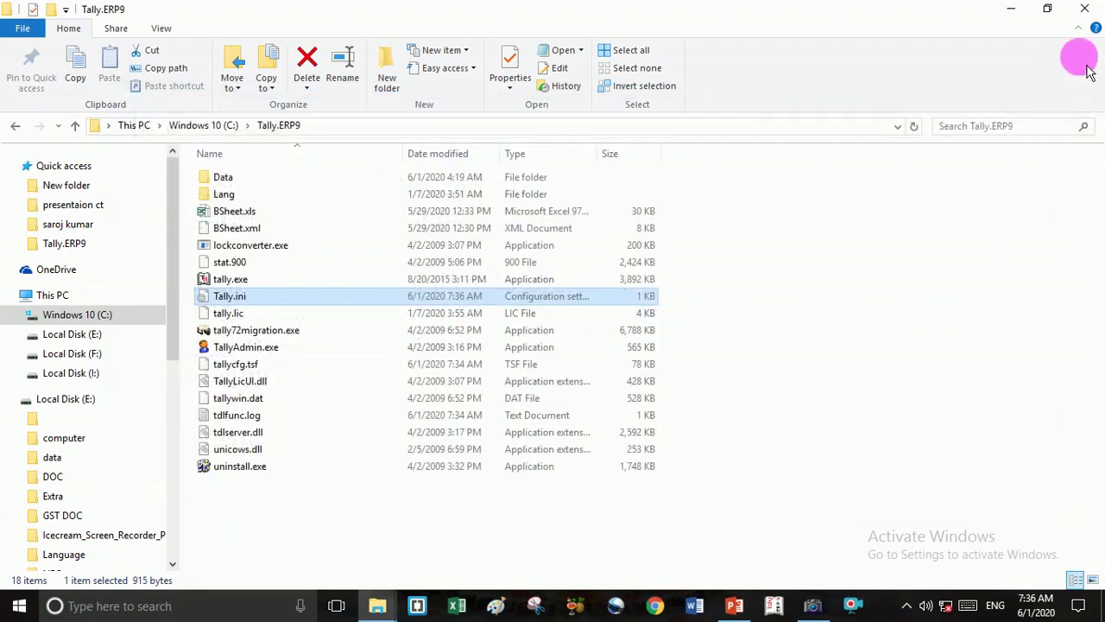
{"action": "left_click", "coordinate": [1094, 22]}
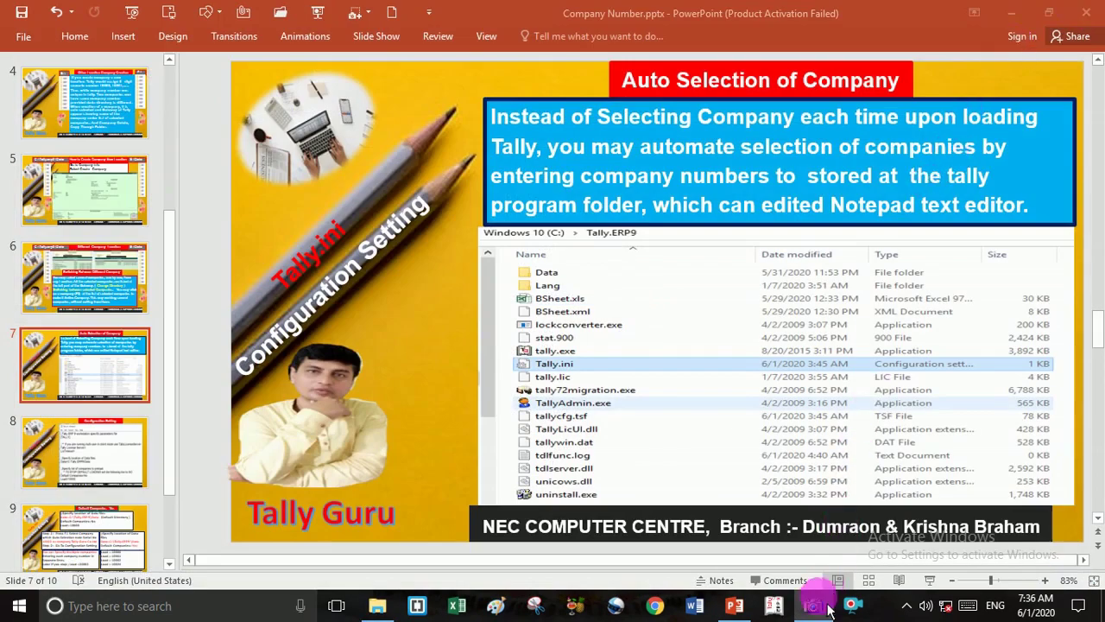
{"action": "left_click", "coordinate": [782, 613]}
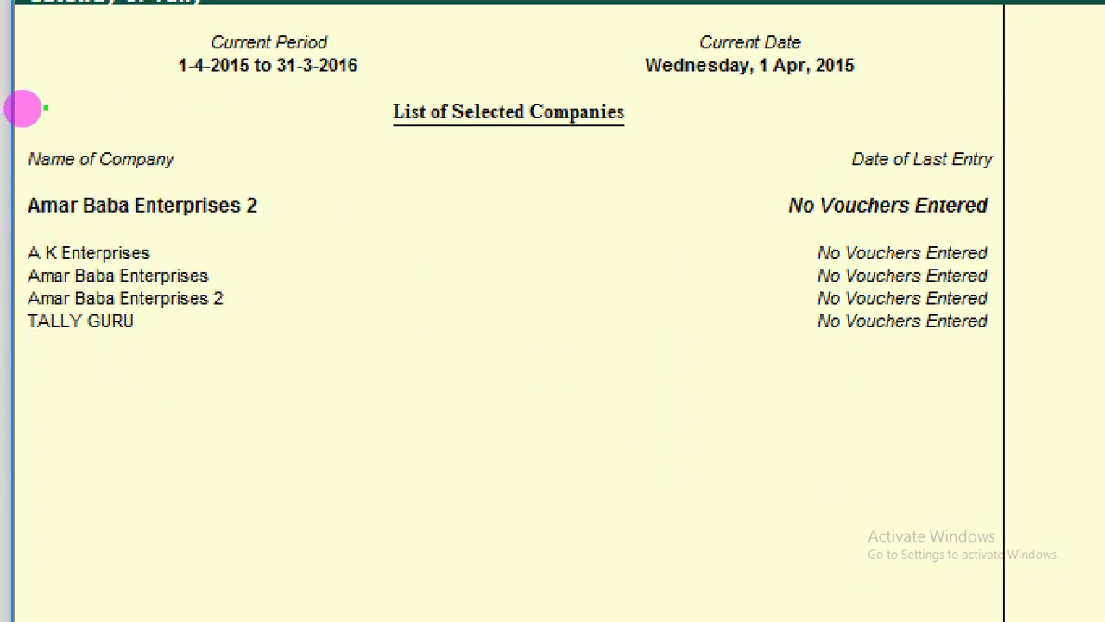
{"action": "mouse_move", "coordinate": [185, 245]}
{"action": "left_mouse_down"}
{"action": "mouse_move", "coordinate": [257, 244]}
{"action": "mouse_move", "coordinate": [316, 371]}
{"action": "mouse_move", "coordinate": [38, 426]}
{"action": "mouse_move", "coordinate": [5, 259]}
{"action": "mouse_move", "coordinate": [14, 229]}
{"action": "mouse_move", "coordinate": [119, 221]}
{"action": "mouse_move", "coordinate": [232, 242]}
{"action": "left_mouse_up"}
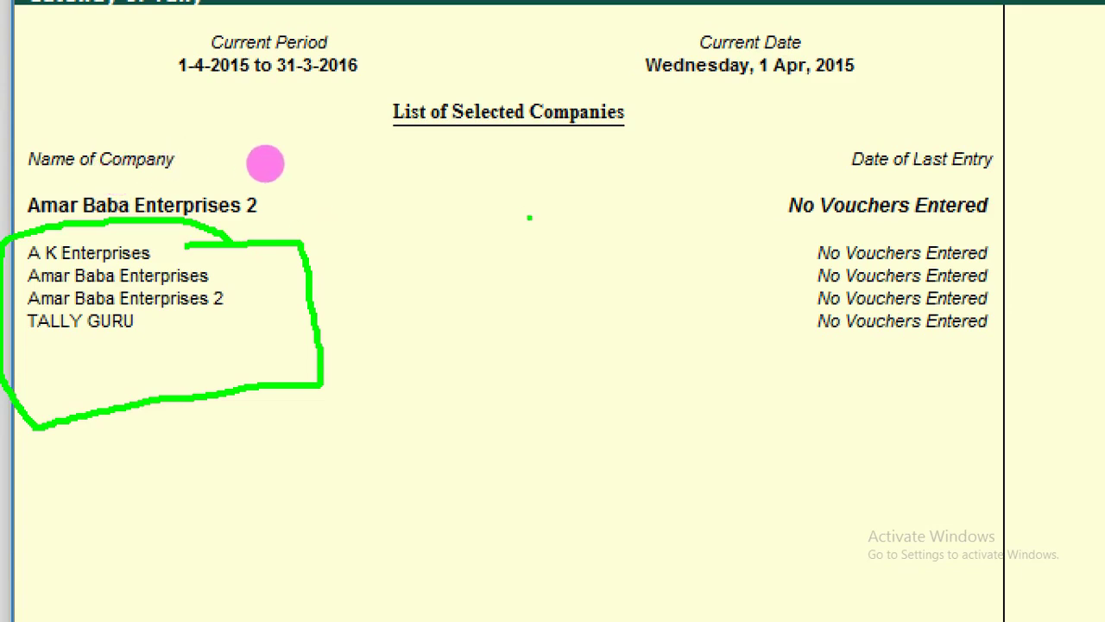
{"action": "key", "text": "Escape"}
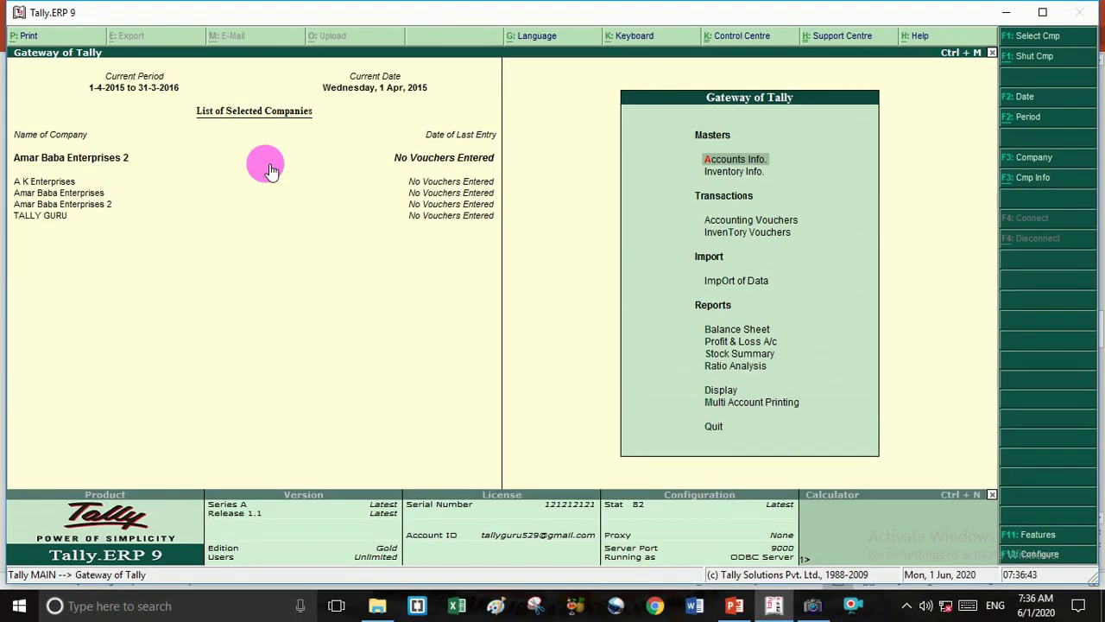
{"action": "key", "text": "alt+Tab"}
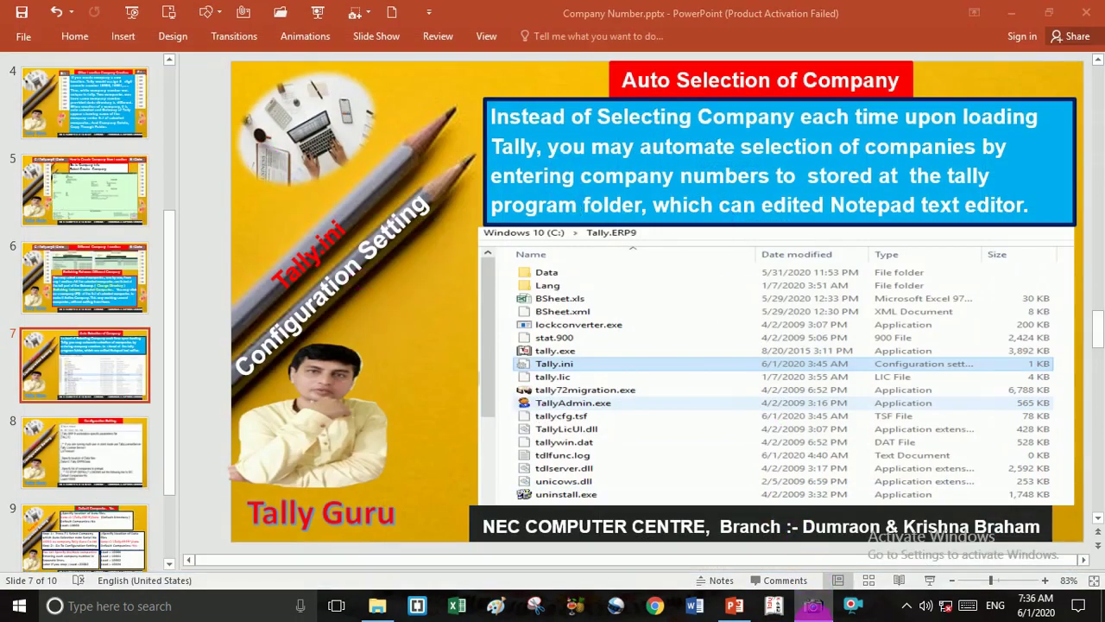
{"action": "left_click", "coordinate": [773, 607]}
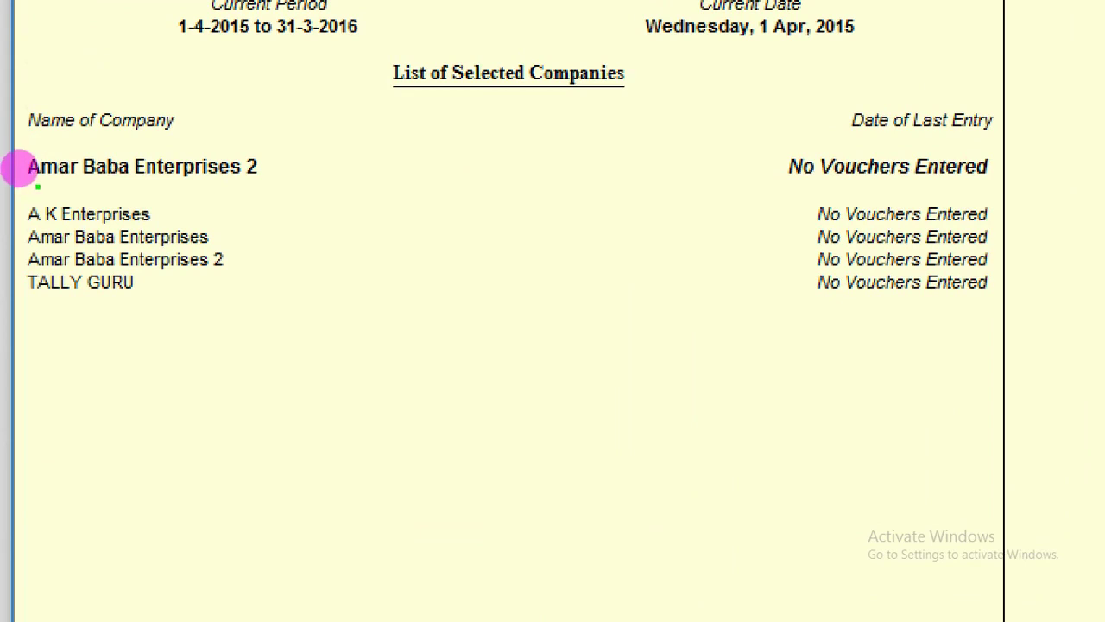
{"action": "mouse_move", "coordinate": [38, 183]}
{"action": "left_mouse_down"}
{"action": "mouse_move", "coordinate": [147, 199]}
{"action": "mouse_move", "coordinate": [294, 180]}
{"action": "left_mouse_up"}
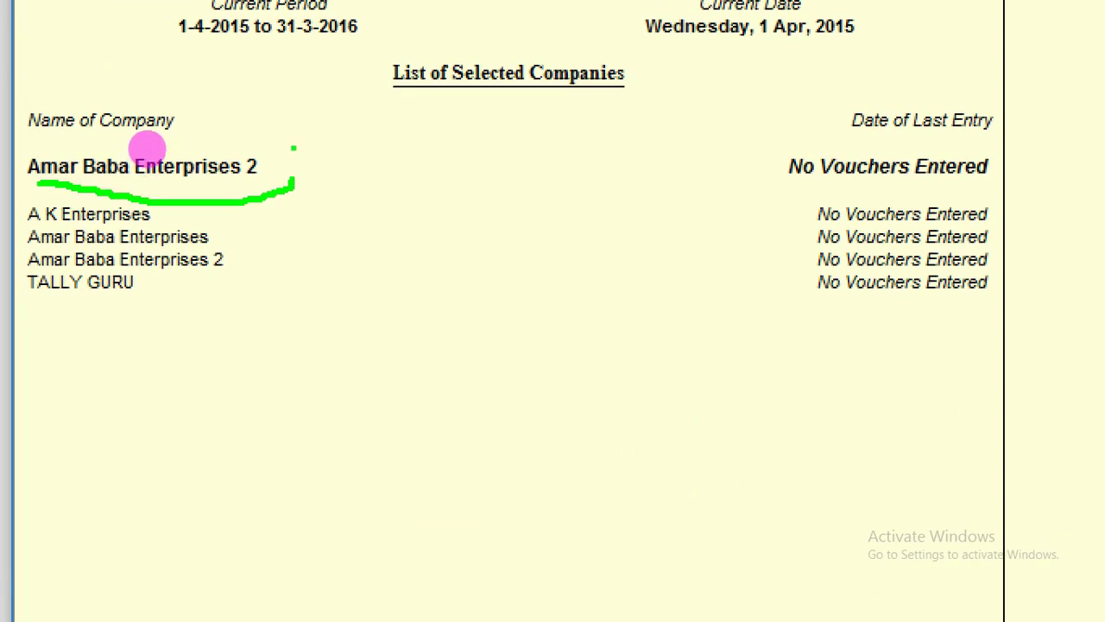
{"action": "mouse_move", "coordinate": [258, 167]}
{"action": "left_mouse_down"}
{"action": "mouse_move", "coordinate": [777, 121]}
{"action": "mouse_move", "coordinate": [808, 155]}
{"action": "left_mouse_up"}
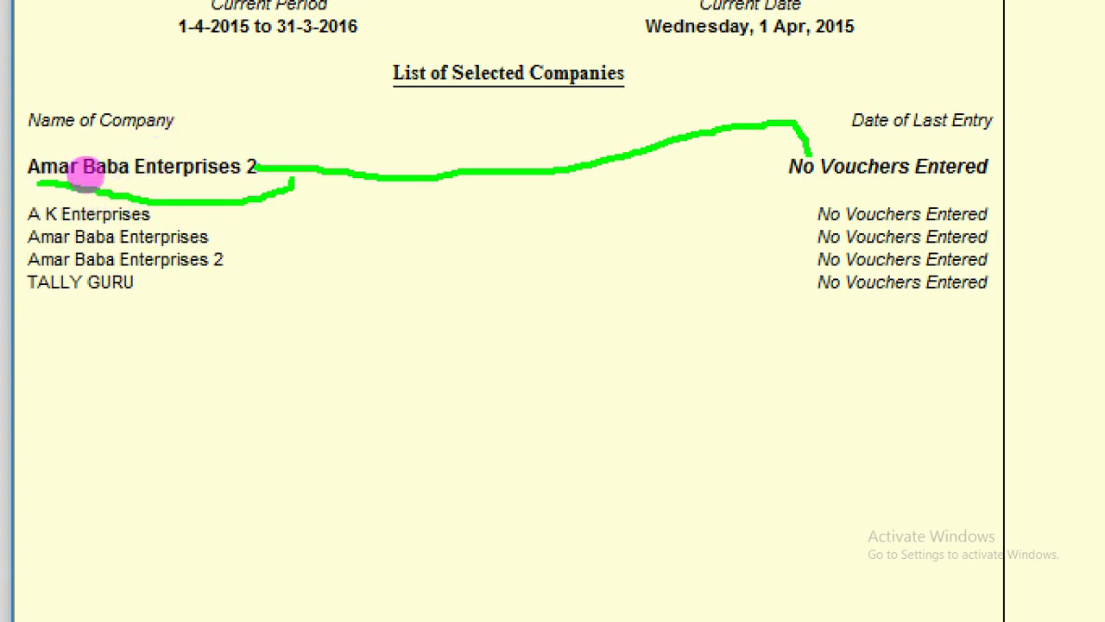
{"action": "left_click_drag", "start_coordinate": [177, 203], "coordinate": [432, 149]}
{"action": "mouse_move", "coordinate": [192, 258]}
{"action": "left_mouse_down"}
{"action": "mouse_move", "coordinate": [293, 217]}
{"action": "mouse_move", "coordinate": [258, 236]}
{"action": "left_mouse_up"}
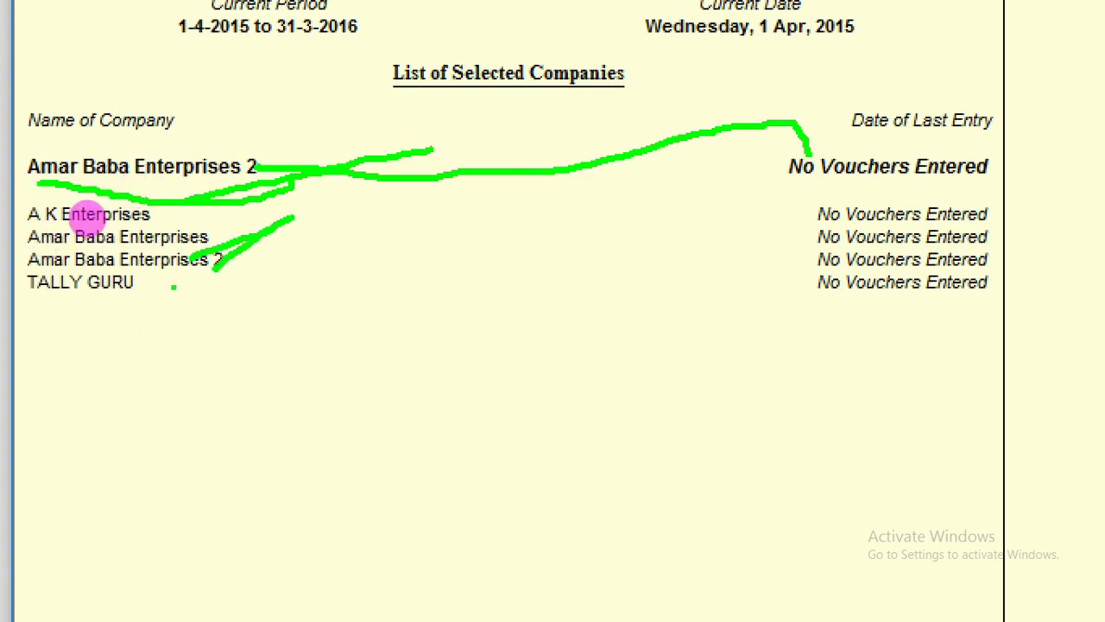
{"action": "left_click_drag", "start_coordinate": [172, 289], "coordinate": [765, 267]}
{"action": "left_click_drag", "start_coordinate": [491, 97], "coordinate": [508, 293]}
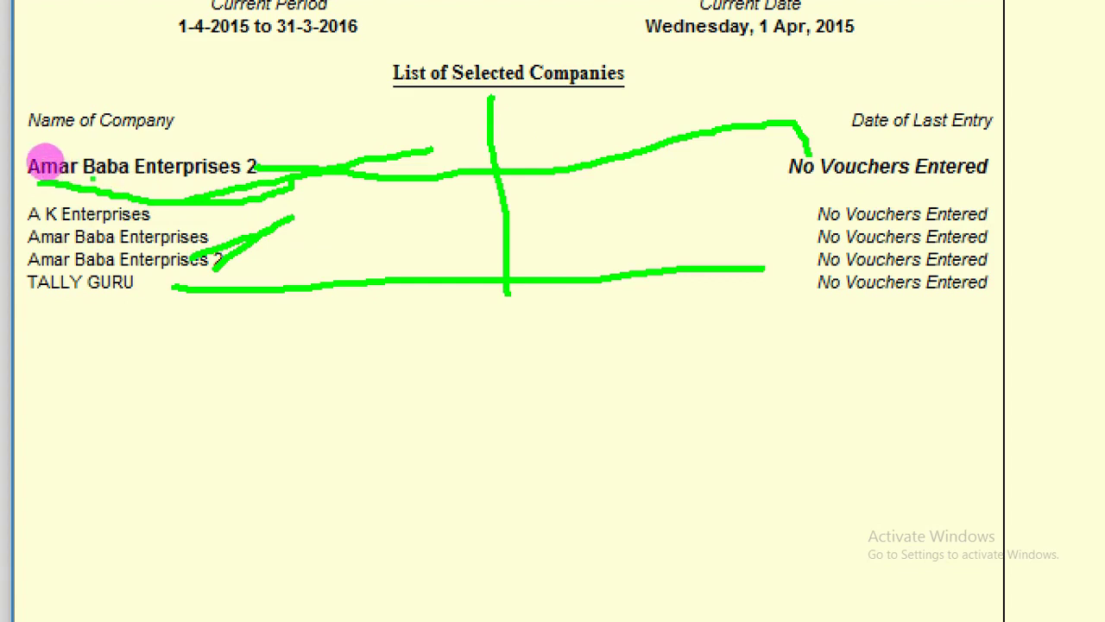
{"action": "left_click_drag", "start_coordinate": [21, 180], "coordinate": [57, 158]}
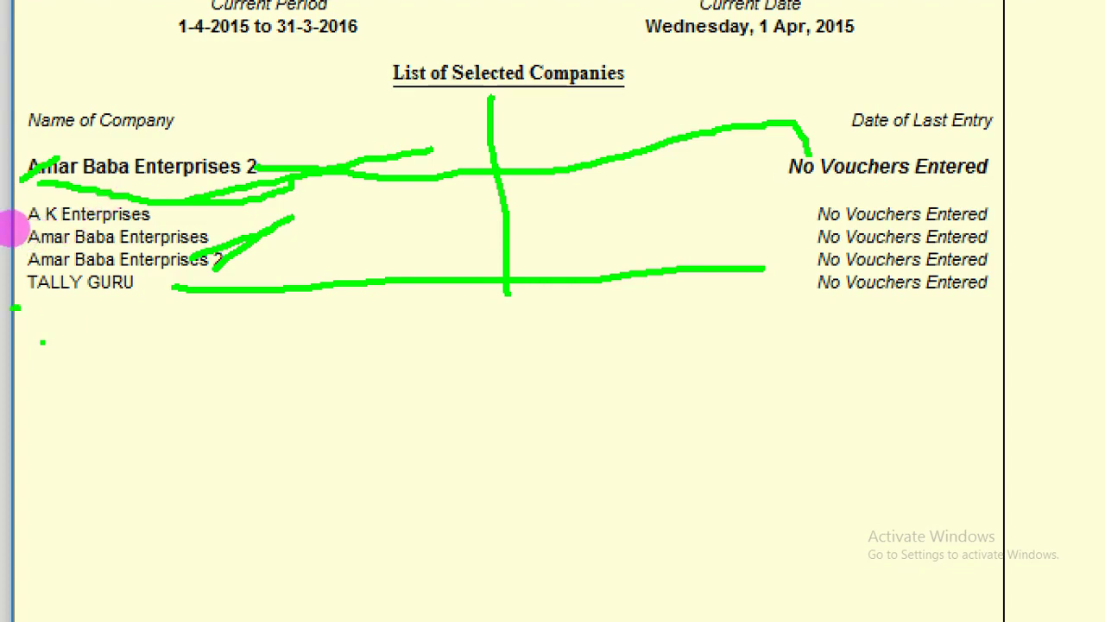
{"action": "left_click_drag", "start_coordinate": [15, 307], "coordinate": [76, 309]}
{"action": "key", "text": "Escape"}
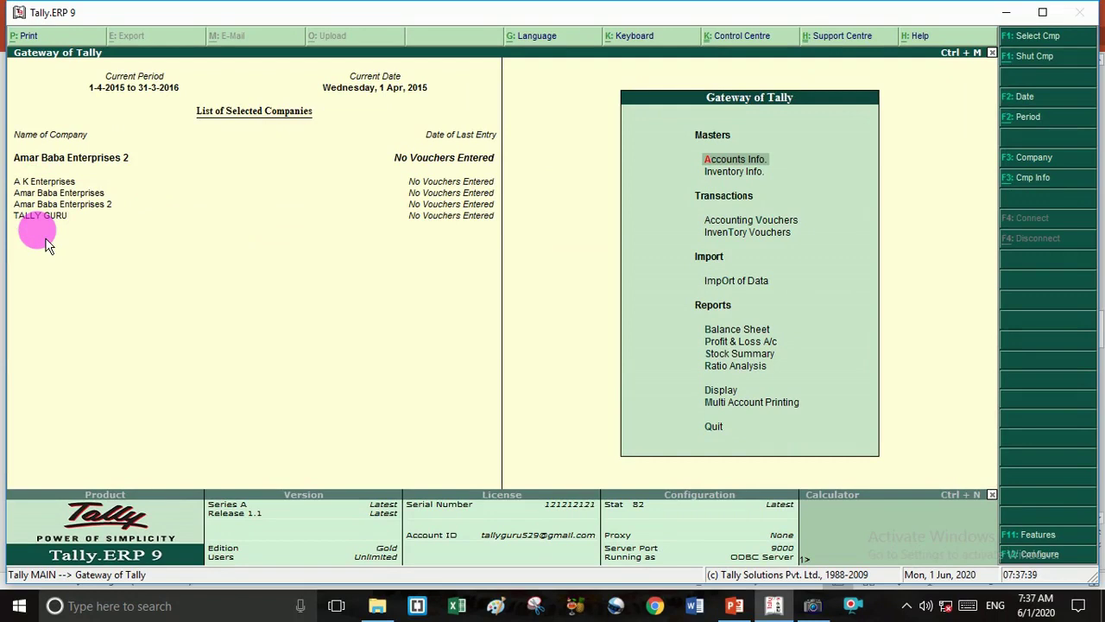
Switch the current company to TALLY GURU from the F3 company list.
{"action": "key", "text": "F3"}
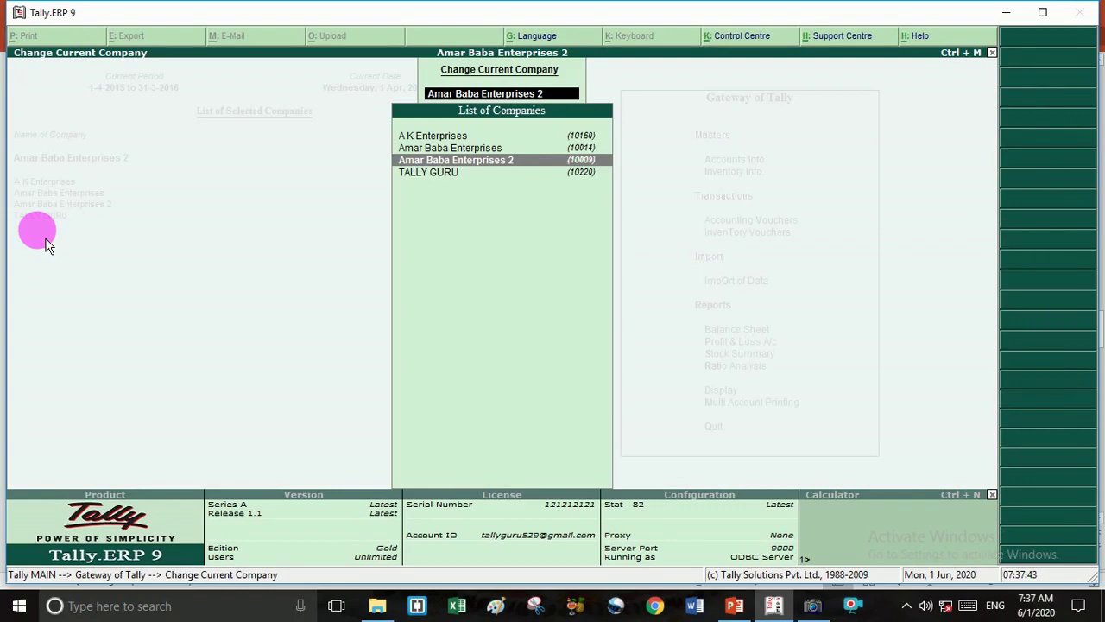
{"action": "key", "text": "Down"}
{"action": "key", "text": "Return"}
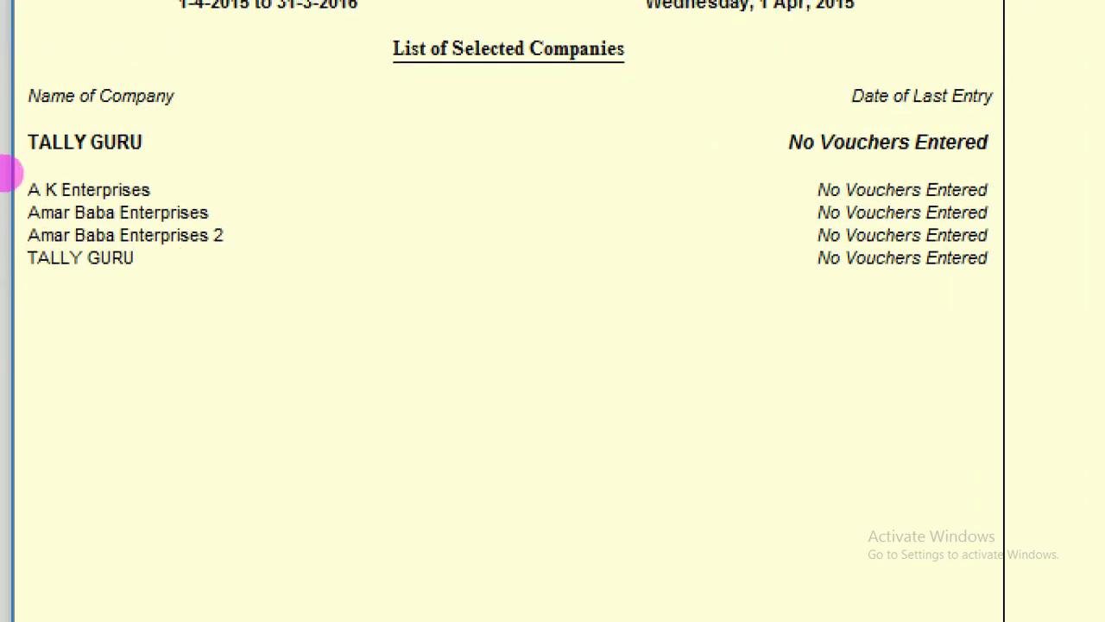
Annotate the selected companies and TALLY GURU on the Gateway of Tally, then clear the marks.
{"action": "left_click", "coordinate": [21, 163]}
{"action": "left_click_drag", "start_coordinate": [23, 172], "coordinate": [85, 165]}
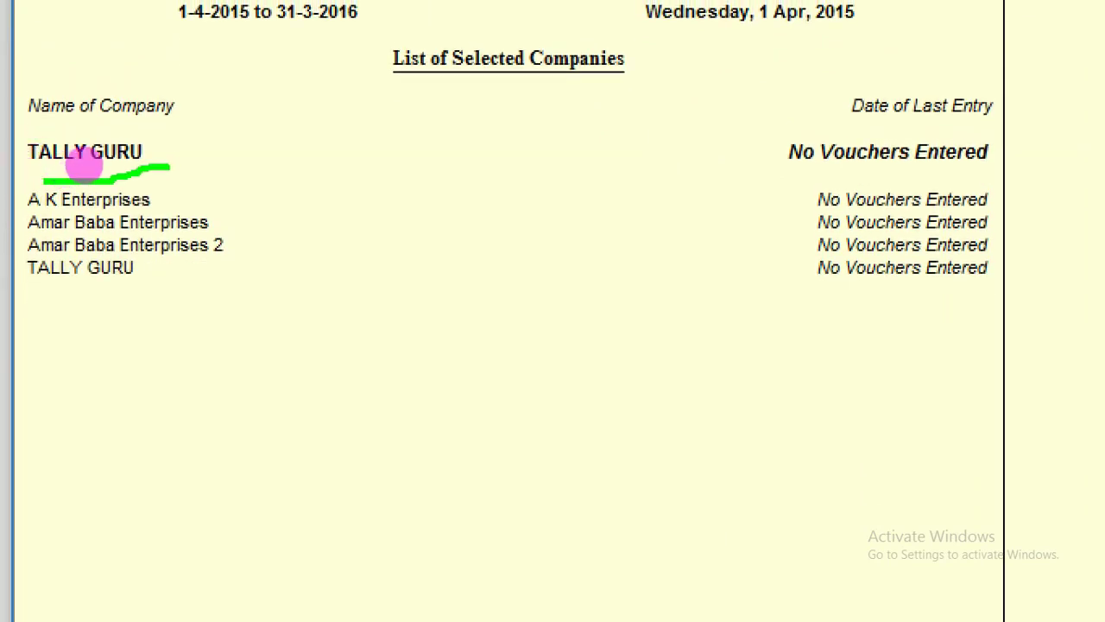
{"action": "mouse_move", "coordinate": [159, 154]}
{"action": "left_mouse_down"}
{"action": "mouse_move", "coordinate": [572, 162]}
{"action": "mouse_move", "coordinate": [775, 152]}
{"action": "mouse_move", "coordinate": [734, 203]}
{"action": "left_mouse_up"}
{"action": "left_click", "coordinate": [718, 113]}
{"action": "left_click_drag", "start_coordinate": [741, 131], "coordinate": [773, 152]}
{"action": "left_click_drag", "start_coordinate": [714, 107], "coordinate": [748, 143]}
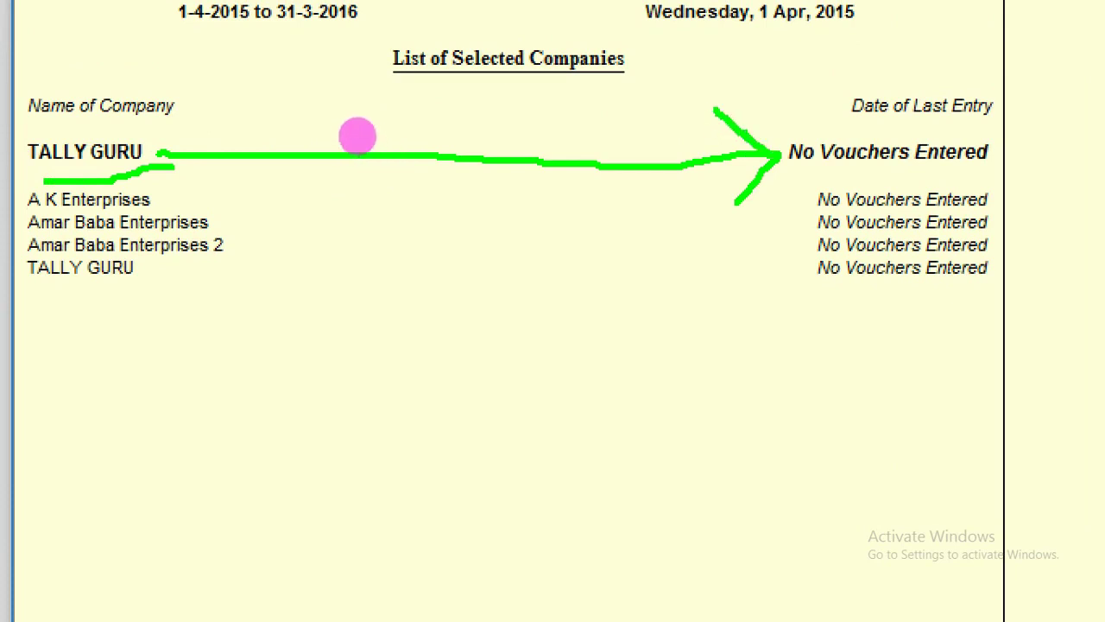
{"action": "mouse_move", "coordinate": [712, 99]}
{"action": "left_mouse_down"}
{"action": "mouse_move", "coordinate": [724, 121]}
{"action": "mouse_move", "coordinate": [773, 152]}
{"action": "mouse_move", "coordinate": [752, 208]}
{"action": "left_mouse_up"}
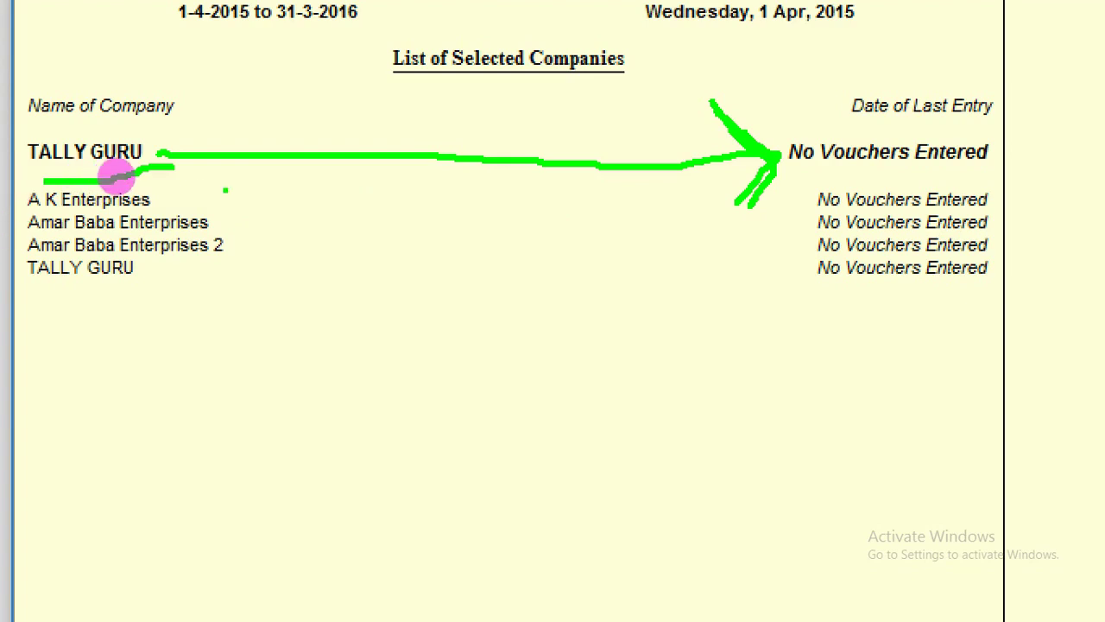
{"action": "mouse_move", "coordinate": [186, 143]}
{"action": "left_mouse_down"}
{"action": "mouse_move", "coordinate": [291, 271]}
{"action": "mouse_move", "coordinate": [0, 402]}
{"action": "left_mouse_up"}
{"action": "mouse_move", "coordinate": [192, 137]}
{"action": "left_mouse_down"}
{"action": "mouse_move", "coordinate": [253, 218]}
{"action": "mouse_move", "coordinate": [345, 290]}
{"action": "left_mouse_up"}
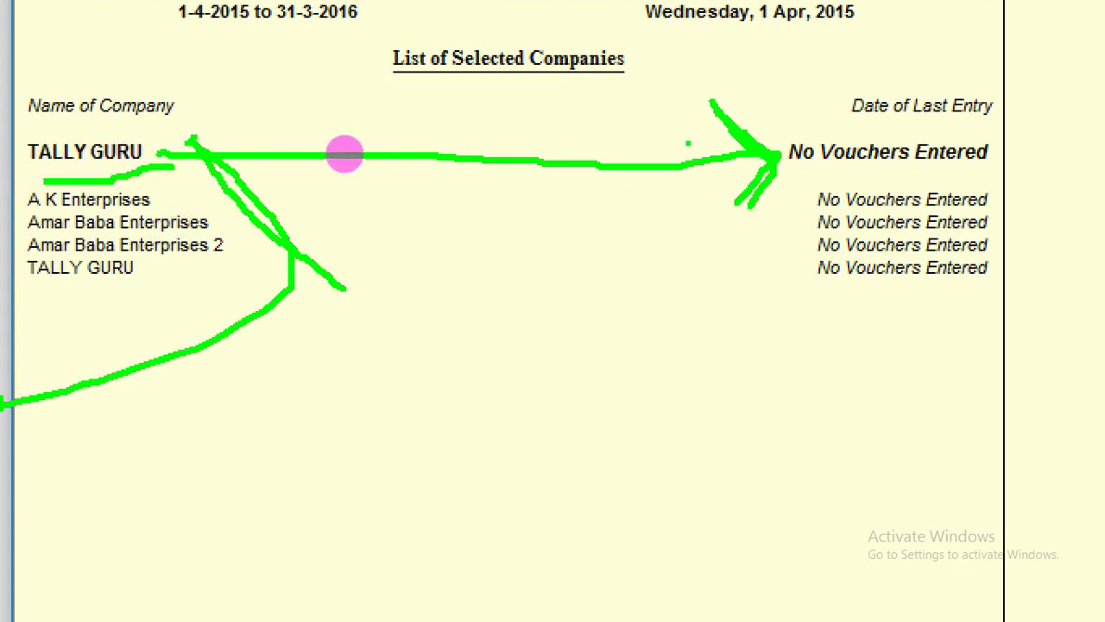
{"action": "key", "text": "Escape"}
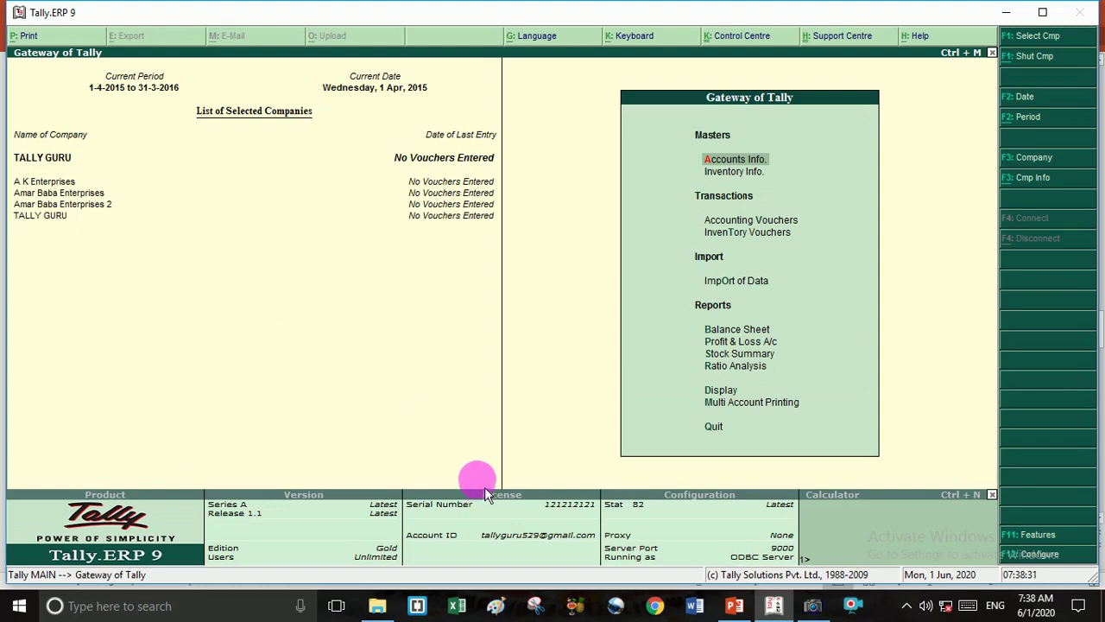
Return to Tally.ERP 9, quit it from the Gateway of Tally, and open File Explorer.
{"action": "key", "text": "alt+Tab"}
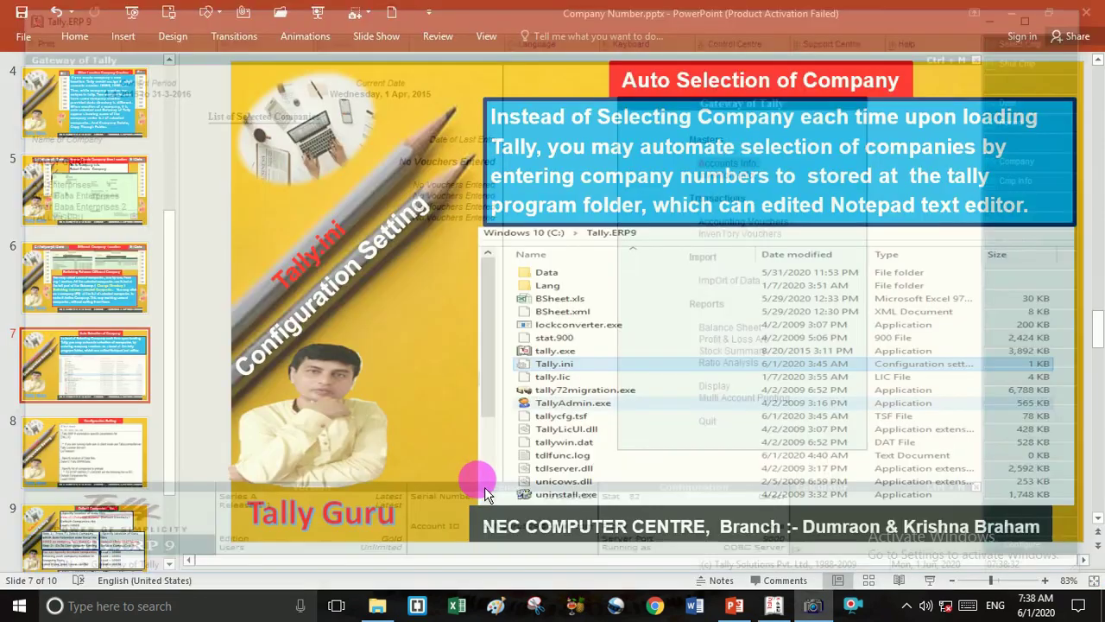
{"action": "left_click", "coordinate": [769, 609]}
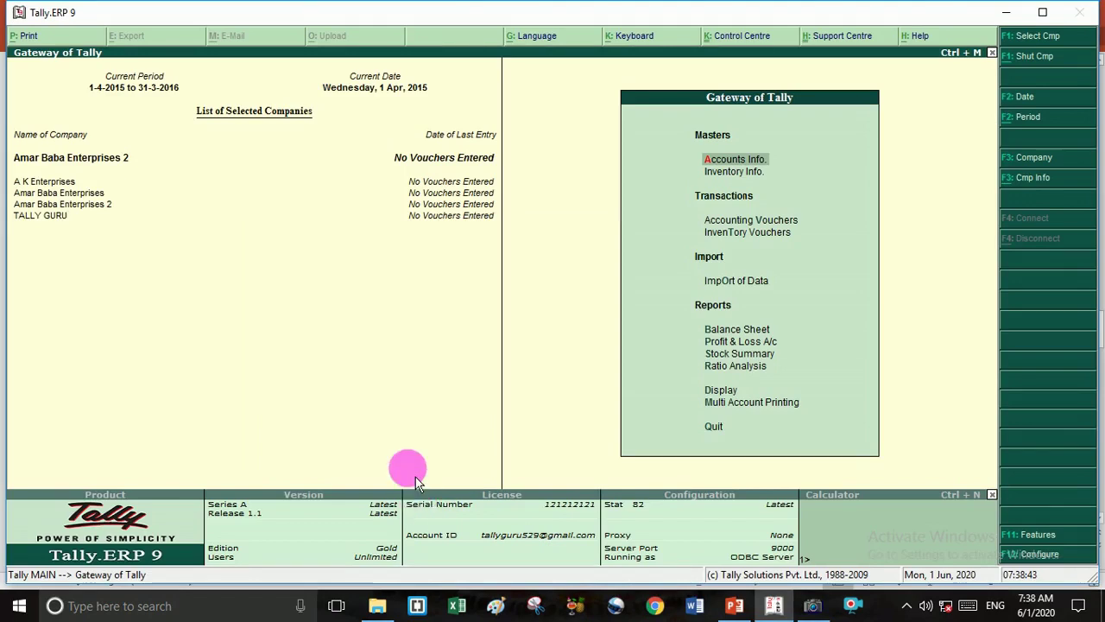
{"action": "key", "text": "Escape"}
{"action": "key", "text": "Return"}
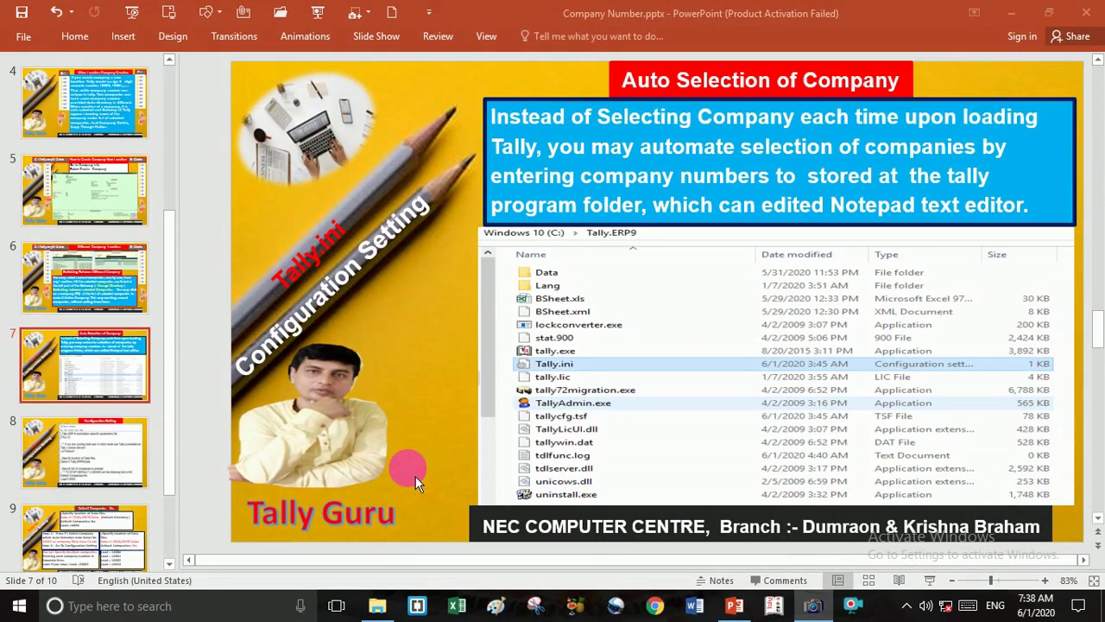
{"action": "key", "text": "super+e"}
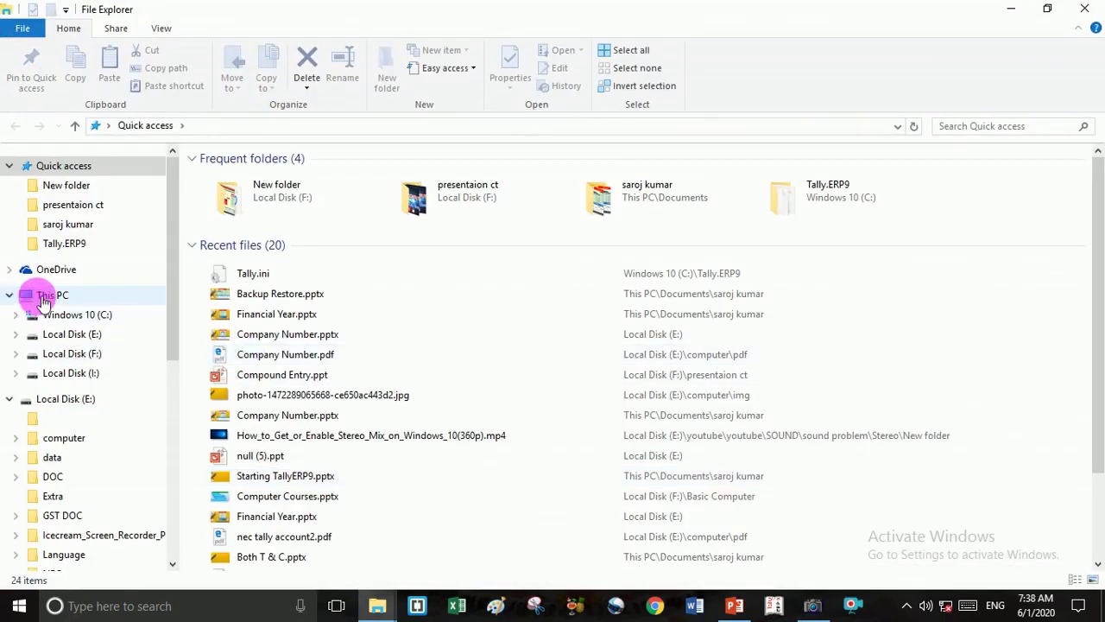
Open Tally.ini from C:\Tally.ERP9 in Notepad.
{"action": "left_click", "coordinate": [47, 298]}
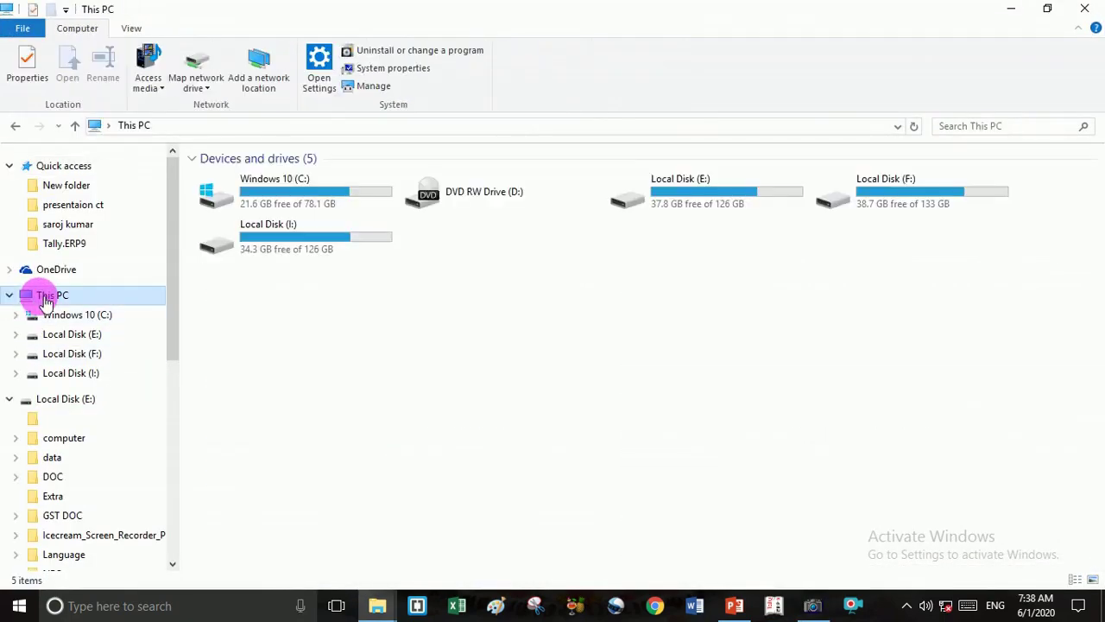
{"action": "left_click", "coordinate": [311, 213]}
{"action": "double_click", "coordinate": [311, 212]}
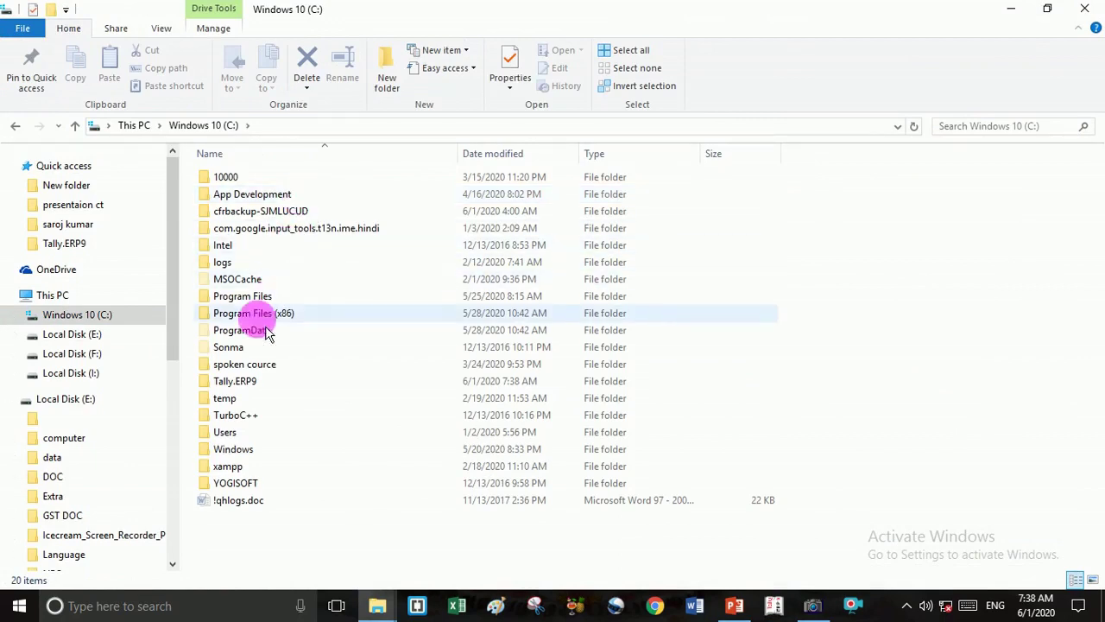
{"action": "double_click", "coordinate": [240, 383]}
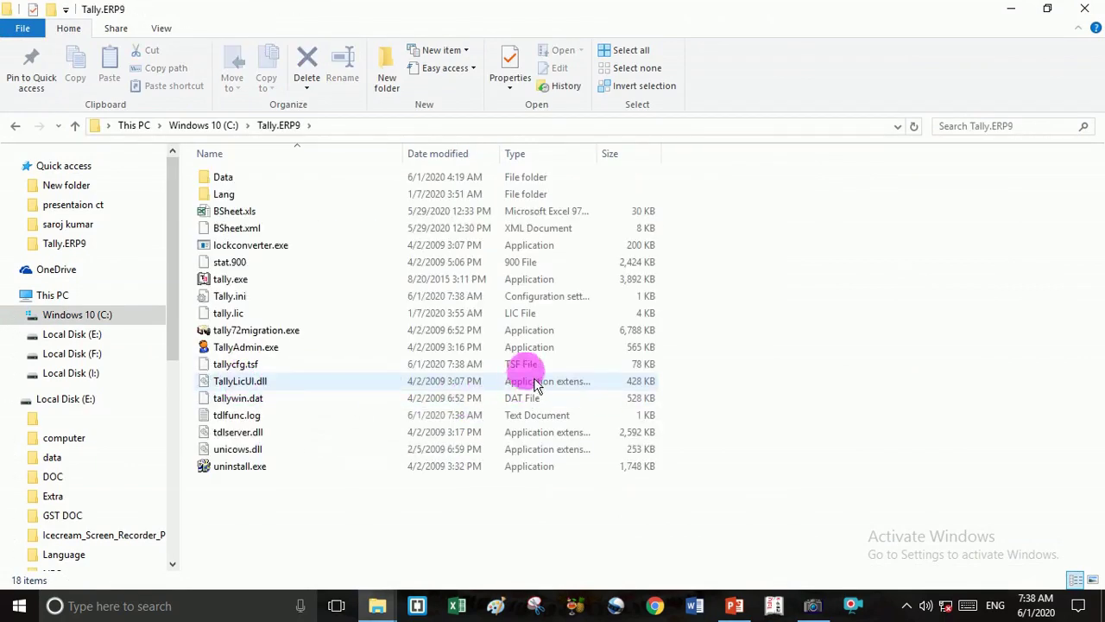
{"action": "left_click", "coordinate": [532, 298]}
{"action": "double_click", "coordinate": [533, 304]}
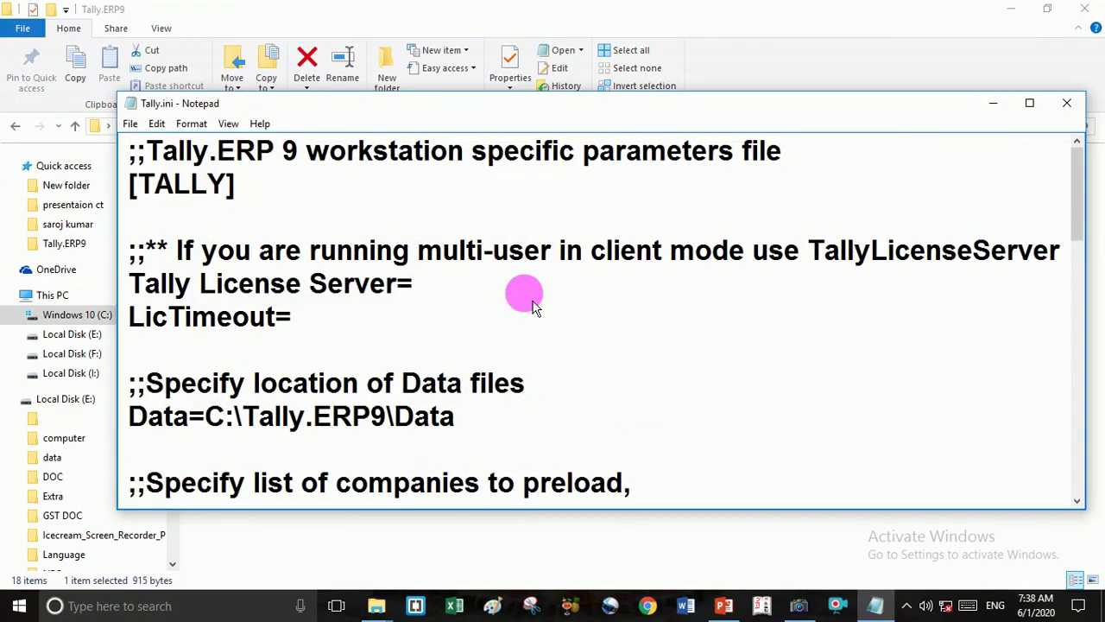
Scroll to the Load lines and highlight Load=10220, 10160, 10014 and 10009.
{"action": "scroll", "coordinate": [524, 403], "scroll_direction": "down", "scroll_amount": 3}
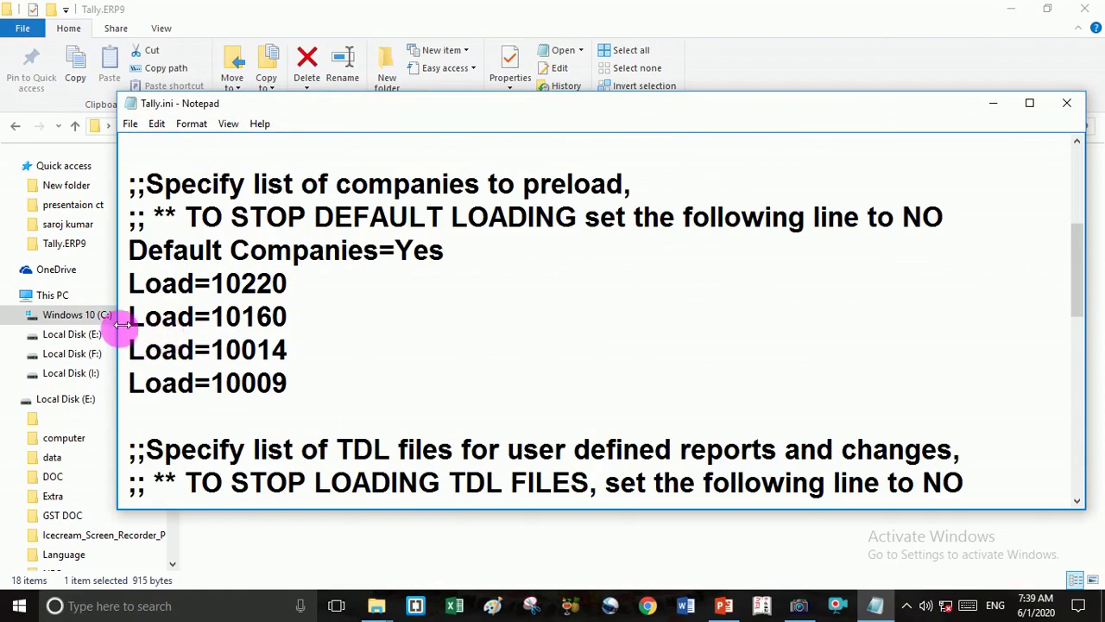
{"action": "left_click_drag", "start_coordinate": [135, 328], "coordinate": [325, 395]}
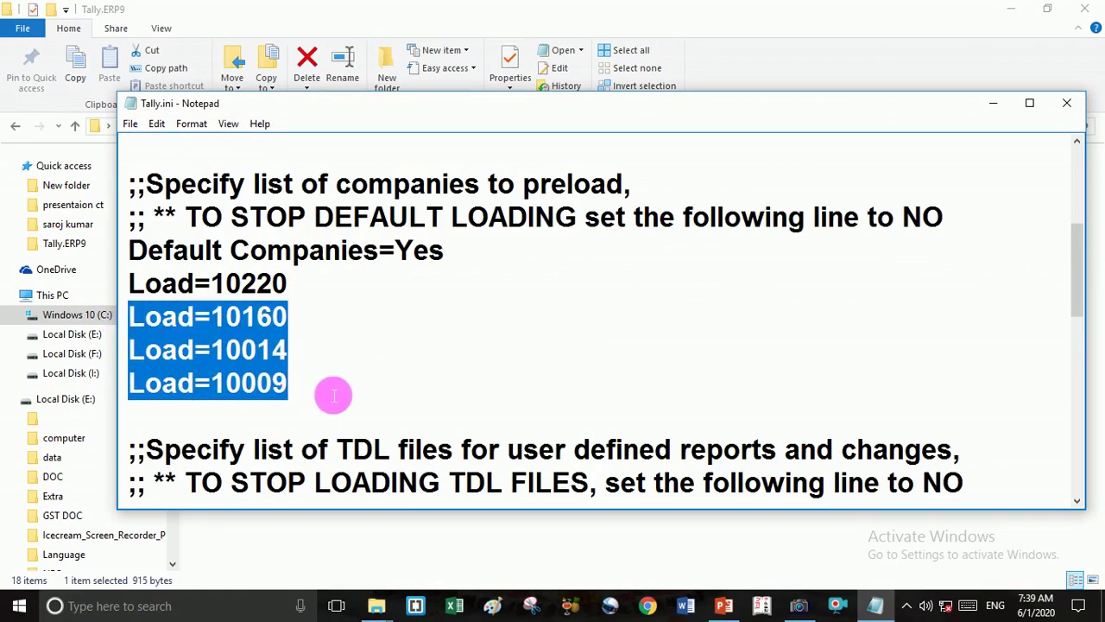
{"action": "left_click", "coordinate": [309, 324]}
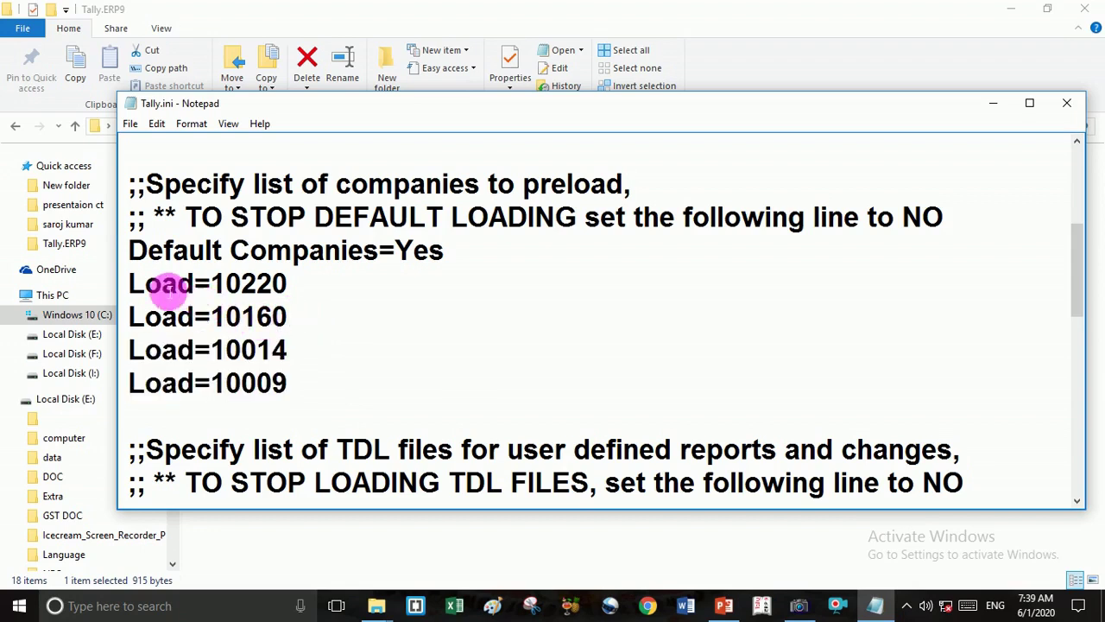
{"action": "left_click_drag", "start_coordinate": [130, 284], "coordinate": [302, 299]}
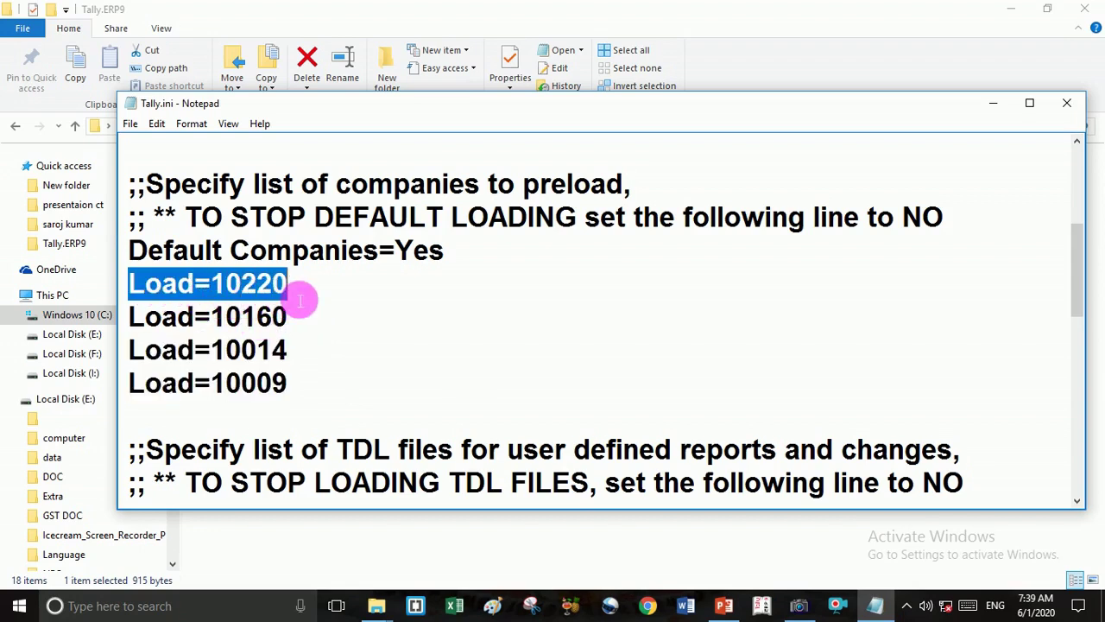
{"action": "left_click", "coordinate": [304, 388]}
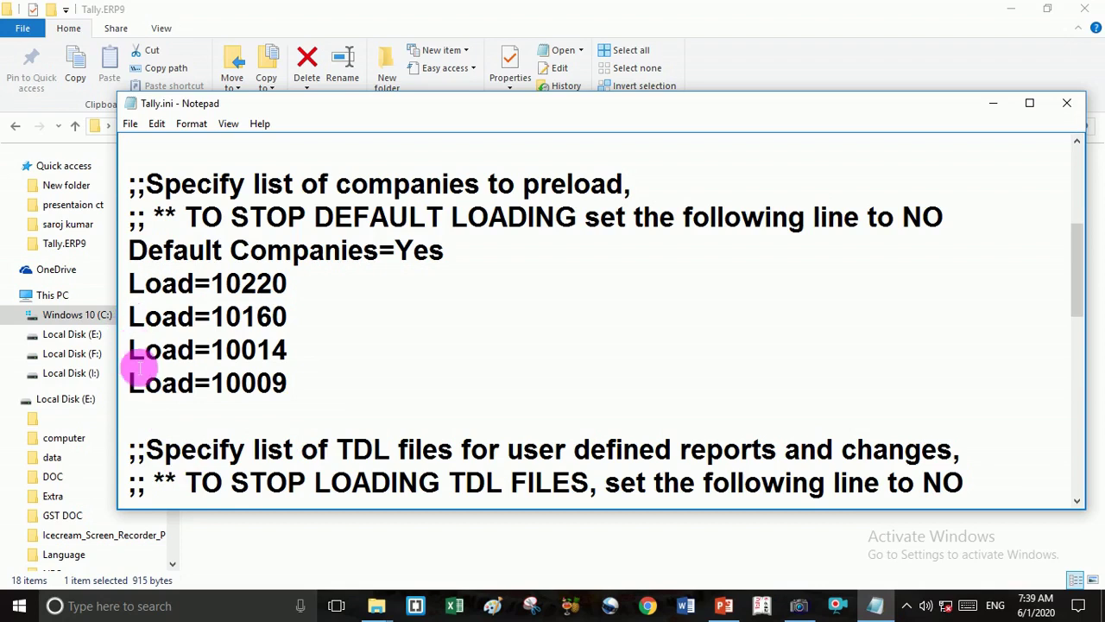
Put semicolons before Load=10160 and Load=10014, leaving 10220 and 10009 active.
{"action": "key", "text": "Up"}
{"action": "key", "text": "Up"}
{"action": "type", "text": ";"}
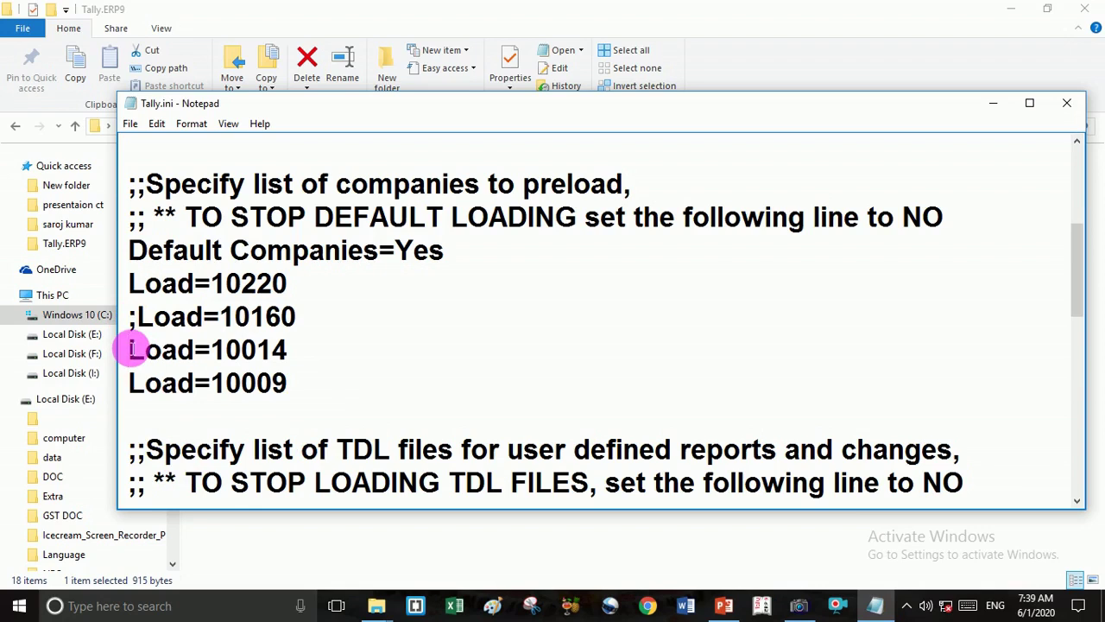
{"action": "left_click", "coordinate": [131, 349]}
{"action": "type", "text": ";"}
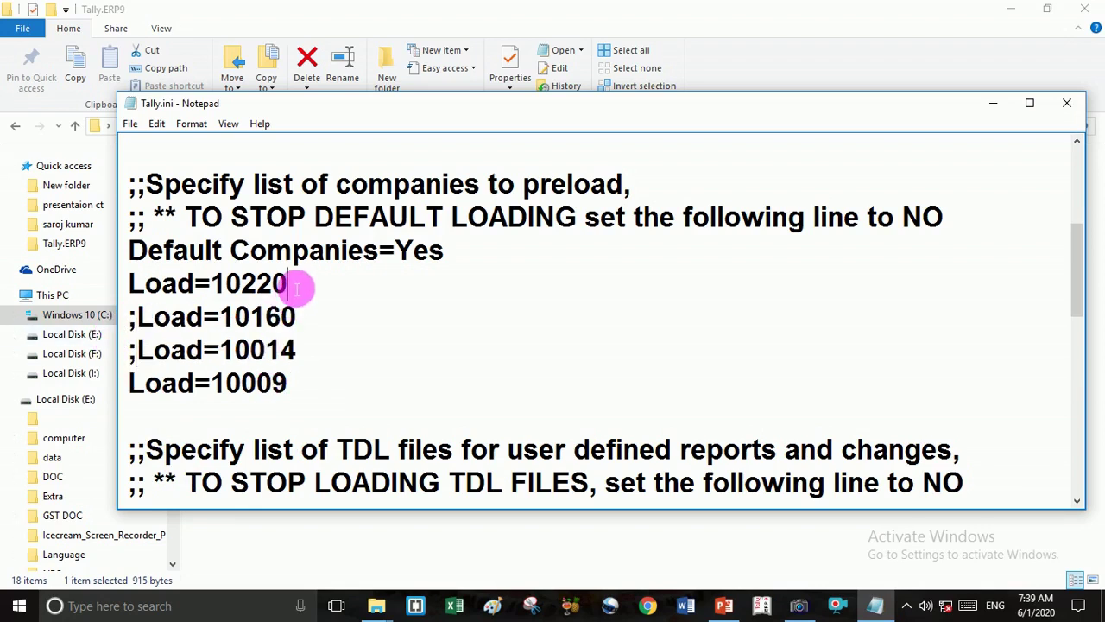
{"action": "left_click", "coordinate": [302, 388]}
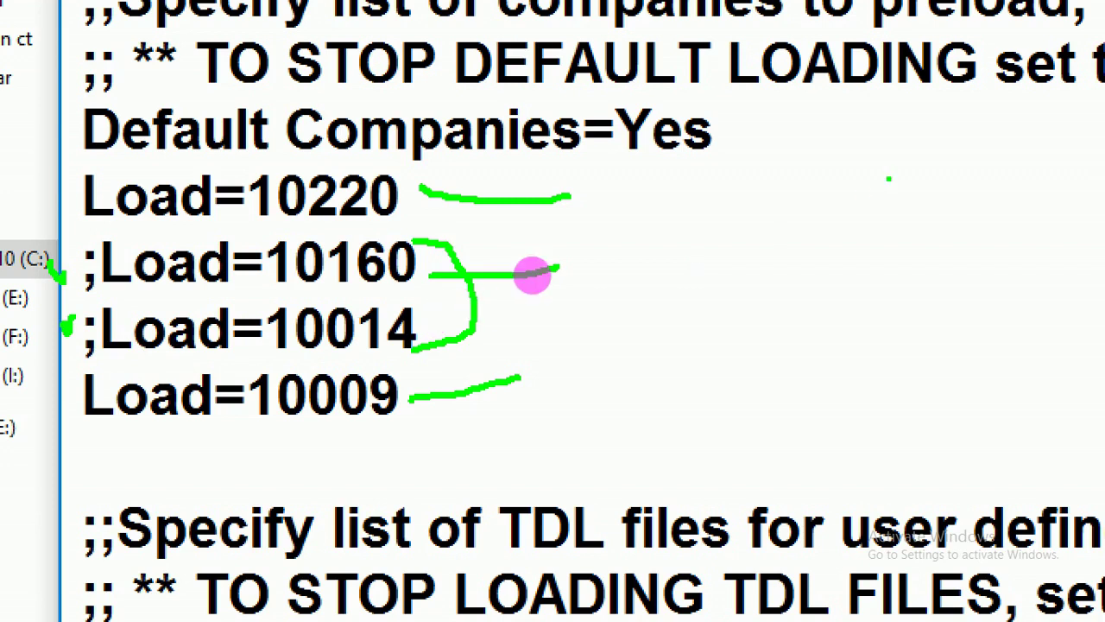
{"action": "left_click_drag", "start_coordinate": [777, 181], "coordinate": [785, 324]}
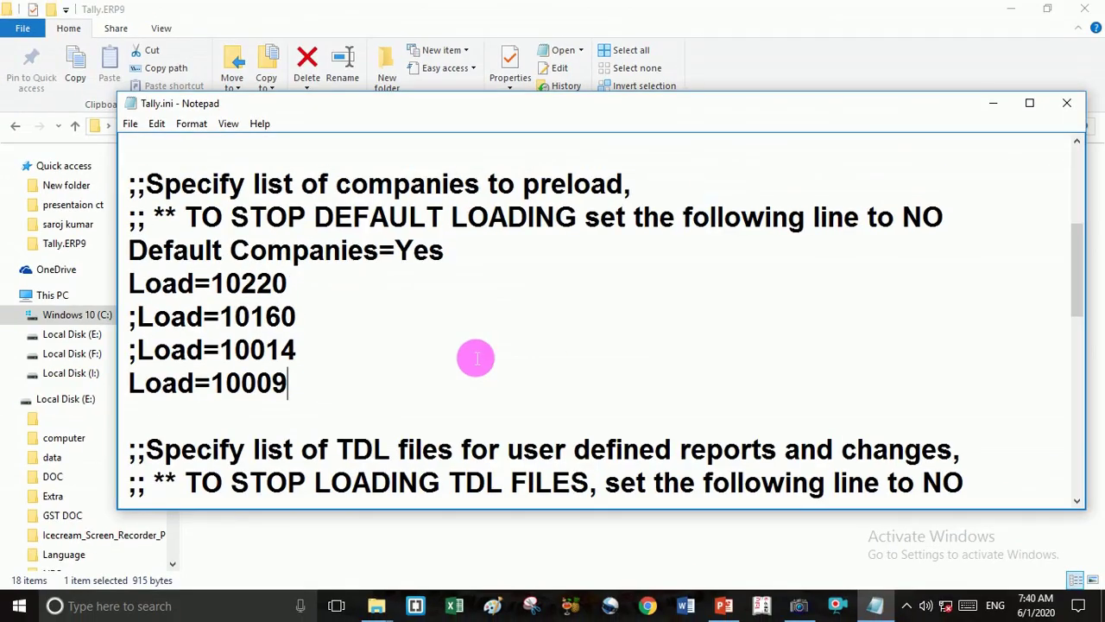
Save Tally.ini with File > Save, repeated three times.
{"action": "left_click", "coordinate": [131, 125]}
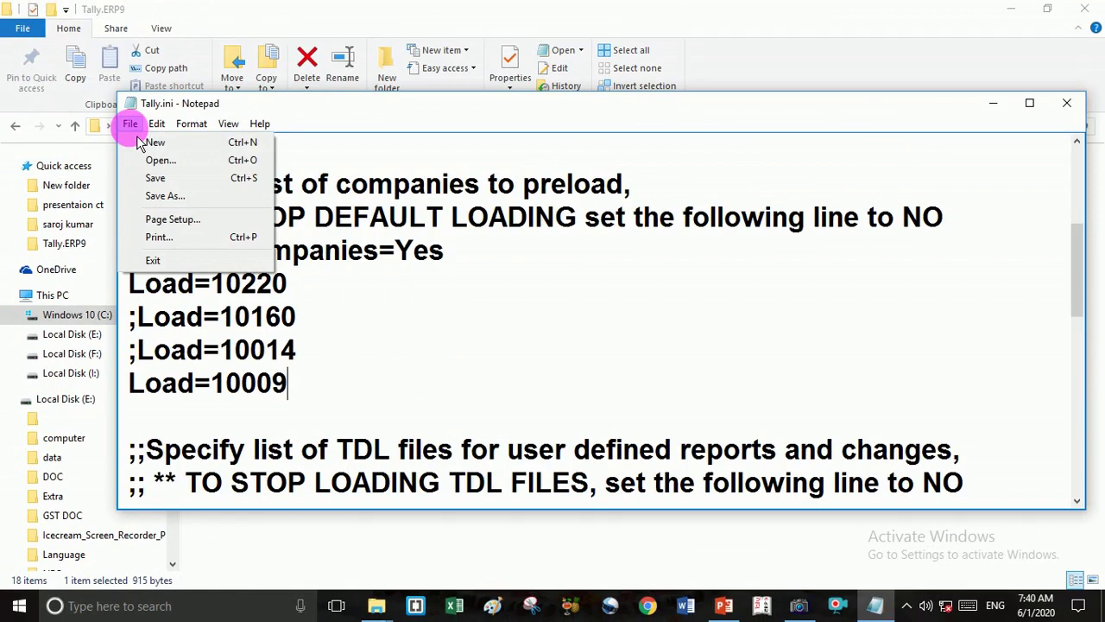
{"action": "left_click", "coordinate": [165, 182]}
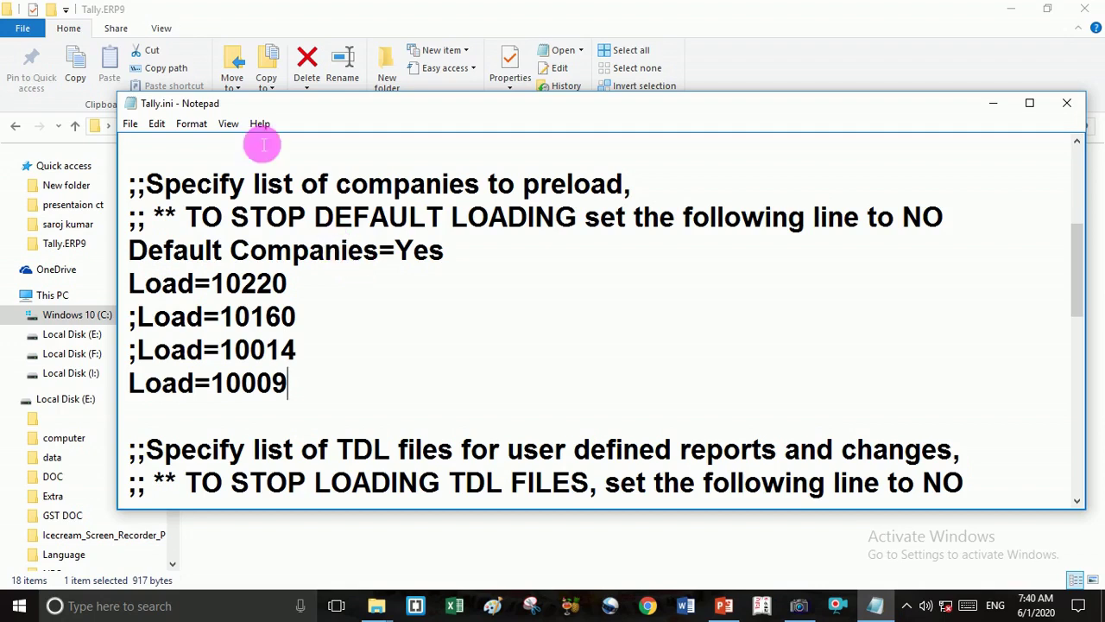
{"action": "left_click", "coordinate": [130, 125]}
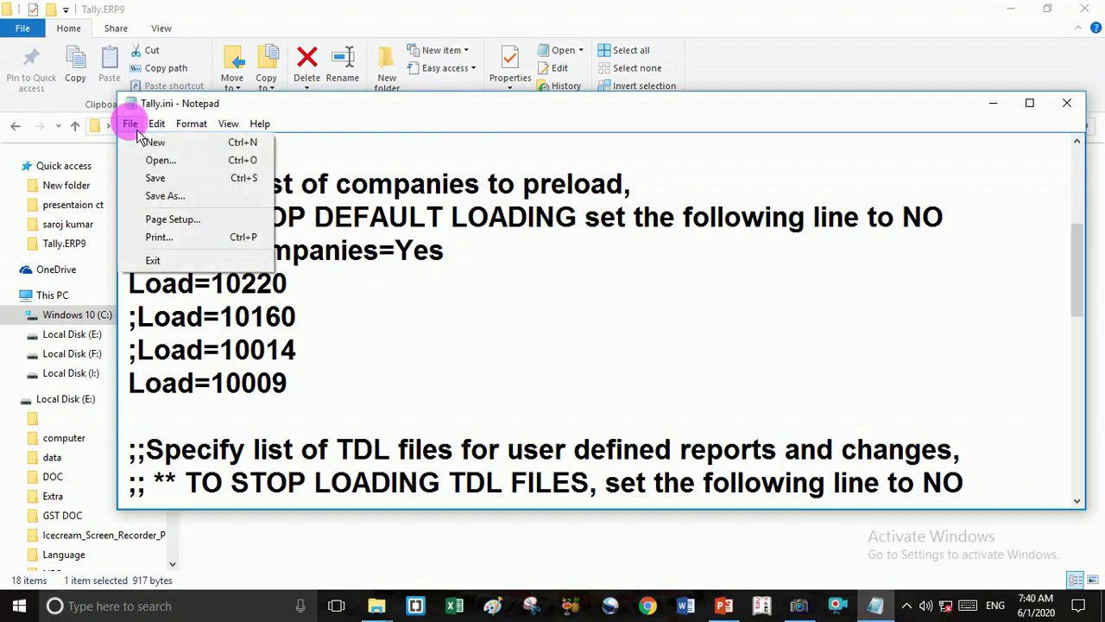
{"action": "left_click", "coordinate": [160, 179]}
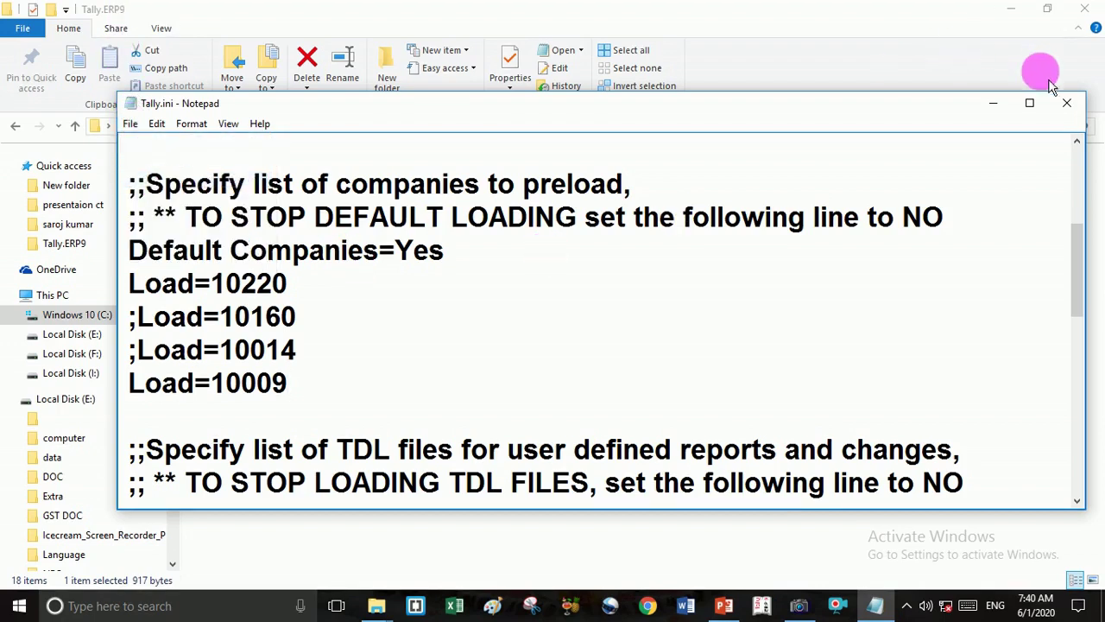
{"action": "left_click", "coordinate": [130, 125]}
{"action": "left_click", "coordinate": [160, 177]}
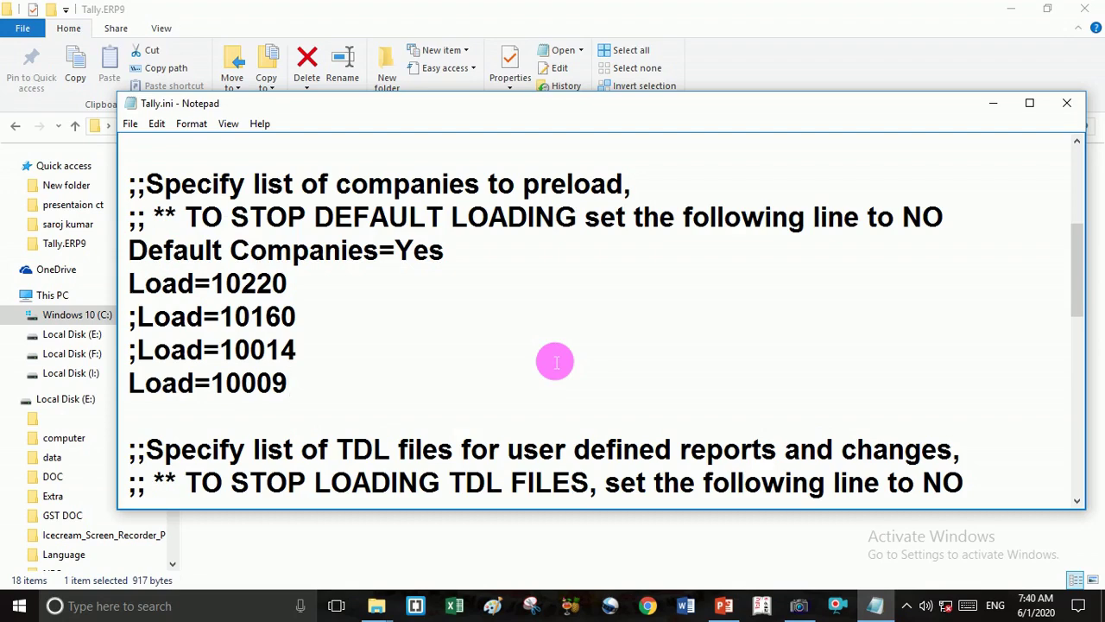
Close Notepad and the Tally.ERP9 folder, and bring Tally.ERP 9 to the front.
{"action": "left_click", "coordinate": [1067, 104]}
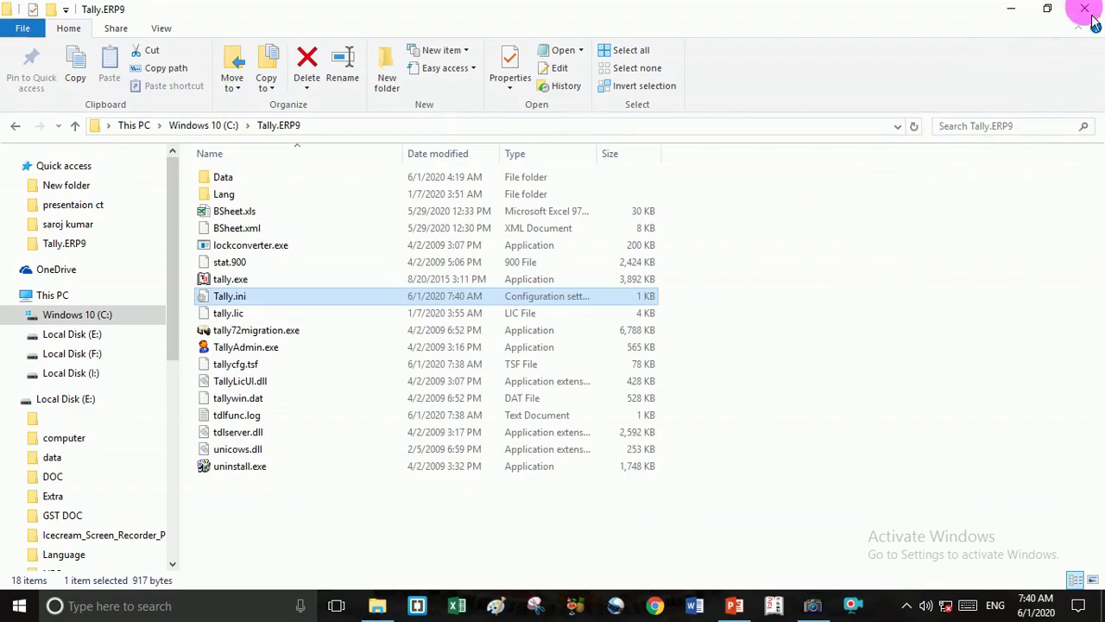
{"action": "left_click", "coordinate": [1088, 11]}
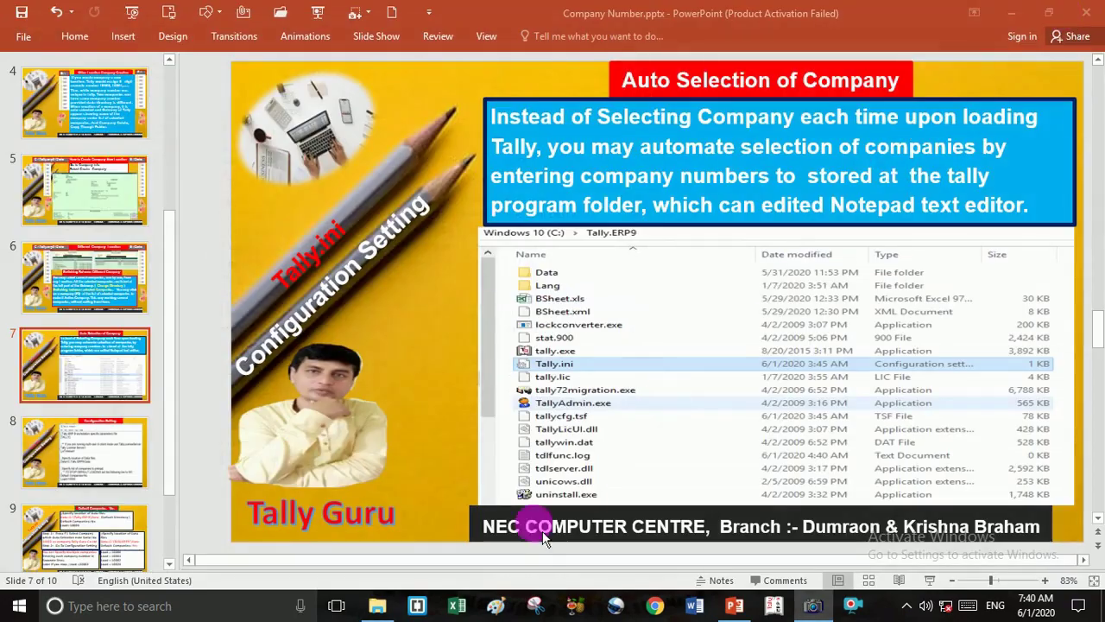
{"action": "left_click", "coordinate": [782, 613]}
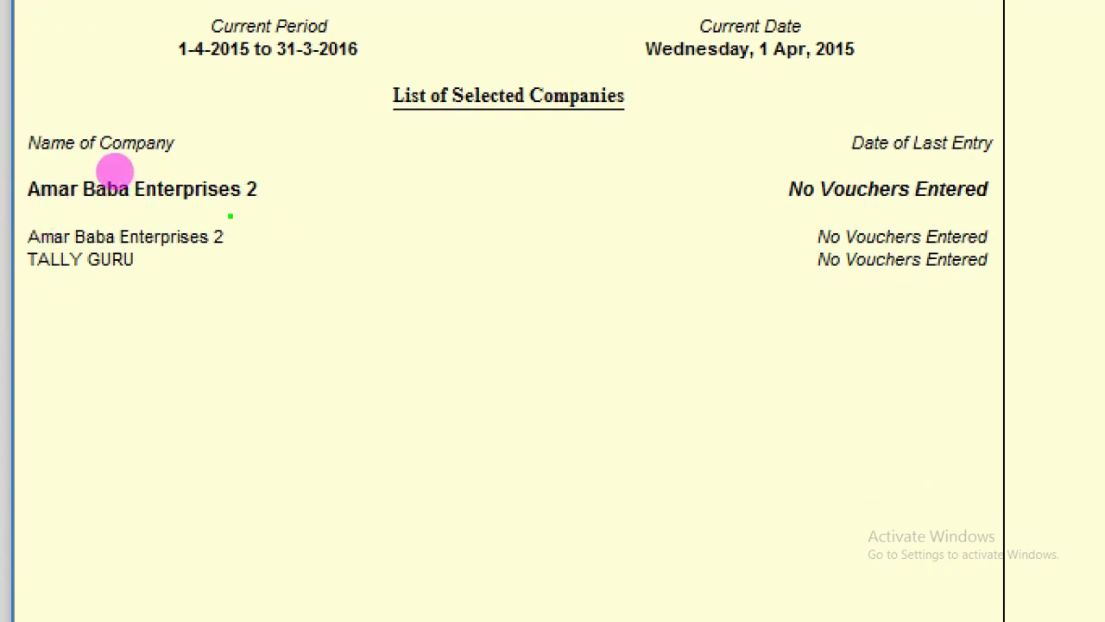
Highlight the two loaded companies, Amar Baba Enterprises 2 and TALLY GURU, on the Gateway.
{"action": "mouse_move", "coordinate": [232, 215]}
{"action": "left_mouse_down"}
{"action": "mouse_move", "coordinate": [269, 259]}
{"action": "mouse_move", "coordinate": [185, 298]}
{"action": "mouse_move", "coordinate": [145, 300]}
{"action": "left_mouse_up"}
{"action": "left_click", "coordinate": [203, 263]}
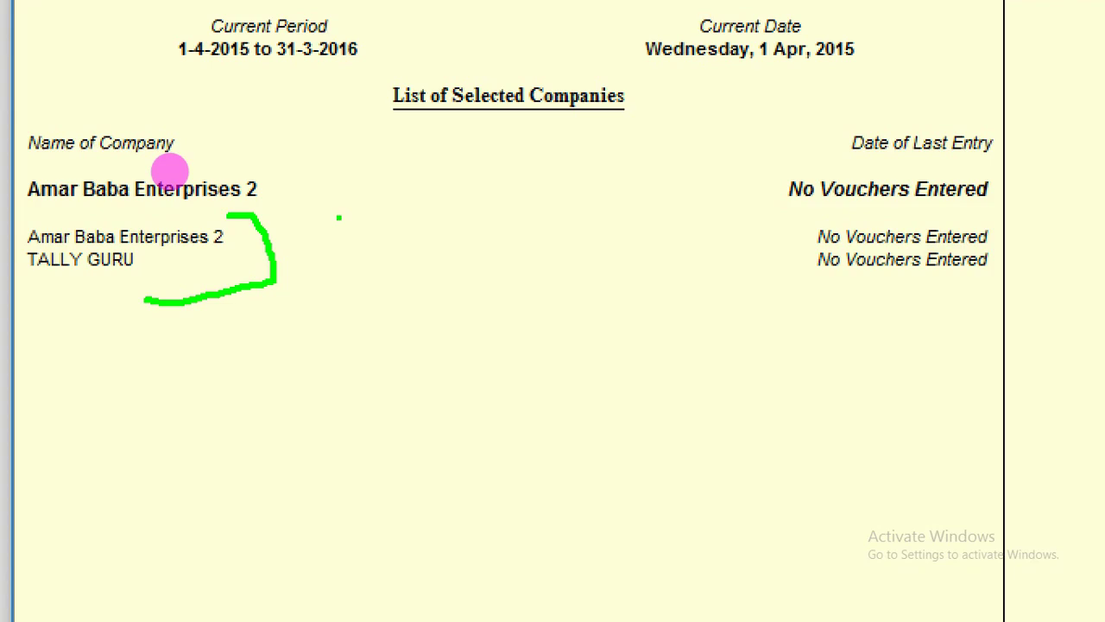
{"action": "key", "text": "Escape"}
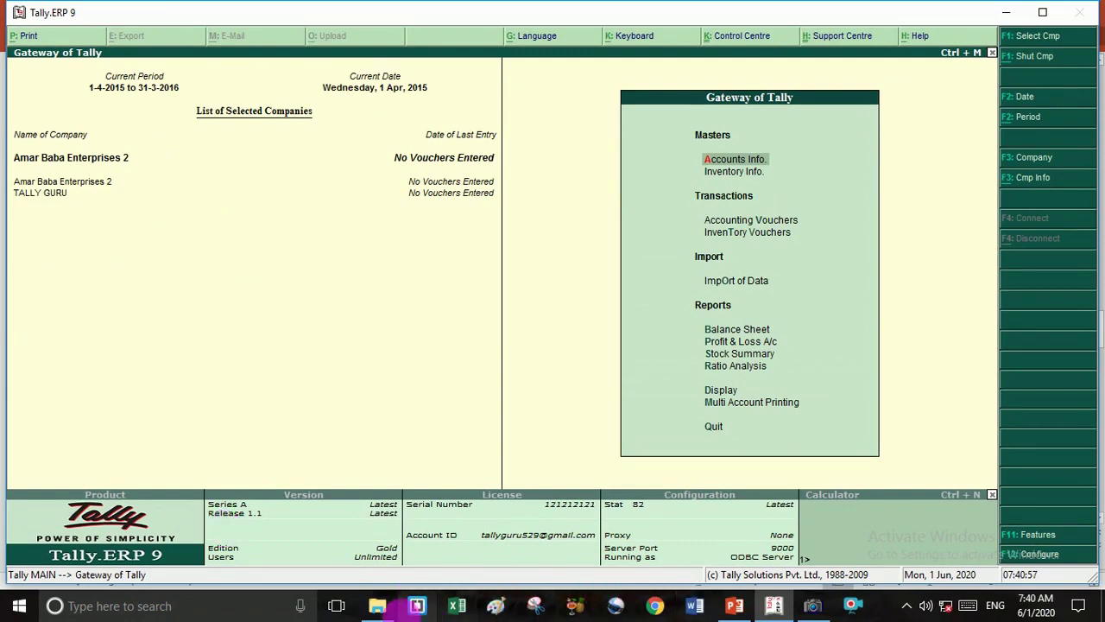
Open the NEC folder on Local Disk (E:) in File Explorer.
{"action": "left_click", "coordinate": [378, 607]}
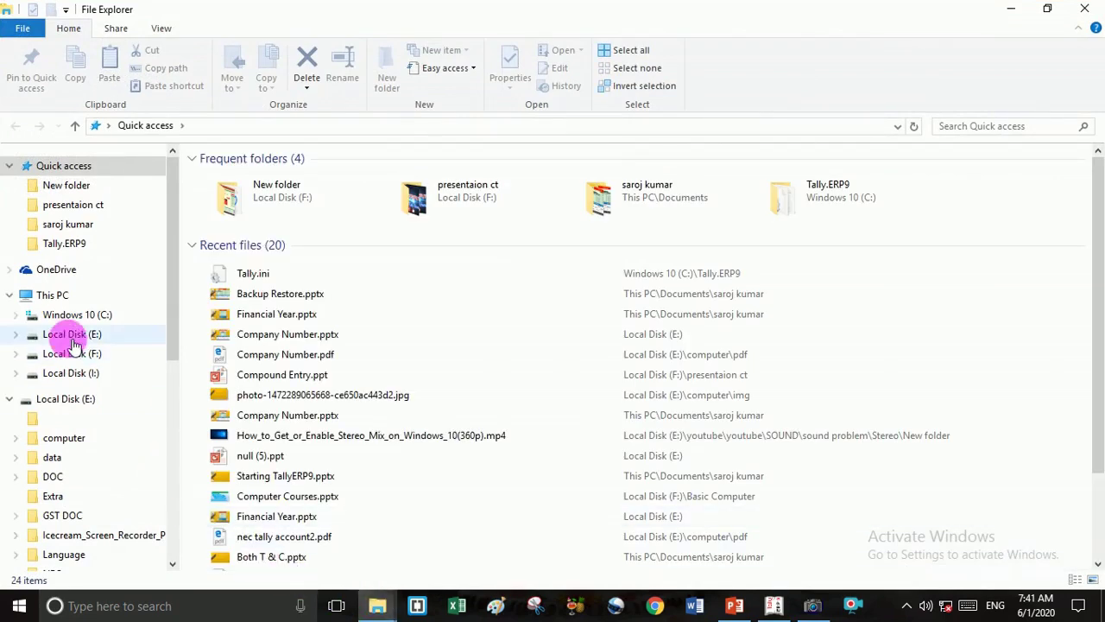
{"action": "left_click", "coordinate": [54, 297]}
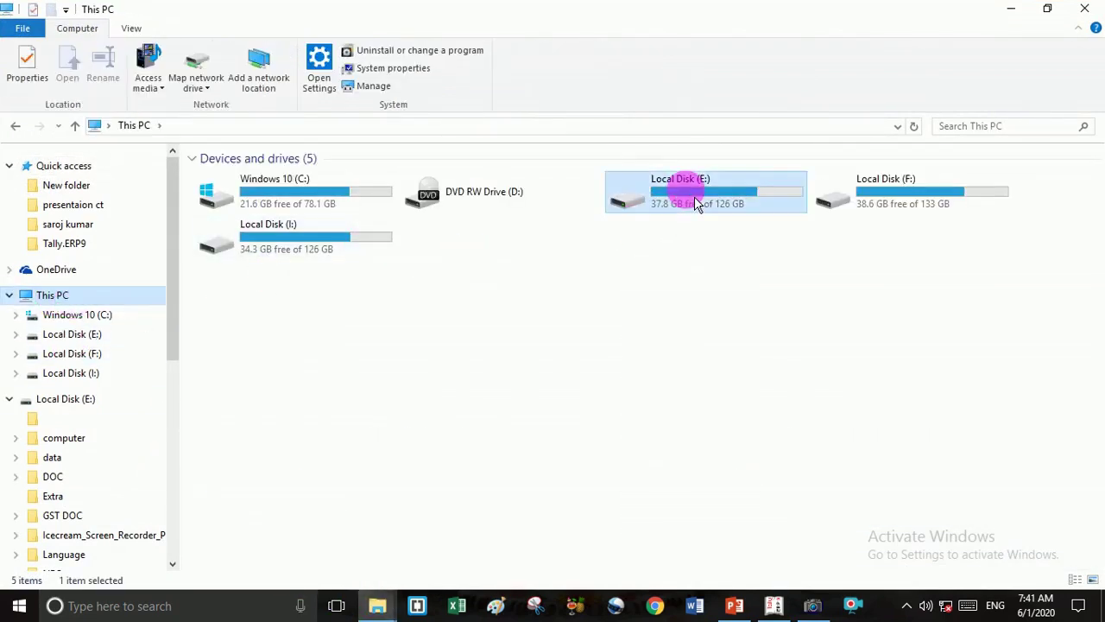
{"action": "double_click", "coordinate": [694, 196]}
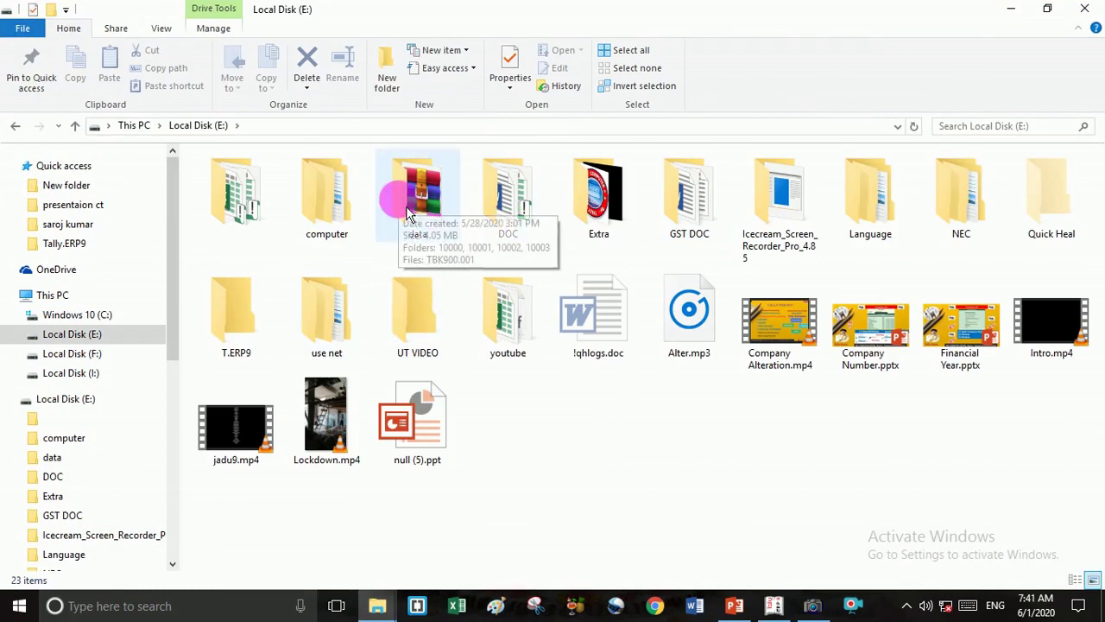
{"action": "double_click", "coordinate": [965, 211]}
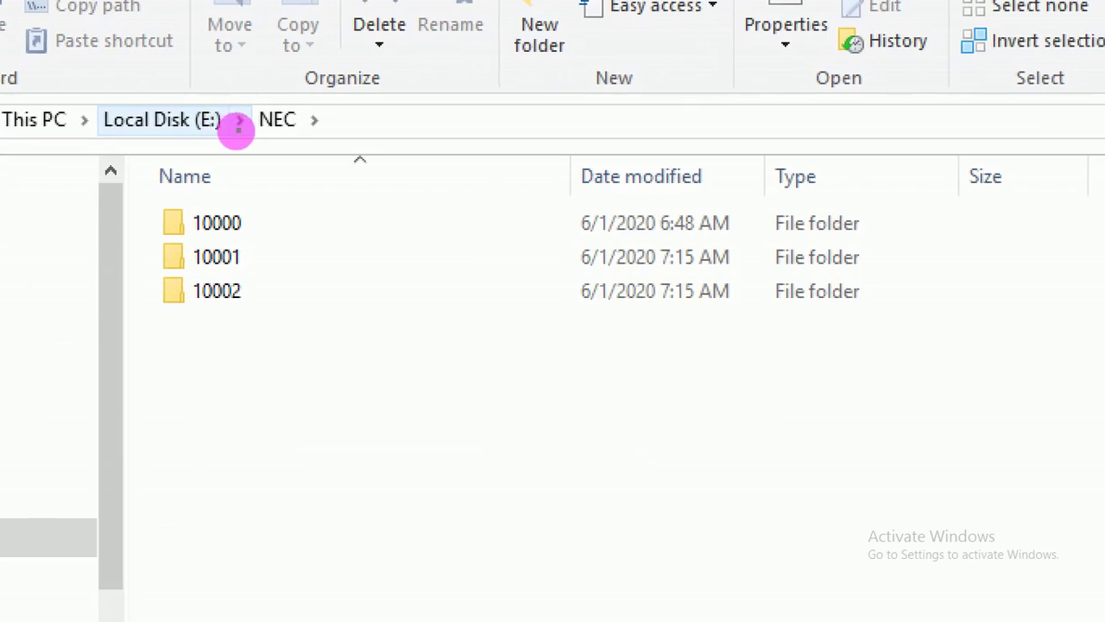
Annotate the E:\NEC path and tick off the company folders 10000, 10001 and 10002.
{"action": "mouse_move", "coordinate": [211, 139]}
{"action": "left_mouse_down"}
{"action": "mouse_move", "coordinate": [326, 139]}
{"action": "mouse_move", "coordinate": [285, 349]}
{"action": "left_mouse_up"}
{"action": "left_click", "coordinate": [246, 222]}
{"action": "left_click_drag", "start_coordinate": [253, 221], "coordinate": [277, 218]}
{"action": "left_click", "coordinate": [256, 250]}
{"action": "left_click_drag", "start_coordinate": [251, 256], "coordinate": [295, 245]}
{"action": "left_click", "coordinate": [273, 287]}
{"action": "mouse_move", "coordinate": [262, 288]}
{"action": "left_mouse_down"}
{"action": "mouse_move", "coordinate": [267, 311]}
{"action": "mouse_move", "coordinate": [358, 270]}
{"action": "left_mouse_up"}
{"action": "left_click", "coordinate": [218, 186]}
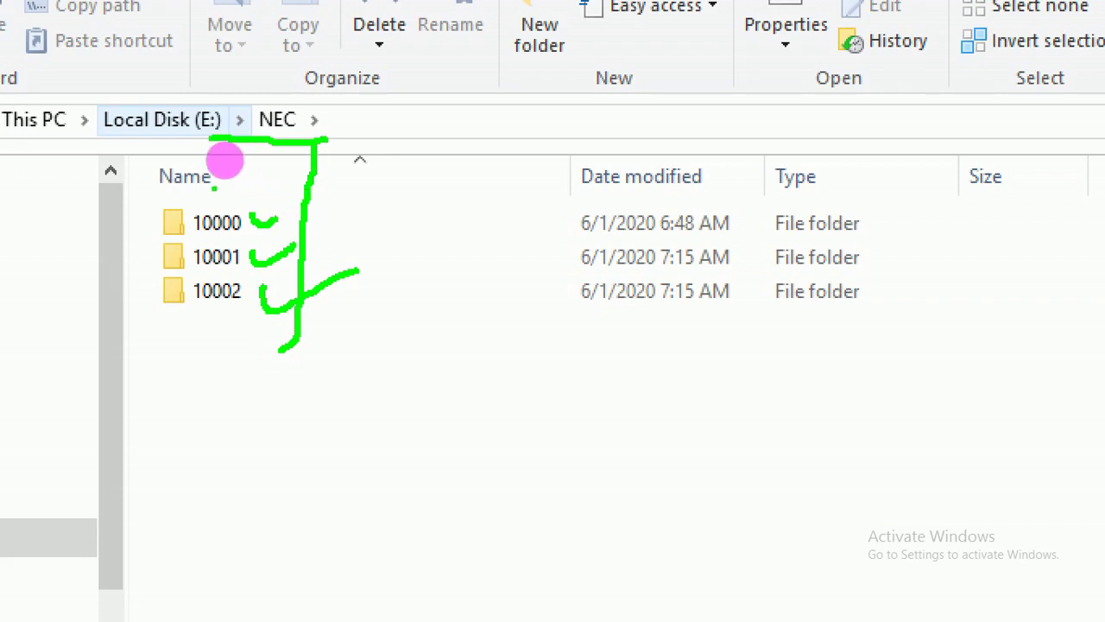
{"action": "mouse_move", "coordinate": [215, 190]}
{"action": "left_mouse_down"}
{"action": "mouse_move", "coordinate": [144, 211]}
{"action": "mouse_move", "coordinate": [125, 321]}
{"action": "mouse_move", "coordinate": [265, 417]}
{"action": "mouse_move", "coordinate": [445, 280]}
{"action": "mouse_move", "coordinate": [332, 140]}
{"action": "mouse_move", "coordinate": [215, 161]}
{"action": "left_mouse_up"}
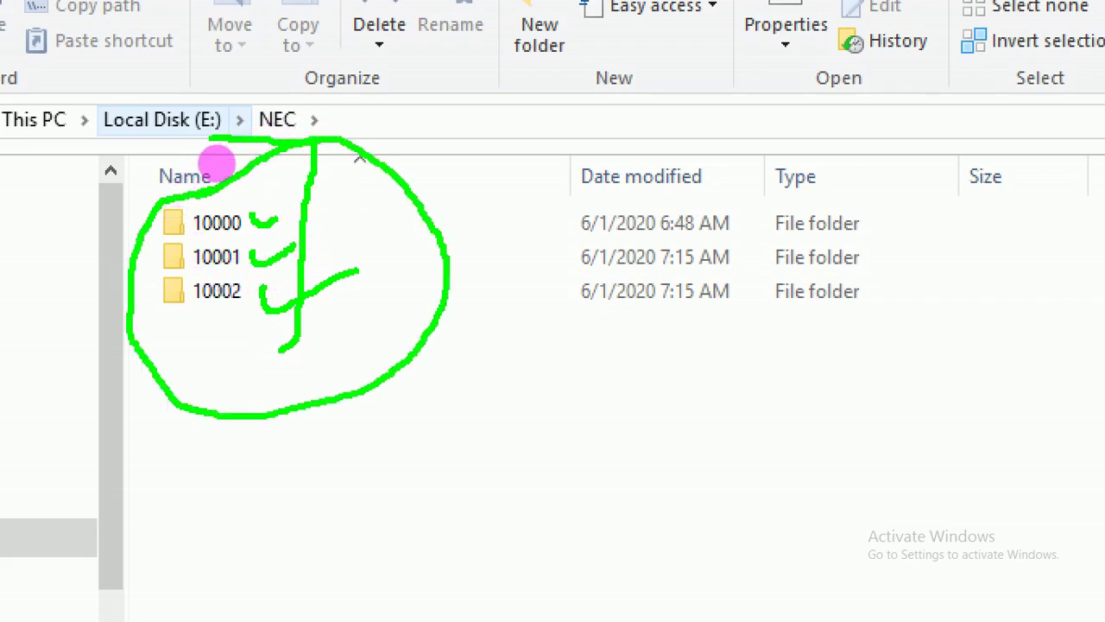
{"action": "left_click", "coordinate": [301, 121]}
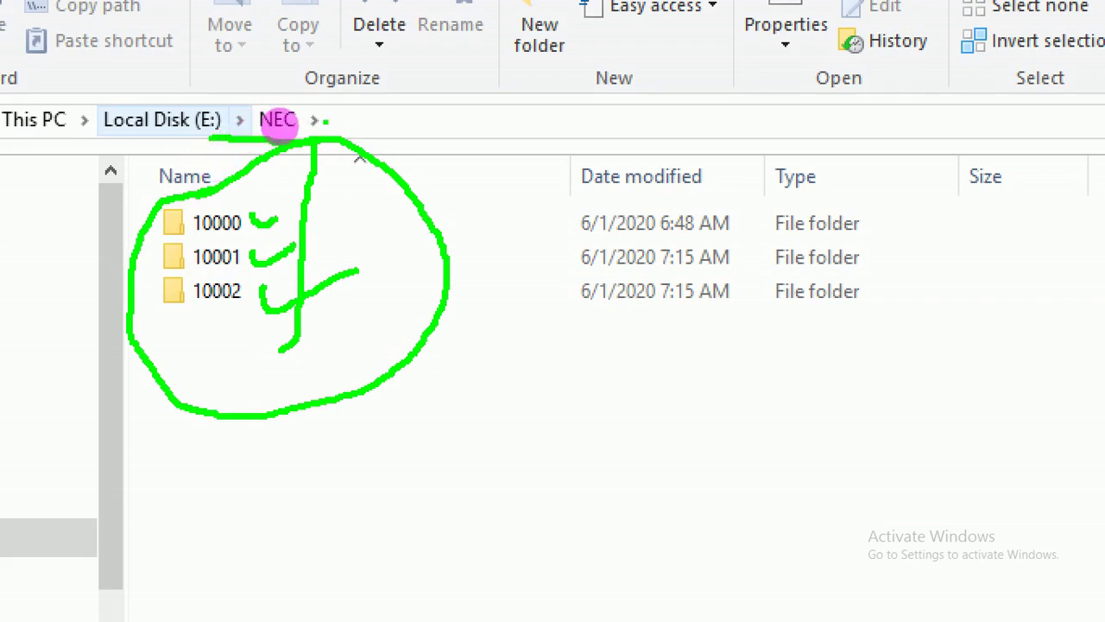
{"action": "left_click_drag", "start_coordinate": [392, 131], "coordinate": [312, 128]}
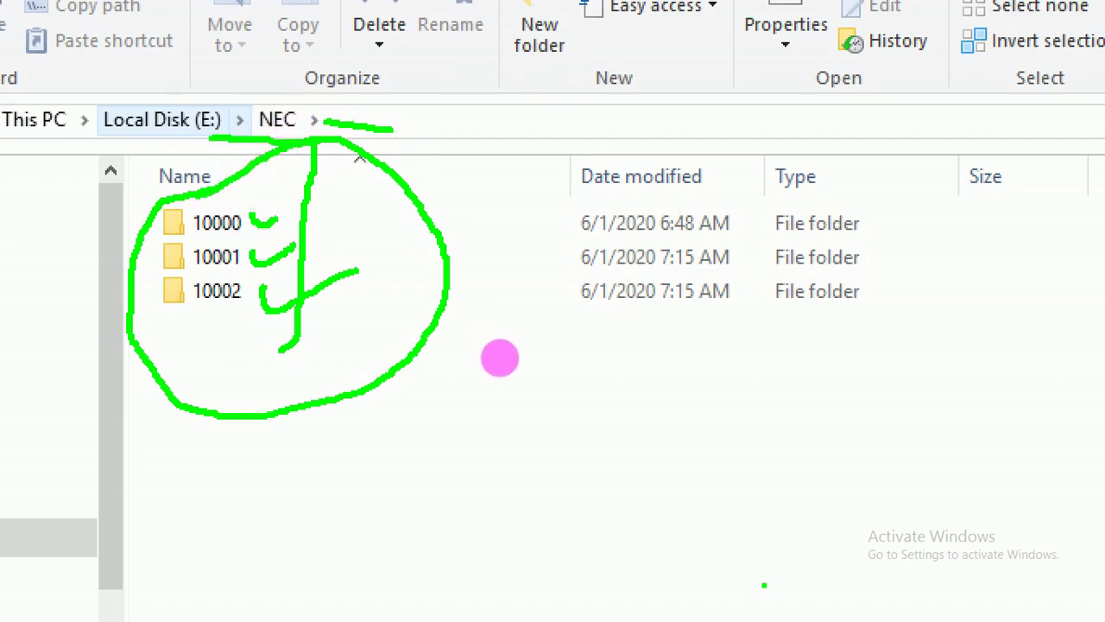
{"action": "key", "text": "Escape"}
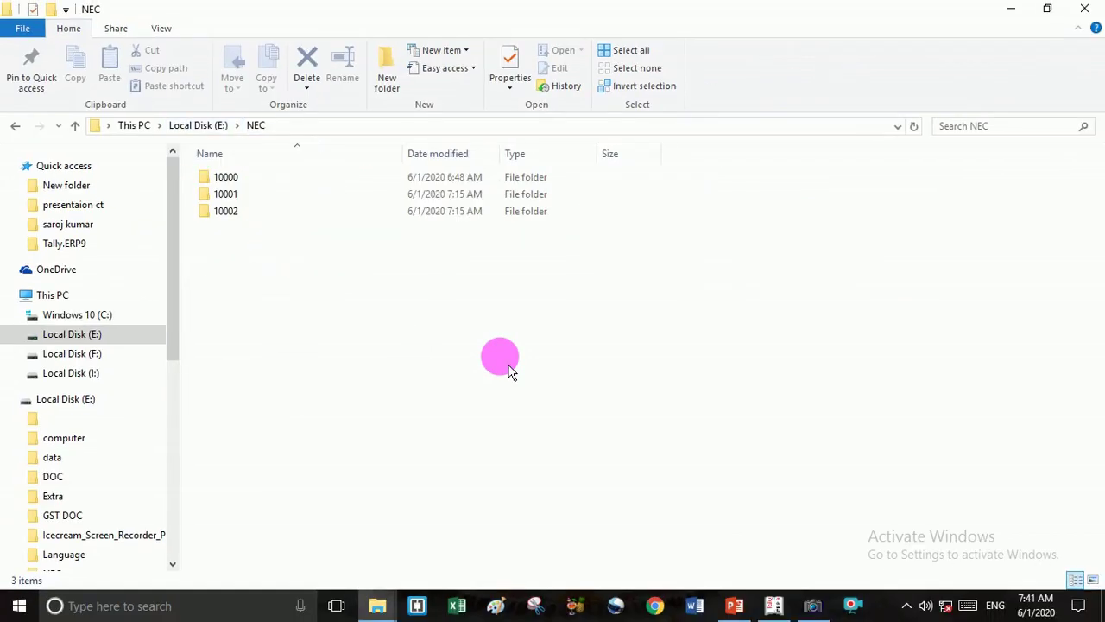
Reopen Tally.ini from C:\Tally.ERP9 in Notepad.
{"action": "left_click", "coordinate": [64, 300]}
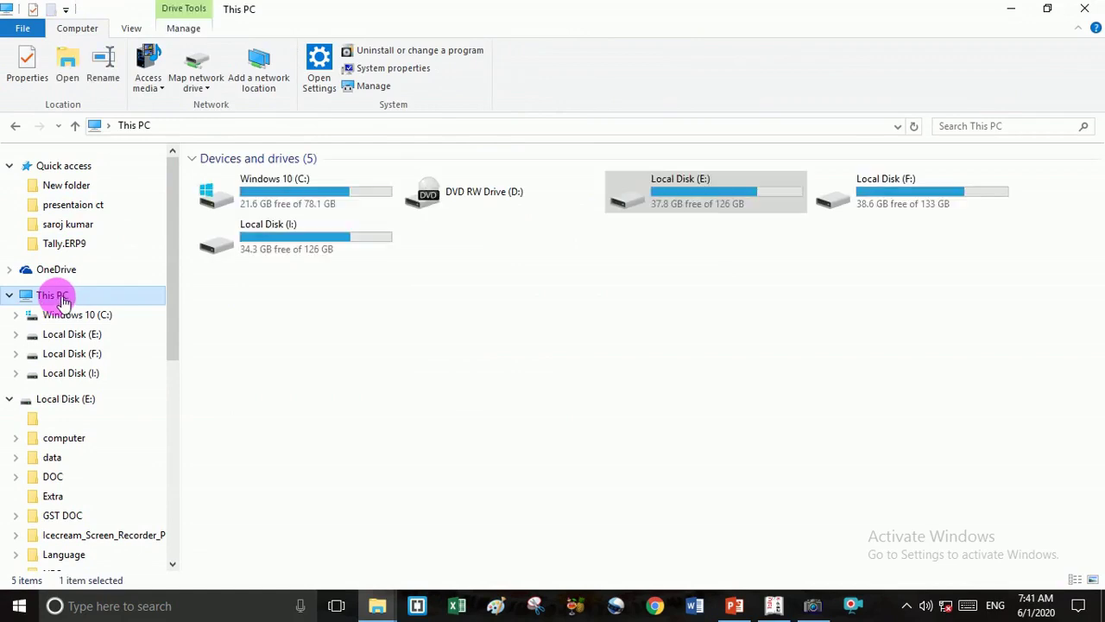
{"action": "double_click", "coordinate": [335, 205]}
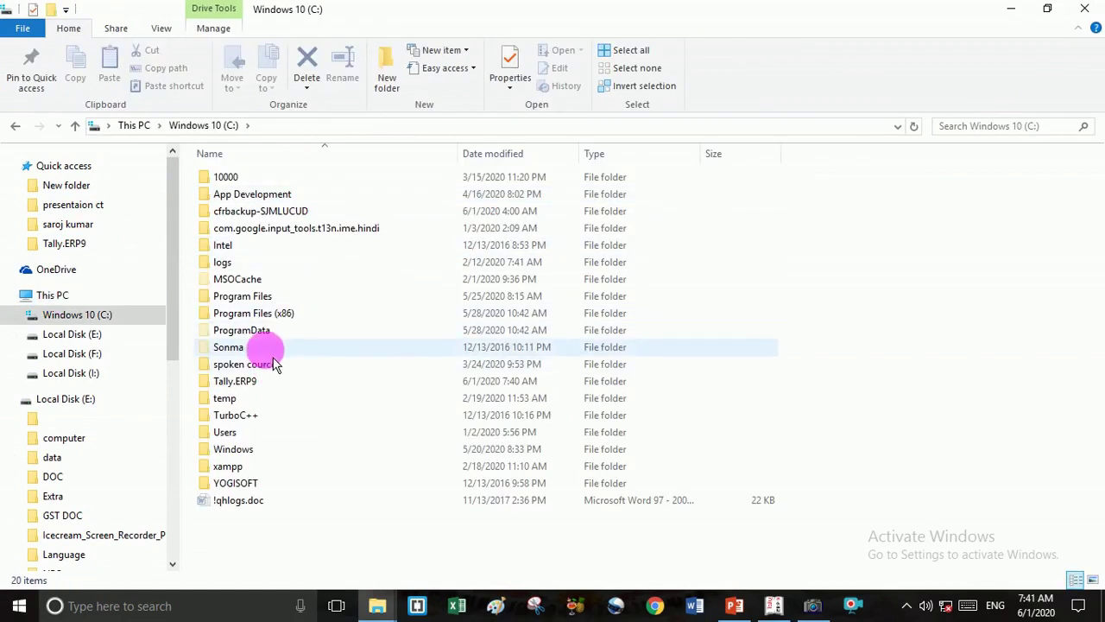
{"action": "double_click", "coordinate": [226, 382]}
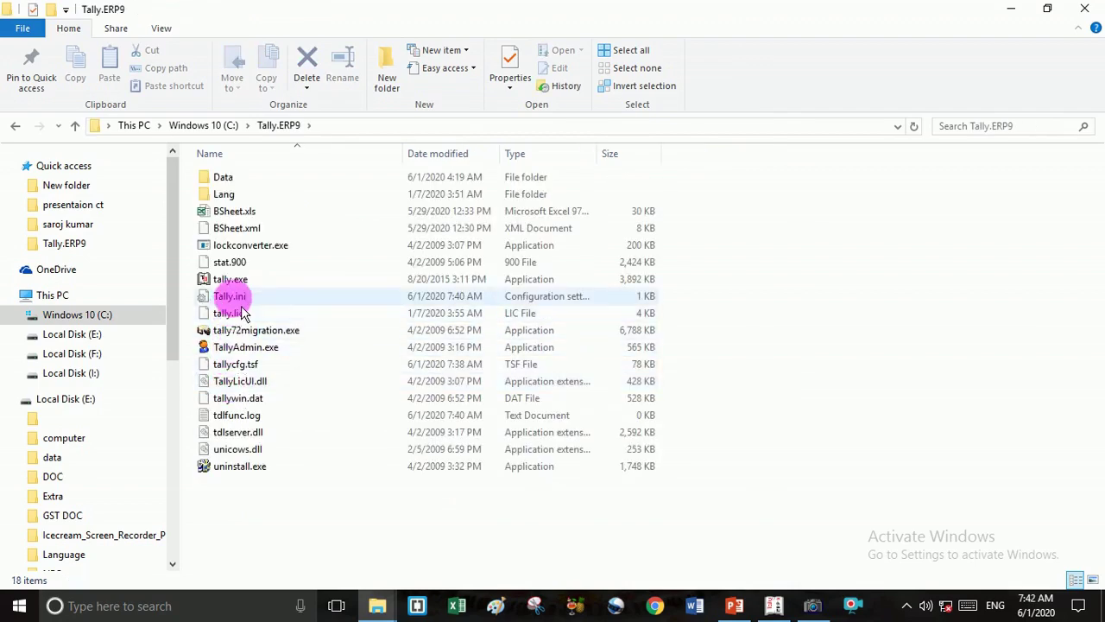
{"action": "left_click", "coordinate": [527, 299]}
{"action": "double_click", "coordinate": [532, 302]}
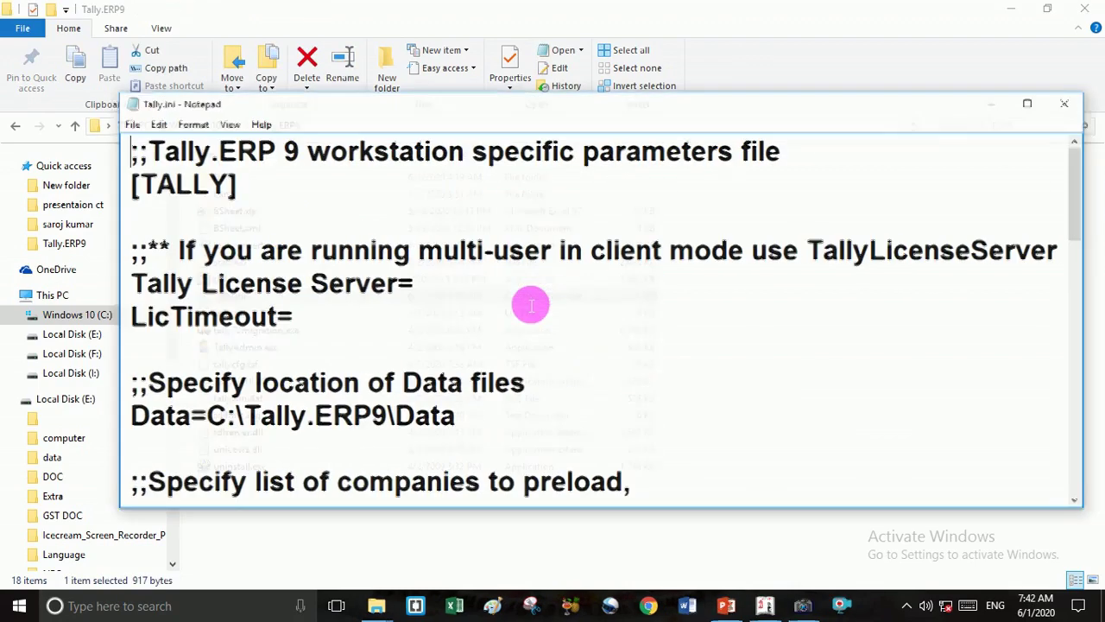
Delete the Load=10160, 10014 and 10009 lines, keeping only Load=10220.
{"action": "scroll", "coordinate": [518, 289], "scroll_direction": "down", "scroll_amount": 2}
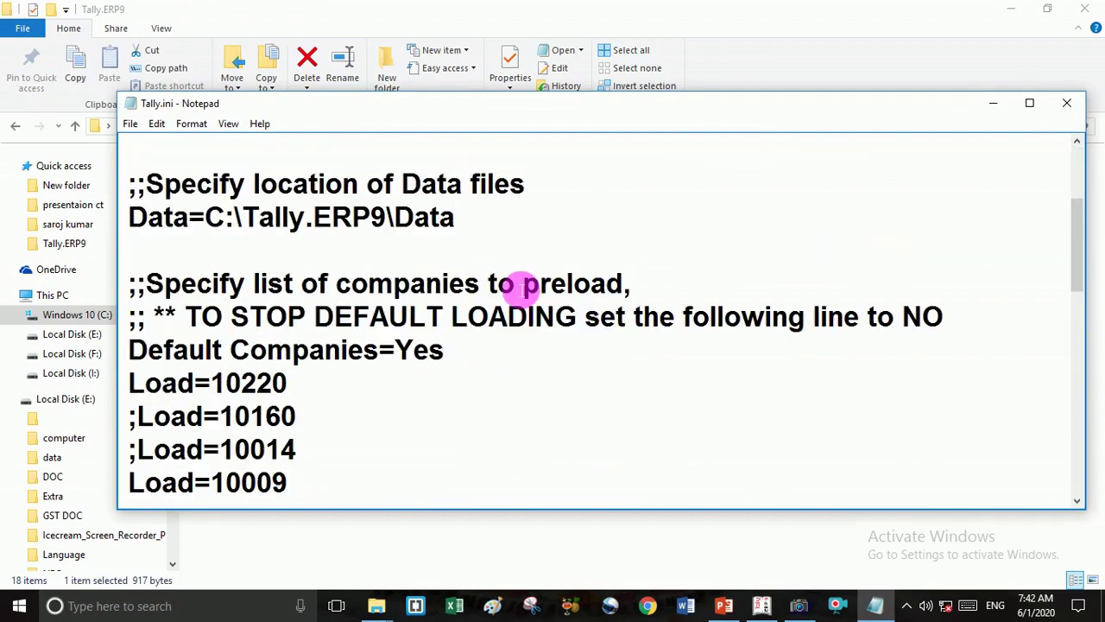
{"action": "scroll", "coordinate": [522, 289], "scroll_direction": "down", "scroll_amount": 1}
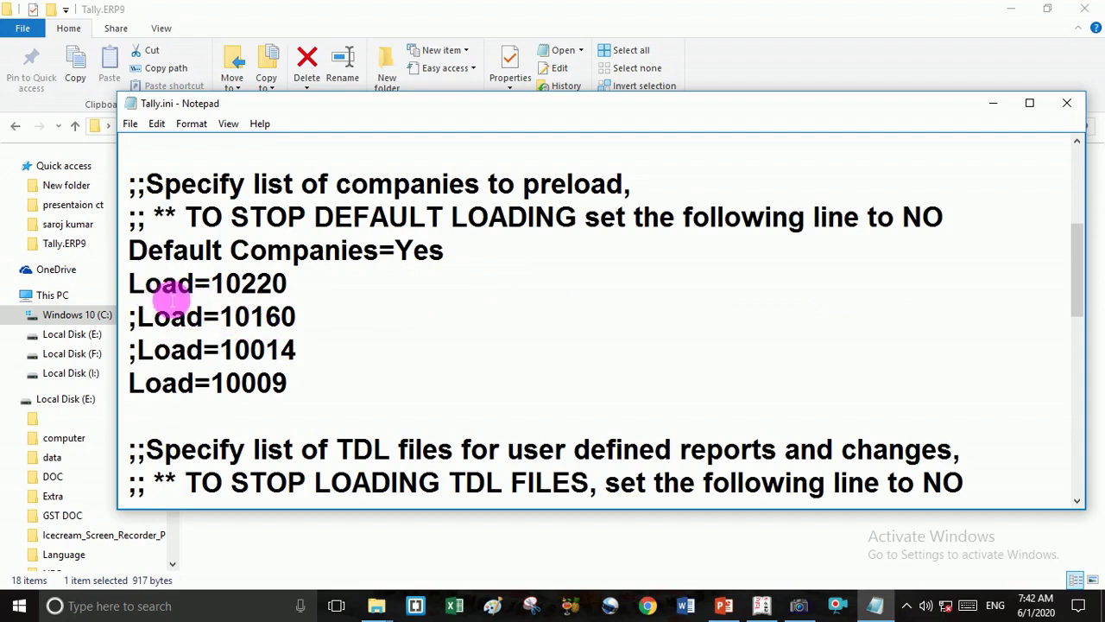
{"action": "left_click", "coordinate": [138, 317]}
{"action": "left_click_drag", "start_coordinate": [138, 317], "coordinate": [342, 402]}
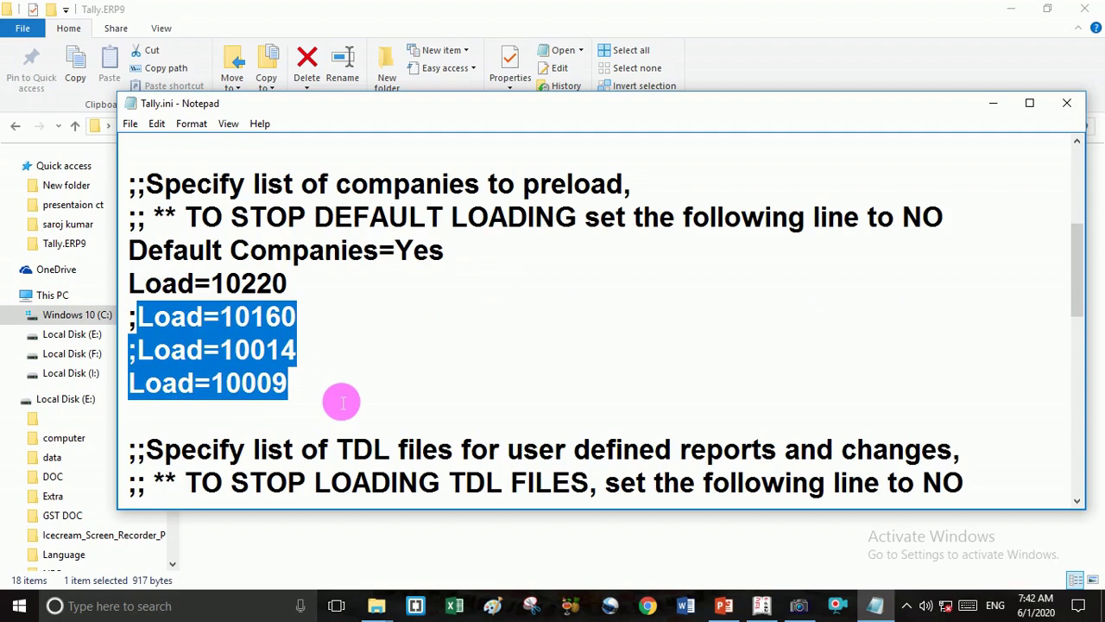
{"action": "key", "text": "Delete"}
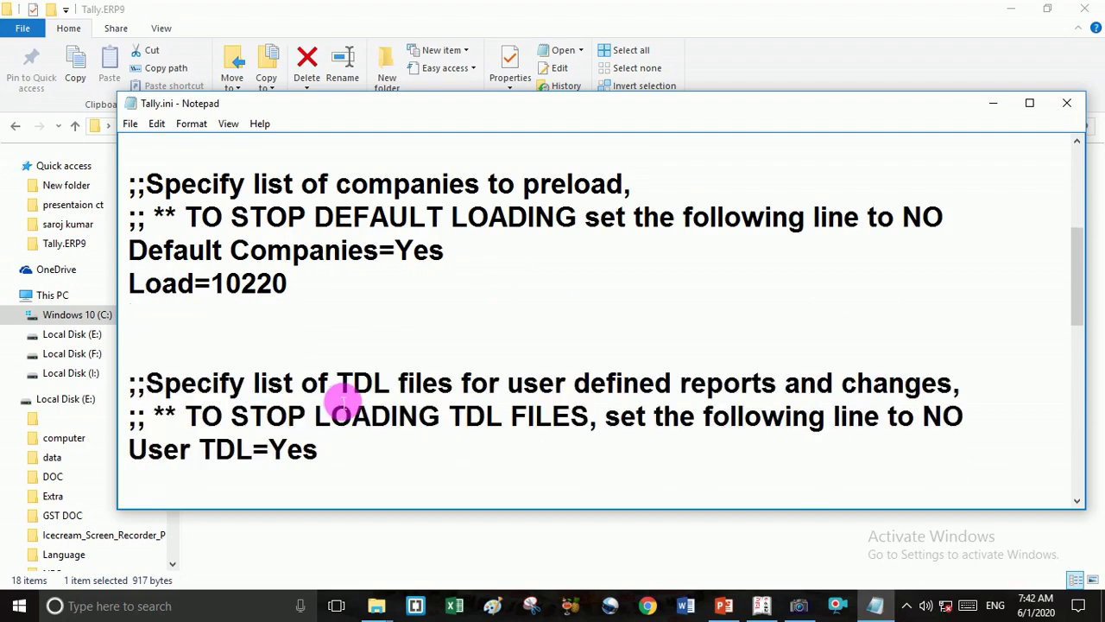
Change Load=10220 to Load=10000, then add lines for Load=10001 and Load=10002 beneath it.
{"action": "left_click", "coordinate": [301, 296]}
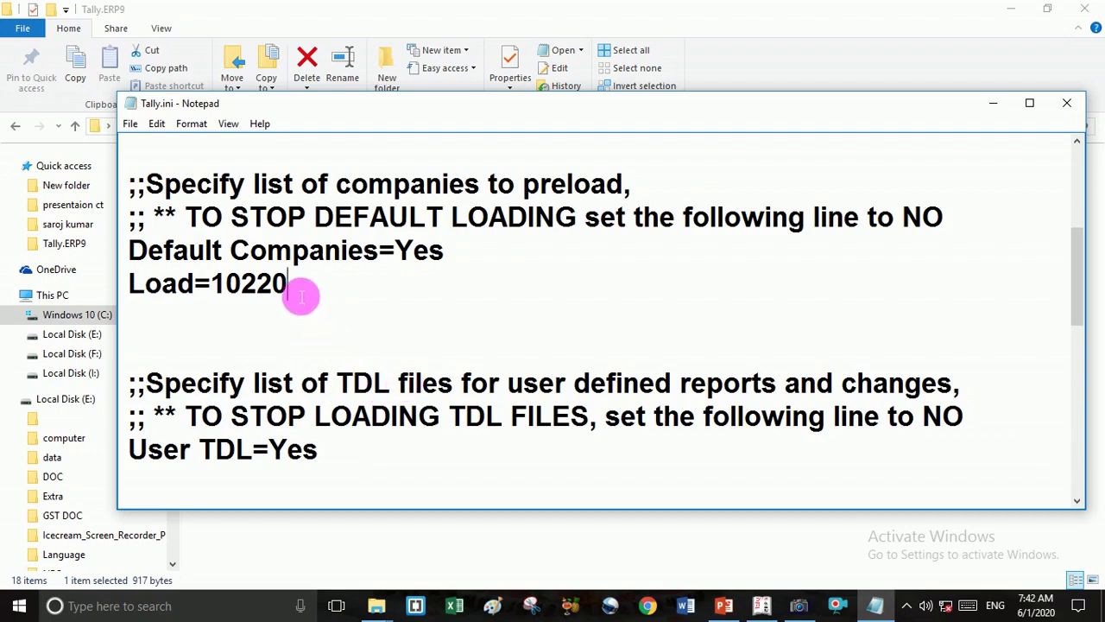
{"action": "key", "text": "BackSpace"}
{"action": "key", "text": "BackSpace"}
{"action": "key", "text": "BackSpace"}
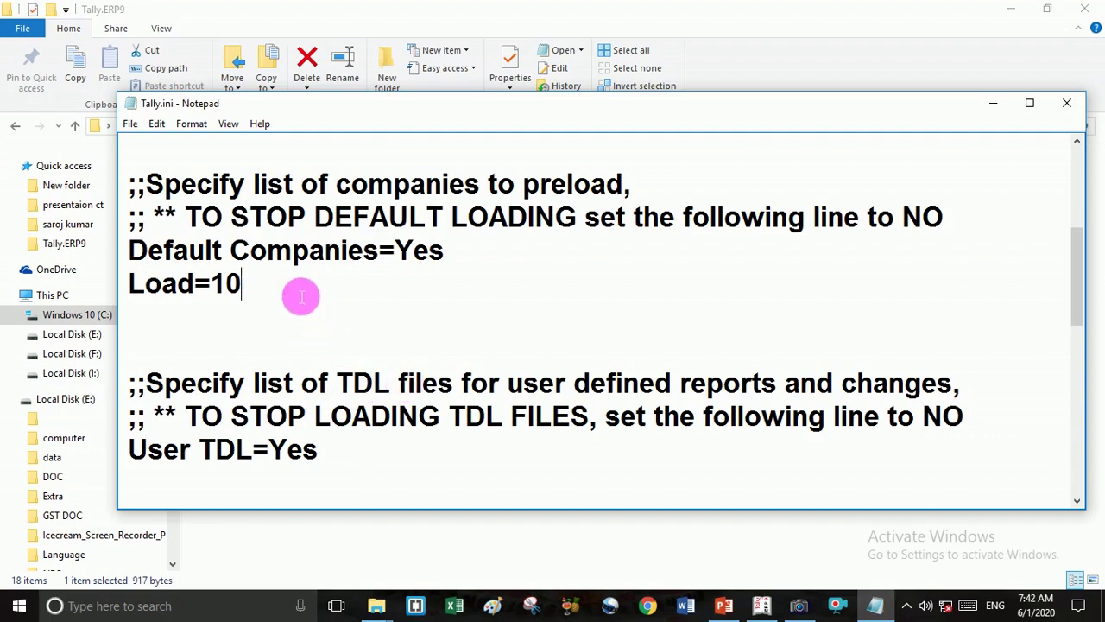
{"action": "type", "text": "000"}
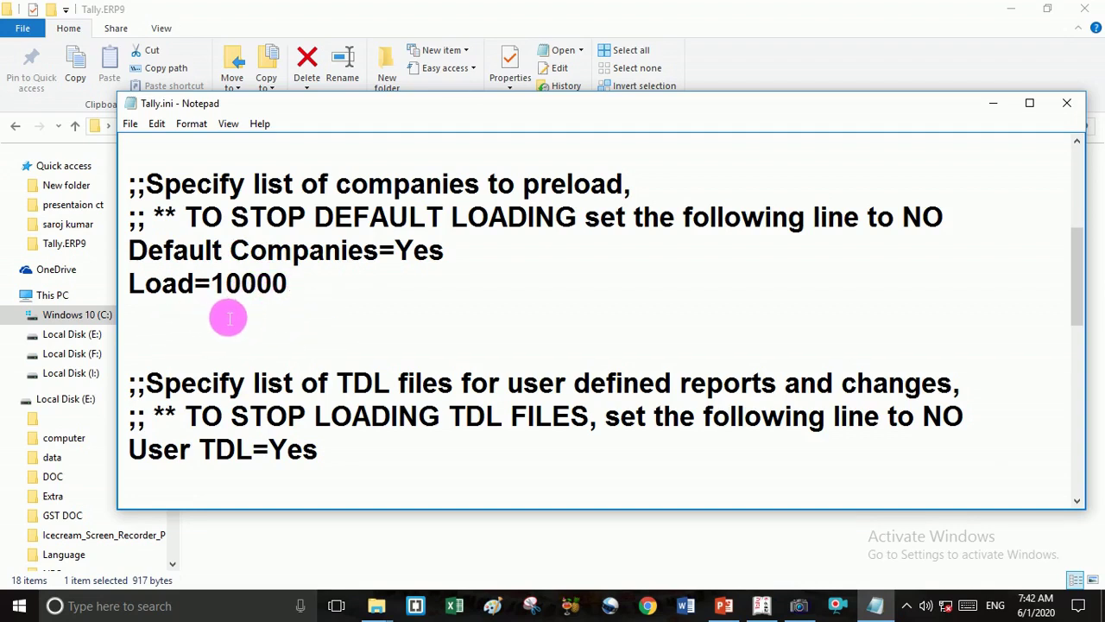
{"action": "key", "text": "Return"}
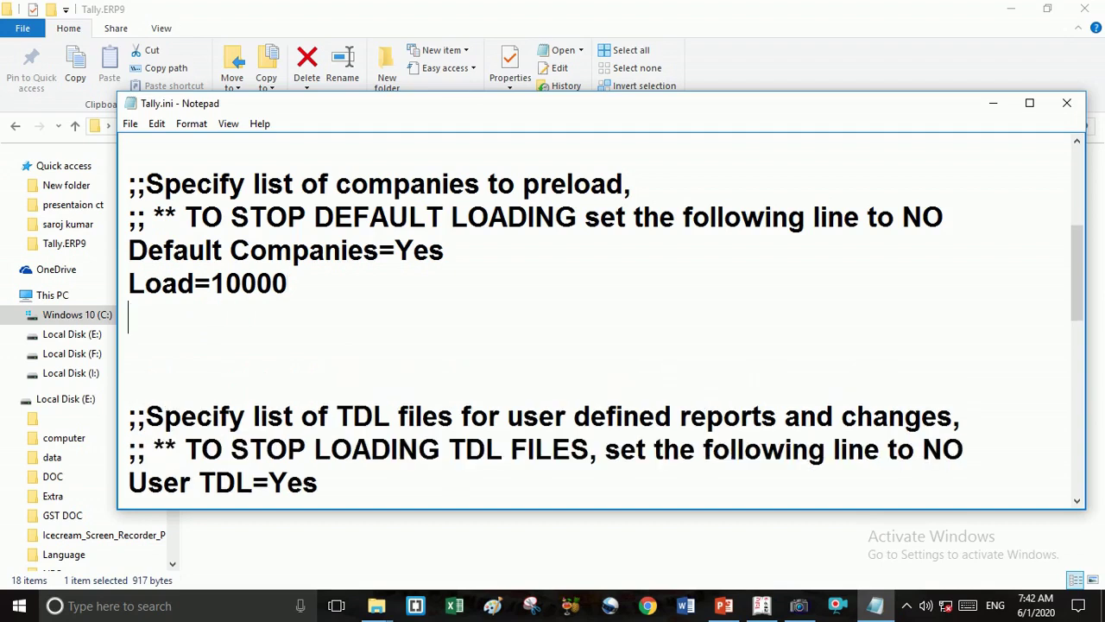
{"action": "type", "text": "Load"}
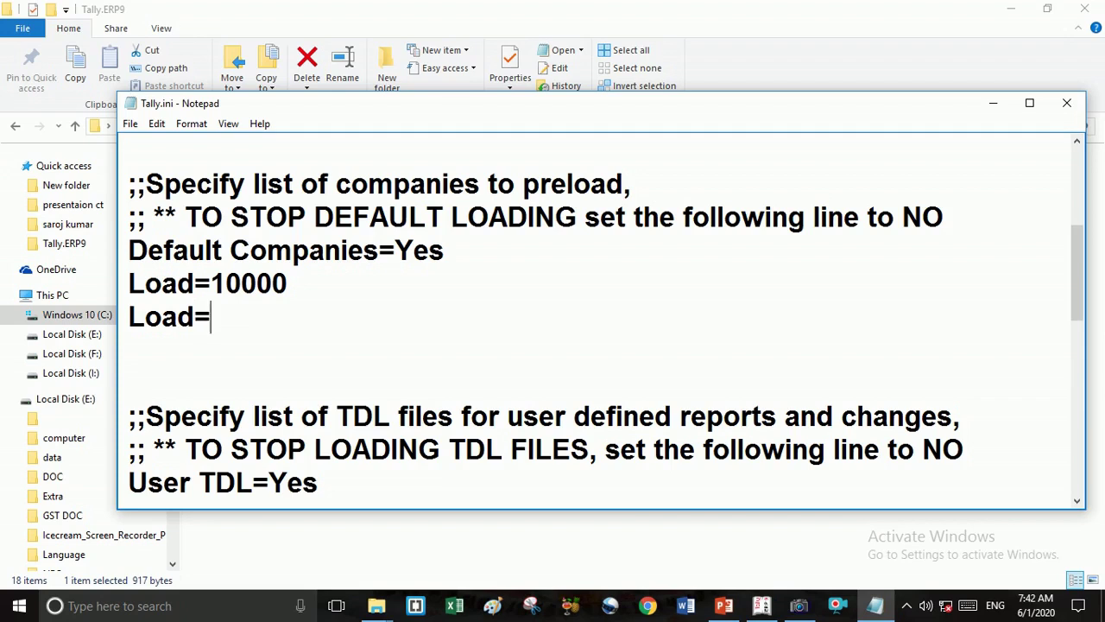
{"action": "type", "text": "=10001"}
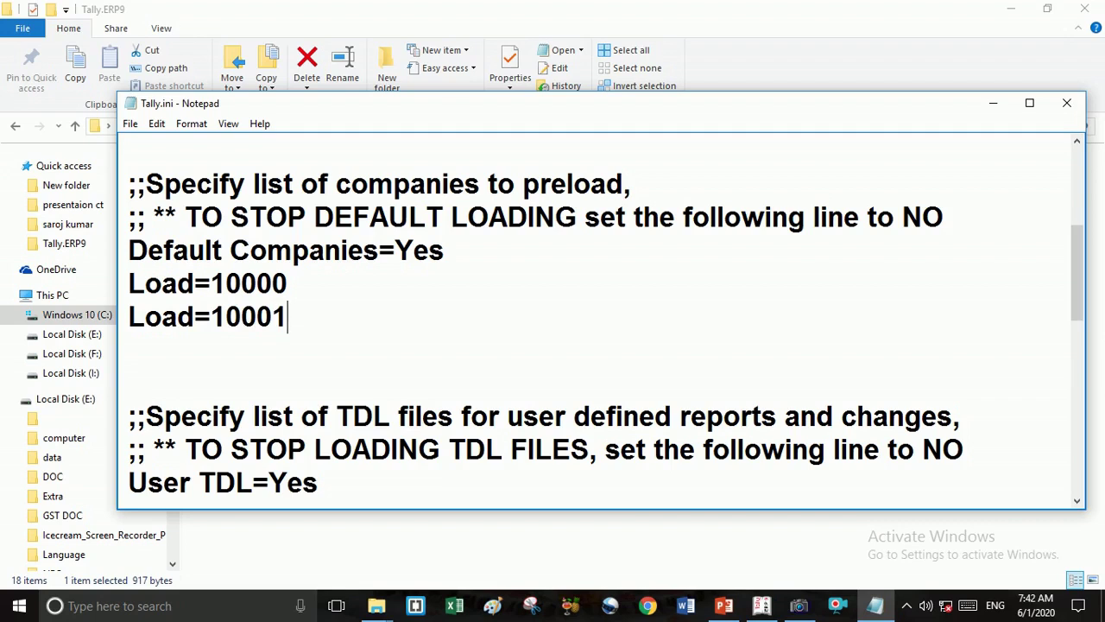
{"action": "key", "text": "Return"}
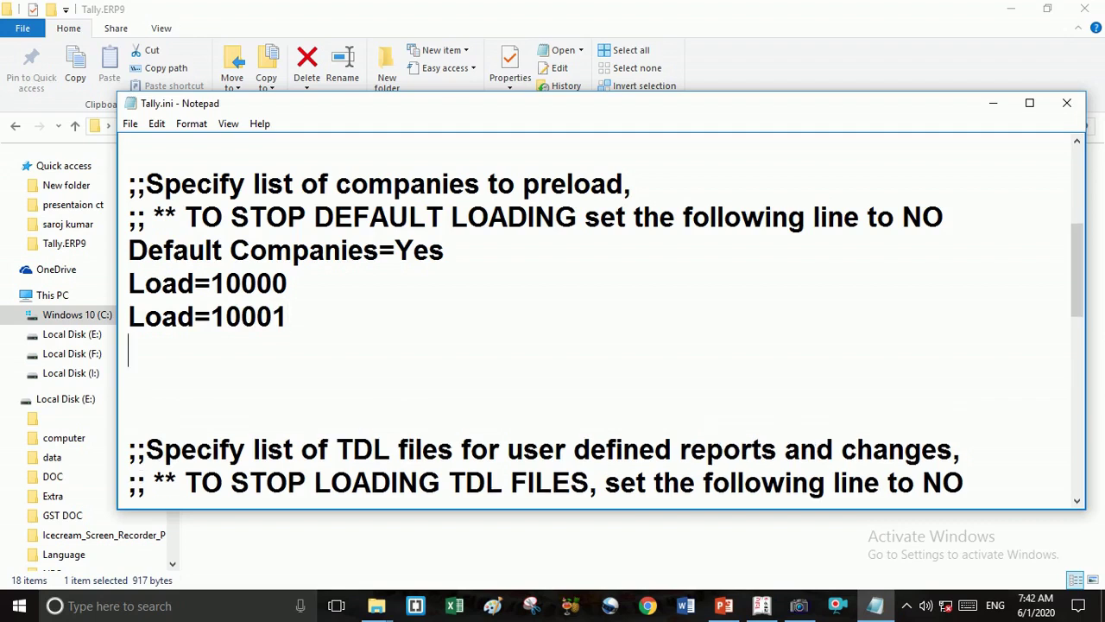
{"action": "type", "text": "Load"}
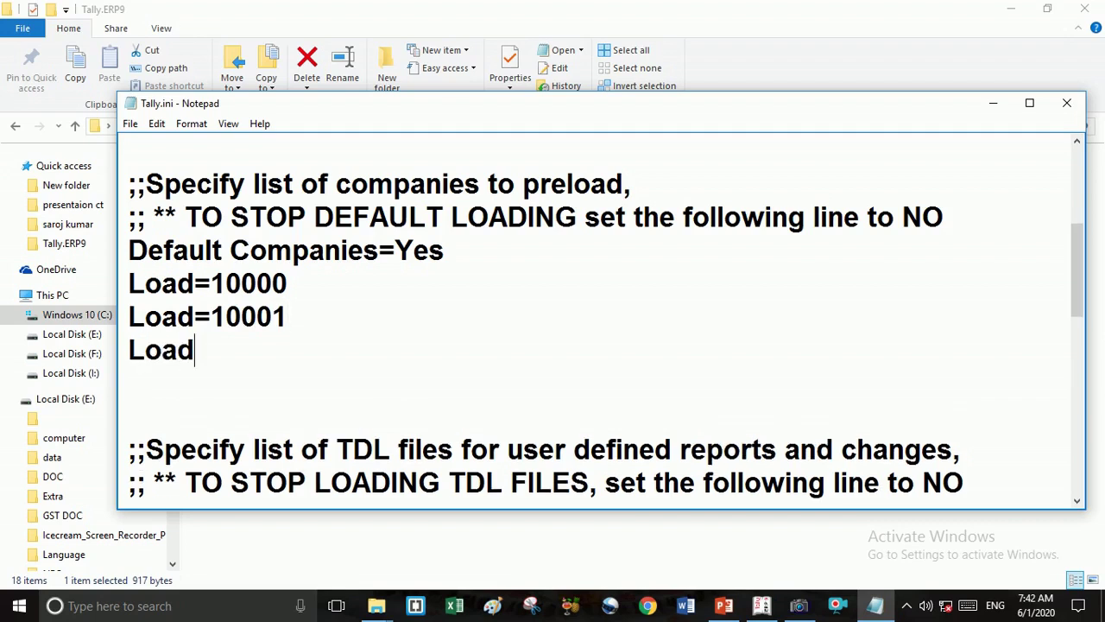
{"action": "type", "text": "=10002"}
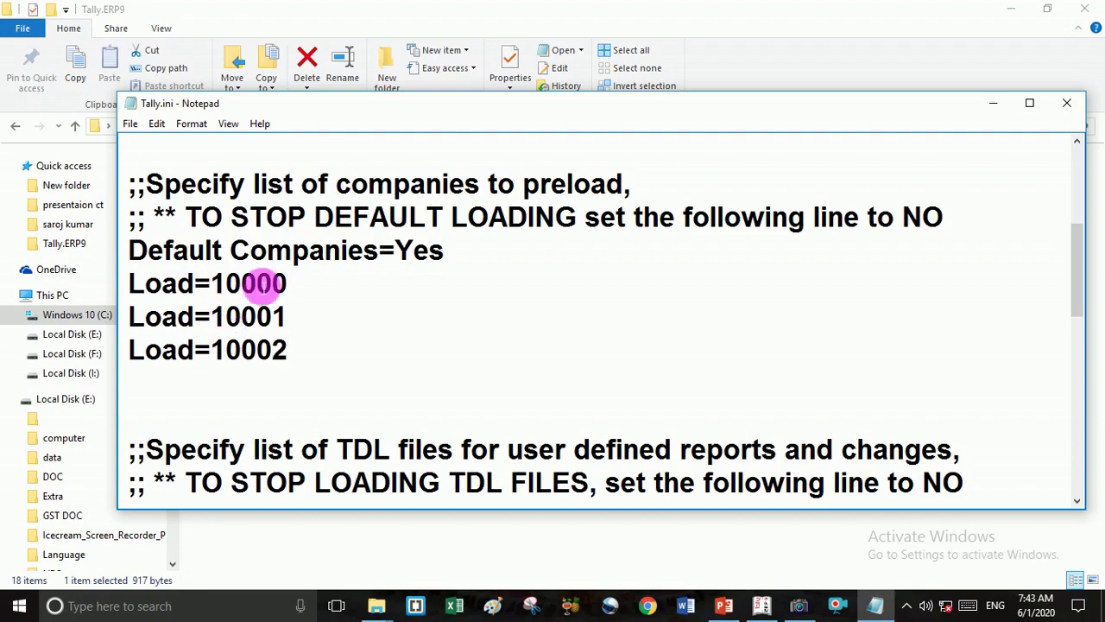
{"action": "left_click_drag", "start_coordinate": [1090, 281], "coordinate": [1077, 254]}
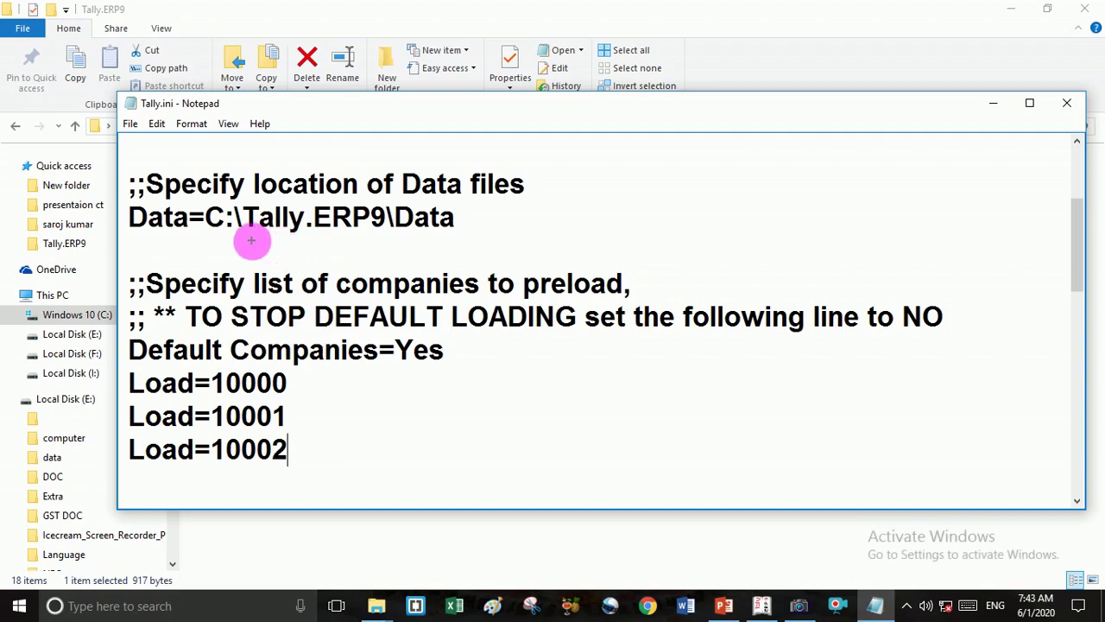
{"action": "mouse_move", "coordinate": [269, 244]}
{"action": "left_mouse_down"}
{"action": "mouse_move", "coordinate": [398, 242]}
{"action": "mouse_move", "coordinate": [336, 257]}
{"action": "mouse_move", "coordinate": [327, 344]}
{"action": "mouse_move", "coordinate": [306, 370]}
{"action": "left_mouse_up"}
{"action": "mouse_move", "coordinate": [358, 245]}
{"action": "left_mouse_down"}
{"action": "mouse_move", "coordinate": [371, 285]}
{"action": "mouse_move", "coordinate": [348, 370]}
{"action": "mouse_move", "coordinate": [301, 413]}
{"action": "left_mouse_up"}
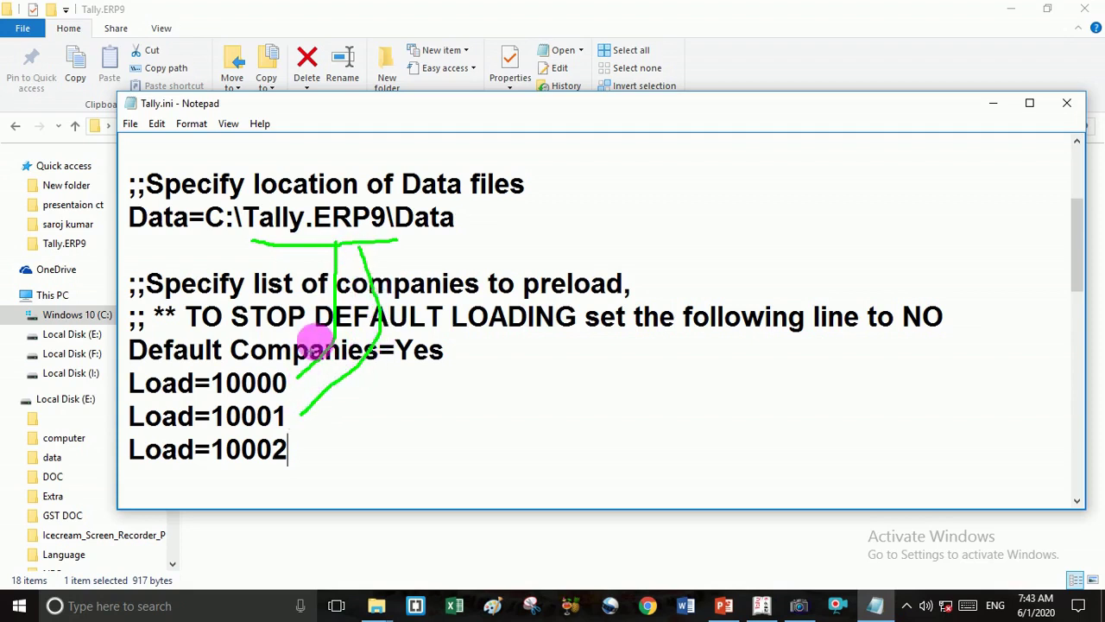
{"action": "mouse_move", "coordinate": [392, 241]}
{"action": "left_mouse_down"}
{"action": "mouse_move", "coordinate": [424, 288]}
{"action": "mouse_move", "coordinate": [365, 439]}
{"action": "mouse_move", "coordinate": [325, 449]}
{"action": "left_mouse_up"}
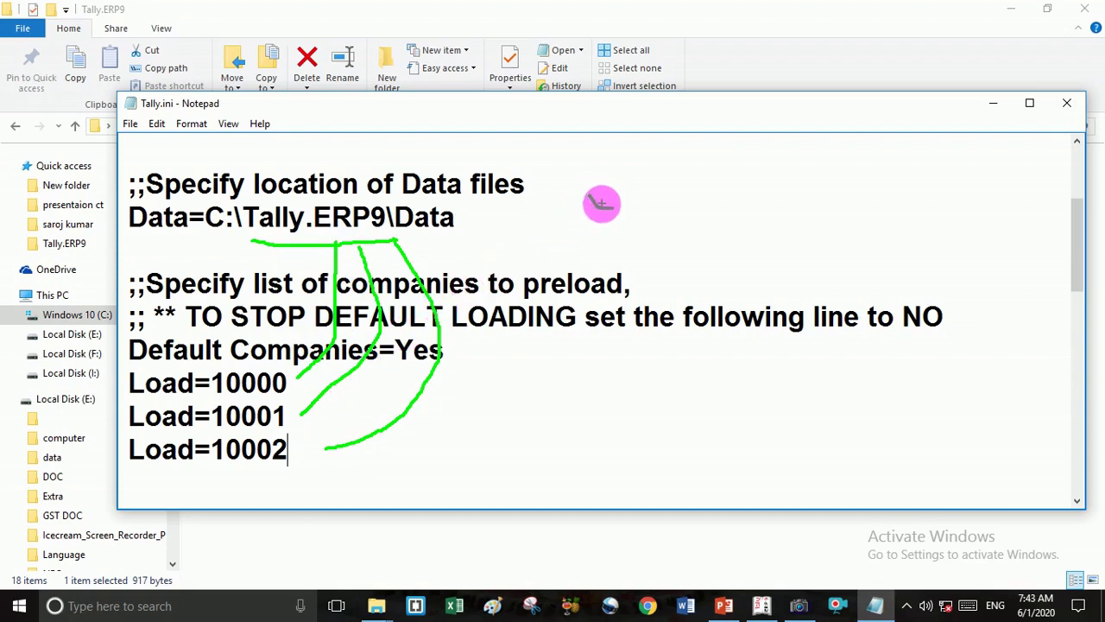
{"action": "mouse_move", "coordinate": [601, 204]}
{"action": "left_mouse_down"}
{"action": "mouse_move", "coordinate": [596, 193]}
{"action": "mouse_move", "coordinate": [640, 208]}
{"action": "left_mouse_up"}
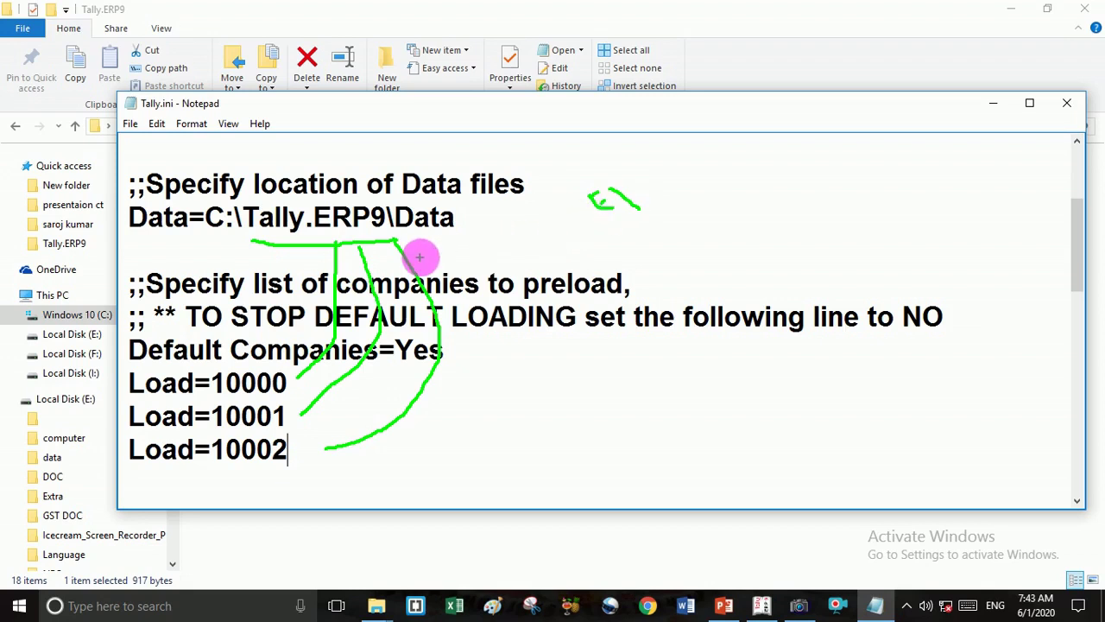
{"action": "key", "text": "Escape"}
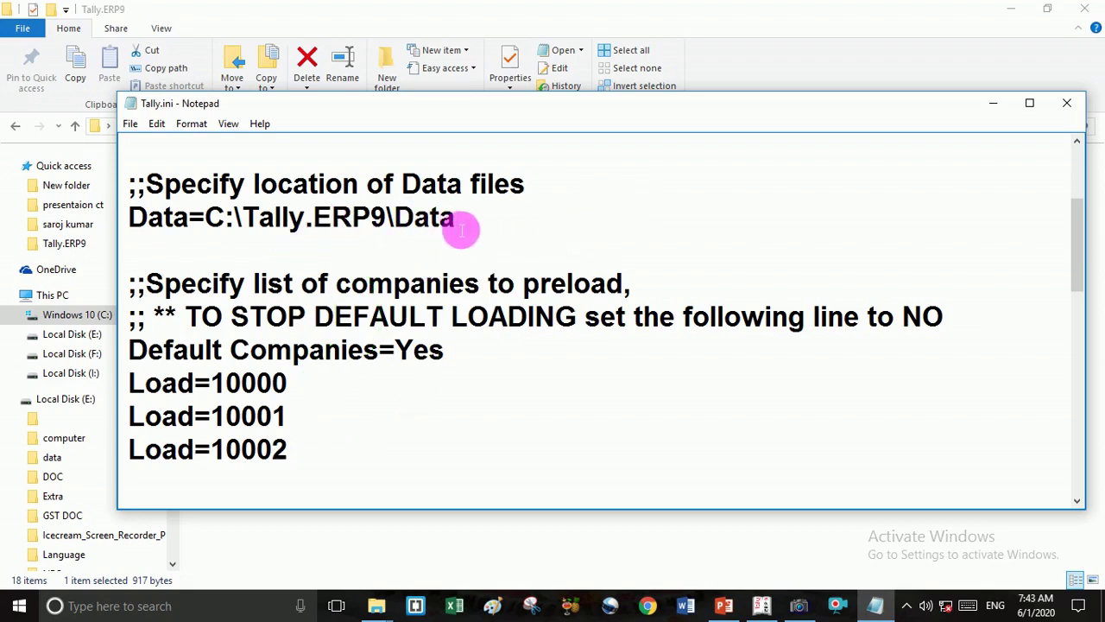
Replace the Data= path in Tally.ini with E:\NEC.
{"action": "key", "text": "BackSpace"}
{"action": "key", "text": "BackSpace"}
{"action": "key", "text": "BackSpace"}
{"action": "key", "text": "BackSpace"}
{"action": "key", "text": "BackSpace"}
{"action": "key", "text": "BackSpace"}
{"action": "key", "text": "BackSpace"}
{"action": "key", "text": "BackSpace"}
{"action": "key", "text": "BackSpace"}
{"action": "key", "text": "BackSpace"}
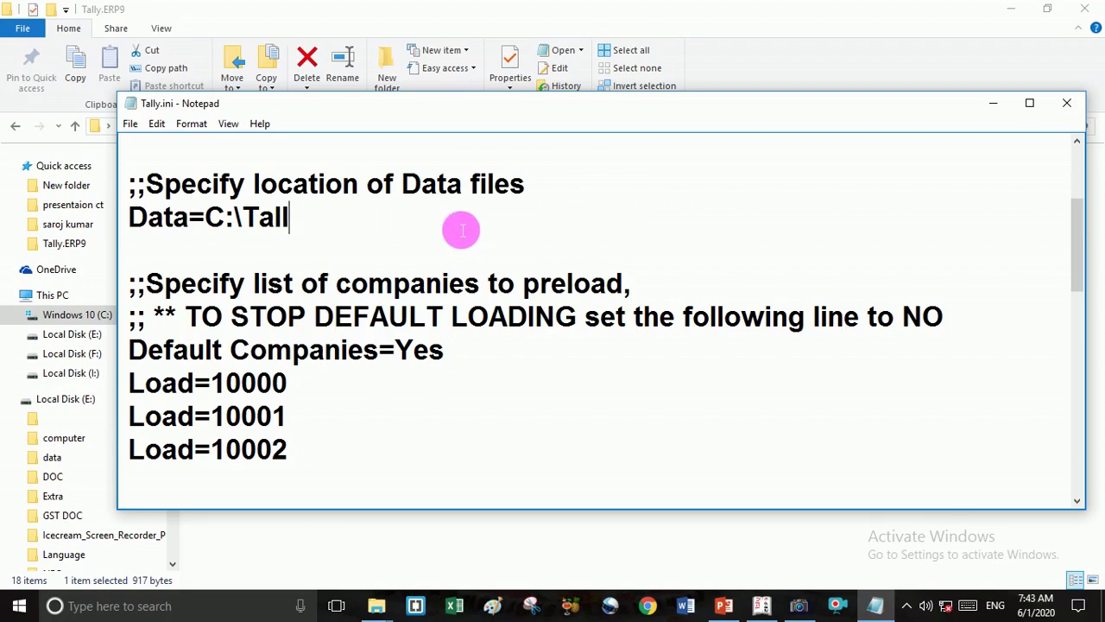
{"action": "key", "text": "BackSpace"}
{"action": "key", "text": "BackSpace"}
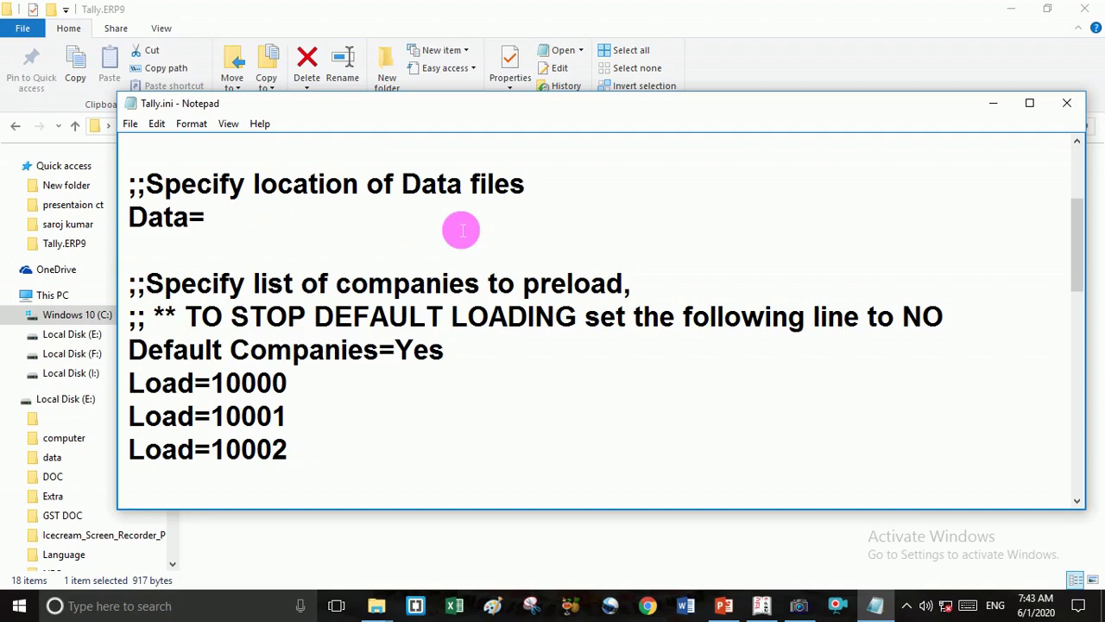
{"action": "type", "text": "E"}
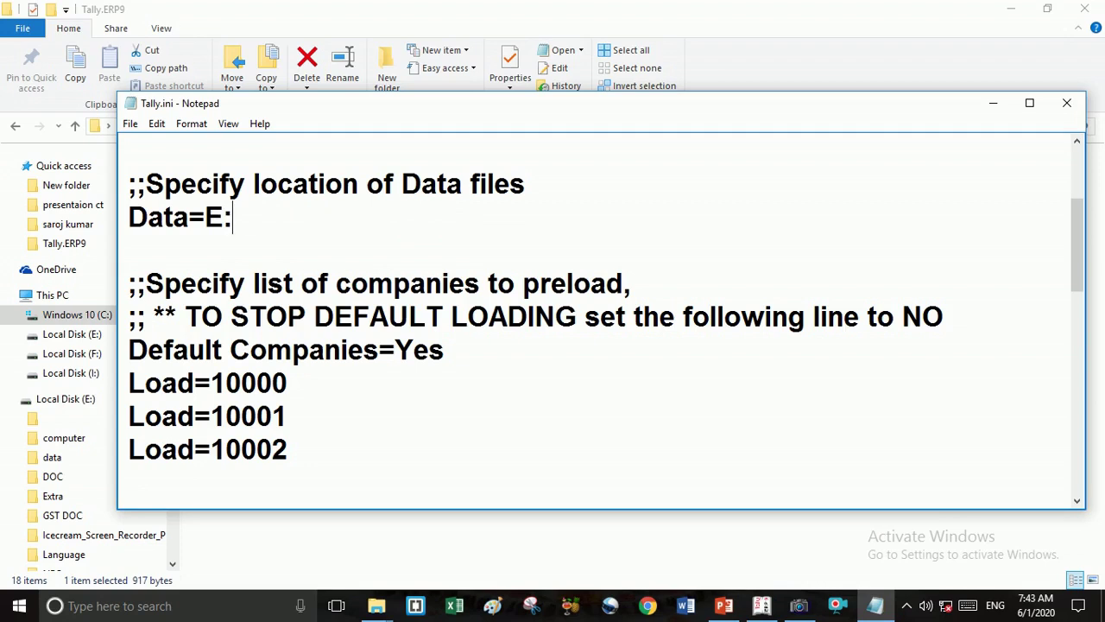
{"action": "type", "text": ":\\NEC"}
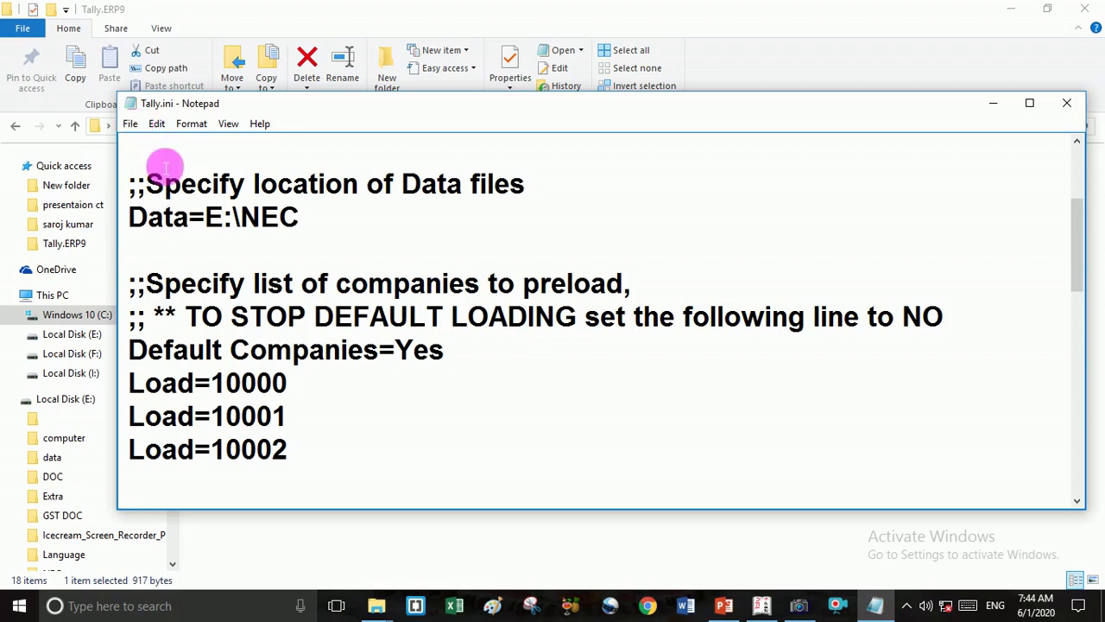
{"action": "left_click", "coordinate": [321, 423]}
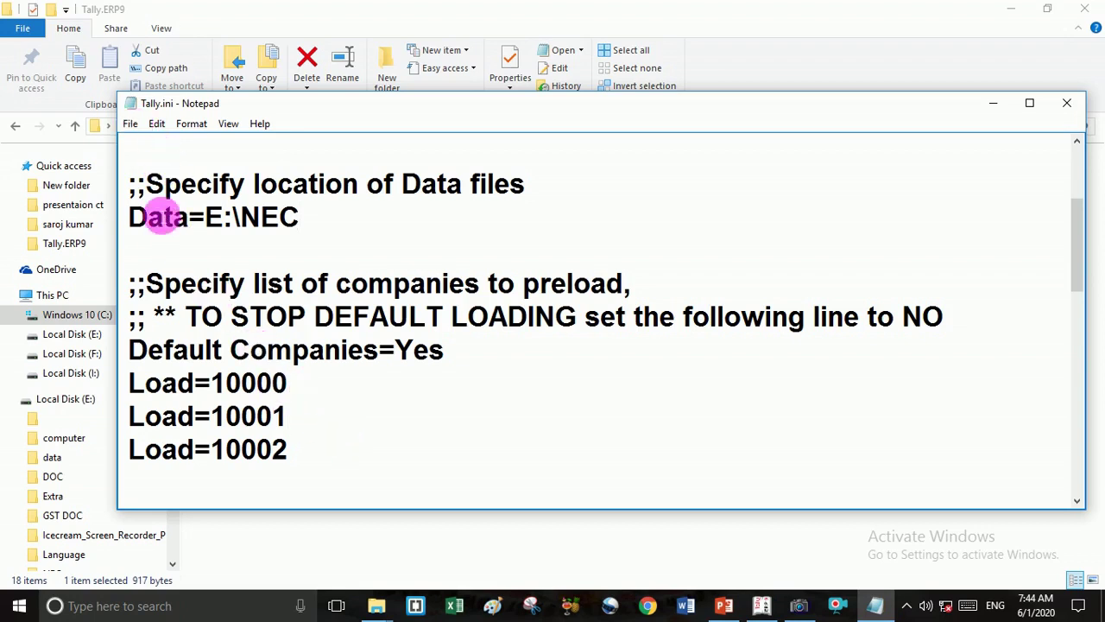
Save Tally.ini through File > Save, then close Notepad and the Tally.ERP9 folder.
{"action": "left_click", "coordinate": [132, 125]}
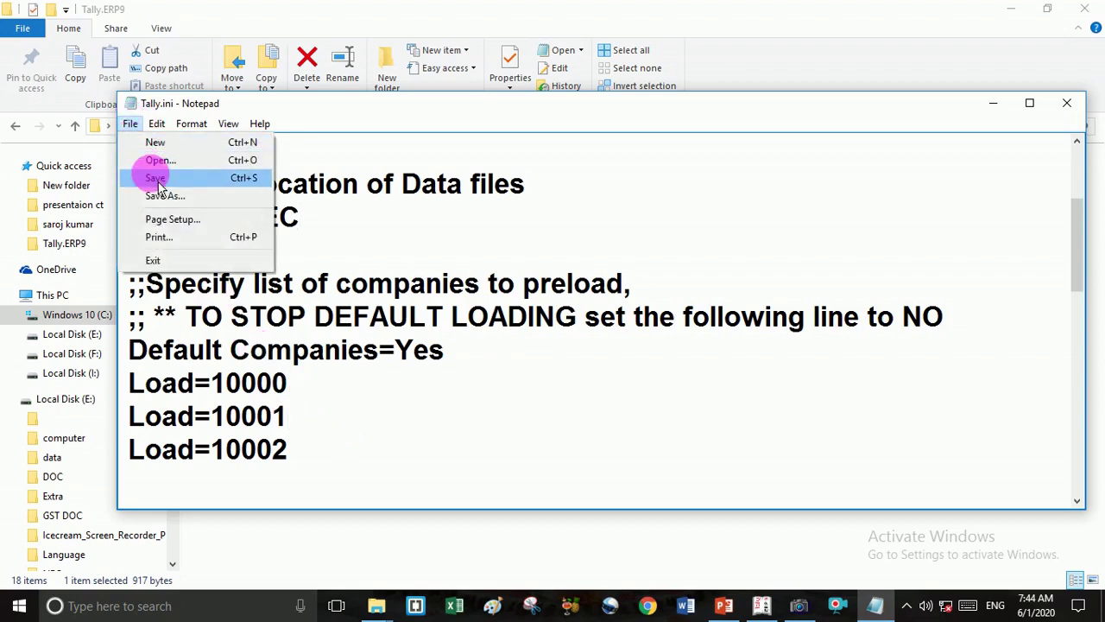
{"action": "left_click", "coordinate": [156, 178]}
{"action": "left_click", "coordinate": [132, 126]}
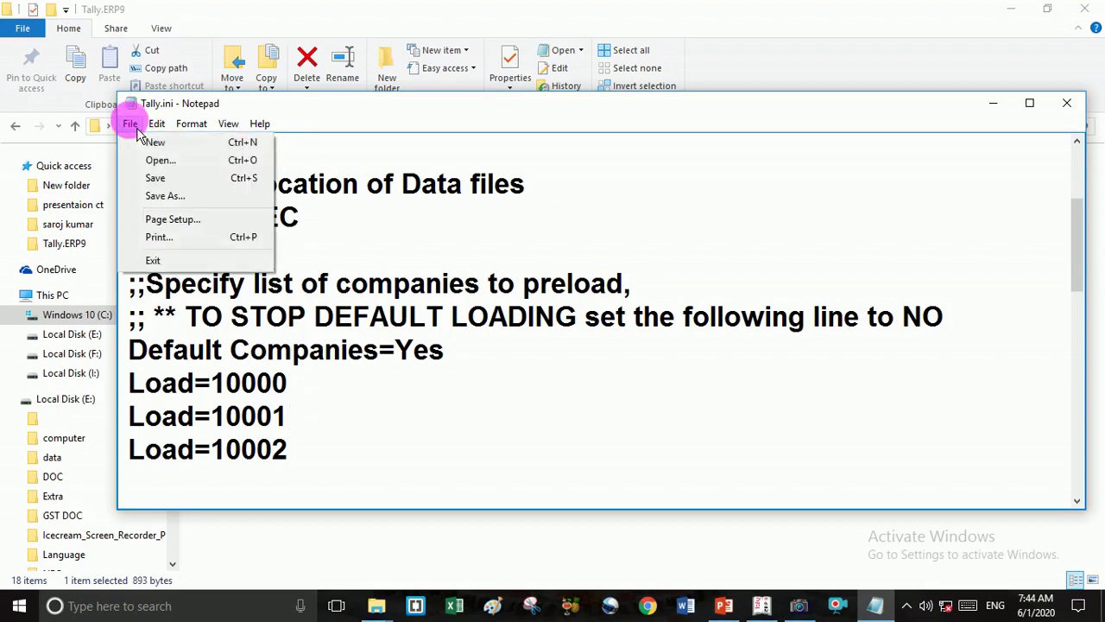
{"action": "left_click", "coordinate": [161, 180]}
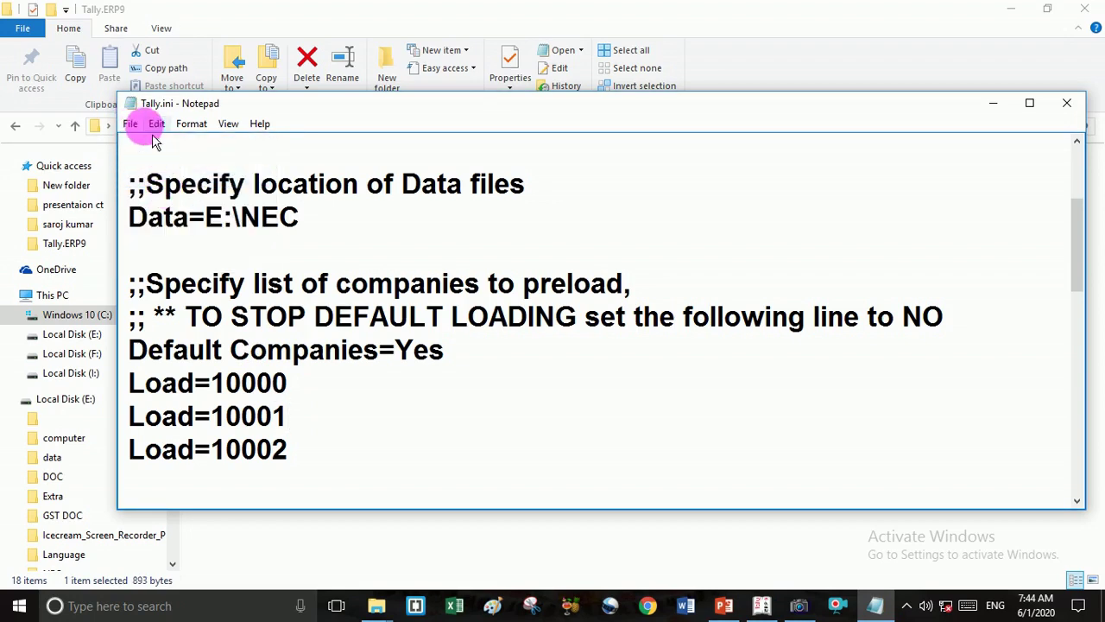
{"action": "left_click", "coordinate": [130, 124]}
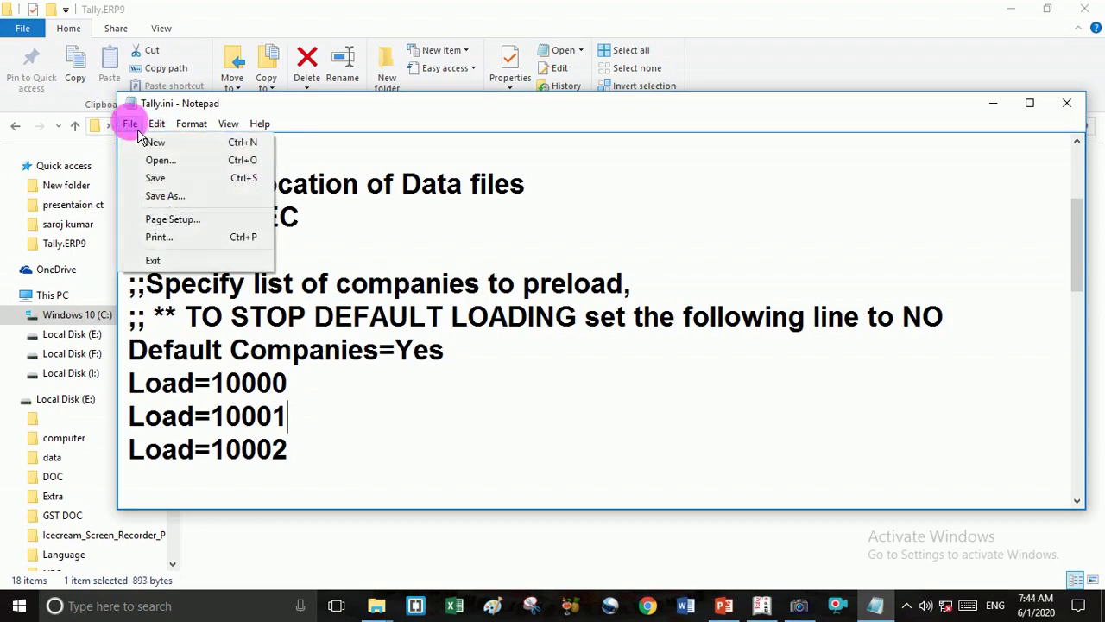
{"action": "left_click", "coordinate": [155, 178]}
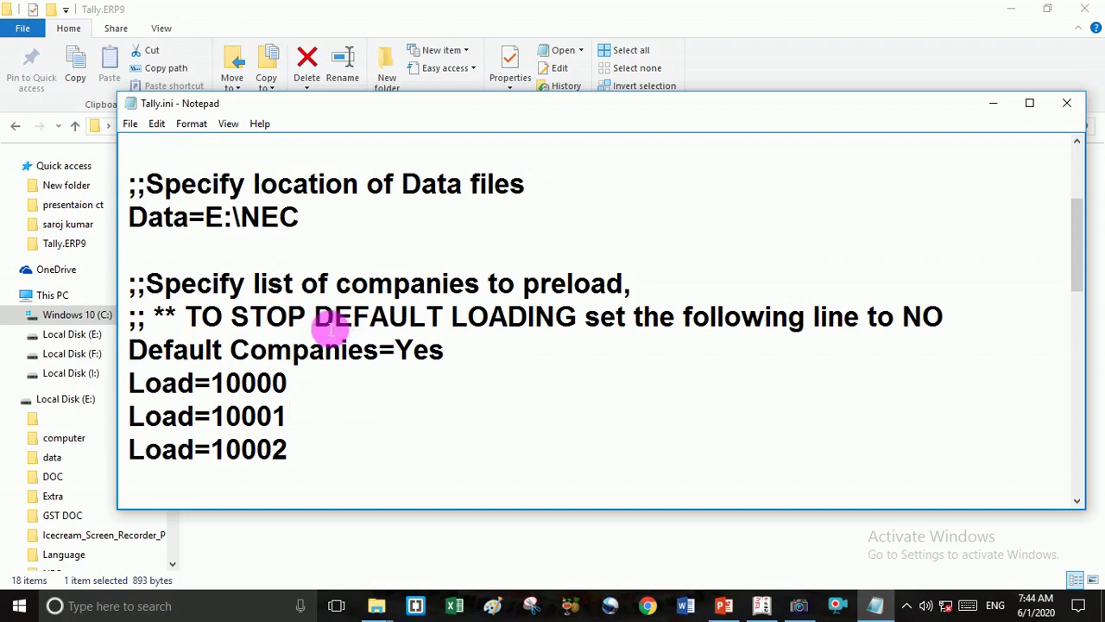
{"action": "left_click", "coordinate": [130, 125]}
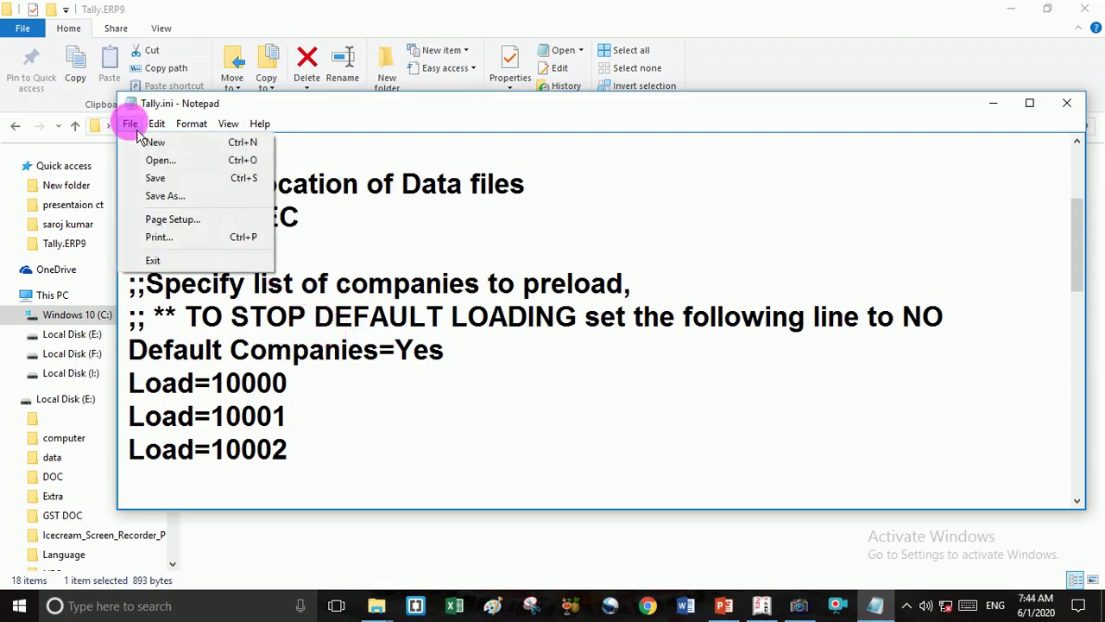
{"action": "left_click", "coordinate": [165, 178]}
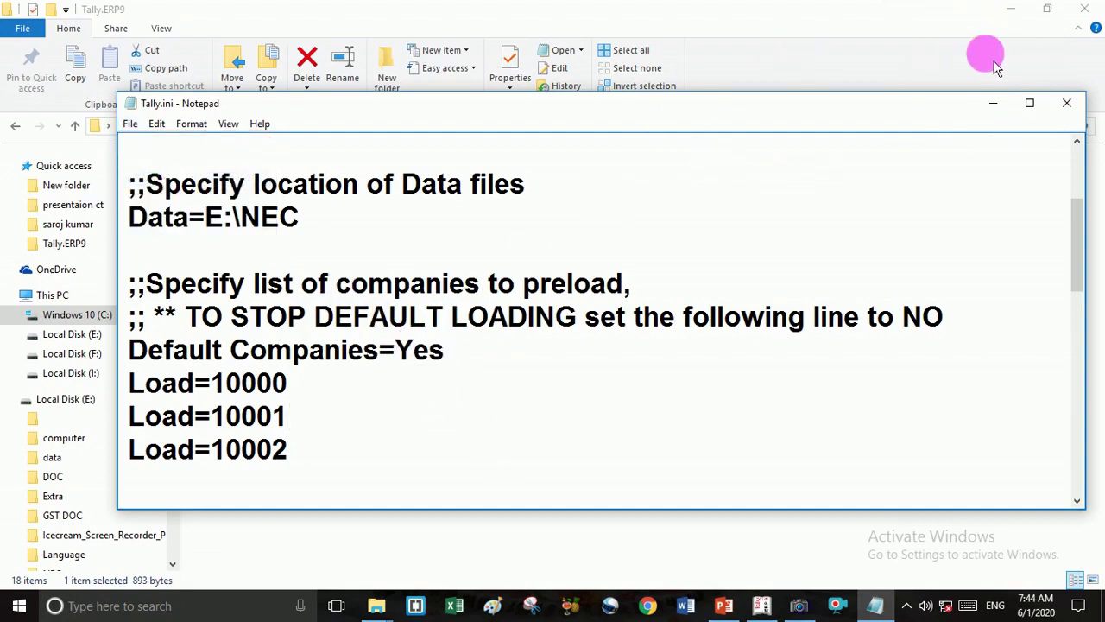
{"action": "left_click", "coordinate": [1067, 103]}
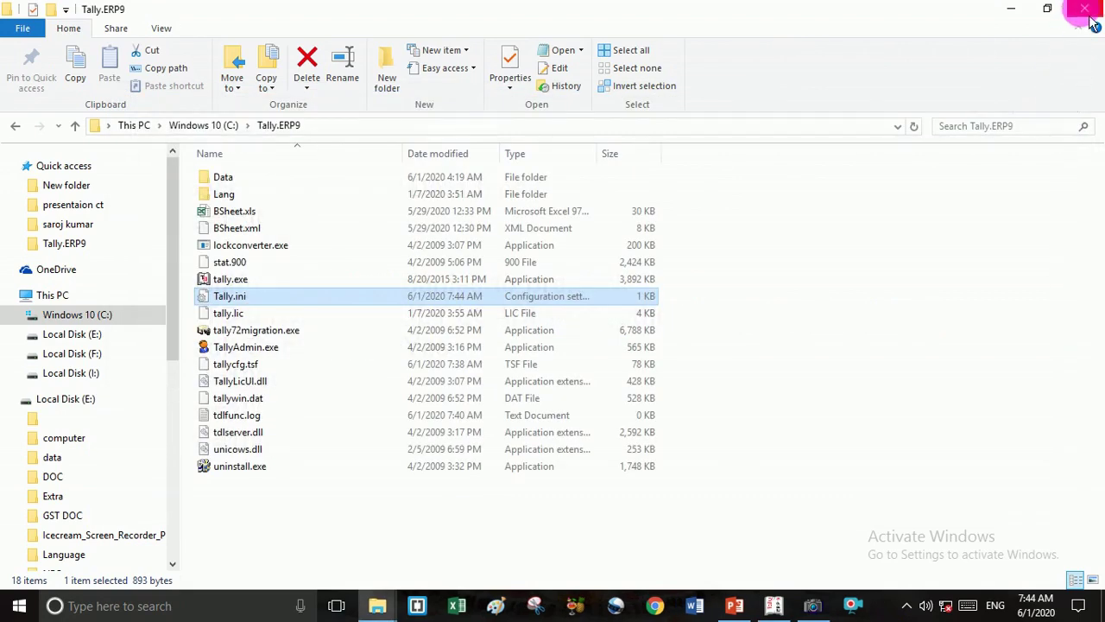
{"action": "left_click", "coordinate": [1085, 9]}
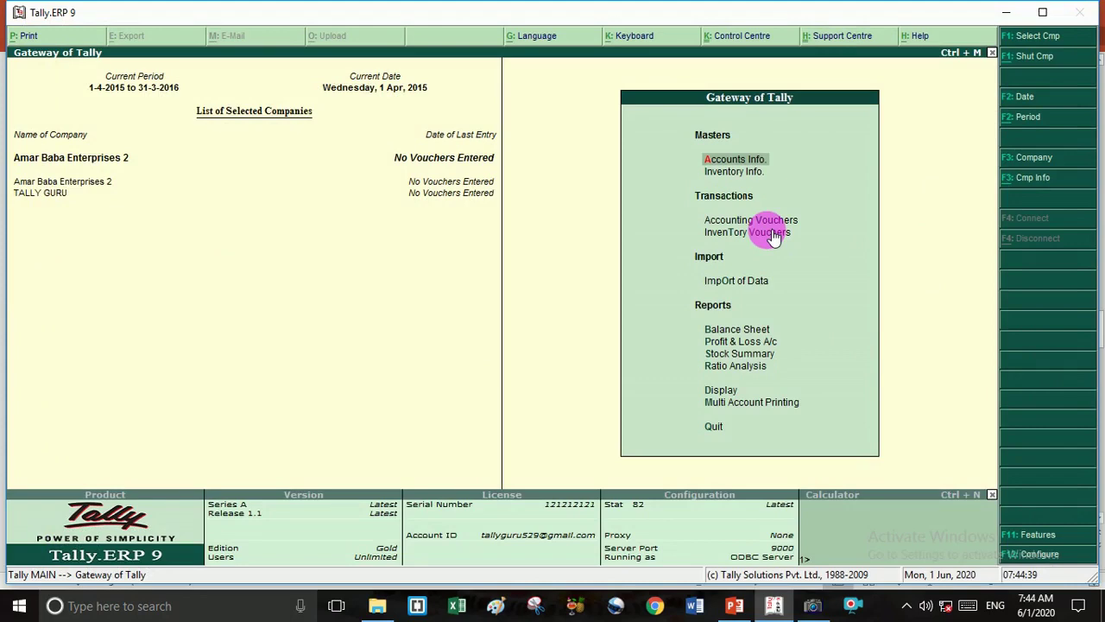
Switch from Tally.ERP 9 to the Company Number presentation in PowerPoint.
{"action": "key", "text": "alt+Tab"}
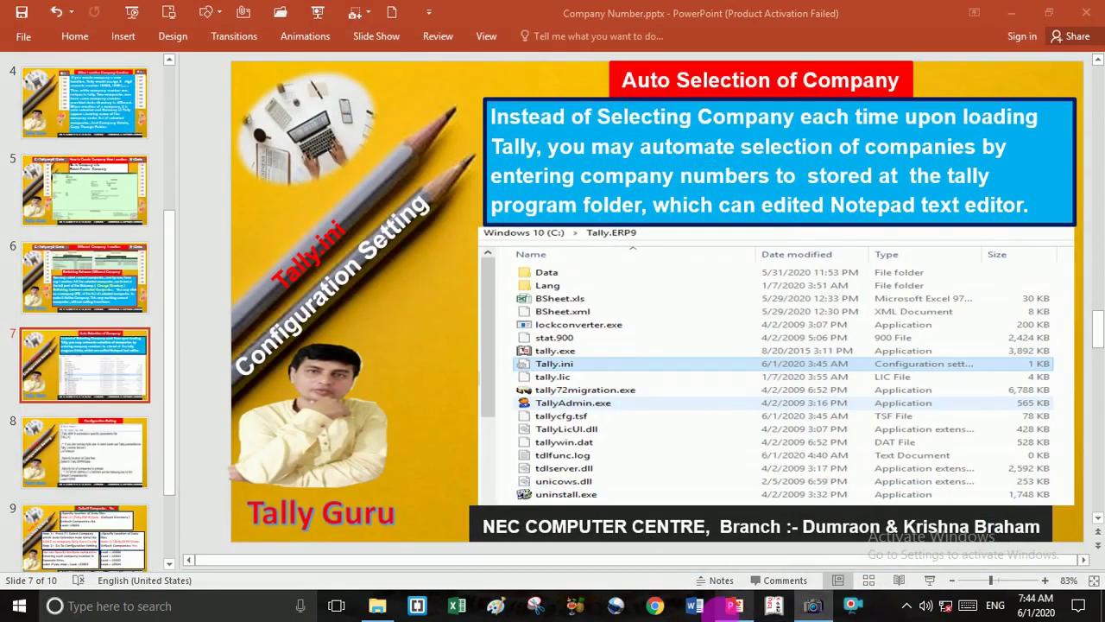
Open a File Explorer window and browse through This PC into the Windows 10 (C:) drive.
{"action": "left_click", "coordinate": [773, 608]}
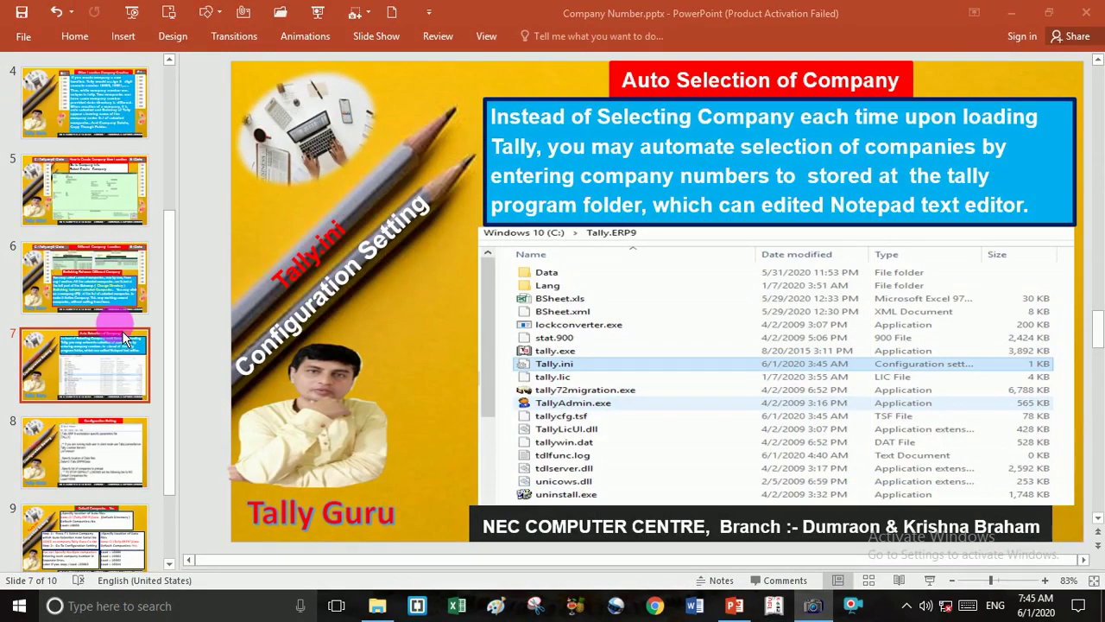
{"action": "key", "text": "super+e"}
{"action": "left_click", "coordinate": [69, 298]}
{"action": "double_click", "coordinate": [311, 183]}
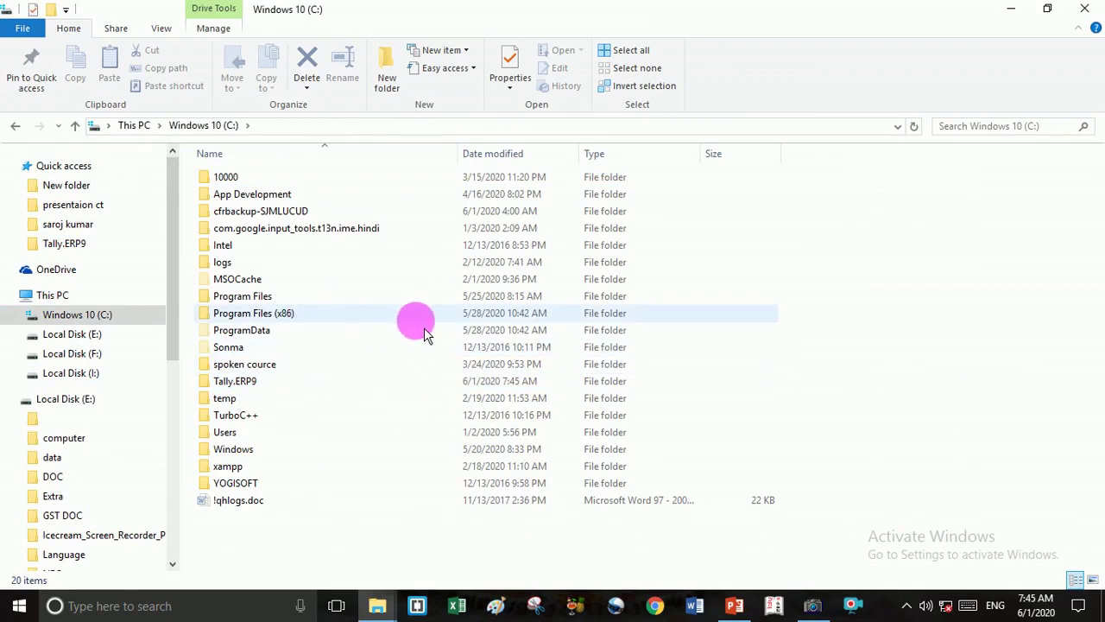
Open Tally.ini from the Tally.ERP9 folder in Notepad.
{"action": "double_click", "coordinate": [254, 389]}
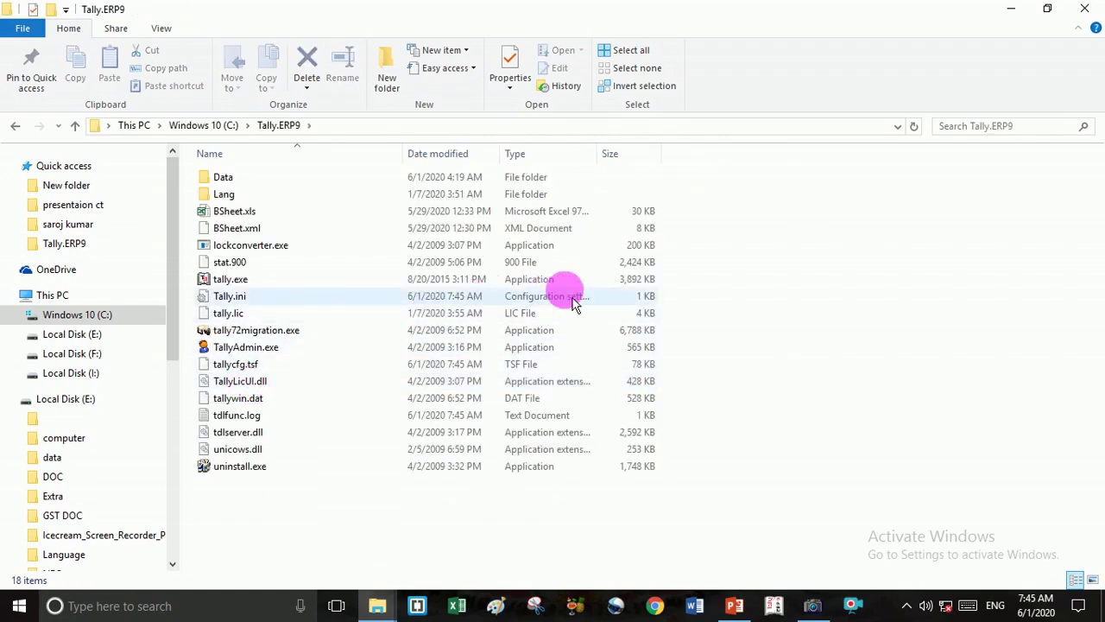
{"action": "double_click", "coordinate": [568, 301]}
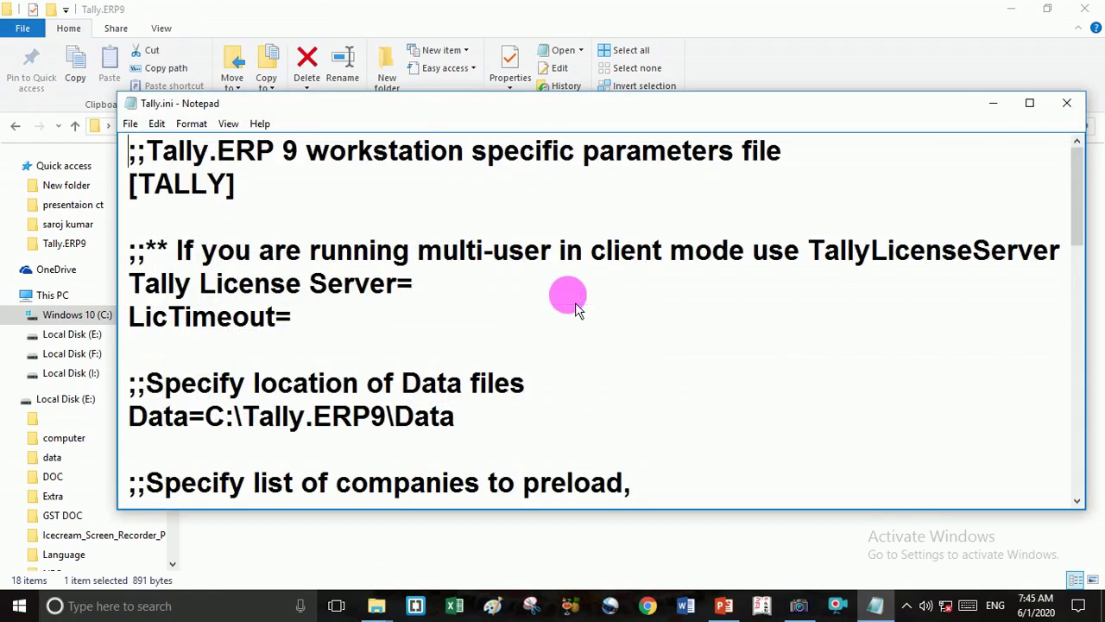
{"action": "scroll", "coordinate": [324, 418], "scroll_direction": "down", "scroll_amount": 1}
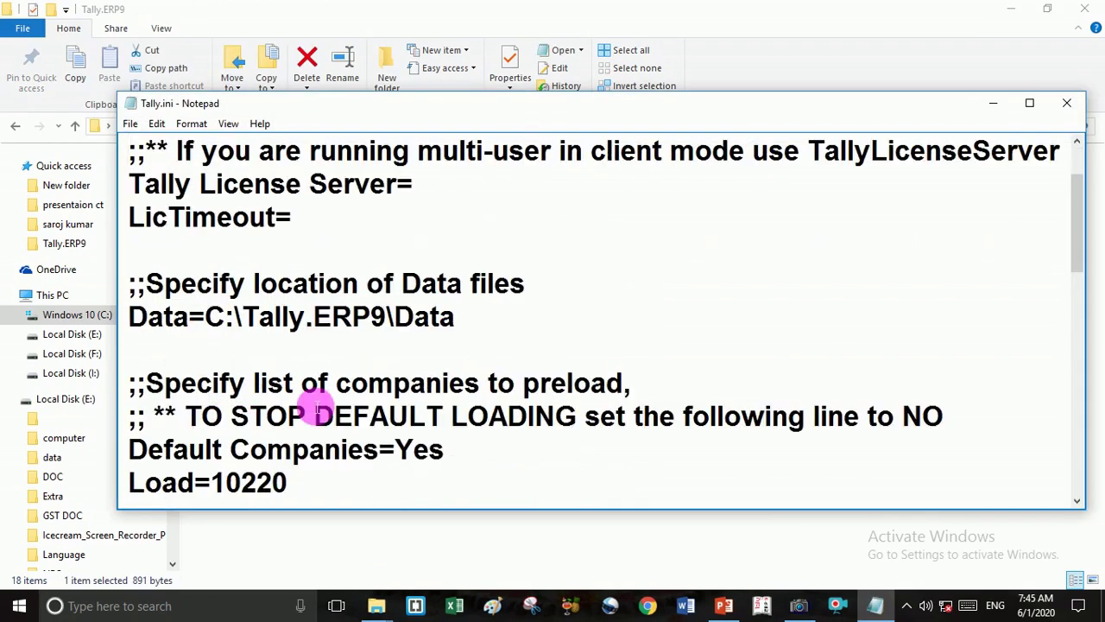
Rewrite the data location line to read Data=E:\NEC in capitals.
{"action": "left_click", "coordinate": [466, 322]}
{"action": "key", "text": "BackSpace"}
{"action": "key", "text": "BackSpace"}
{"action": "key", "text": "BackSpace"}
{"action": "key", "text": "BackSpace"}
{"action": "key", "text": "BackSpace"}
{"action": "key", "text": "BackSpace"}
{"action": "key", "text": "BackSpace"}
{"action": "key", "text": "BackSpace"}
{"action": "key", "text": "BackSpace"}
{"action": "key", "text": "BackSpace"}
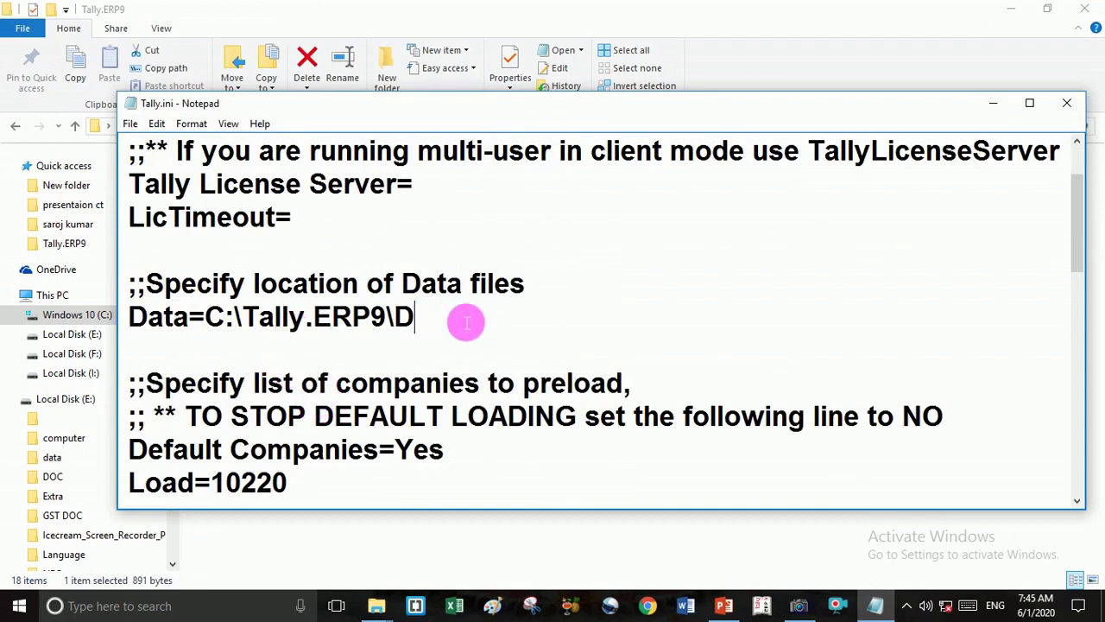
{"action": "key", "text": "BackSpace"}
{"action": "key", "text": "BackSpace"}
{"action": "key", "text": "BackSpace"}
{"action": "key", "text": "BackSpace"}
{"action": "key", "text": "BackSpace"}
{"action": "key", "text": "BackSpace"}
{"action": "key", "text": "BackSpace"}
{"action": "key", "text": "BackSpace"}
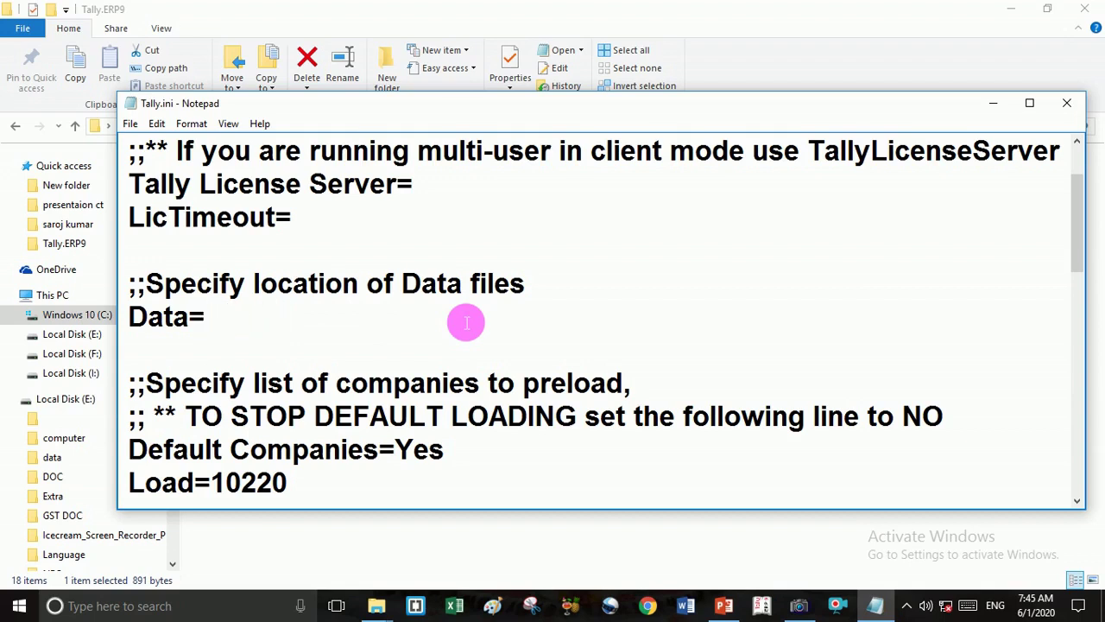
{"action": "type", "text": "E"}
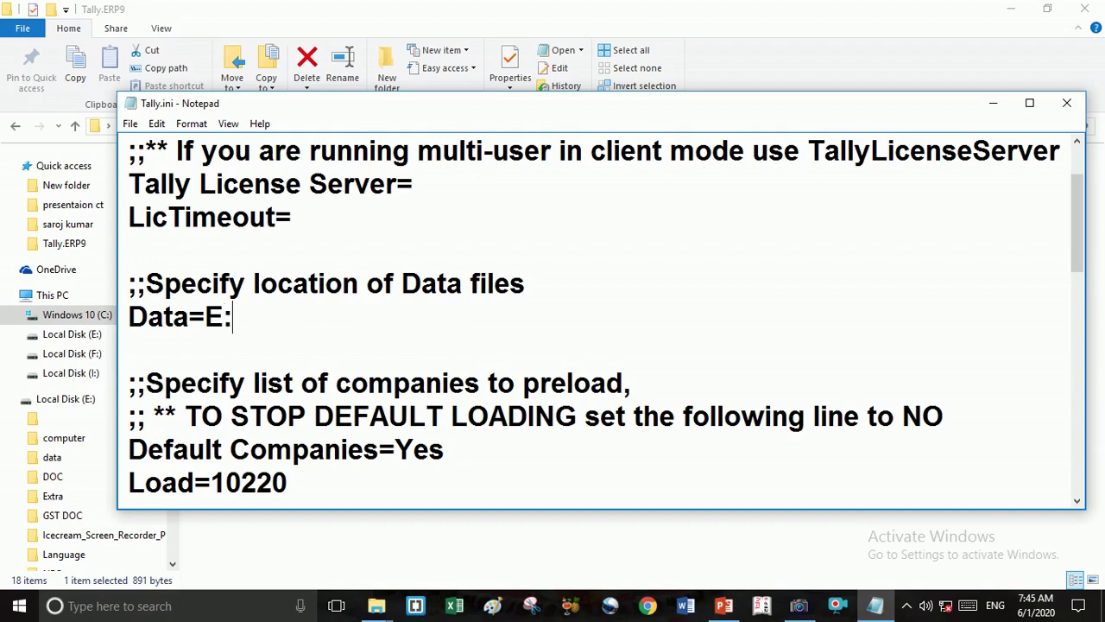
{"action": "type", "text": ":\\nec"}
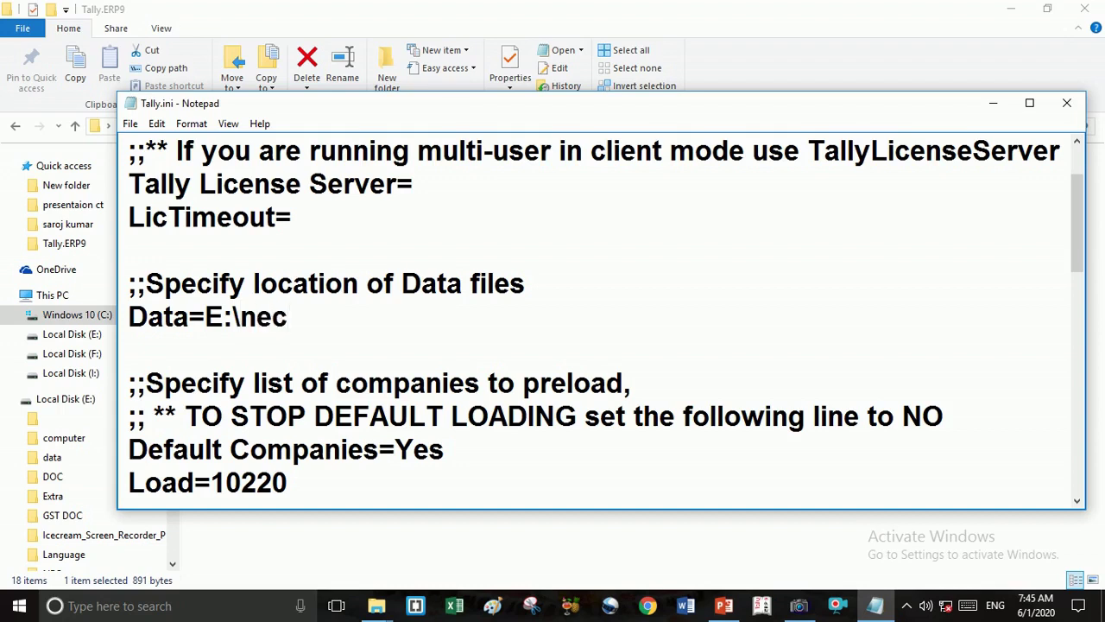
{"action": "key", "text": "BackSpace"}
{"action": "key", "text": "BackSpace"}
{"action": "key", "text": "BackSpace"}
{"action": "type", "text": "E"}
{"action": "key", "text": "BackSpace"}
{"action": "type", "text": "NEC"}
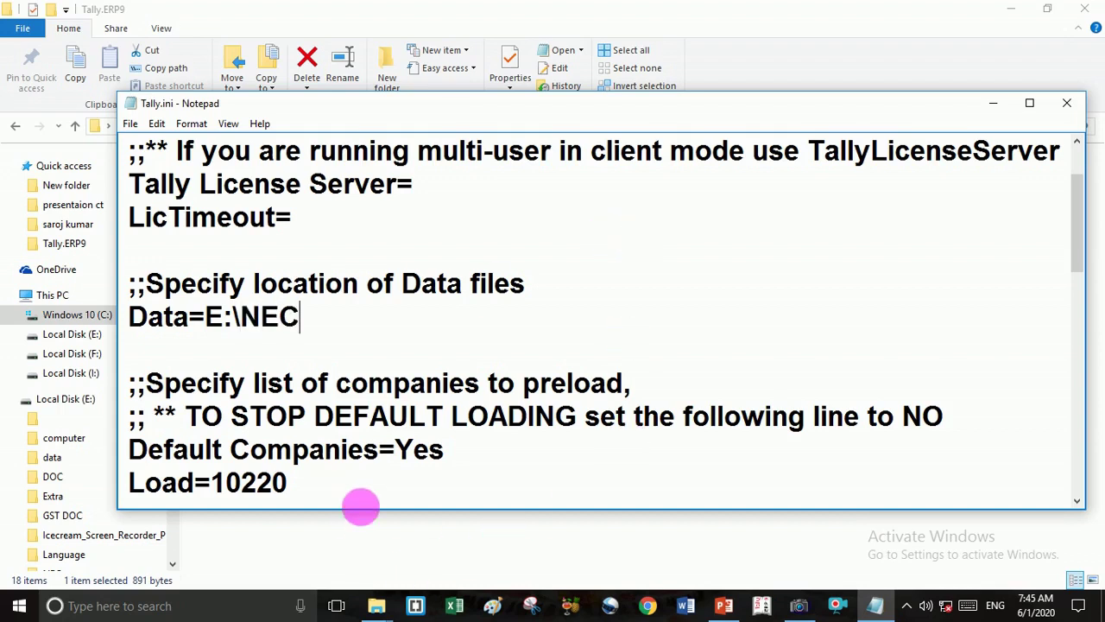
Change Load=10220 to Load=10000 and add a Load=10001 line beneath it.
{"action": "left_click", "coordinate": [313, 488]}
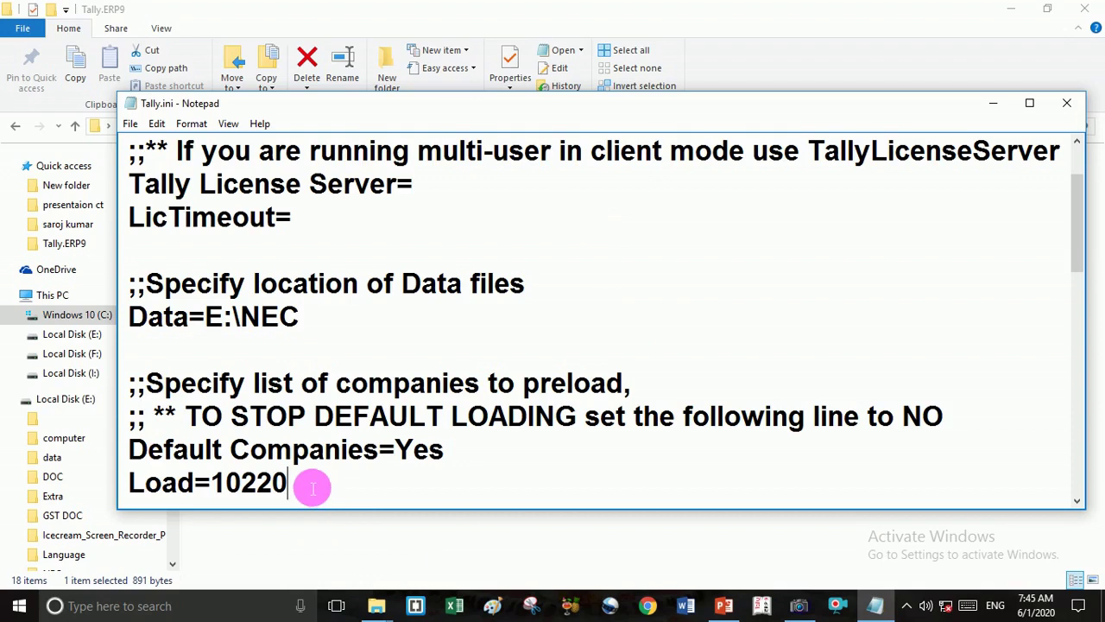
{"action": "key", "text": "BackSpace"}
{"action": "key", "text": "BackSpace"}
{"action": "key", "text": "BackSpace"}
{"action": "type", "text": "0000"}
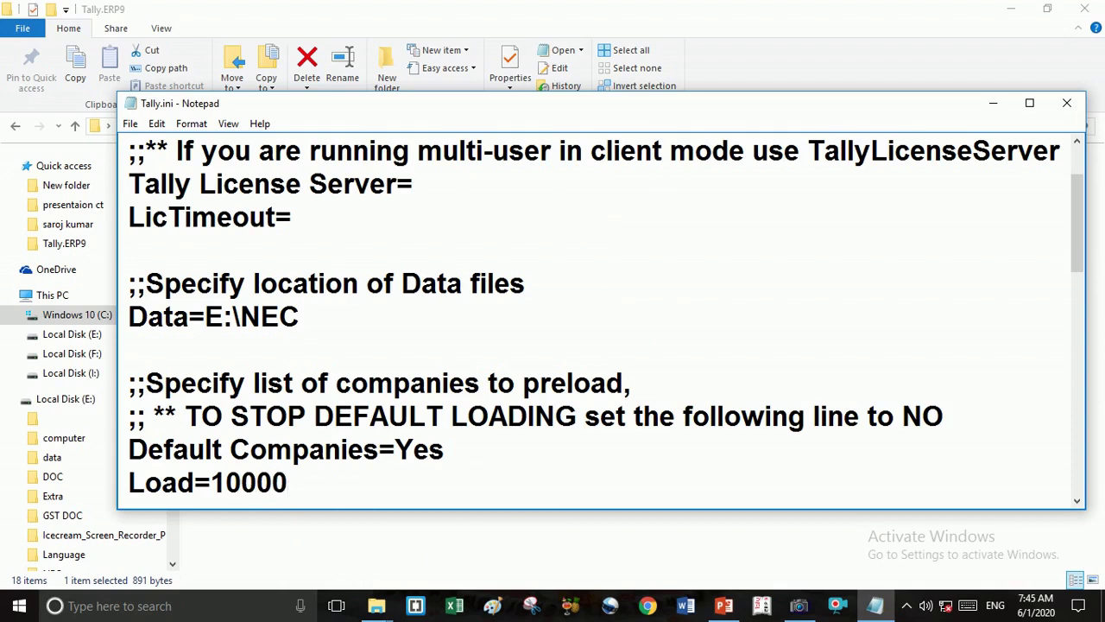
{"action": "key", "text": "Return"}
{"action": "type", "text": "lOAD"}
{"action": "key", "text": "BackSpace"}
{"action": "key", "text": "BackSpace"}
{"action": "key", "text": "BackSpace"}
{"action": "key", "text": "BackSpace"}
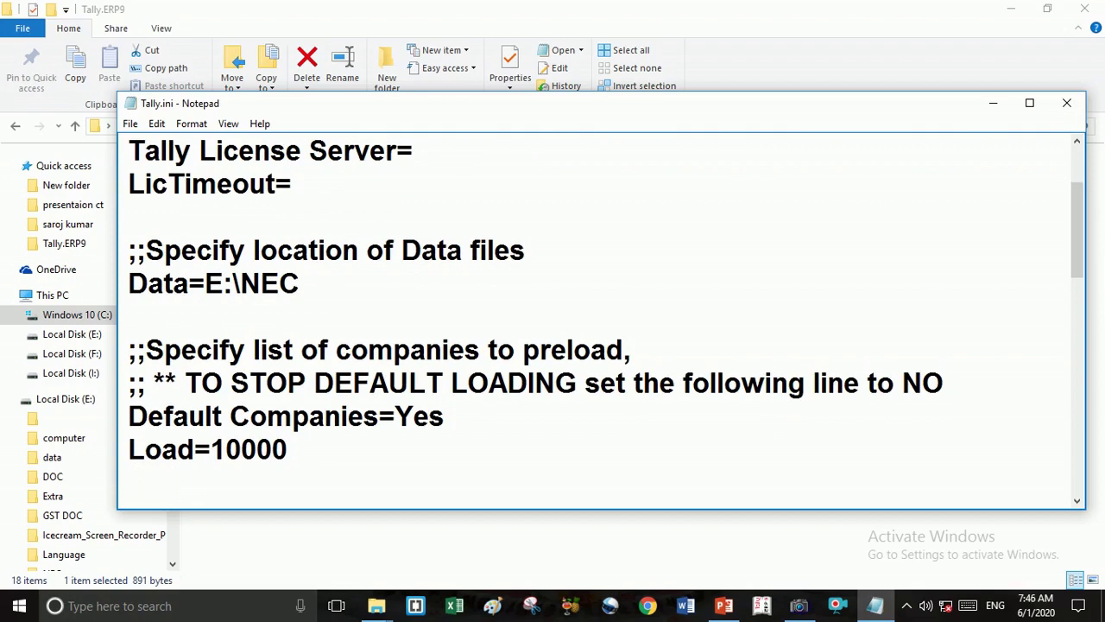
{"action": "type", "text": "Load="}
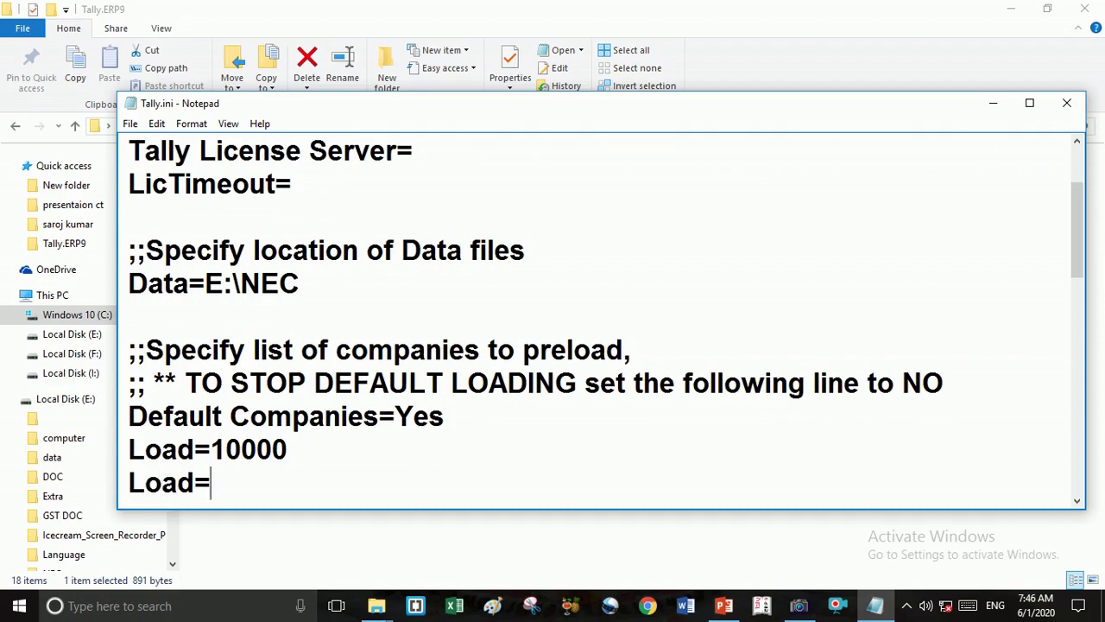
{"action": "type", "text": "100"}
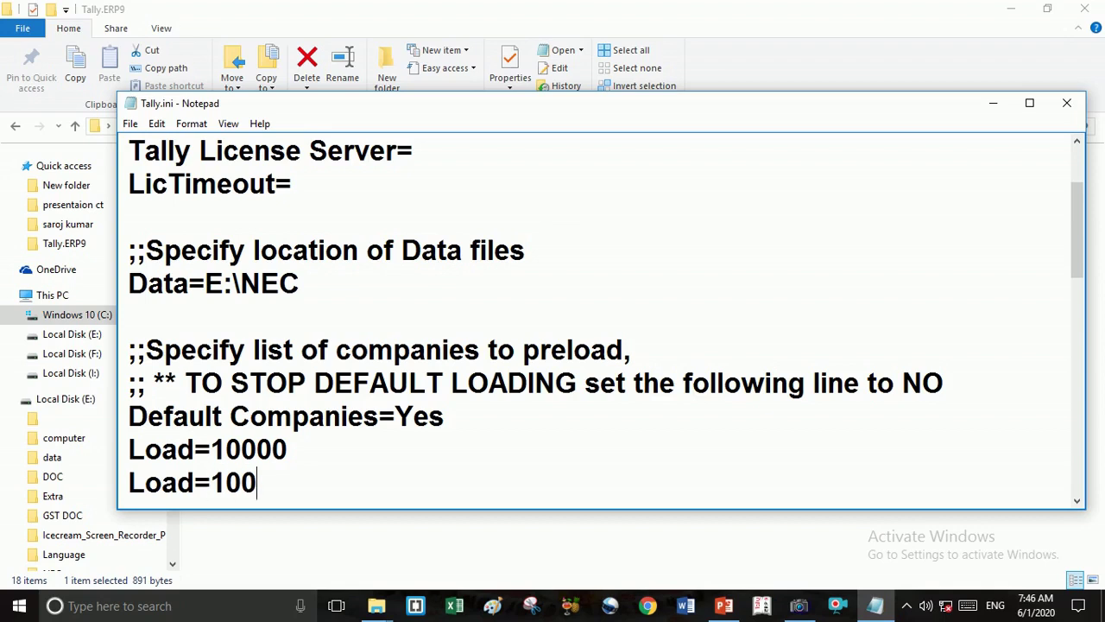
{"action": "type", "text": "01"}
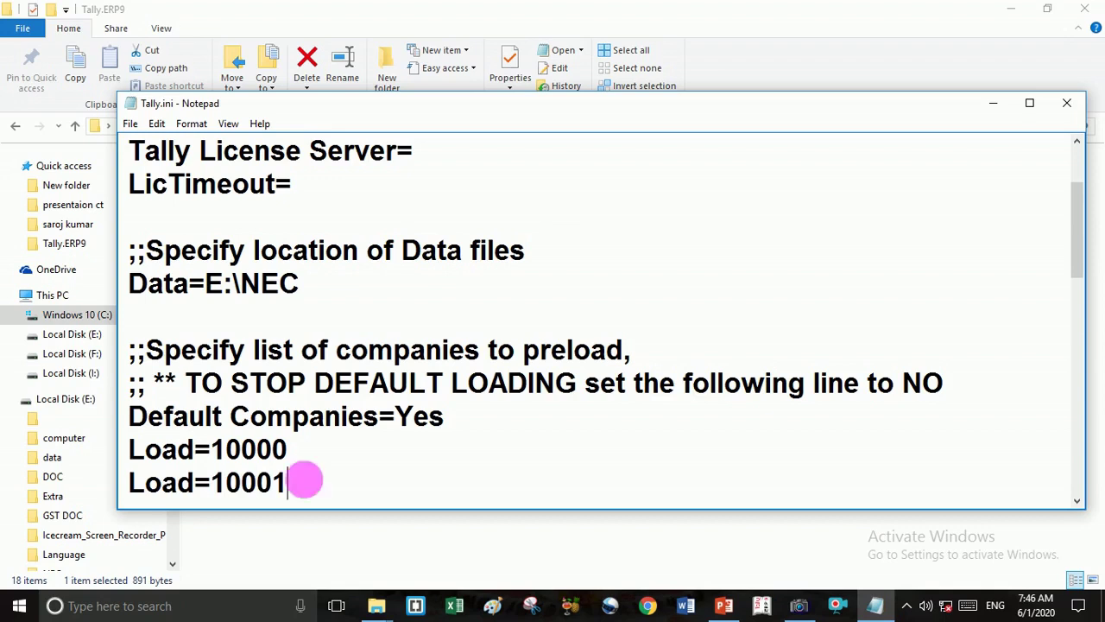
Copy the Load=10001 line and paste a duplicate on a new line below.
{"action": "left_click_drag", "start_coordinate": [128, 481], "coordinate": [274, 486]}
{"action": "right_click", "coordinate": [274, 487]}
{"action": "left_click", "coordinate": [336, 311]}
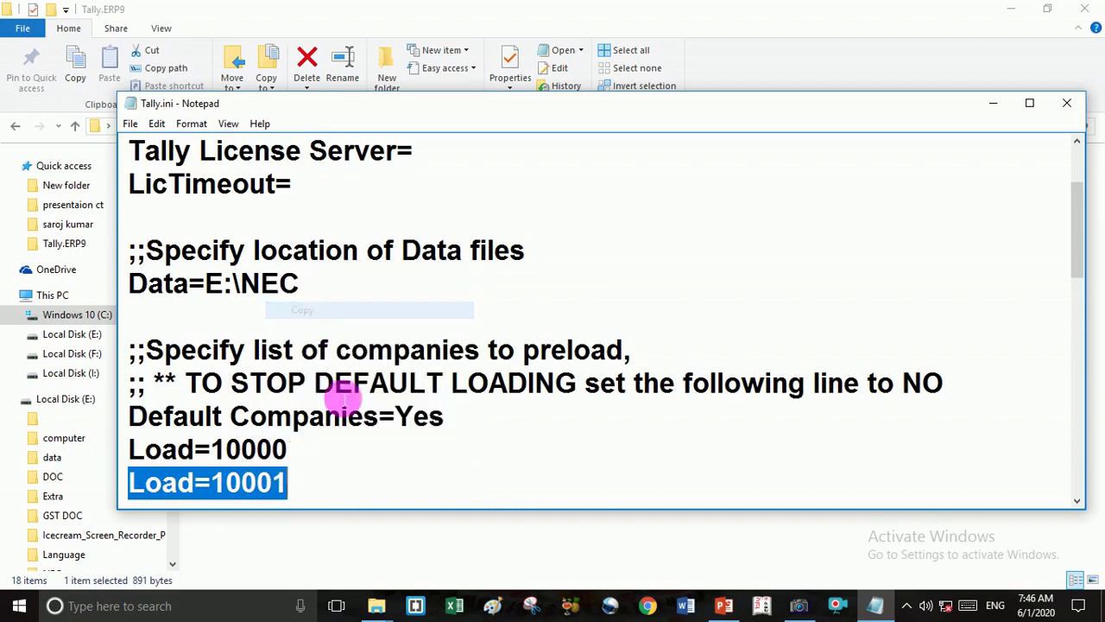
{"action": "left_click", "coordinate": [345, 483]}
{"action": "key", "text": "Return"}
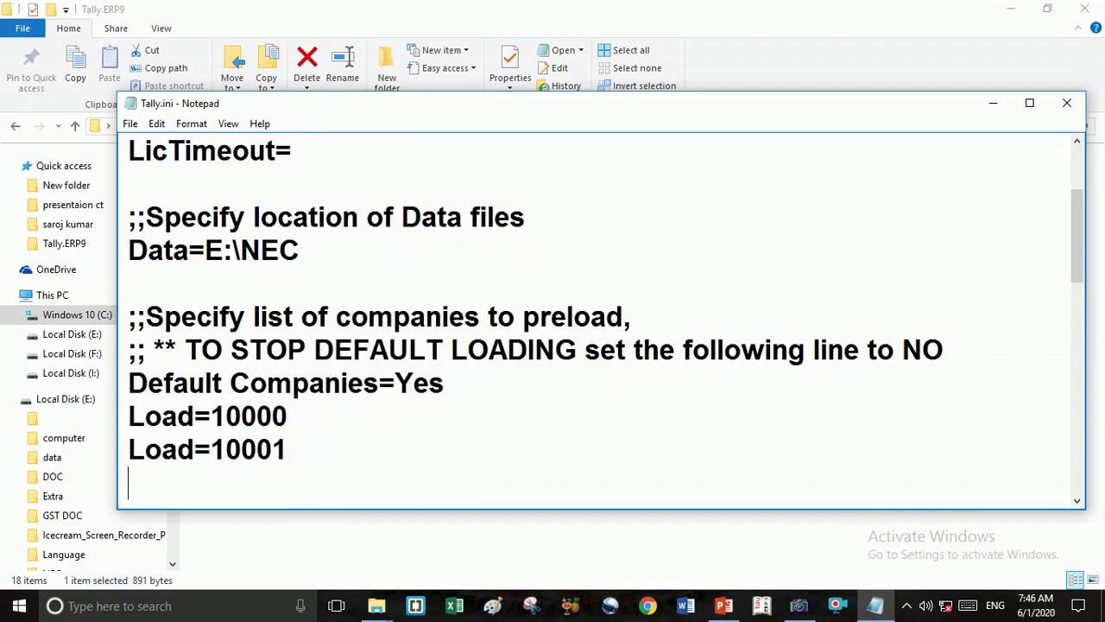
{"action": "key", "text": "ctrl+v"}
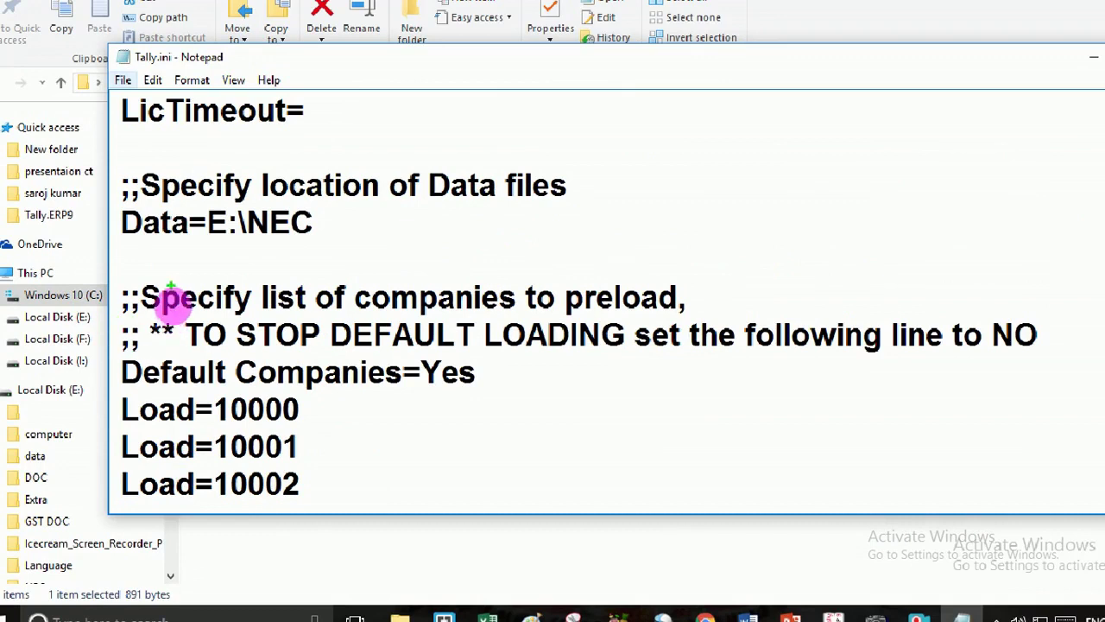
Select text across the Data and Load entries in Tally.ini.
{"action": "mouse_move", "coordinate": [212, 247]}
{"action": "left_mouse_down"}
{"action": "mouse_move", "coordinate": [340, 231]}
{"action": "mouse_move", "coordinate": [332, 207]}
{"action": "mouse_move", "coordinate": [140, 218]}
{"action": "left_mouse_up"}
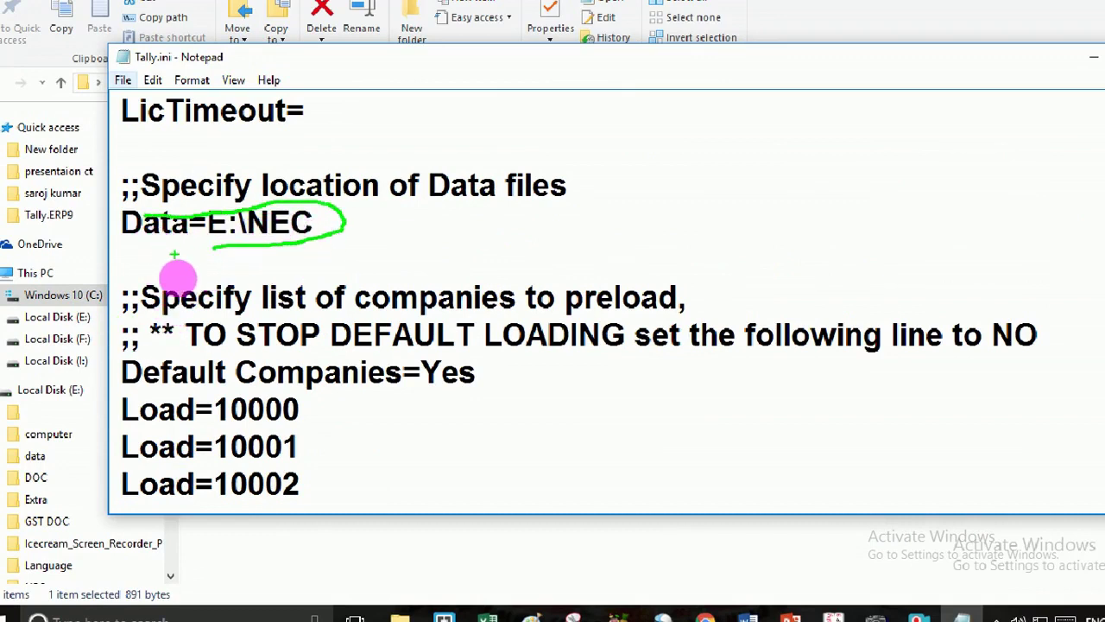
{"action": "mouse_move", "coordinate": [213, 248]}
{"action": "left_mouse_down"}
{"action": "mouse_move", "coordinate": [307, 391]}
{"action": "mouse_move", "coordinate": [322, 440]}
{"action": "left_mouse_up"}
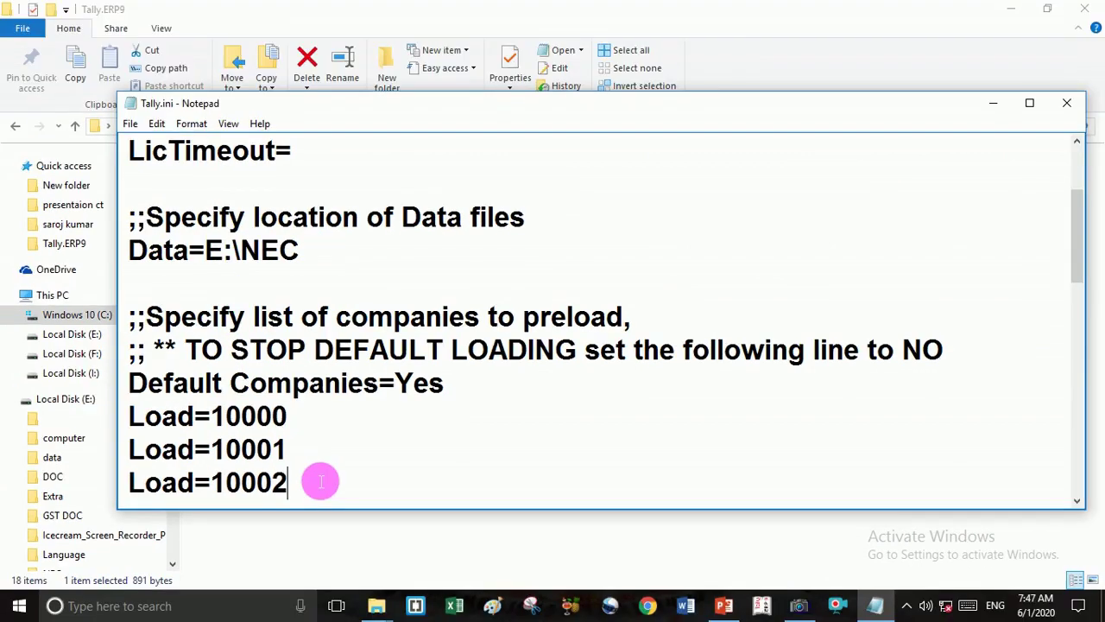
Save the edited Tally.ini from Notepad's File menu.
{"action": "left_click", "coordinate": [130, 124]}
{"action": "left_click", "coordinate": [152, 178]}
{"action": "left_click", "coordinate": [129, 123]}
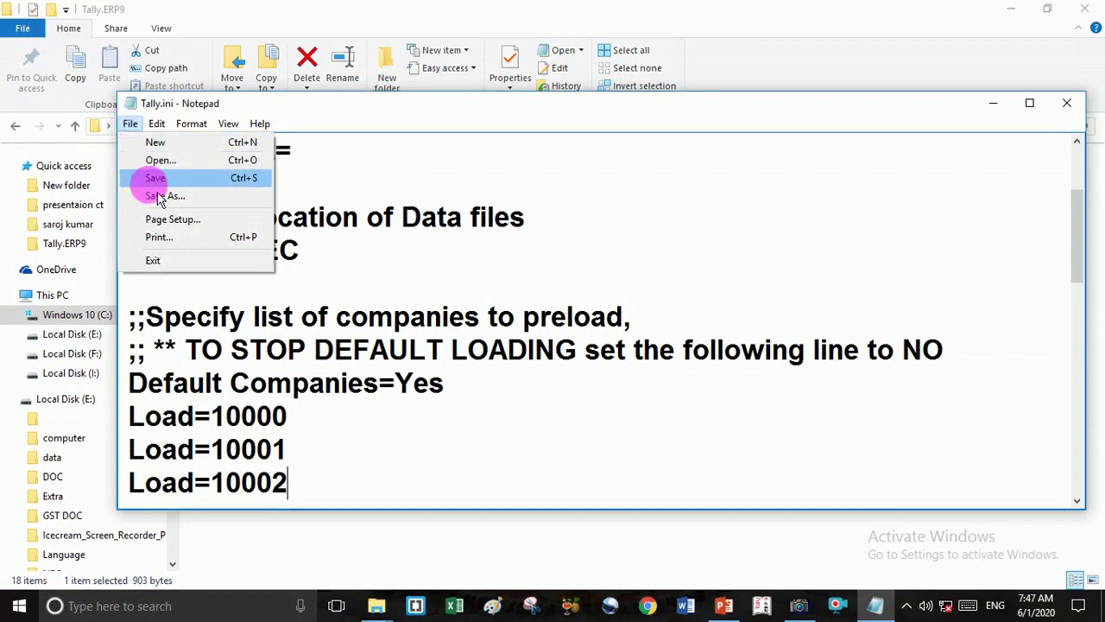
{"action": "left_click", "coordinate": [154, 179]}
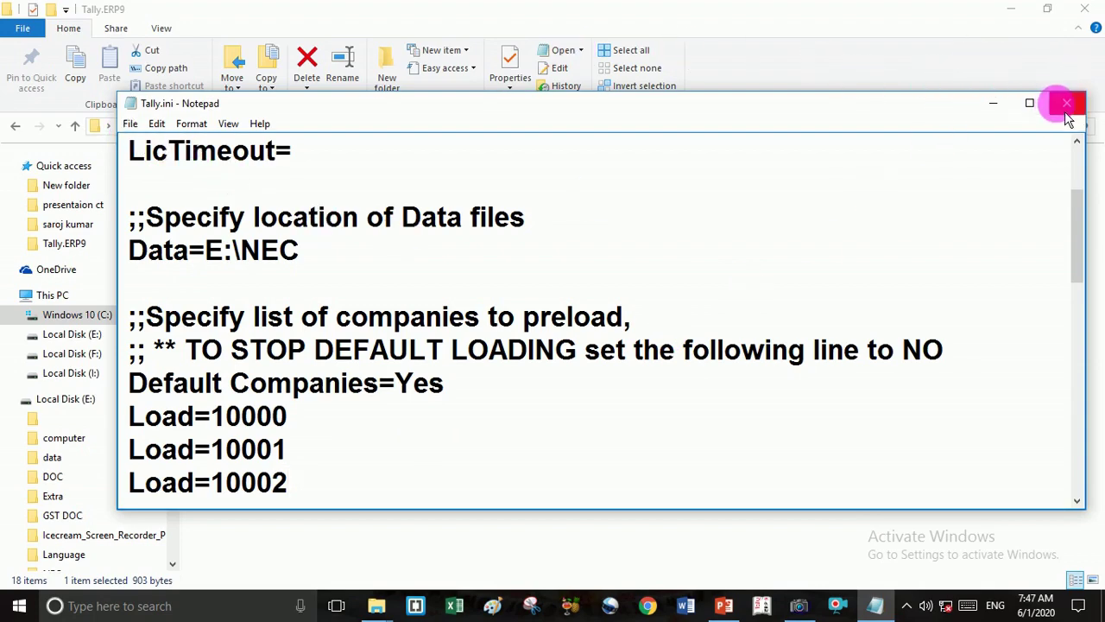
Close Notepad and the Tally.ERP9 folder, then relaunch Tally.ERP 9 from the taskbar.
{"action": "left_click", "coordinate": [1067, 104]}
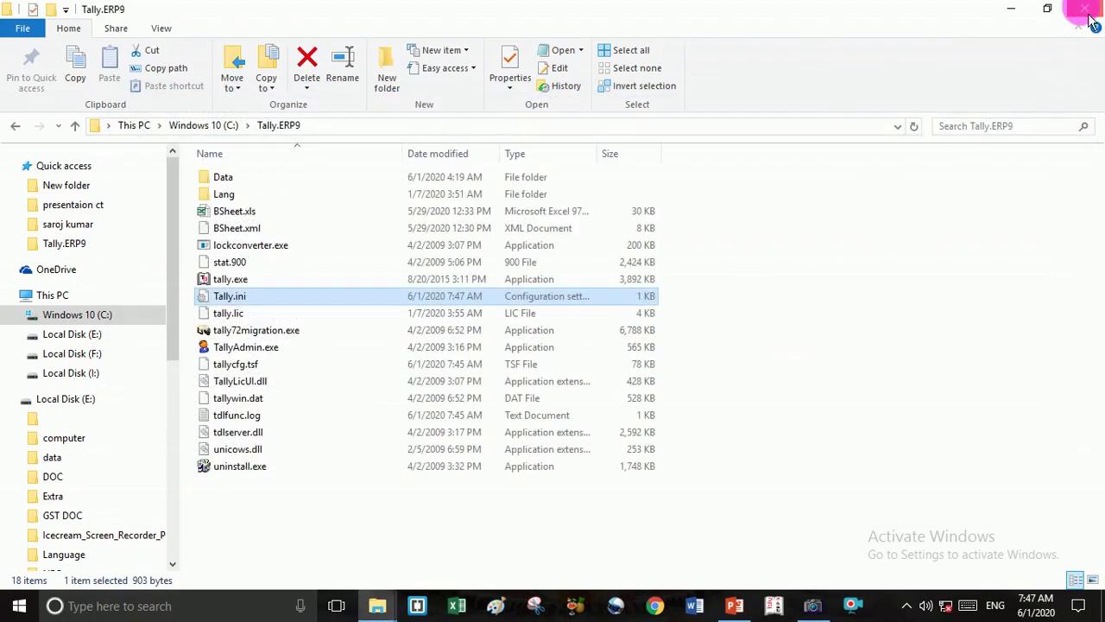
{"action": "left_click", "coordinate": [1090, 19]}
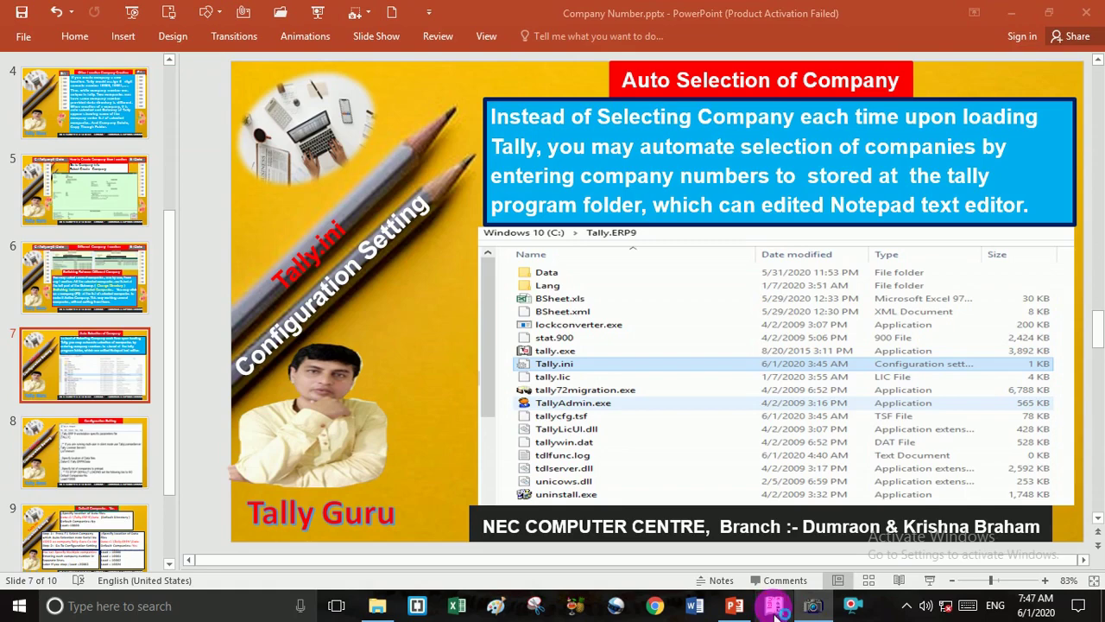
{"action": "left_click", "coordinate": [775, 607]}
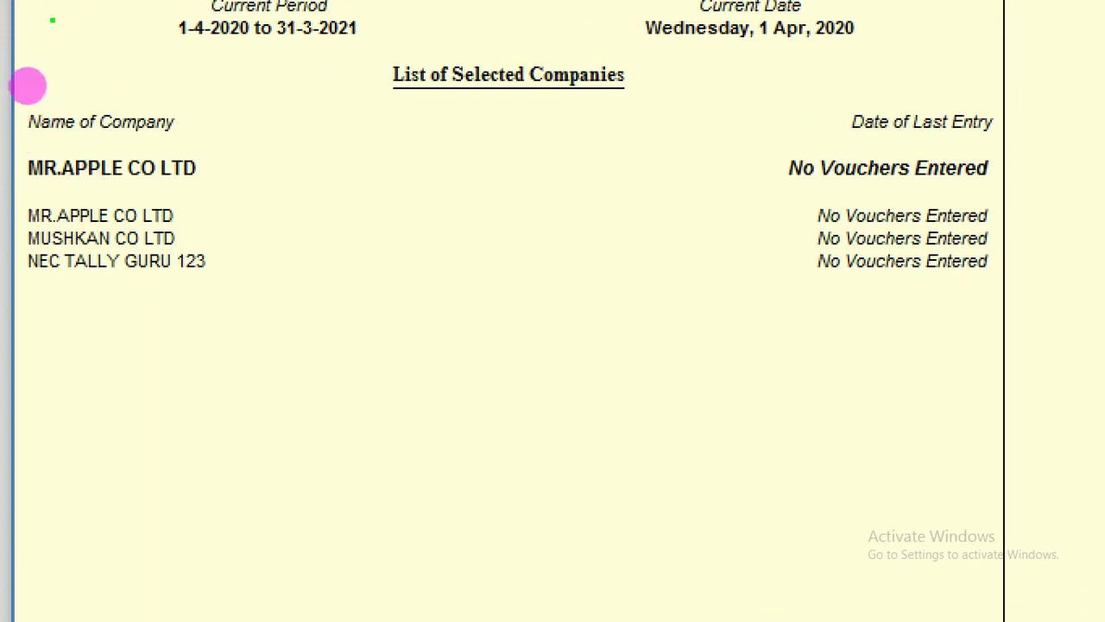
{"action": "mouse_move", "coordinate": [199, 197]}
{"action": "left_mouse_down"}
{"action": "mouse_move", "coordinate": [230, 200]}
{"action": "mouse_move", "coordinate": [129, 339]}
{"action": "left_mouse_up"}
{"action": "left_click_drag", "start_coordinate": [263, 197], "coordinate": [285, 302]}
{"action": "left_click", "coordinate": [268, 195]}
{"action": "mouse_move", "coordinate": [268, 195]}
{"action": "left_mouse_down"}
{"action": "mouse_move", "coordinate": [382, 391]}
{"action": "mouse_move", "coordinate": [419, 389]}
{"action": "mouse_move", "coordinate": [386, 358]}
{"action": "mouse_move", "coordinate": [395, 317]}
{"action": "mouse_move", "coordinate": [433, 325]}
{"action": "left_mouse_up"}
{"action": "left_click", "coordinate": [437, 308]}
{"action": "left_click", "coordinate": [453, 374]}
{"action": "left_click_drag", "start_coordinate": [449, 370], "coordinate": [456, 373]}
{"action": "left_click", "coordinate": [468, 288]}
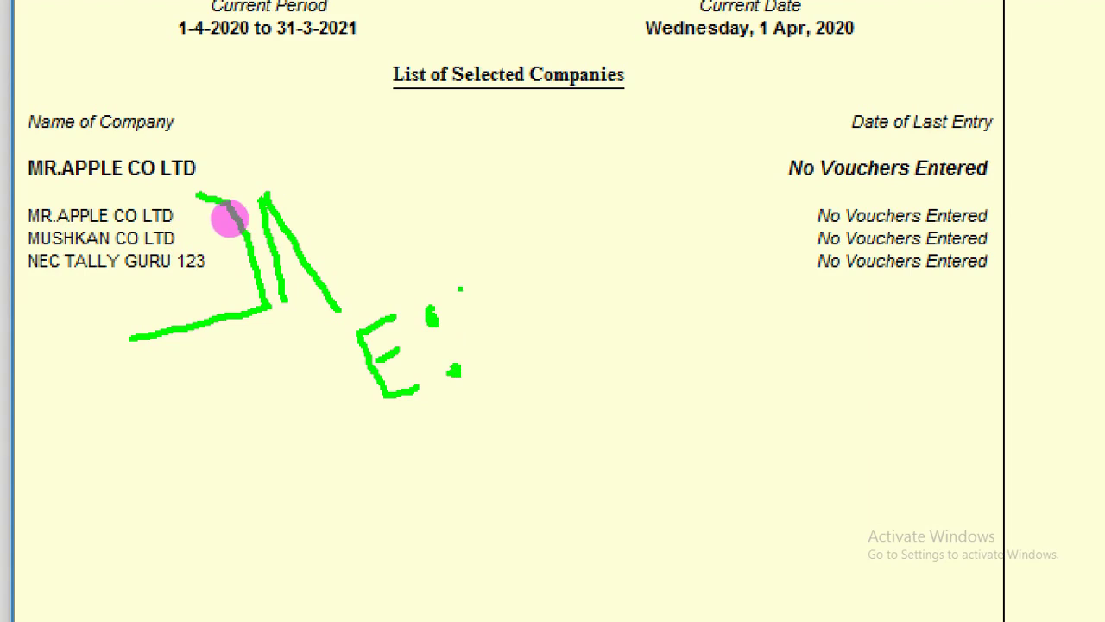
{"action": "left_click_drag", "start_coordinate": [457, 291], "coordinate": [529, 380]}
{"action": "mouse_move", "coordinate": [504, 292]}
{"action": "left_mouse_down"}
{"action": "mouse_move", "coordinate": [526, 350]}
{"action": "mouse_move", "coordinate": [547, 335]}
{"action": "left_mouse_up"}
{"action": "mouse_move", "coordinate": [530, 279]}
{"action": "left_mouse_down"}
{"action": "mouse_move", "coordinate": [550, 335]}
{"action": "mouse_move", "coordinate": [558, 294]}
{"action": "mouse_move", "coordinate": [579, 318]}
{"action": "mouse_move", "coordinate": [605, 311]}
{"action": "left_mouse_up"}
{"action": "mouse_move", "coordinate": [581, 296]}
{"action": "left_mouse_down"}
{"action": "mouse_move", "coordinate": [566, 300]}
{"action": "mouse_move", "coordinate": [567, 267]}
{"action": "left_mouse_up"}
{"action": "mouse_move", "coordinate": [651, 234]}
{"action": "left_mouse_down"}
{"action": "mouse_move", "coordinate": [620, 285]}
{"action": "mouse_move", "coordinate": [686, 301]}
{"action": "left_mouse_up"}
{"action": "left_click_drag", "start_coordinate": [325, 504], "coordinate": [873, 237]}
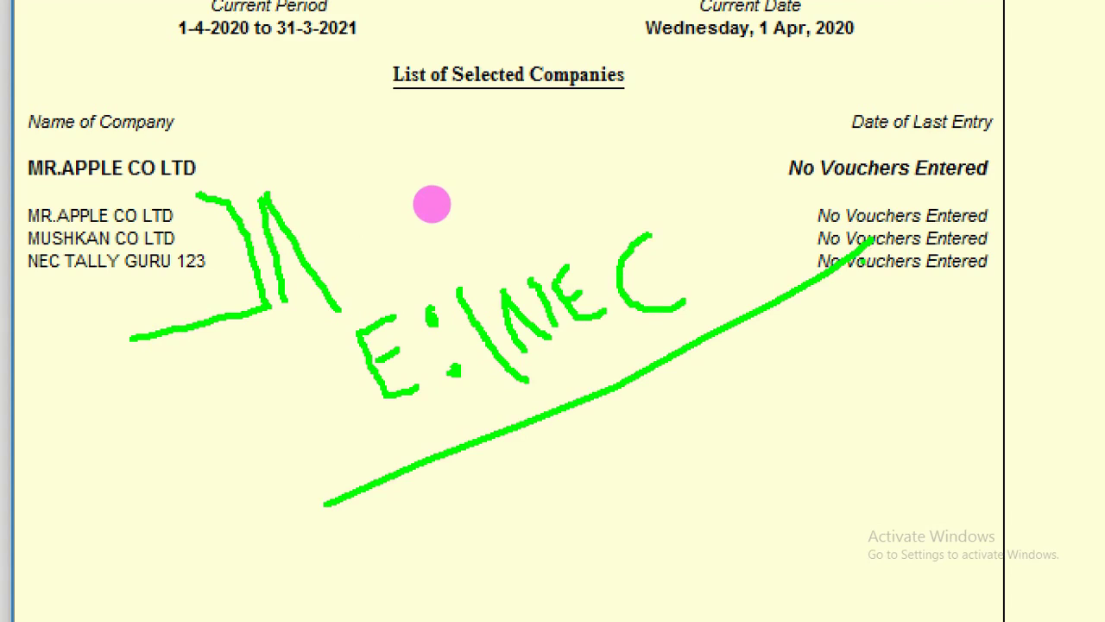
{"action": "key", "text": "Escape"}
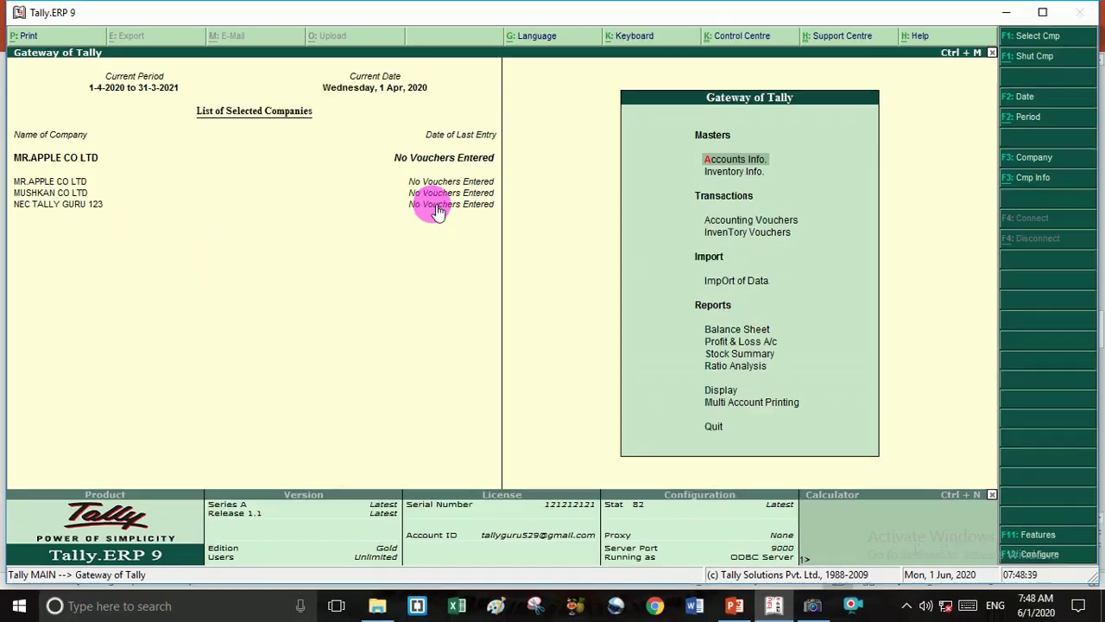
{"action": "key", "text": "Escape"}
{"action": "key", "text": "n"}
{"action": "left_click", "coordinate": [774, 607]}
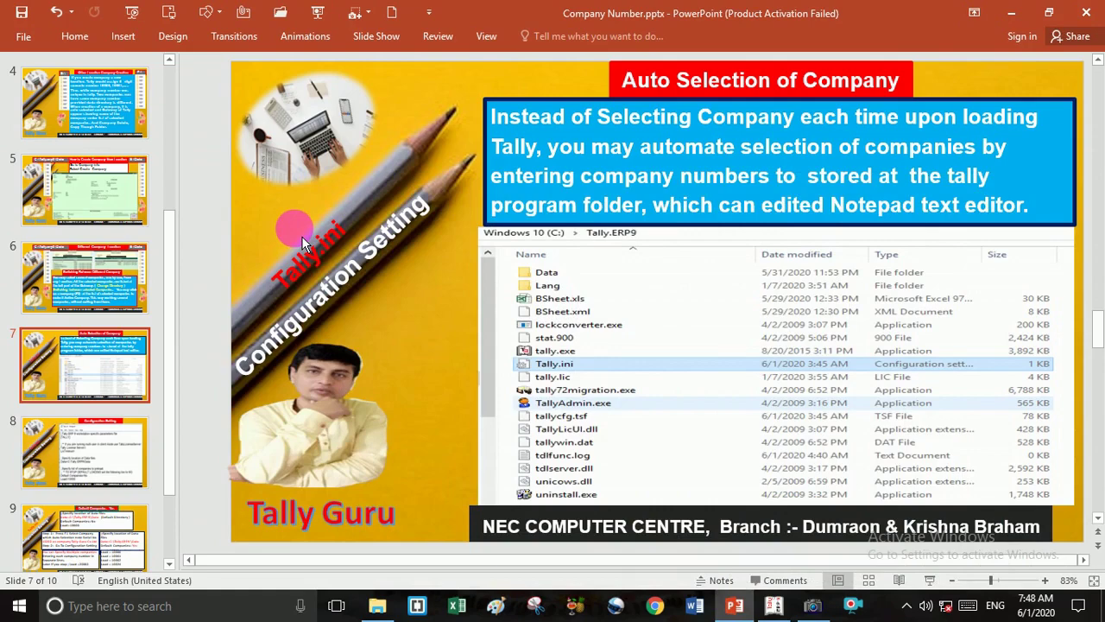
Start the slide show from slide 7 and step forward to the Configuration Setting slide.
{"action": "key", "text": "shift+F5"}
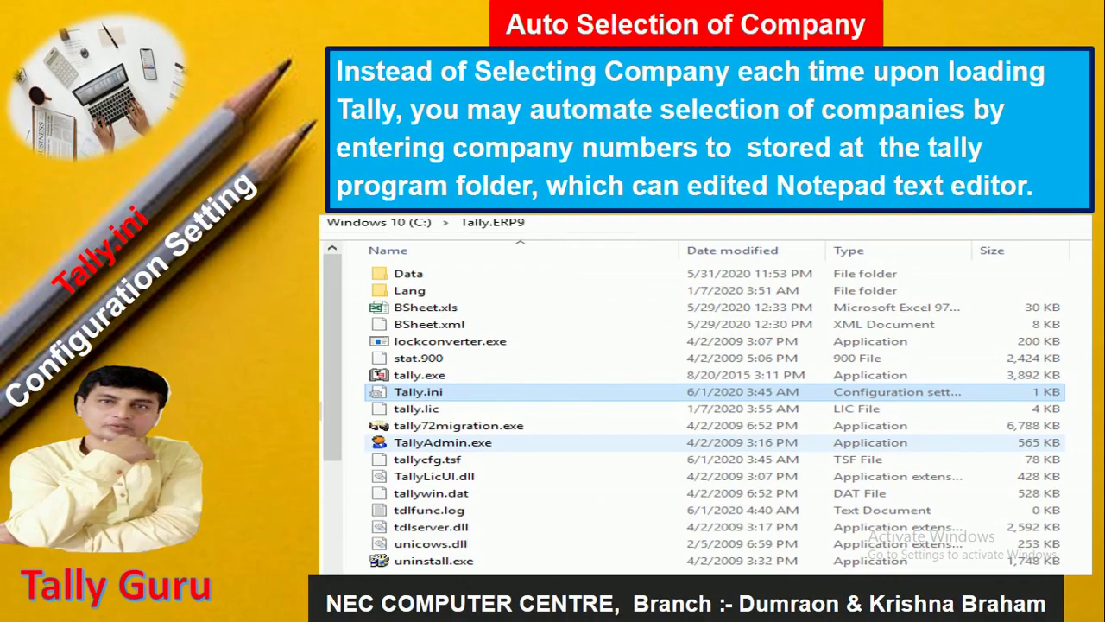
{"action": "key", "text": "Right"}
{"action": "key", "text": "Left"}
{"action": "key", "text": "Return"}
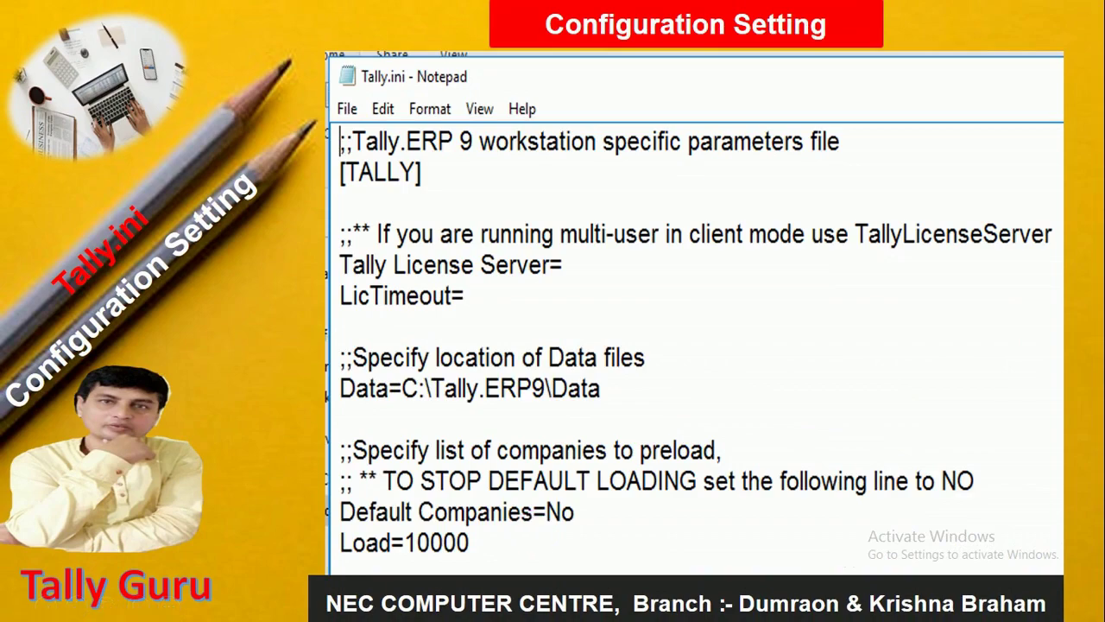